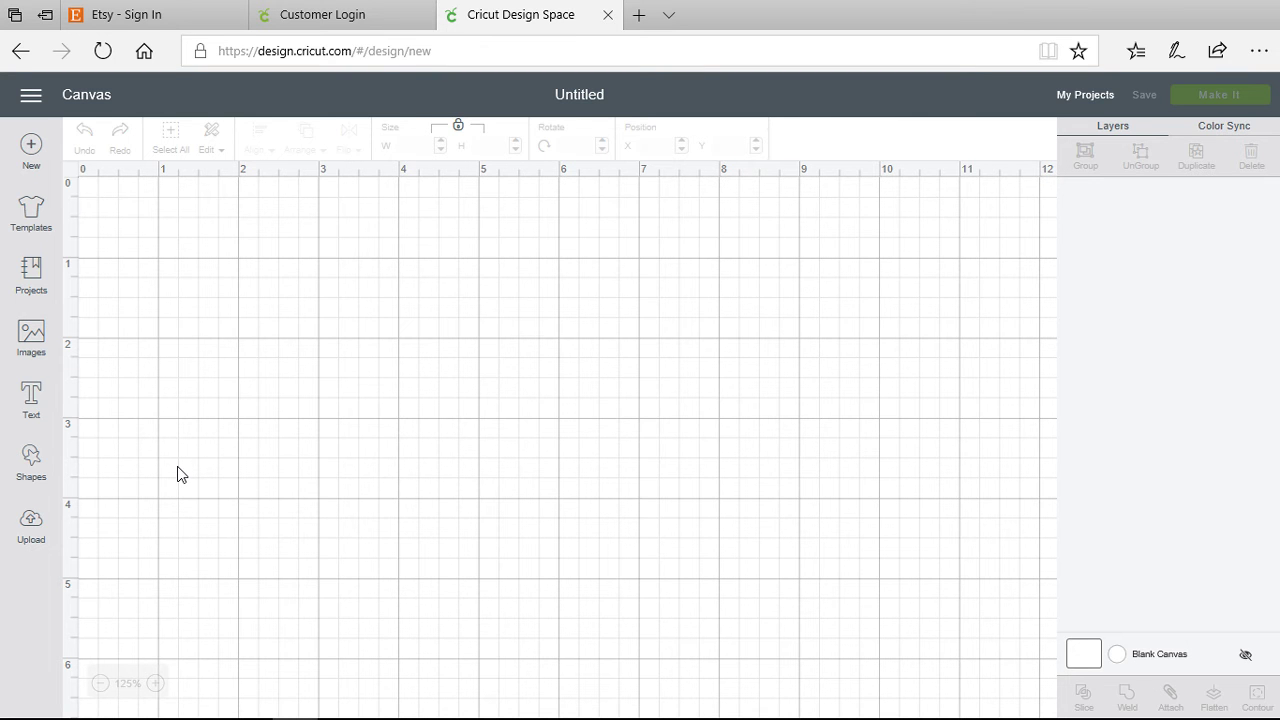
- Insert the first four recently uploaded photos onto the canvas
left_click(40, 528)
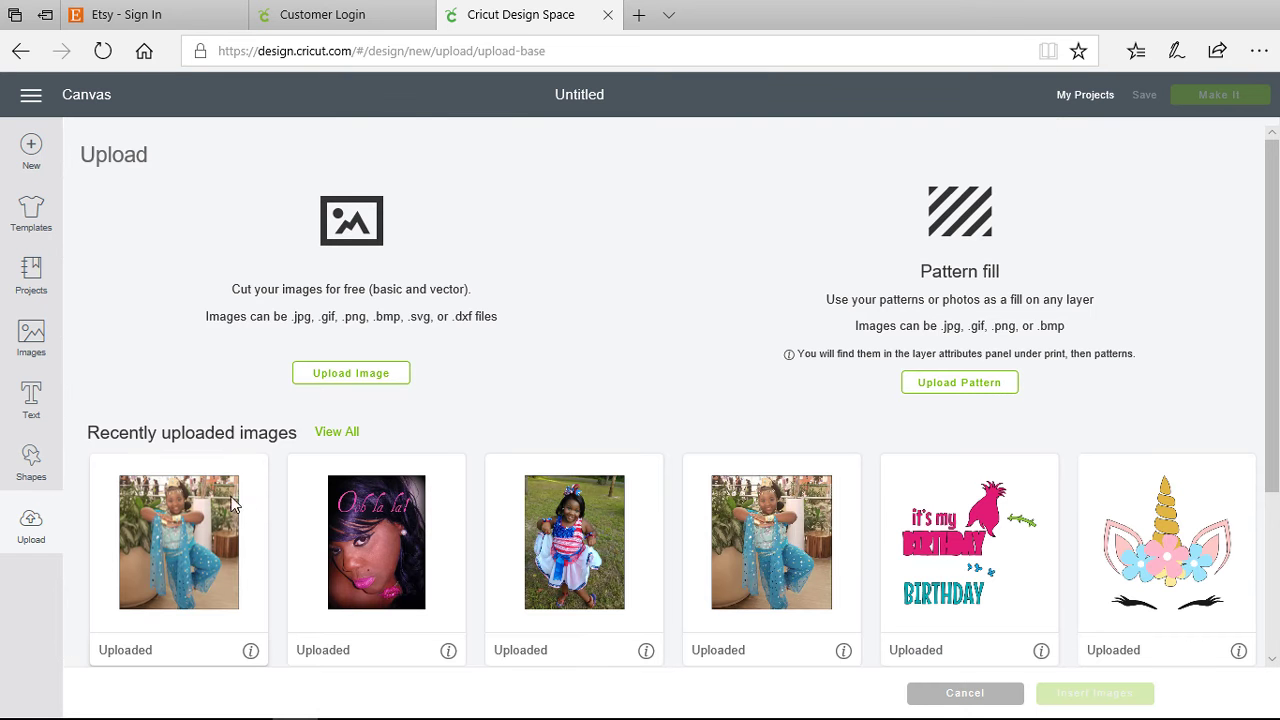
left_click(204, 516)
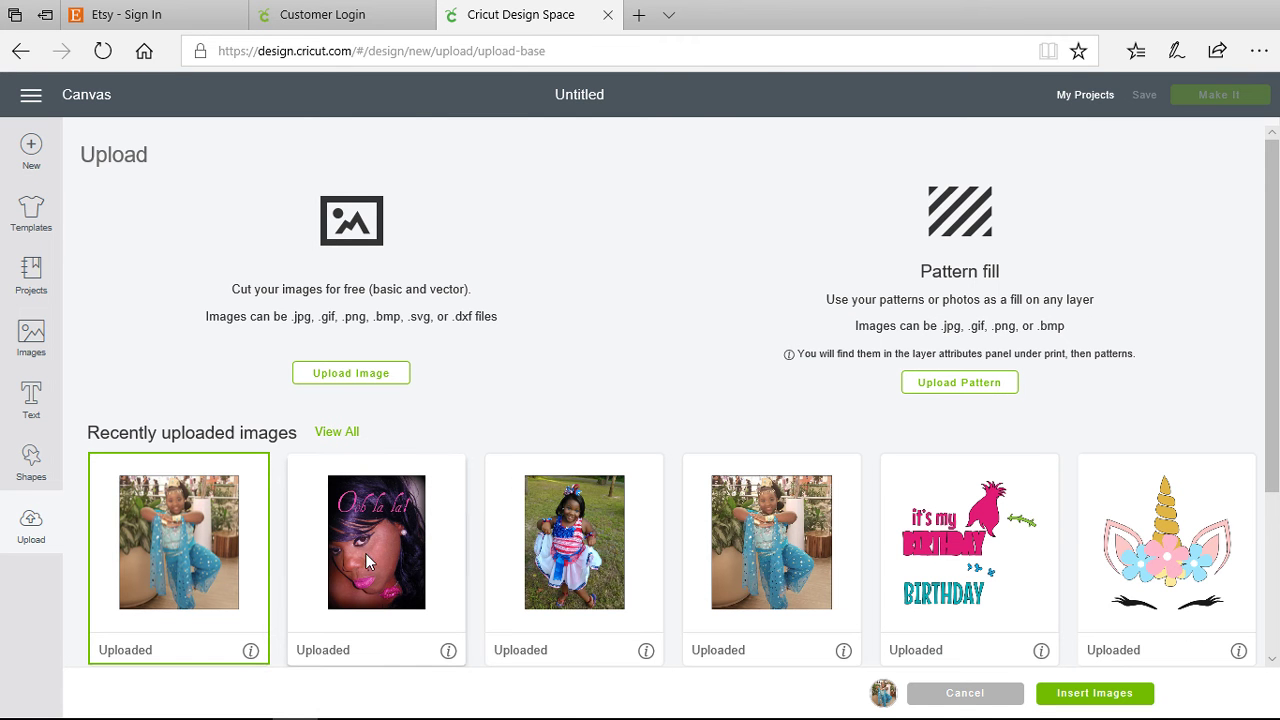
left_click(365, 553)
left_click(612, 553)
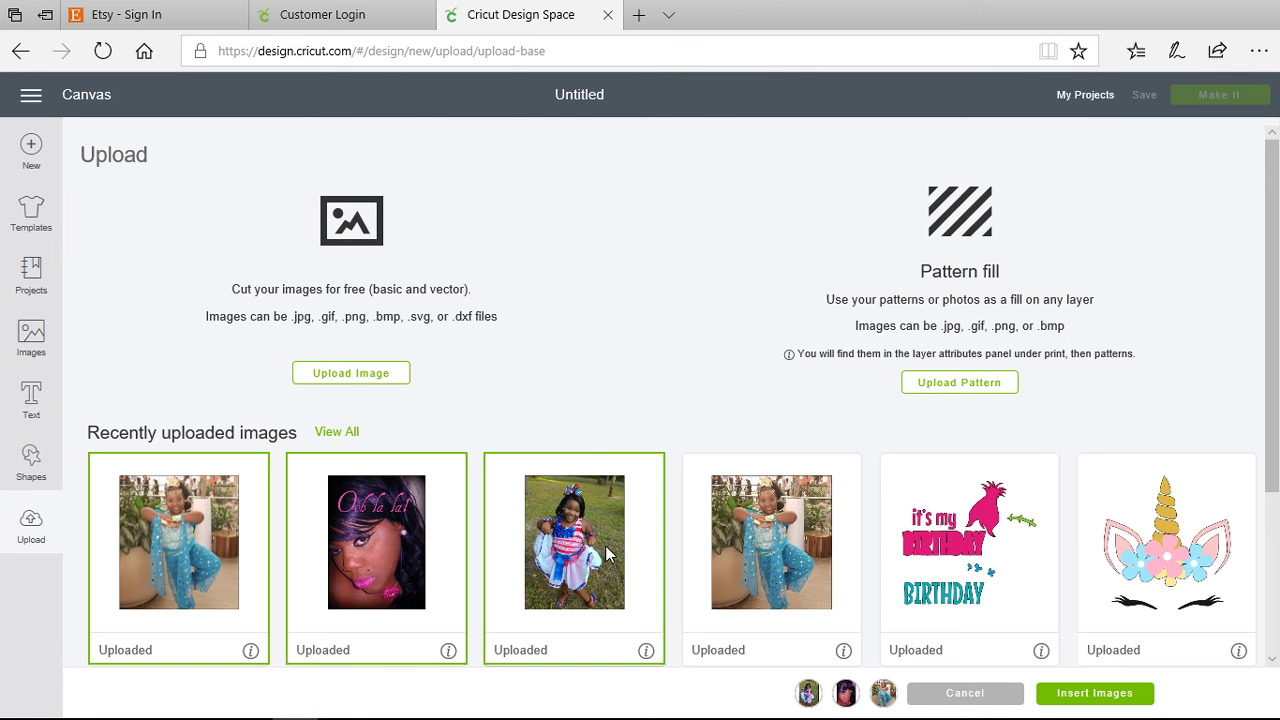
left_click(753, 560)
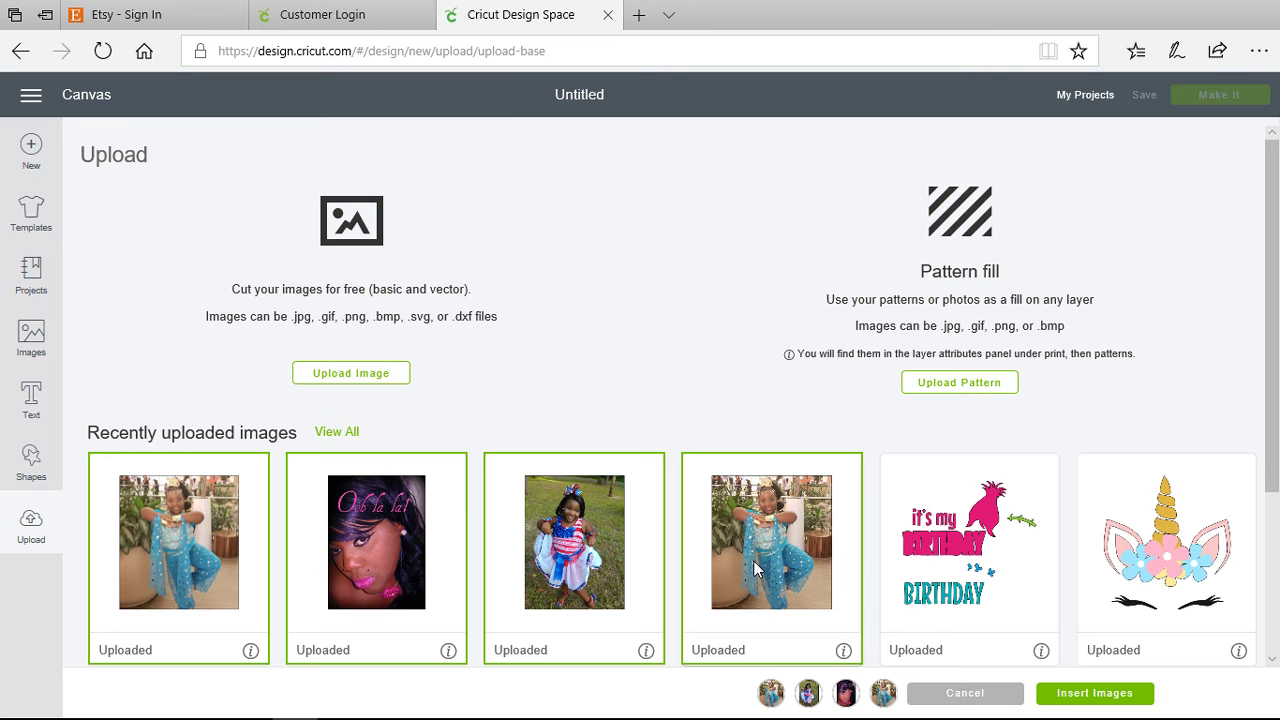
left_click(1068, 697)
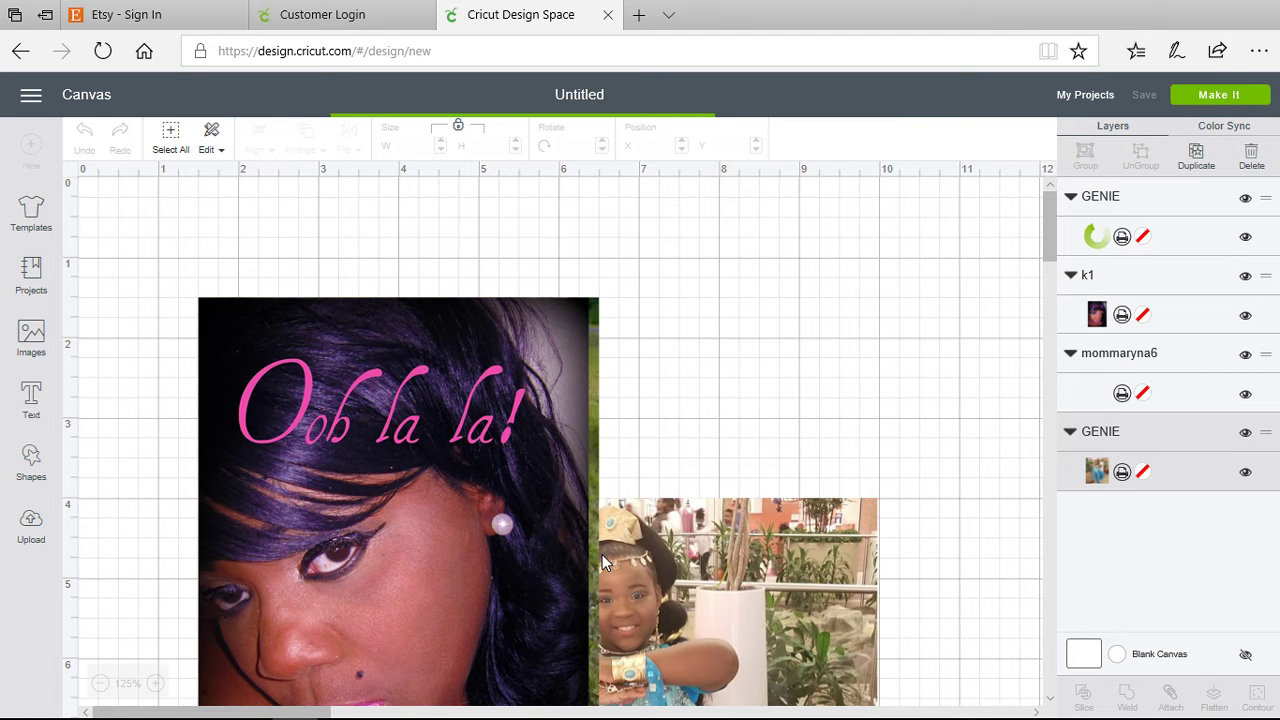
- Move the overlapping photos away from the canvas origin, stacking them around the fourth photo to clear working space
left_click_drag(480, 355, 697, 465)
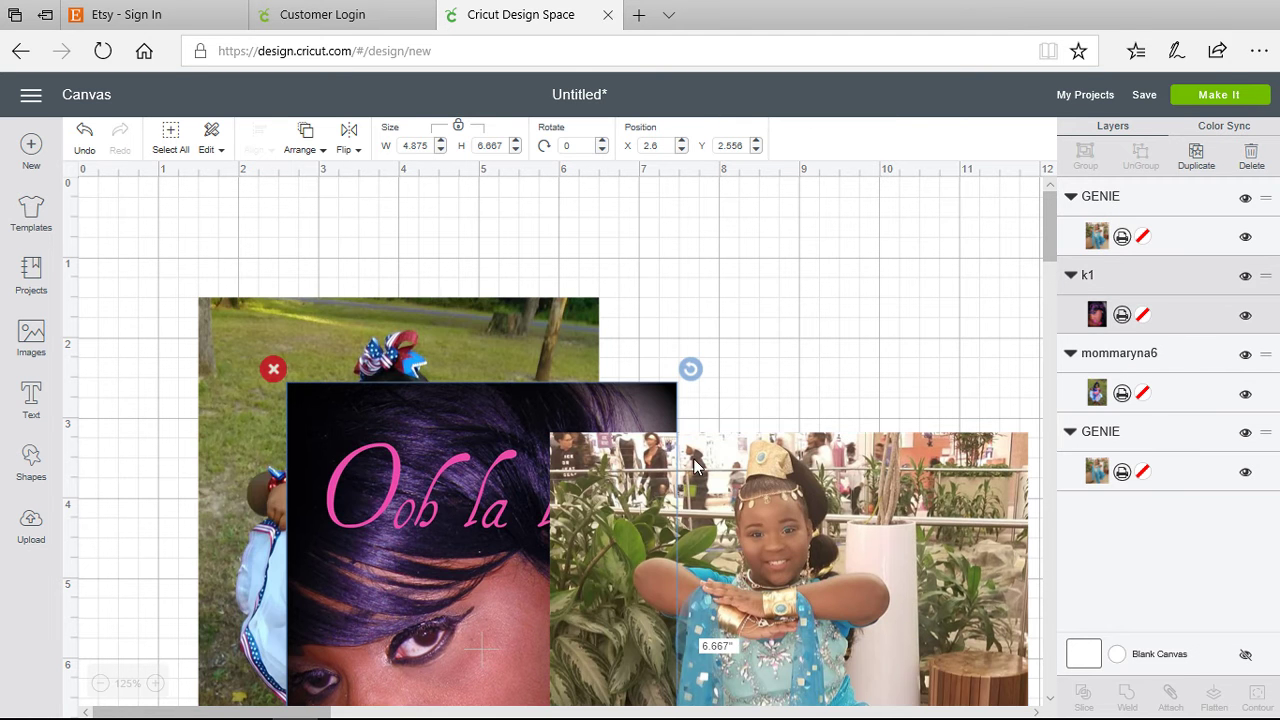
left_click_drag(447, 450, 575, 495)
left_click_drag(505, 527, 606, 545)
left_click(447, 352)
left_click_drag(448, 359, 614, 382)
left_click_drag(500, 369, 684, 425)
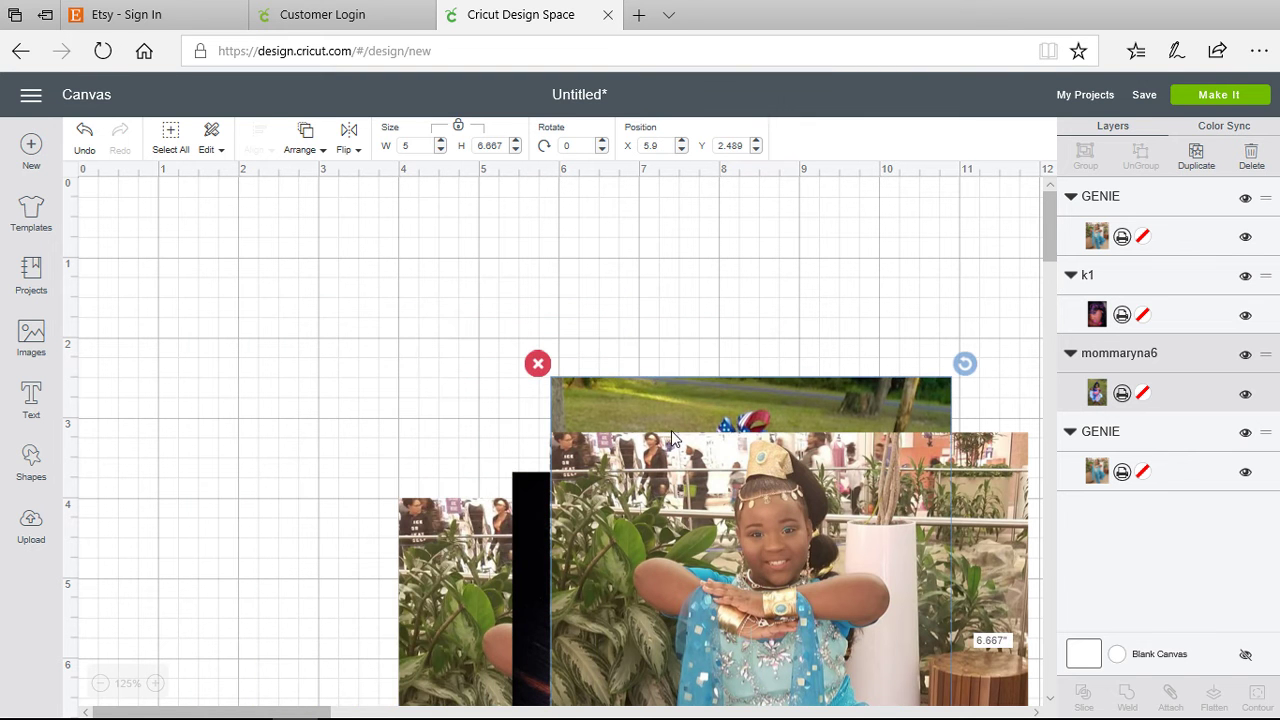
left_click(536, 562)
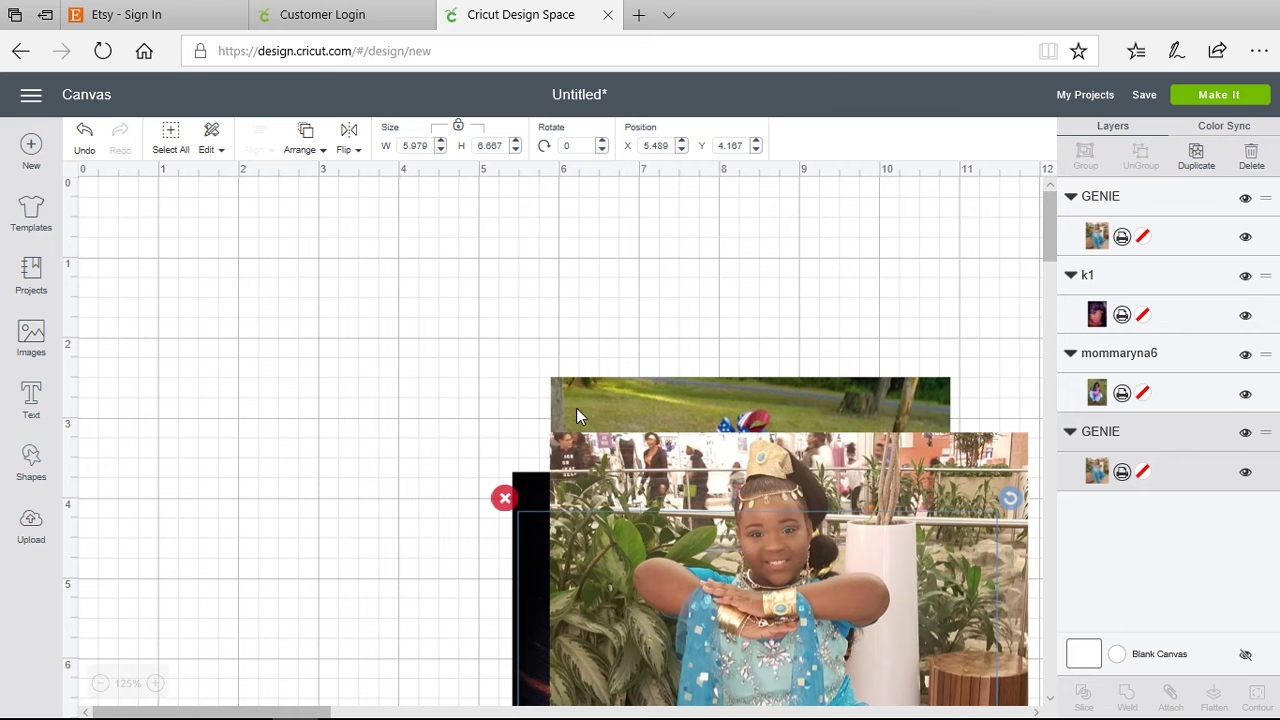
left_click_drag(635, 407, 700, 460)
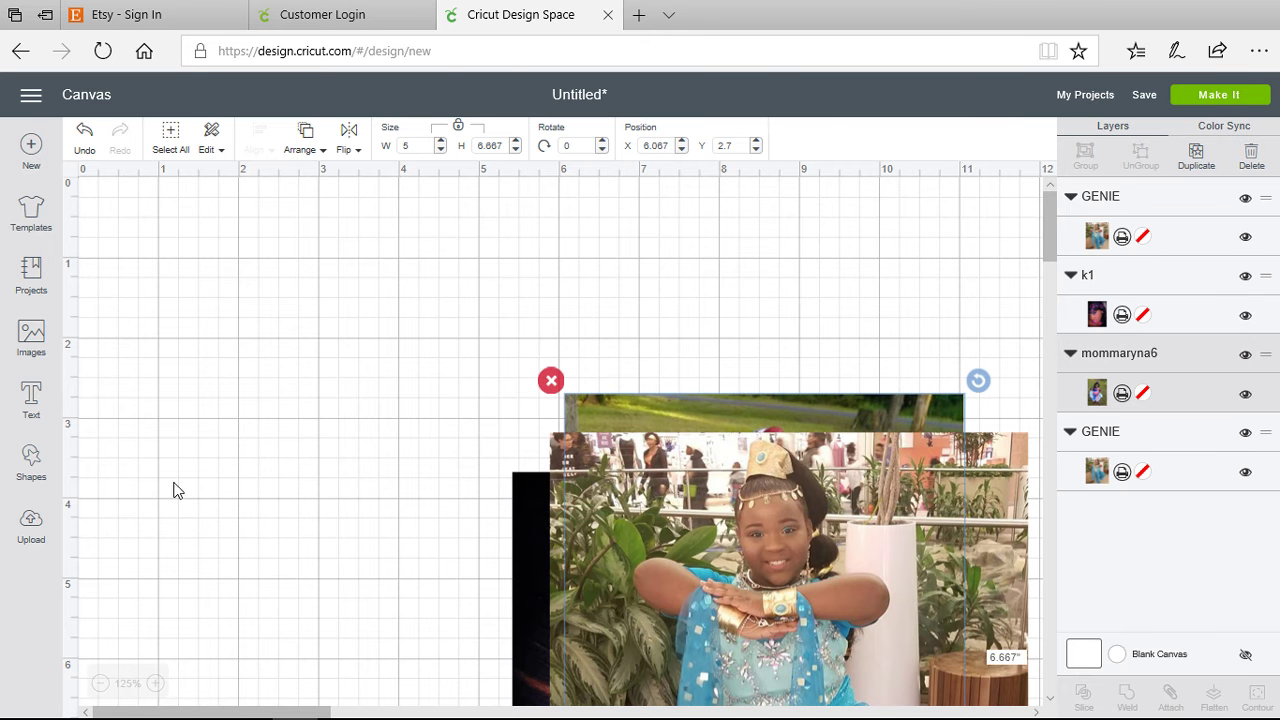
- Add the text "2018" and move it up into the empty area beside the photos
left_click(31, 398)
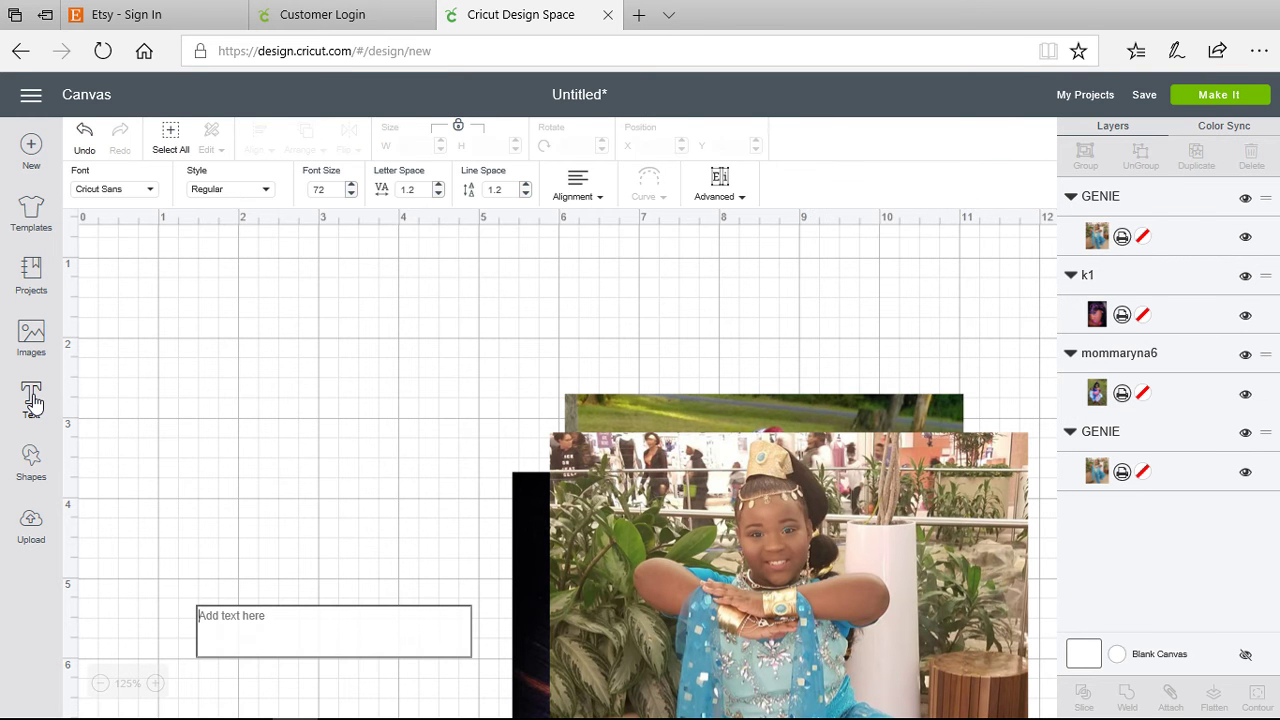
type("201")
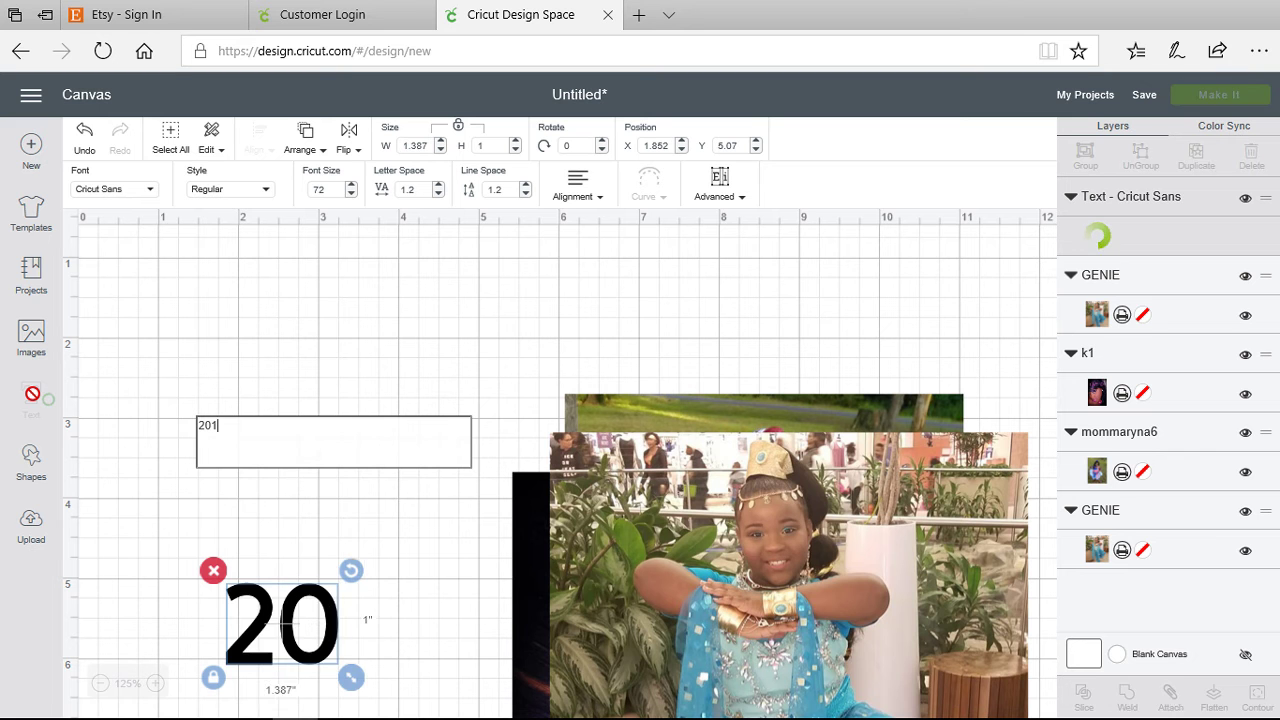
type("8")
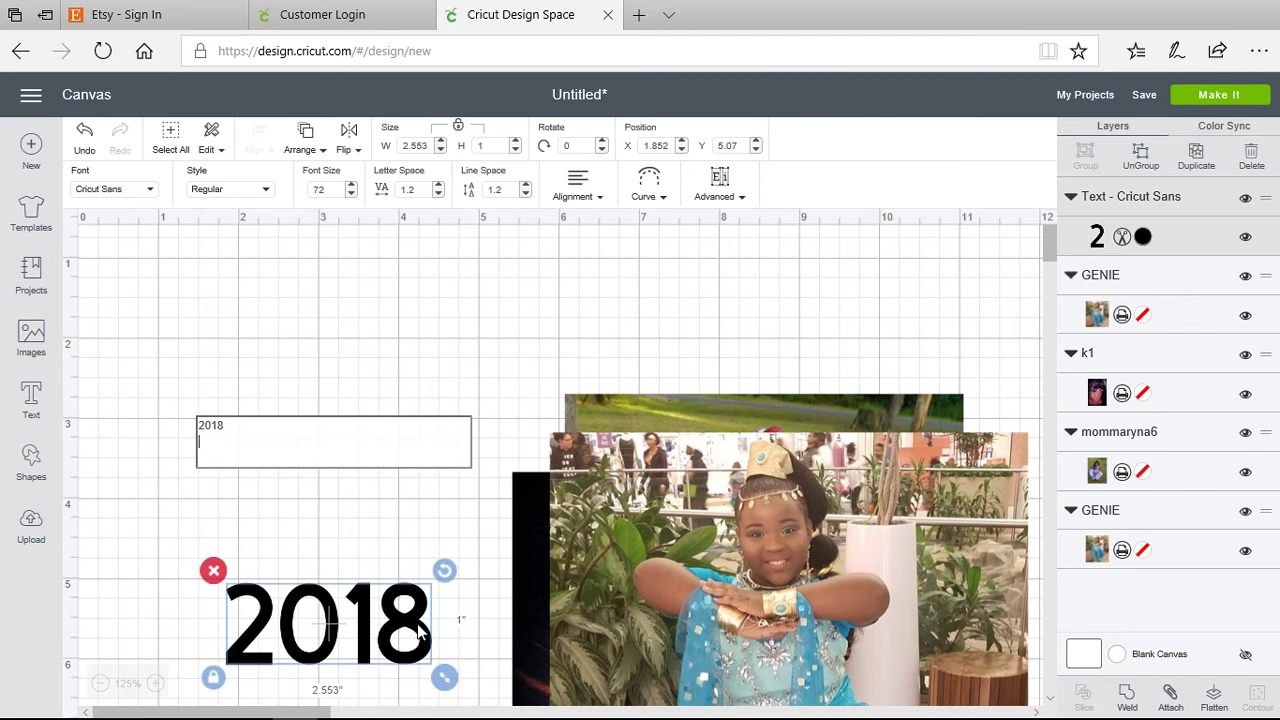
left_click_drag(424, 625, 425, 362)
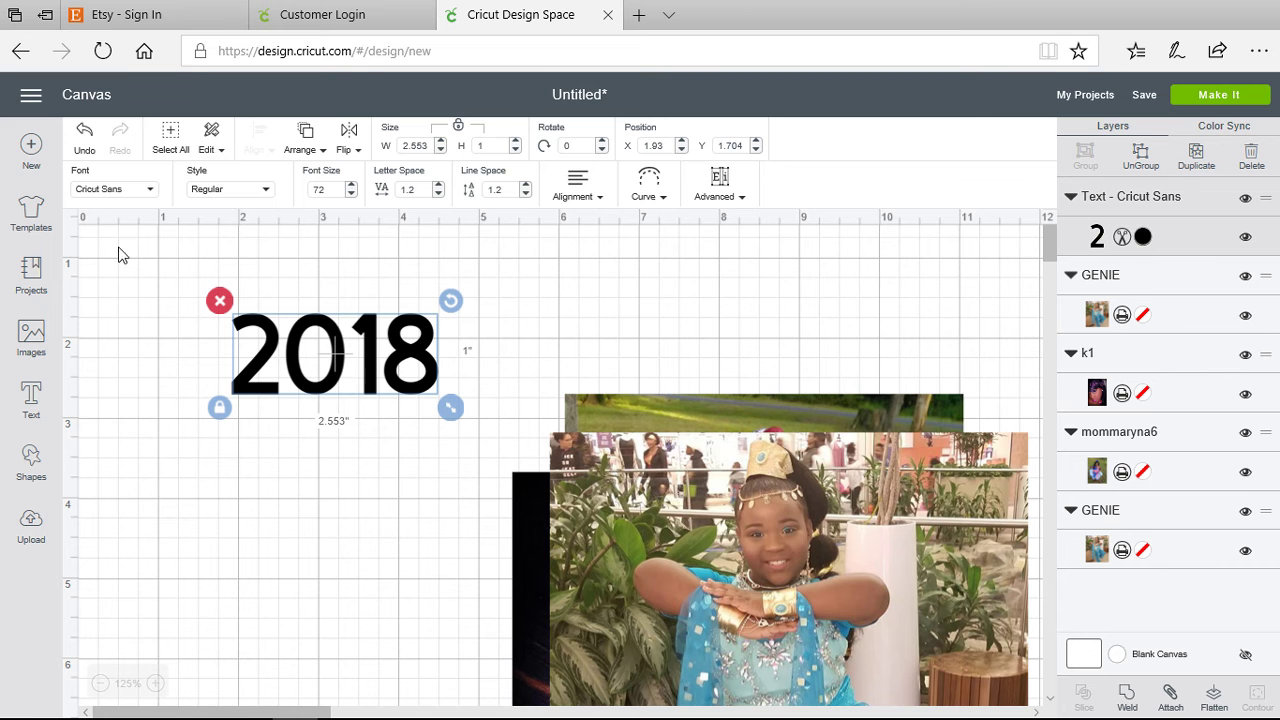
- Change the 2018 text's font to 3 Birds Life's A Party and shift the text slightly
left_click(131, 192)
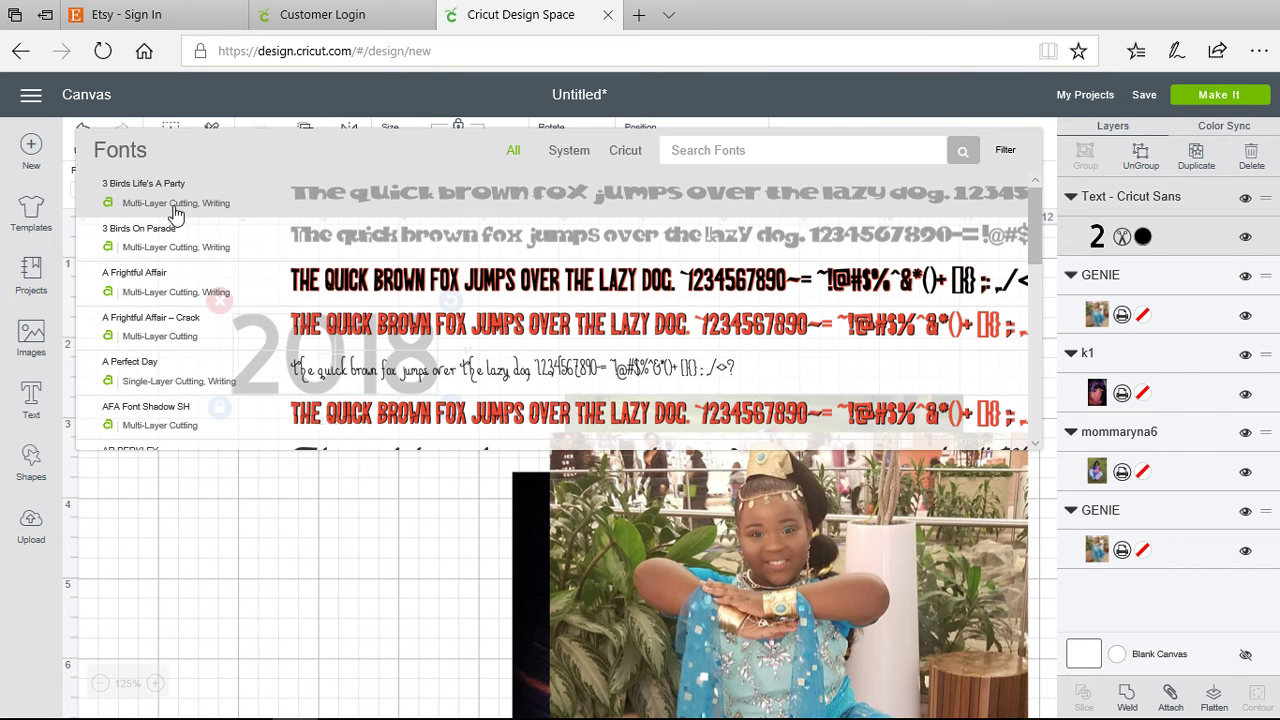
left_click(325, 197)
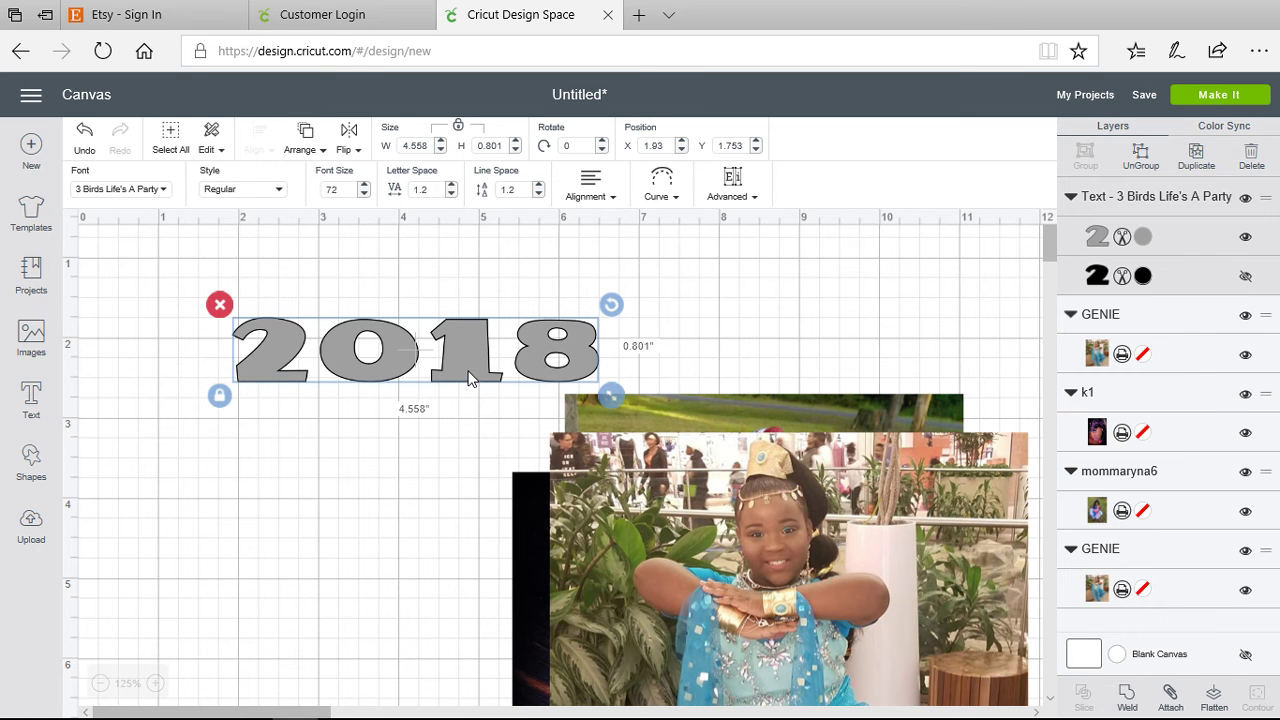
left_click_drag(474, 371, 468, 366)
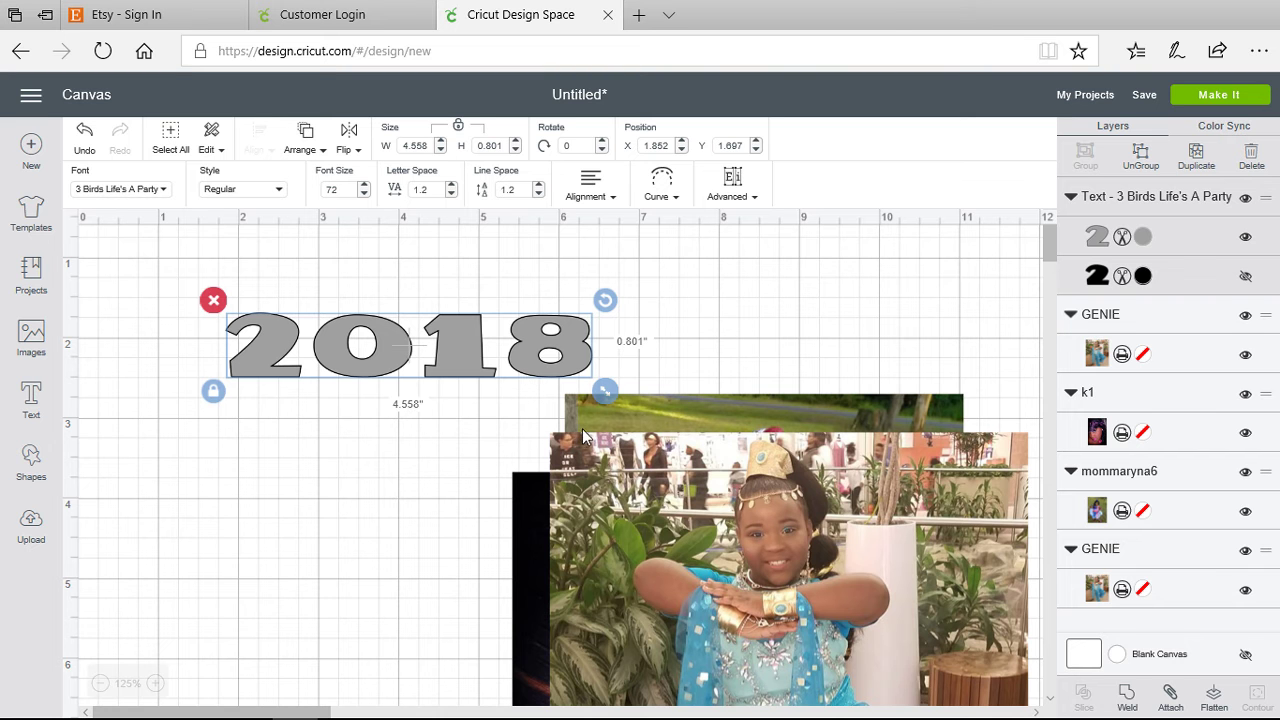
- Unlock the 2018 text's proportions and set its width to 8.5 inches
left_click(459, 128)
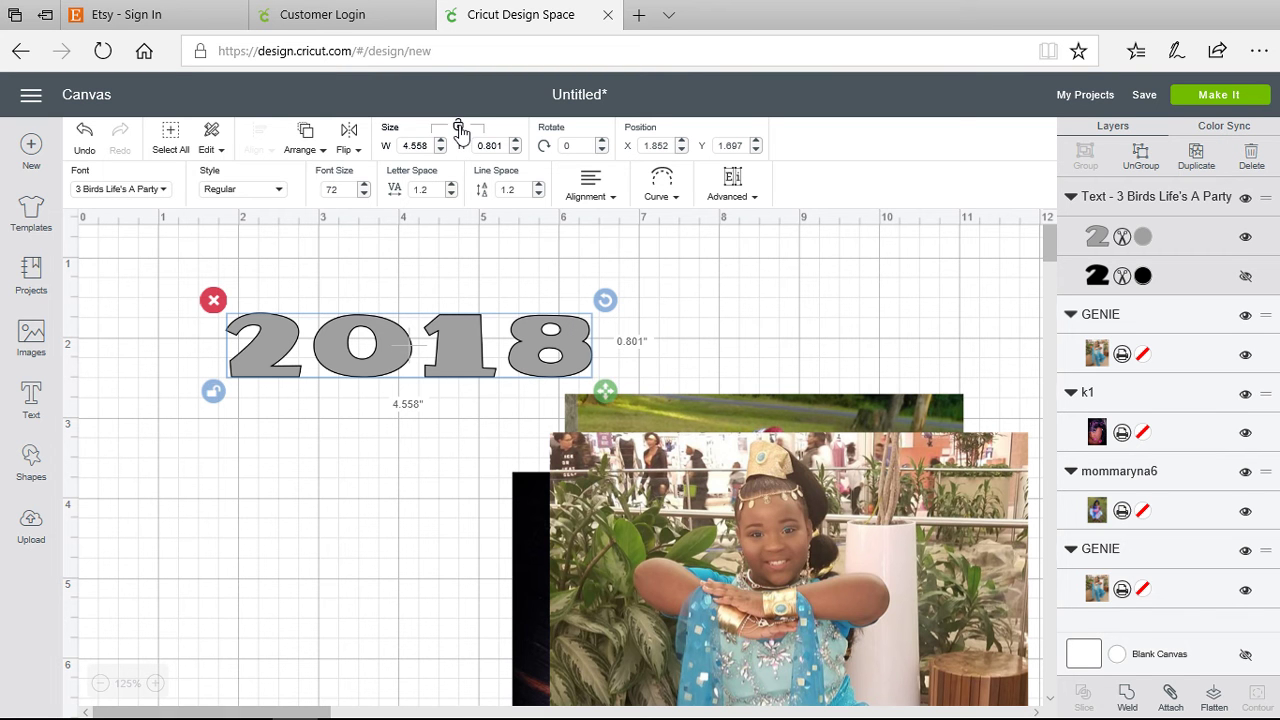
left_click(429, 146)
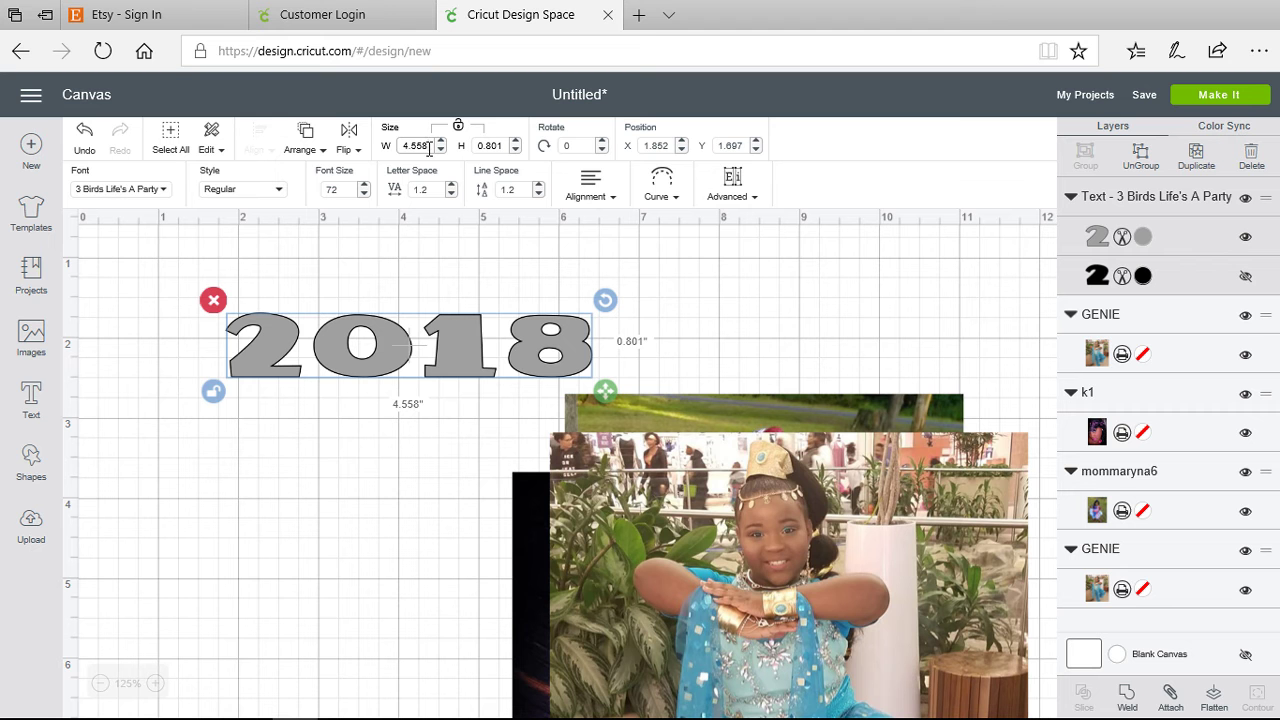
key("BackSpace")
key("BackSpace")
key("BackSpace")
key("BackSpace")
key("BackSpace")
type("8.5")
key("Return")
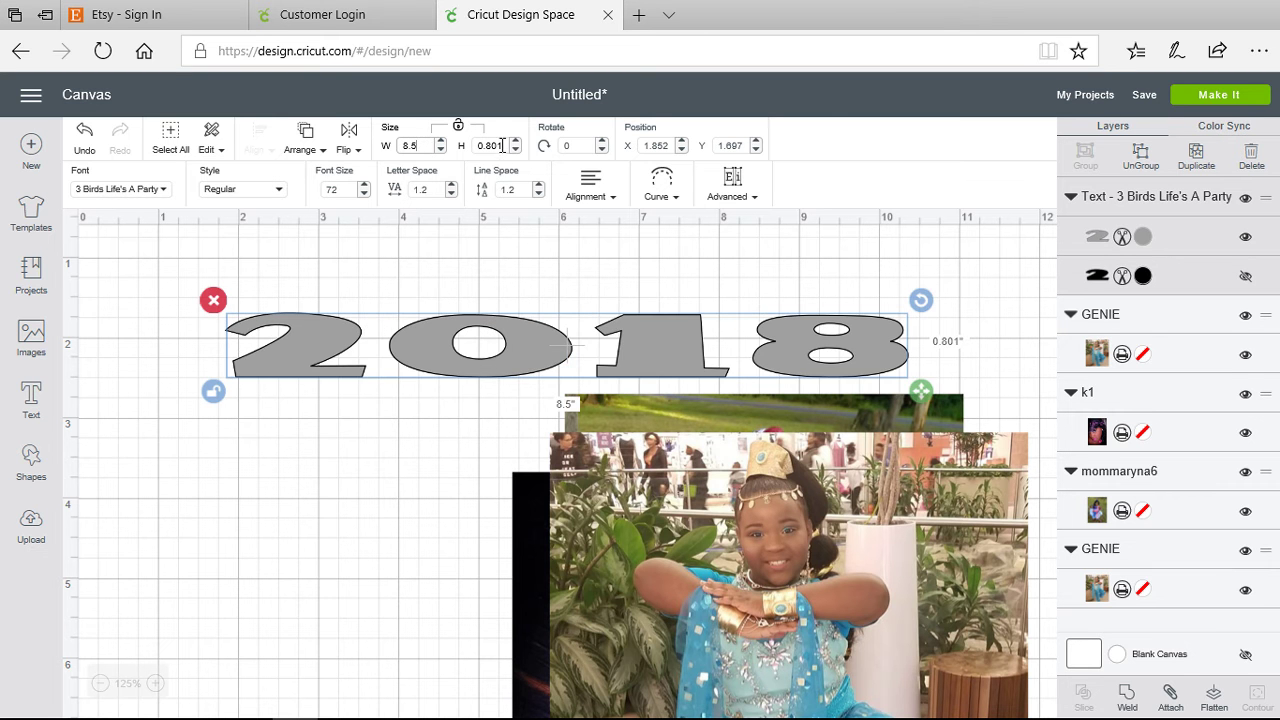
- Set the 2018 text's height to 5 inches
left_click(504, 145)
key("BackSpace")
key("BackSpace")
key("BackSpace")
key("BackSpace")
key("Return")
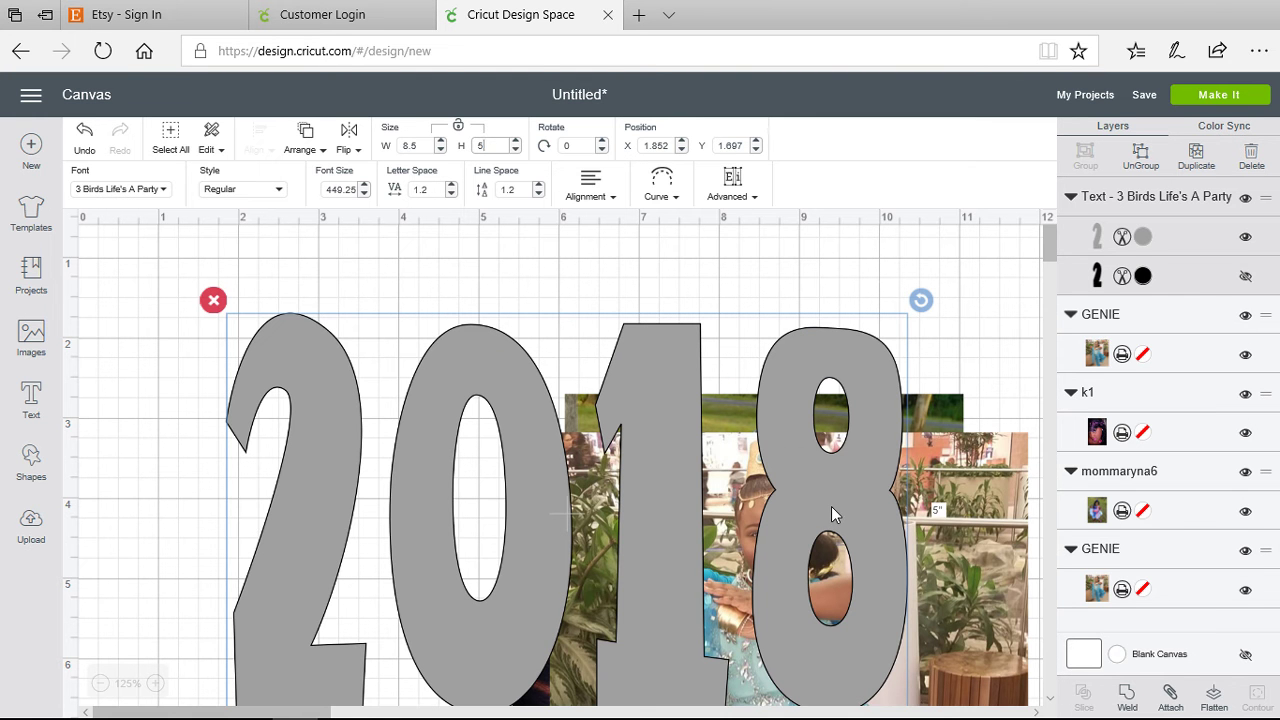
- Move the 2018 text close to the canvas origin, at about X 0.741, Y 0.464, and lock its proportions again
left_click_drag(831, 506, 804, 391)
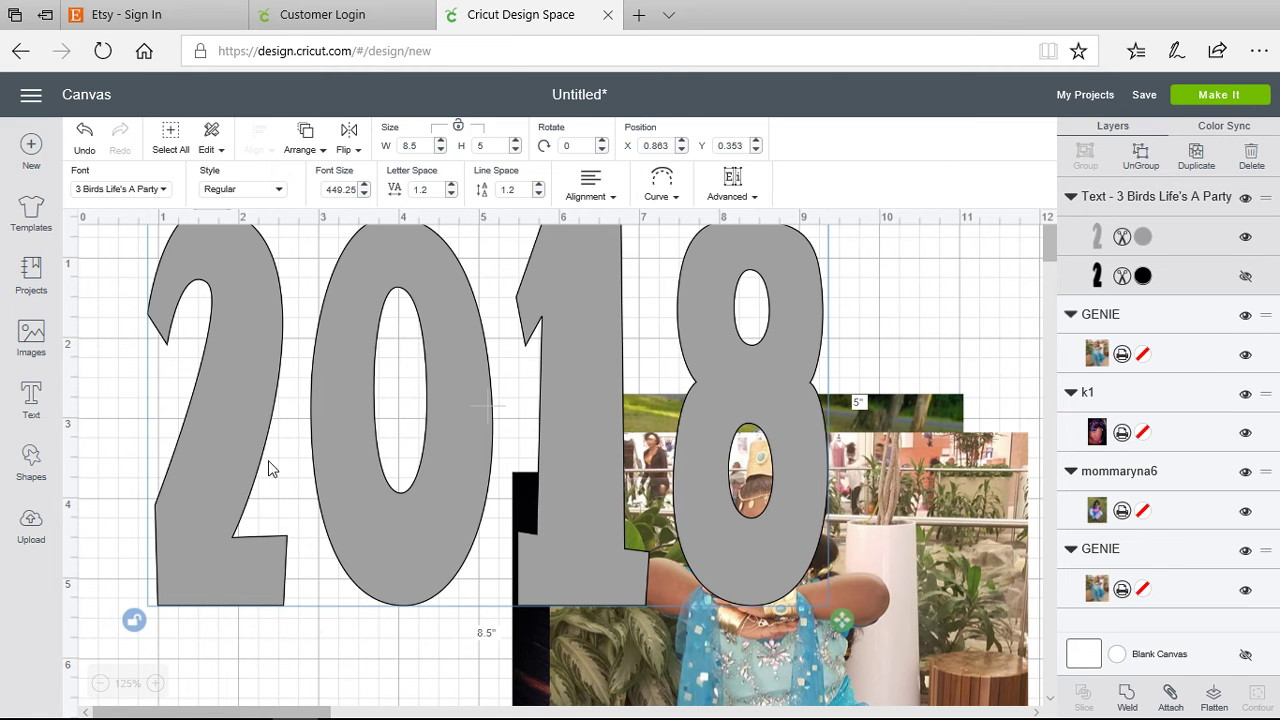
left_click(459, 131)
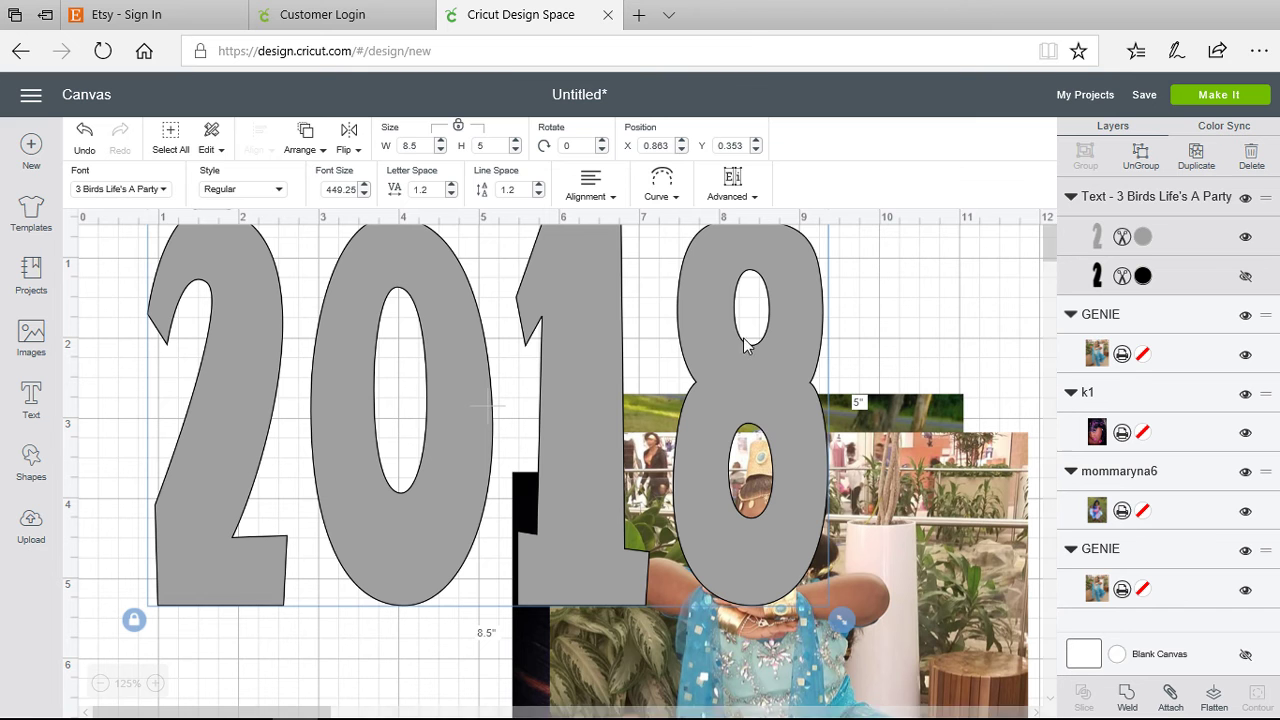
left_click_drag(747, 372, 737, 381)
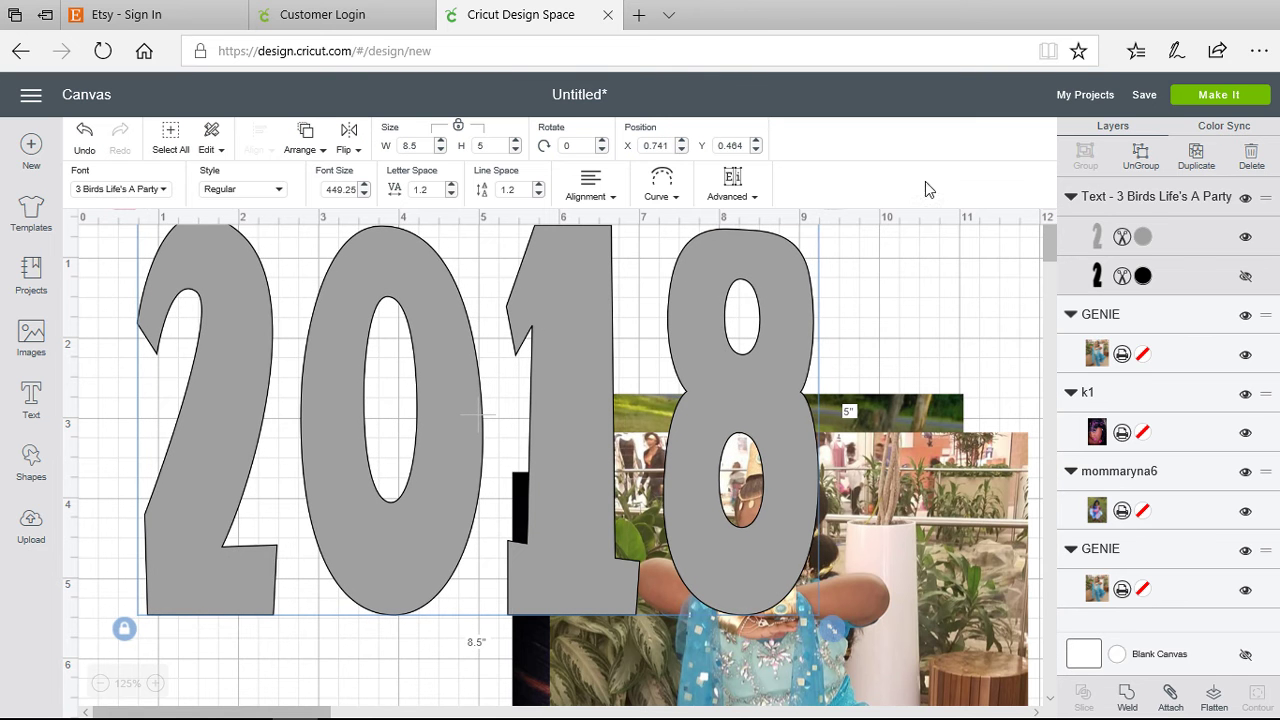
- Show the hidden black layer of the 2018 text and ungroup the text into separate layers
left_click(1246, 278)
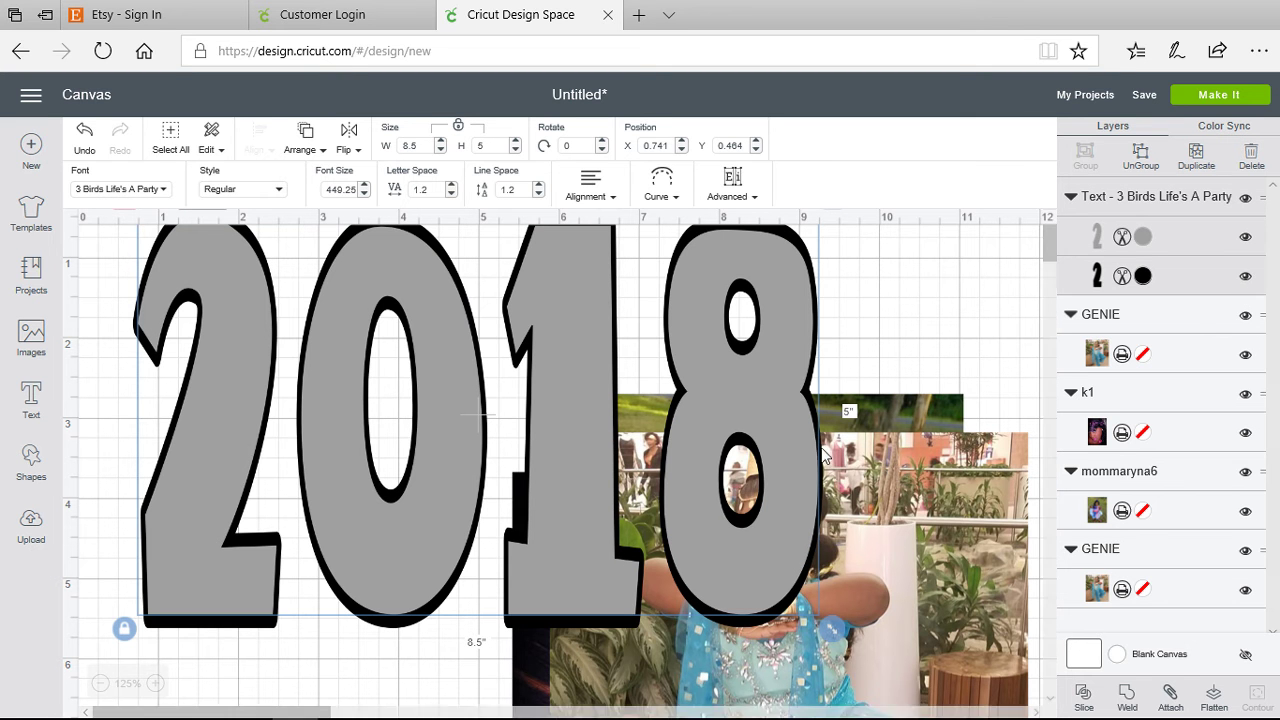
left_click(794, 432)
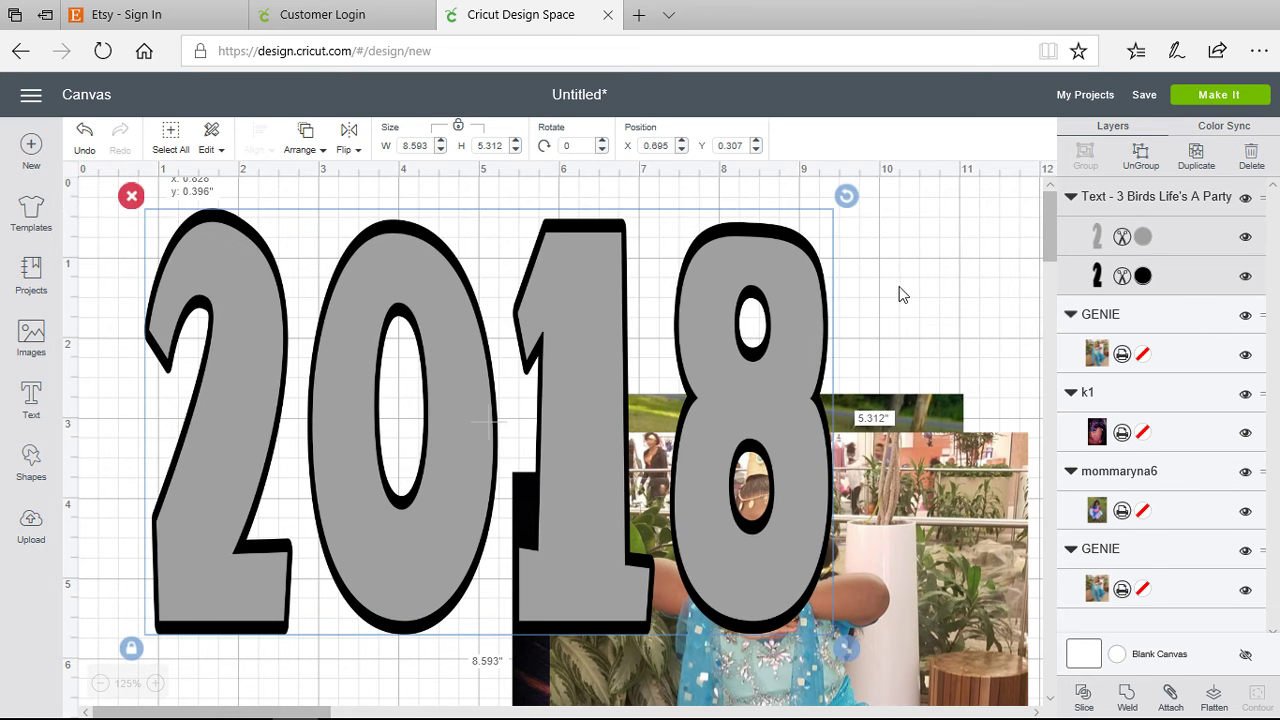
left_click(1146, 162)
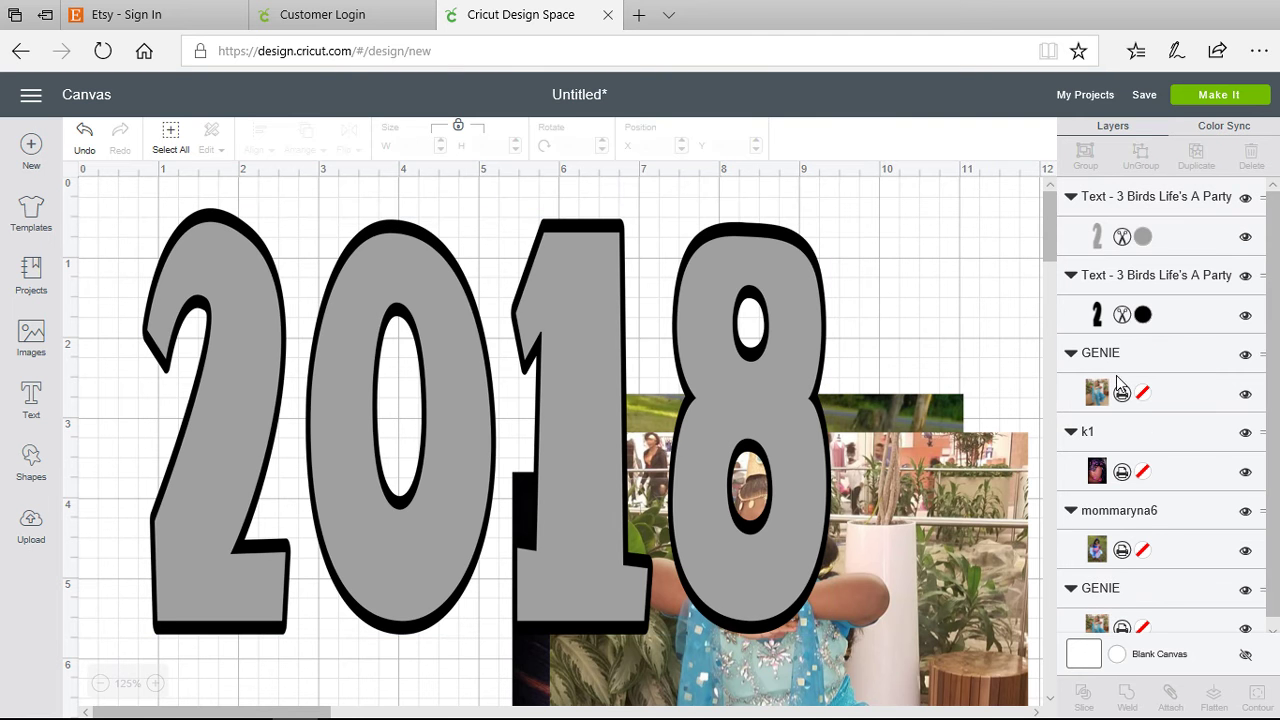
- Recolor the black 2018 layer to Blueberry
left_click(1143, 314)
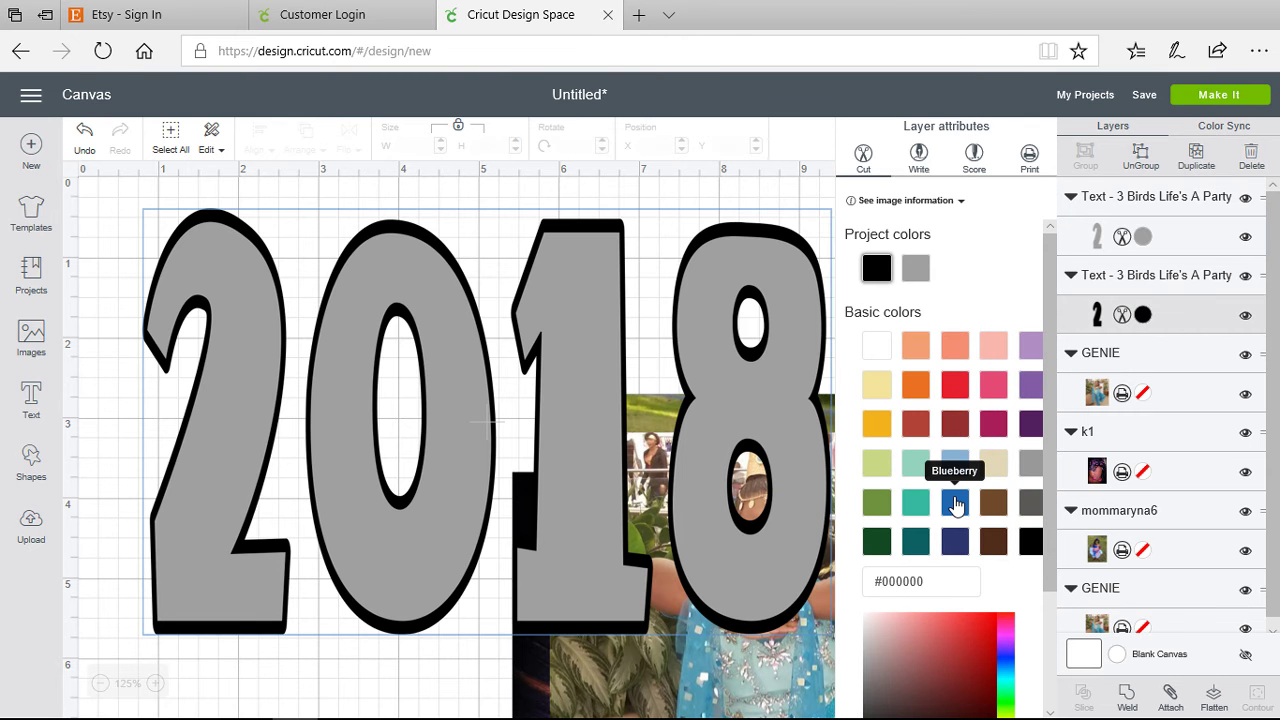
left_click(955, 503)
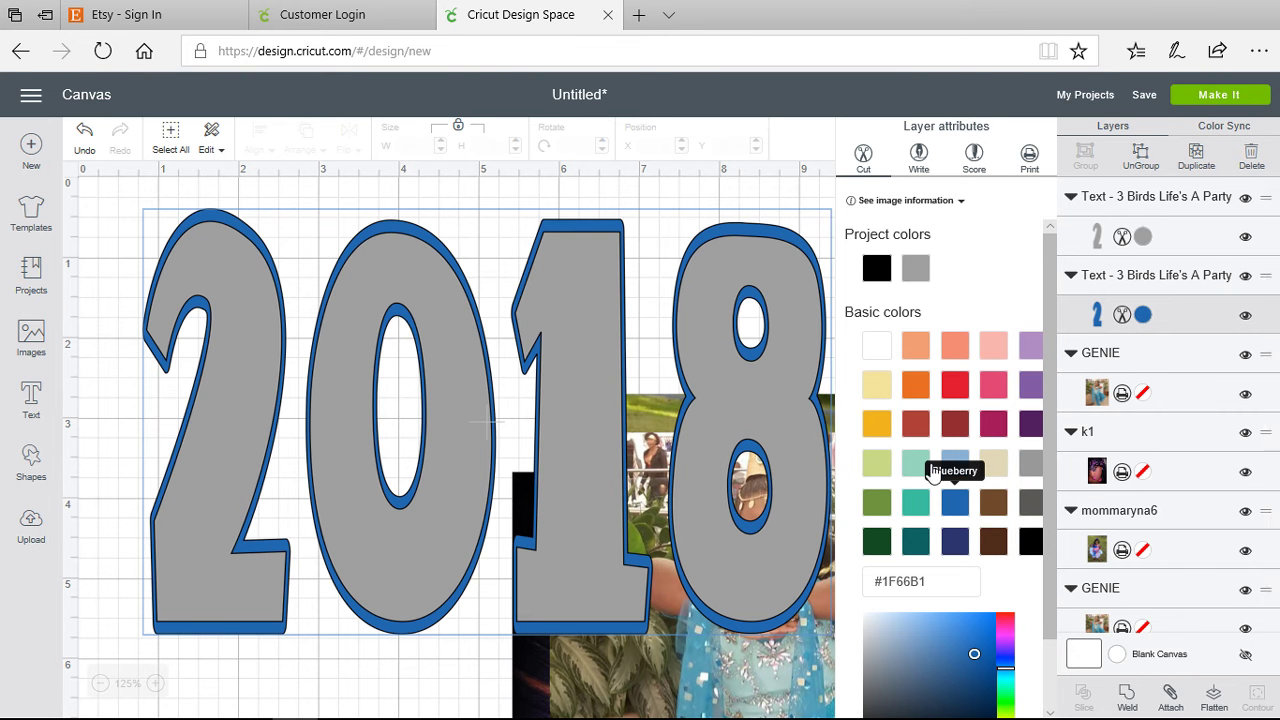
left_click(726, 200)
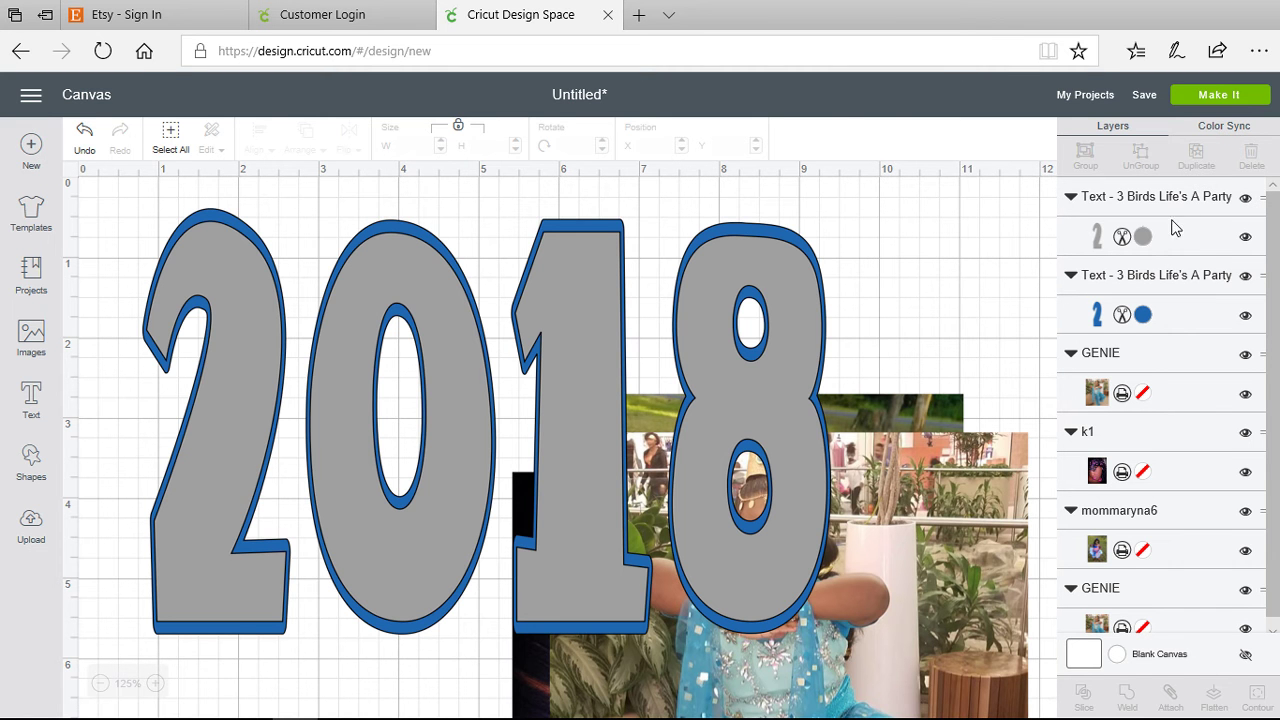
- Move the grey 2018 layer off the blue one, to about X 0.363, Y 1.486
left_click(754, 346)
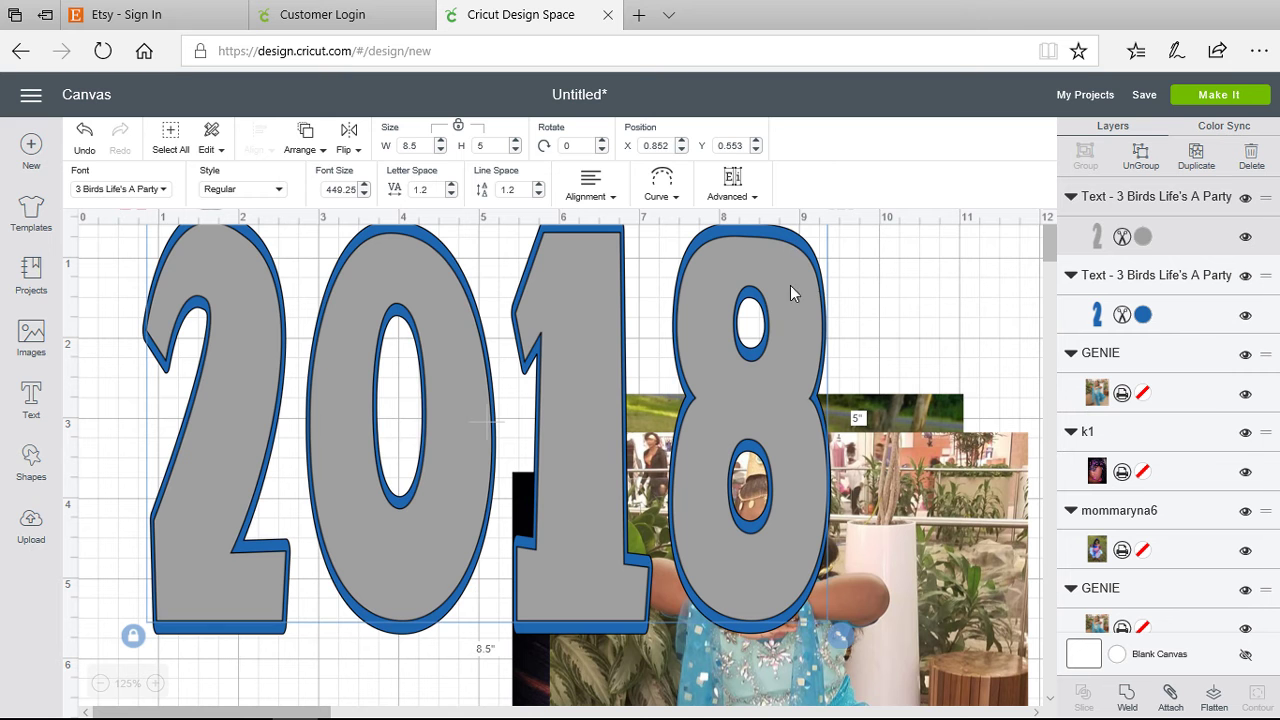
left_click_drag(791, 335, 782, 342)
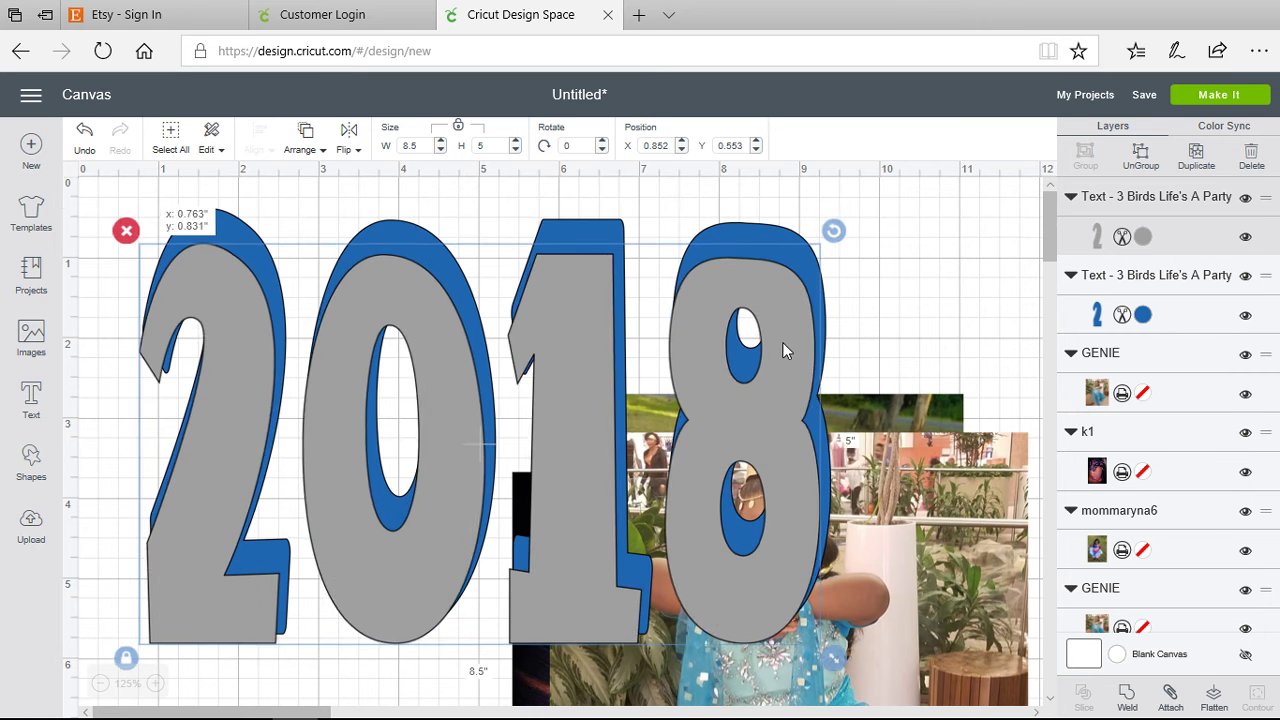
double_click(797, 240)
left_click(797, 240)
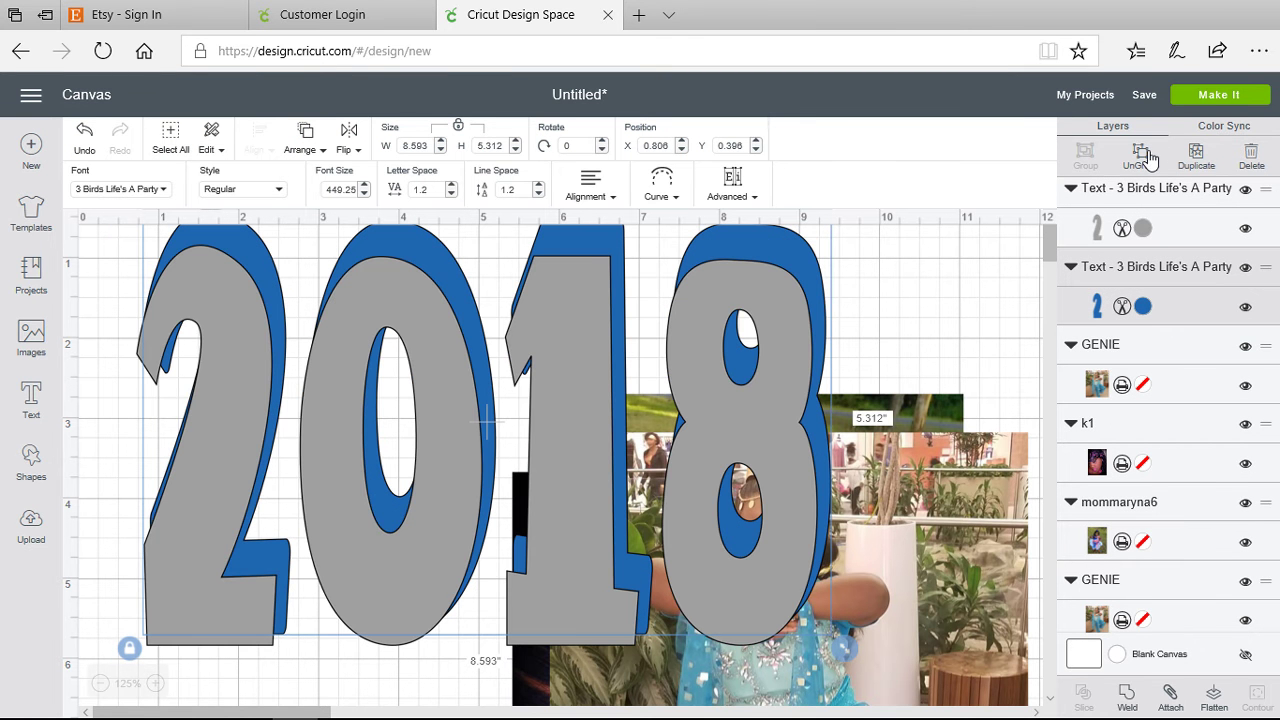
left_click_drag(797, 378, 768, 426)
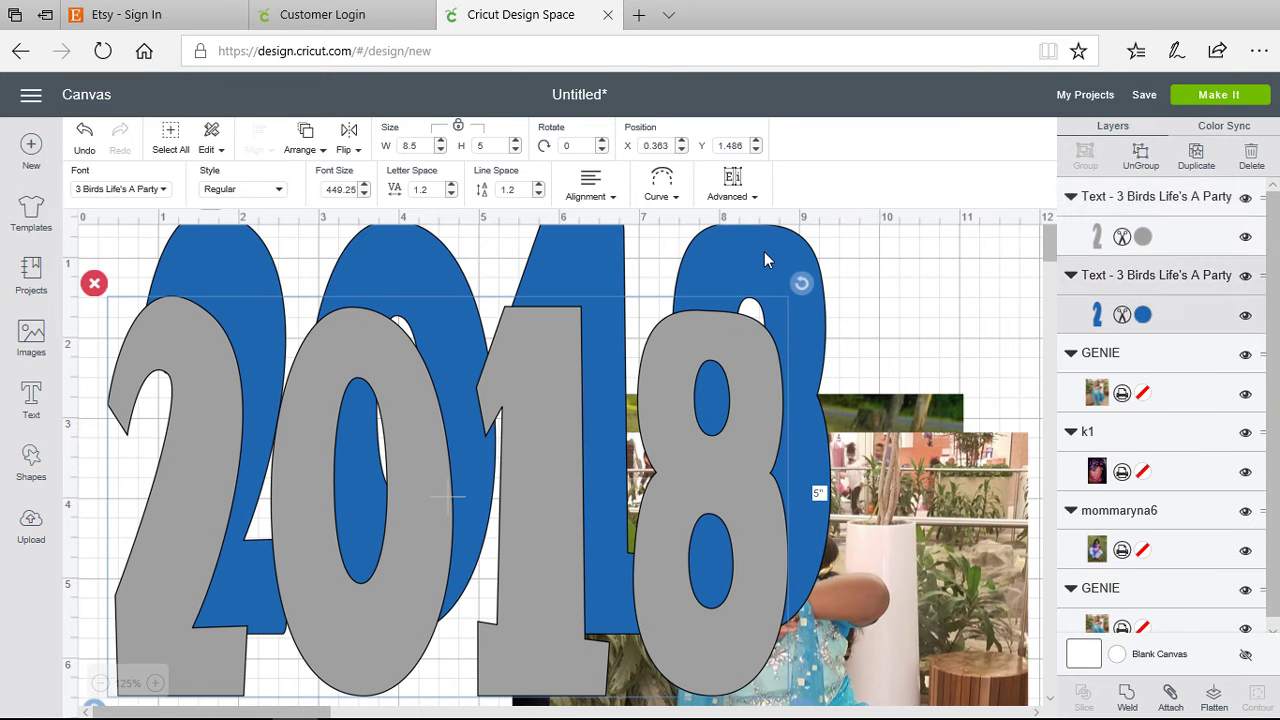
- Group the grey and blue 2018 layers and move the group to about X 0.685, Y 0
left_click(764, 259)
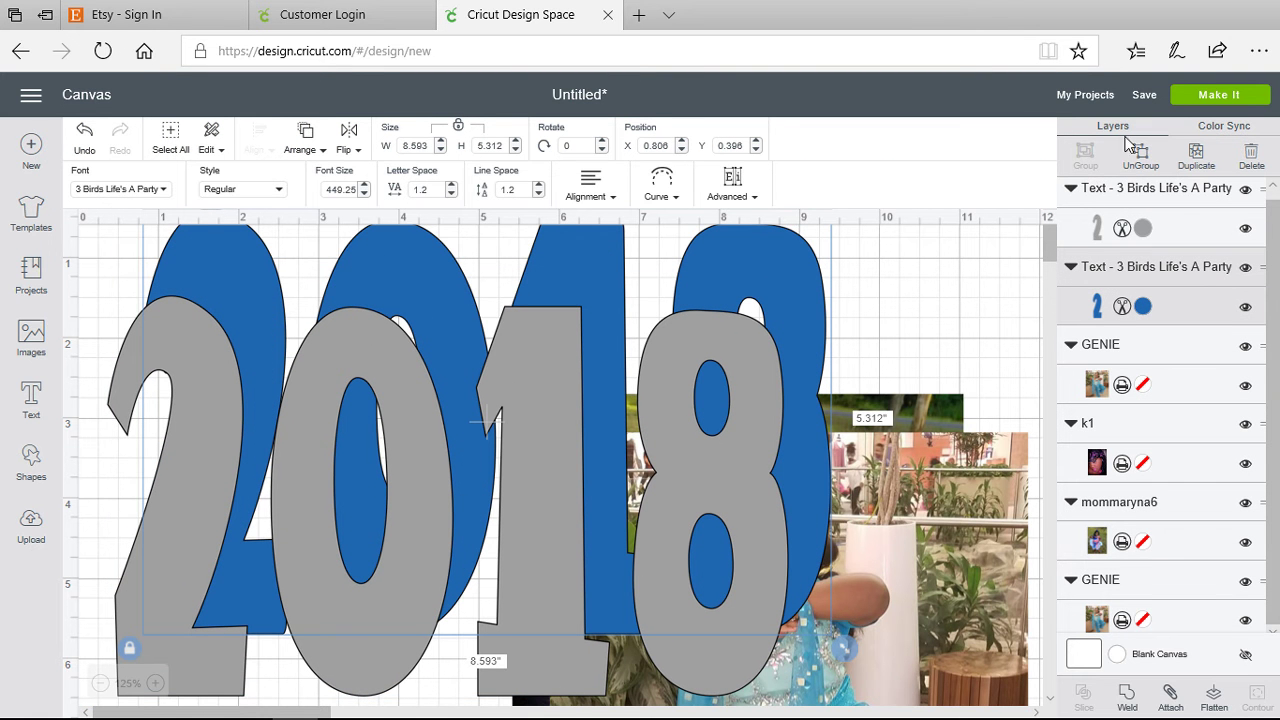
left_click(1173, 224, "shift")
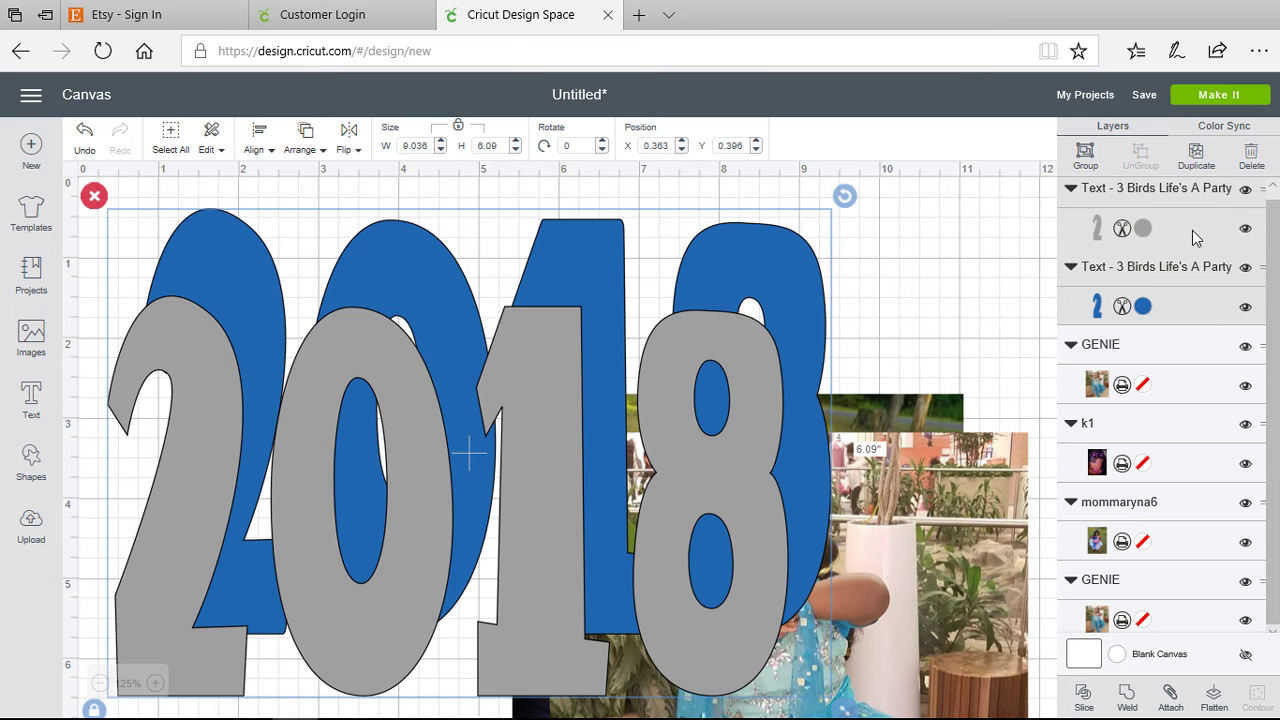
left_click(1093, 160)
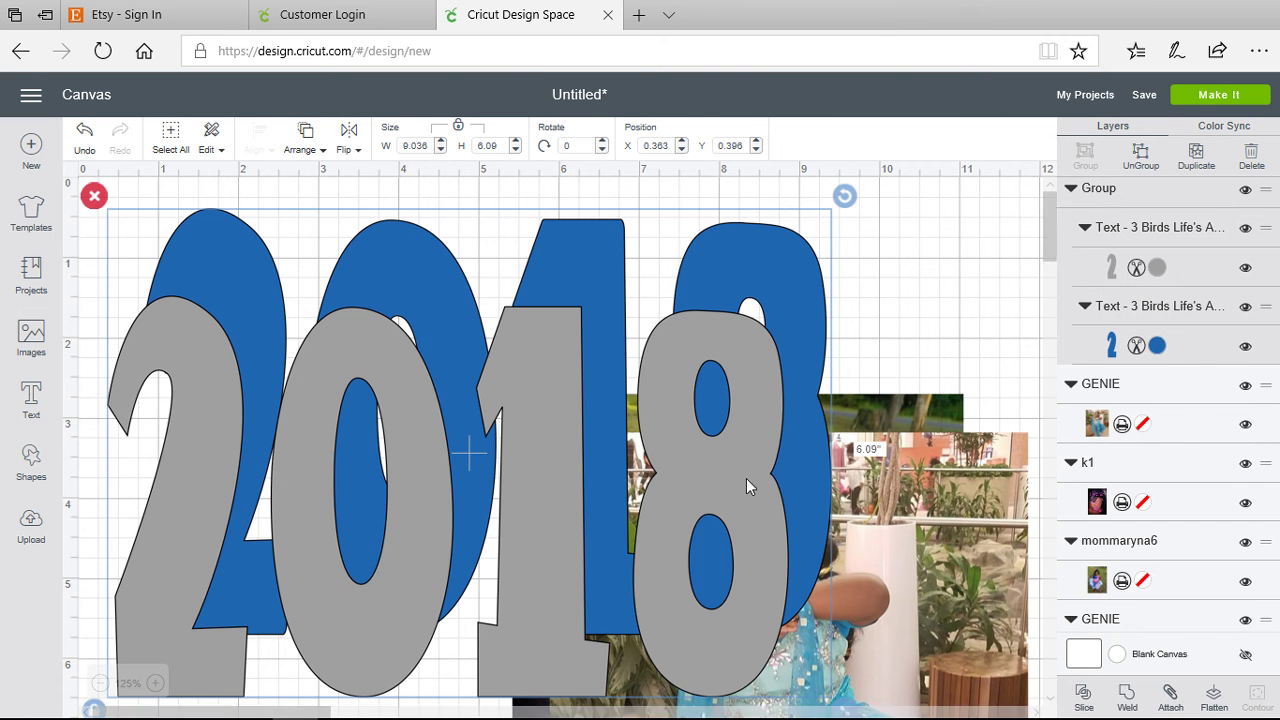
left_click(870, 333)
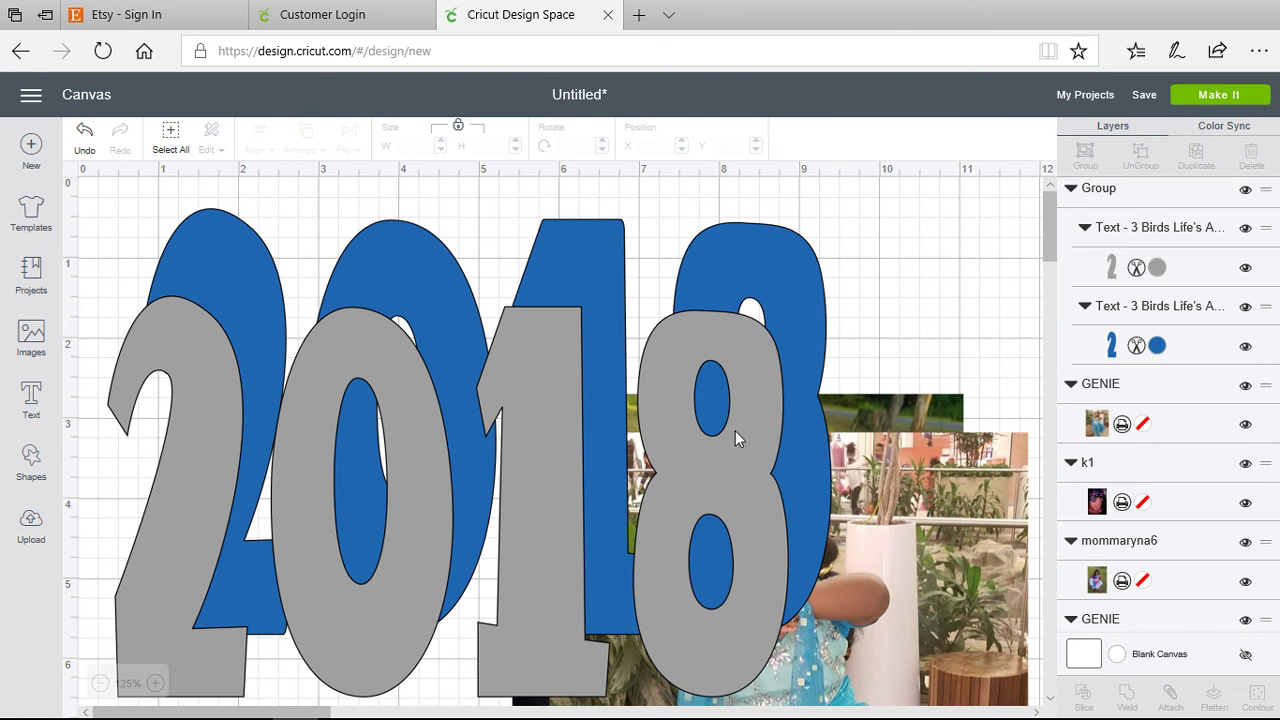
left_click_drag(735, 431, 762, 389)
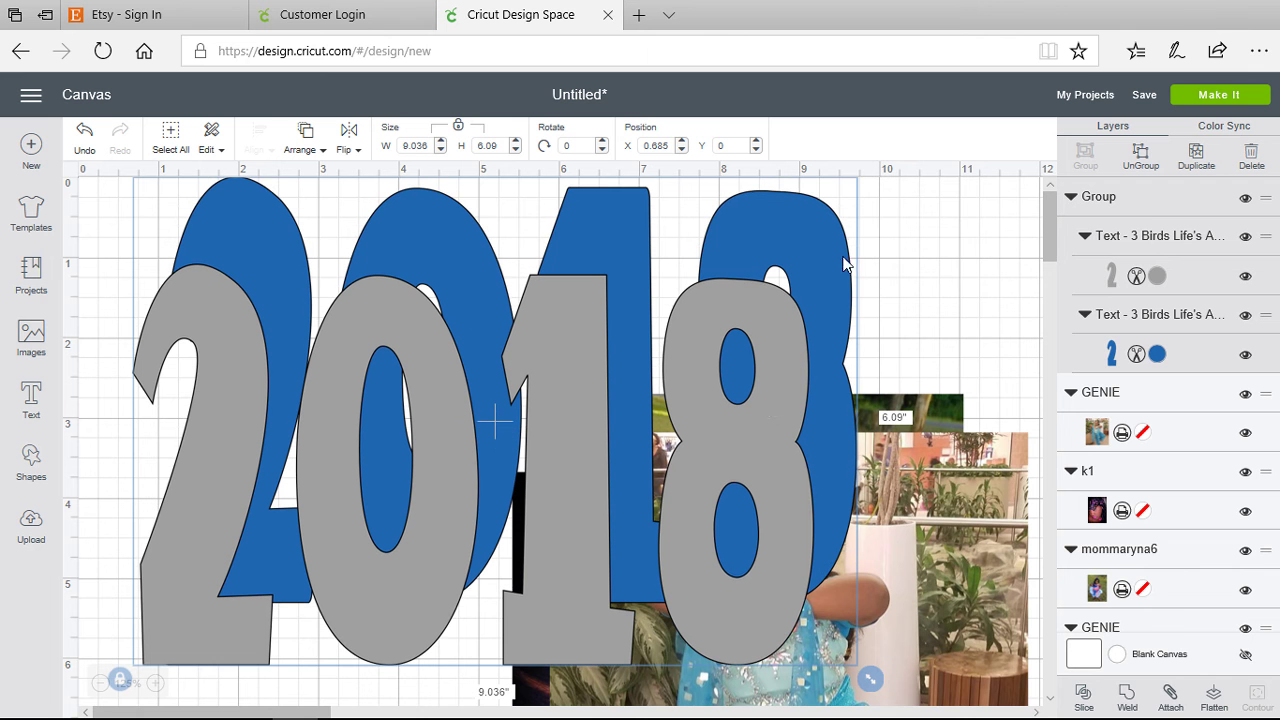
- Duplicate the grey and blue 2018 group twice and spread the copies apart on the canvas
left_click(1196, 163)
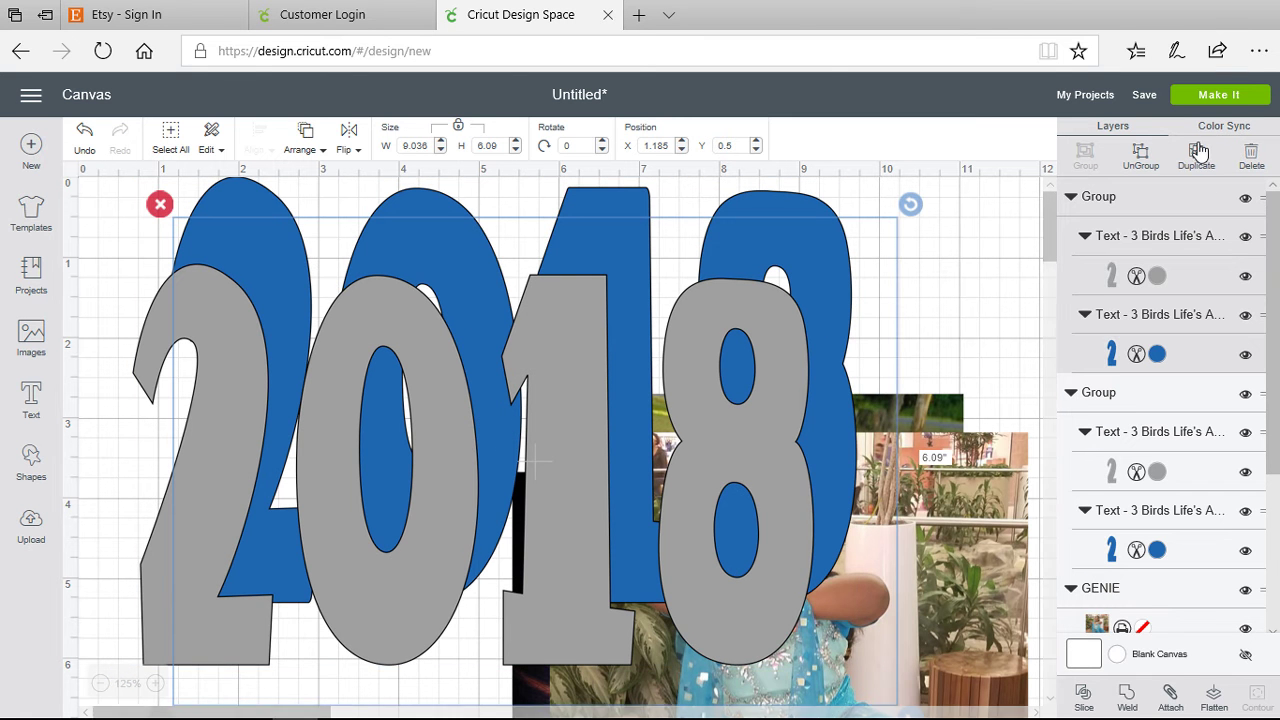
left_click(1198, 150)
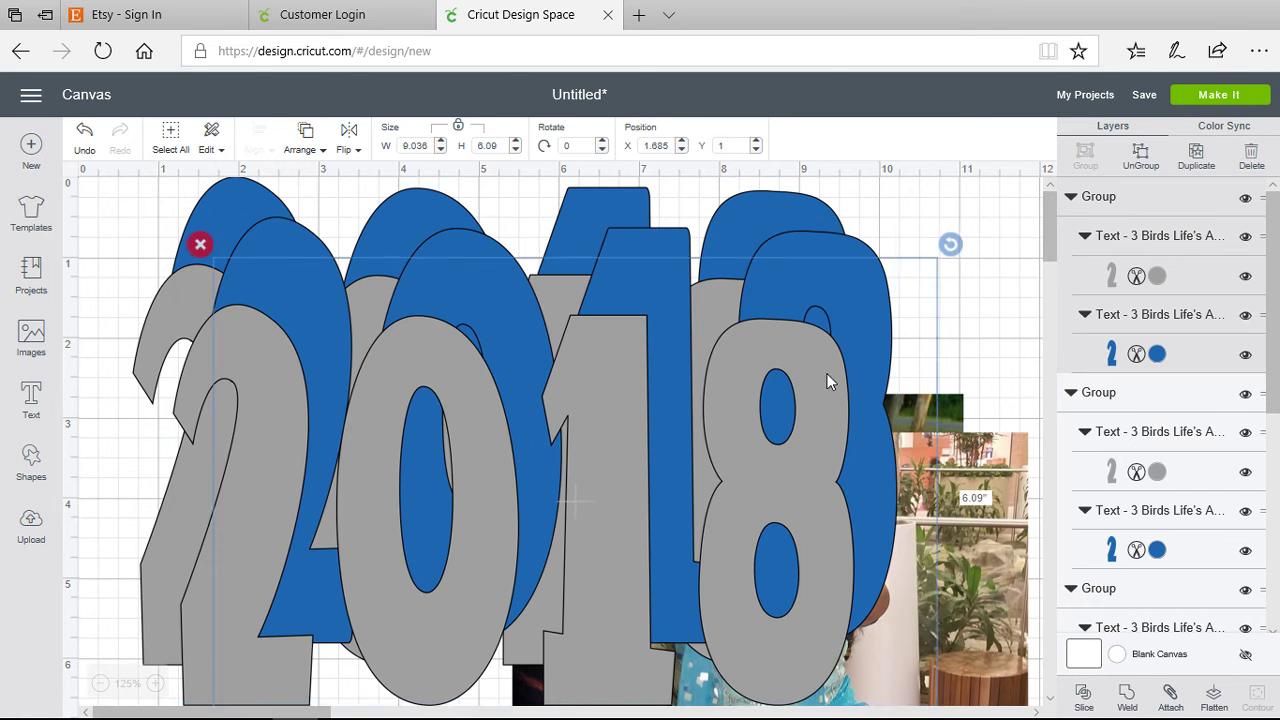
left_click_drag(872, 395, 827, 437)
left_click_drag(811, 266, 860, 271)
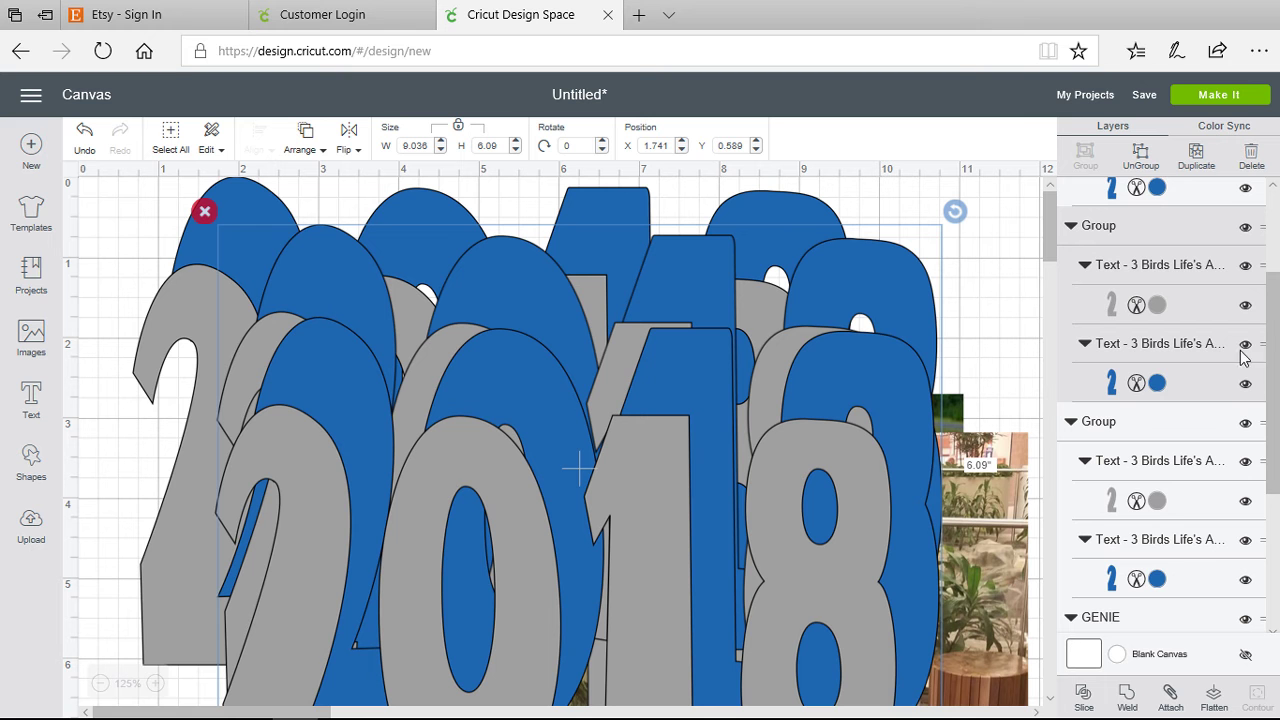
- Hide the two lower 2018 groups and move the visible group to about X 0.43, Y 0.267
left_click(1245, 266)
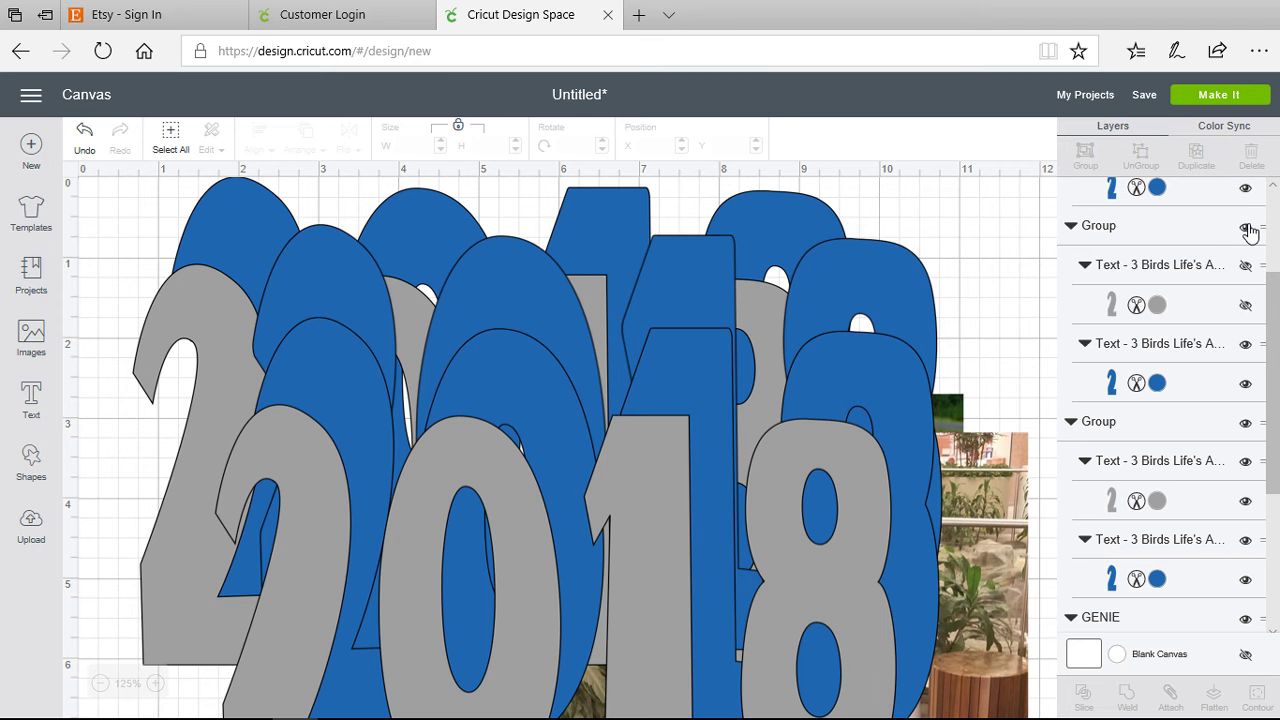
left_click(1246, 227)
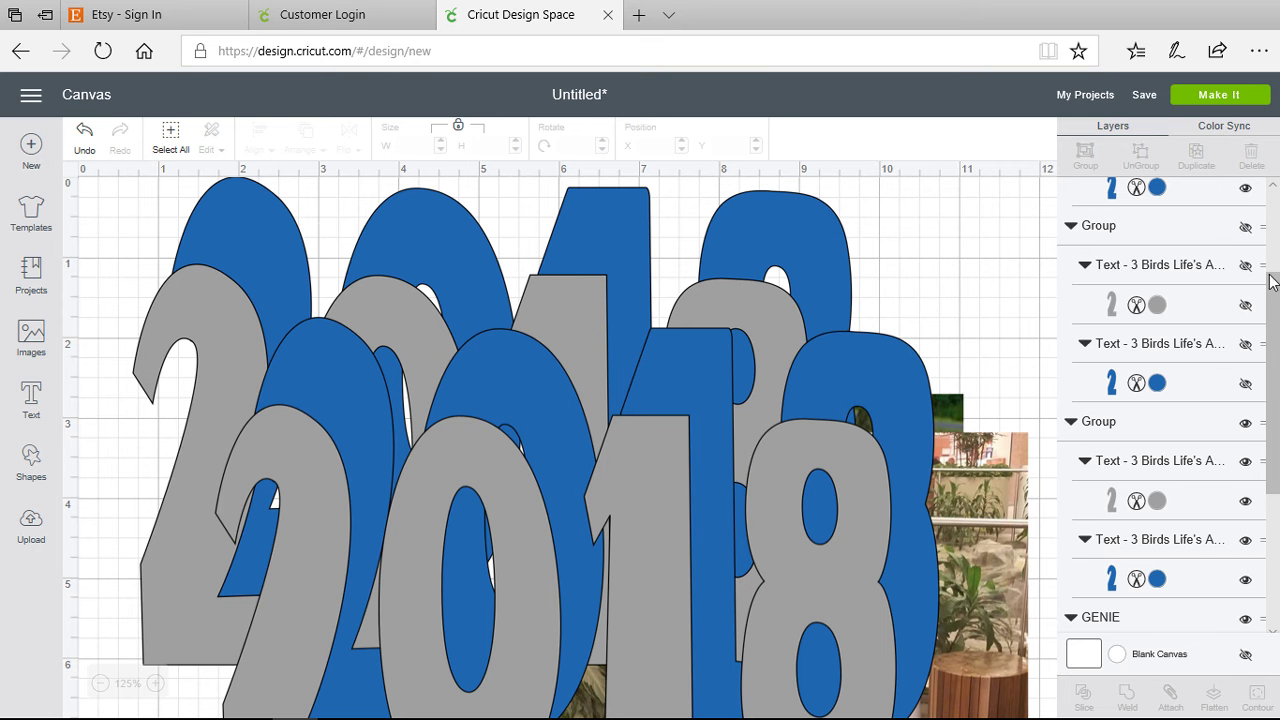
left_click(1246, 426)
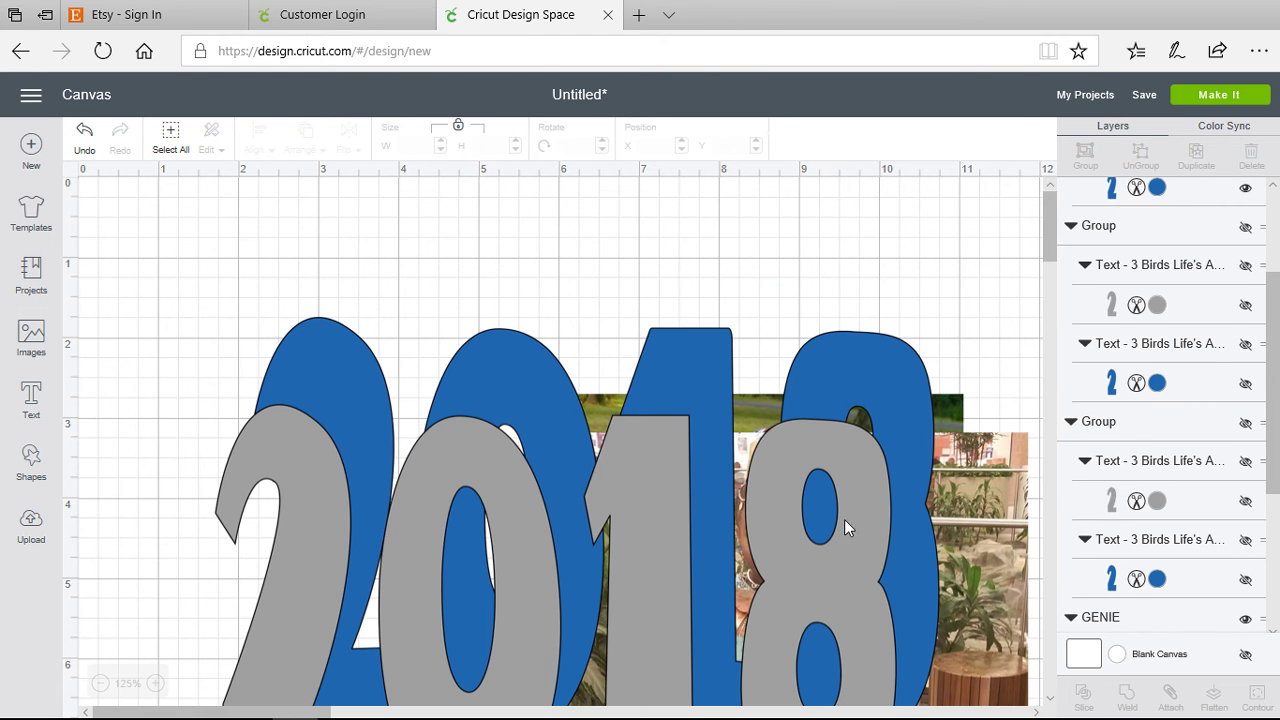
left_click_drag(844, 519, 740, 401)
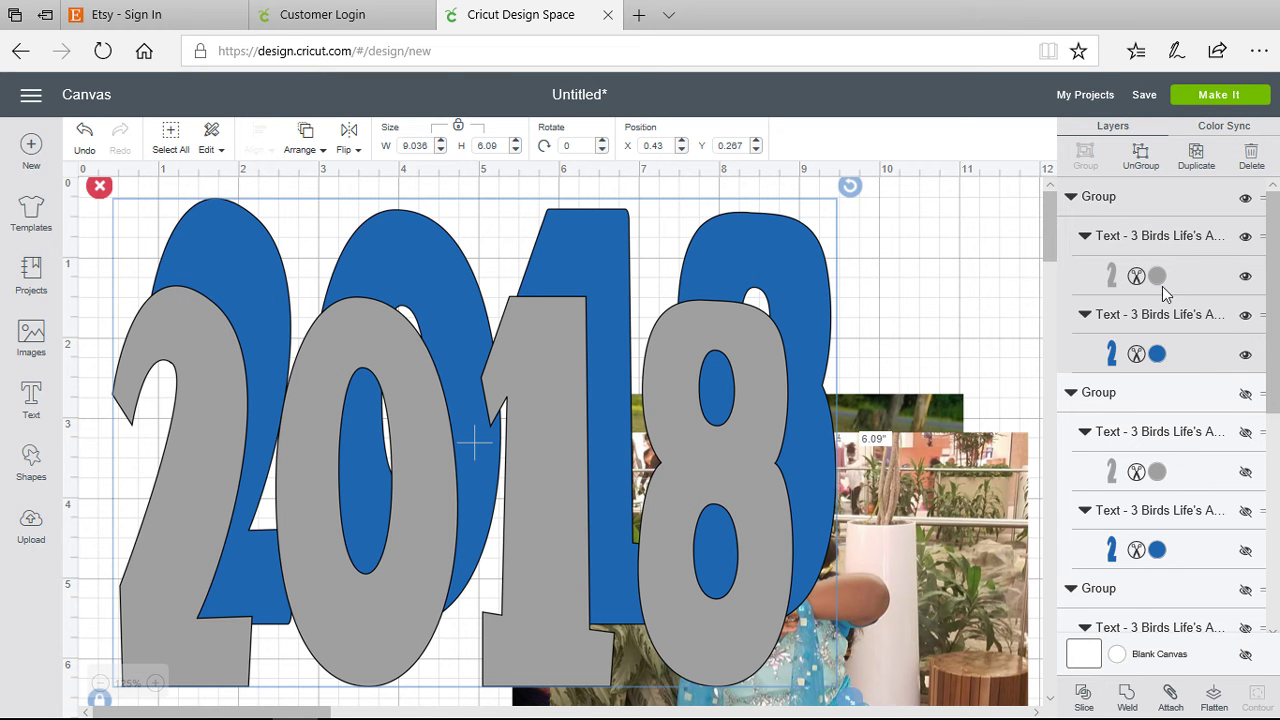
- Hide the blue layer of the visible 2018 group and ungroup the grey 2018 down to individual digits
left_click(1245, 355)
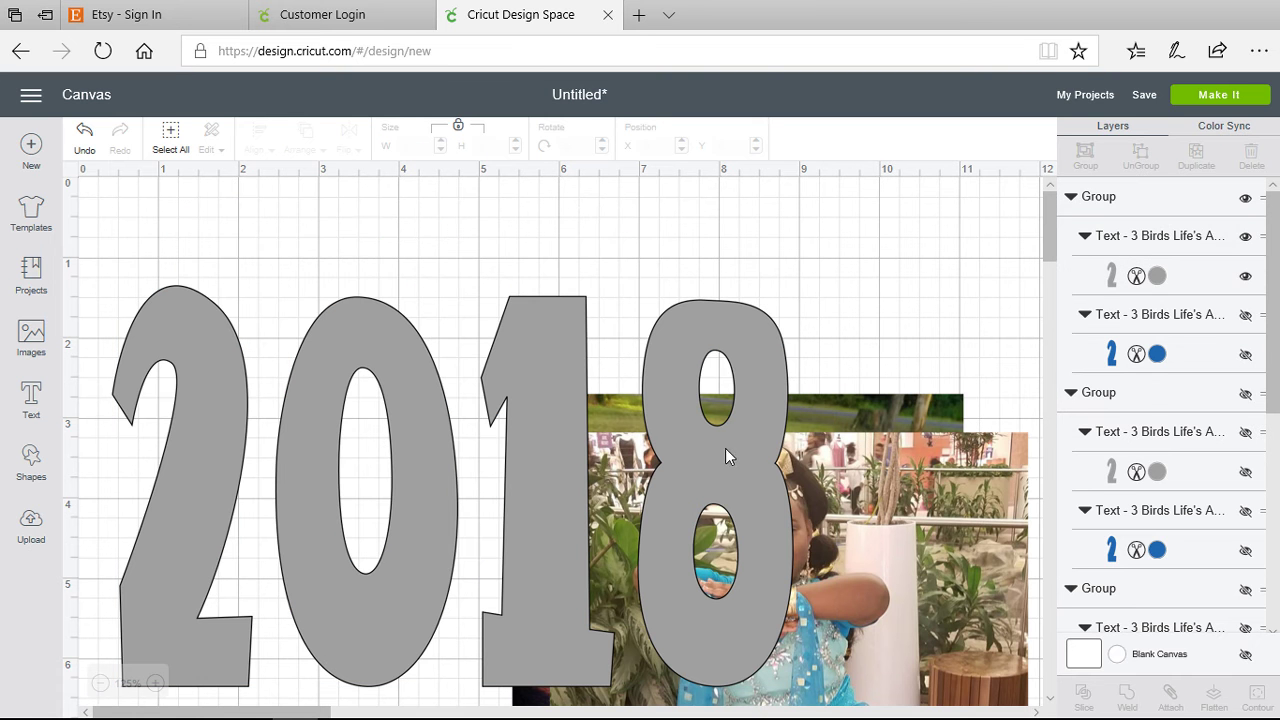
left_click(700, 456)
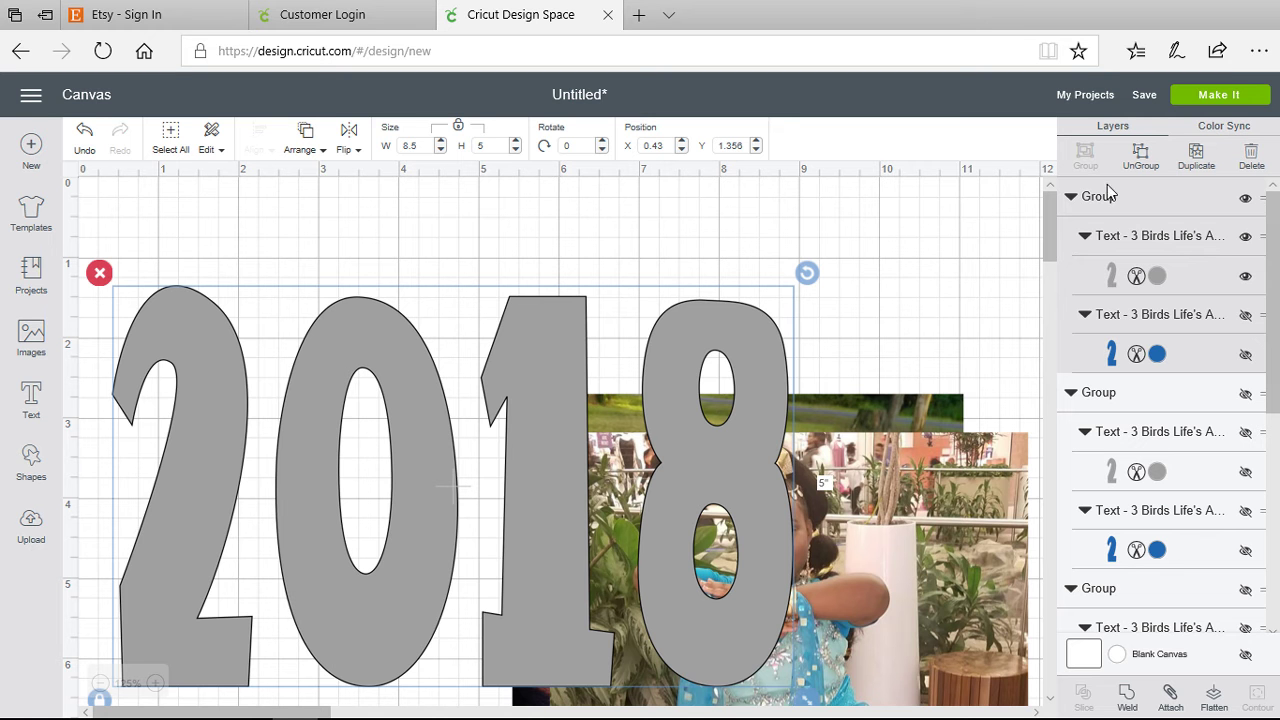
left_click(1141, 156)
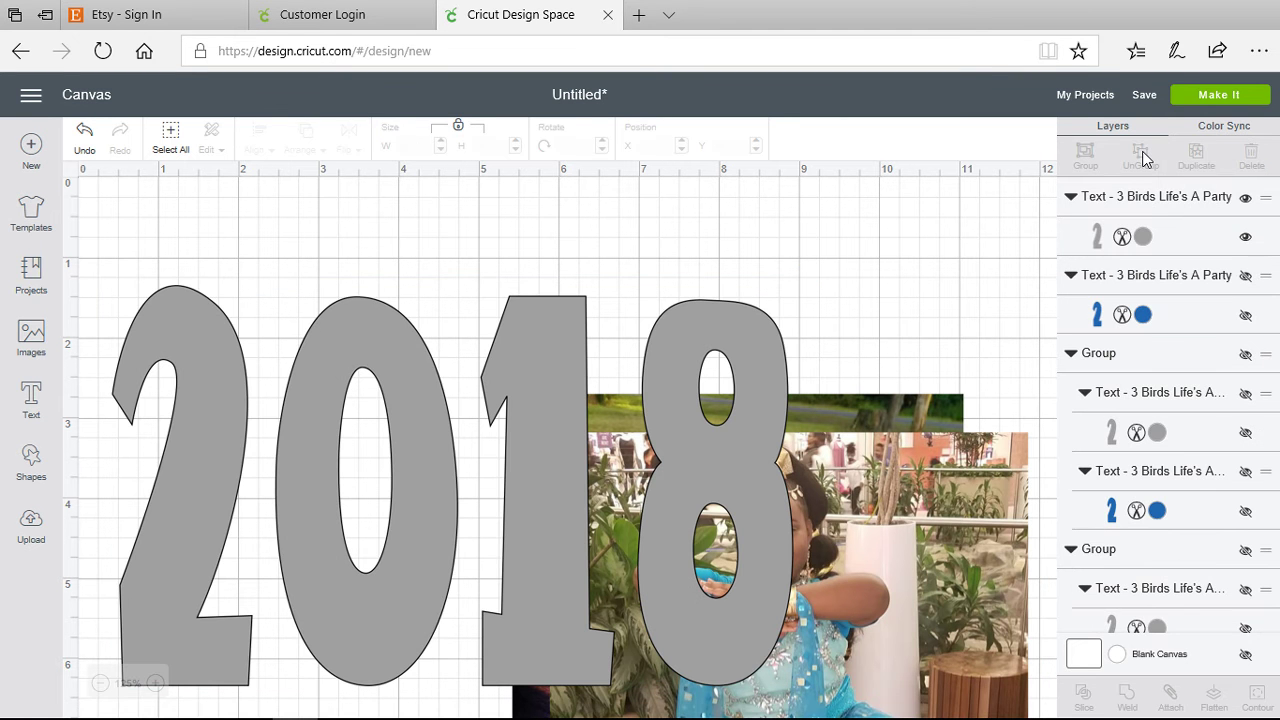
left_click_drag(770, 405, 794, 357)
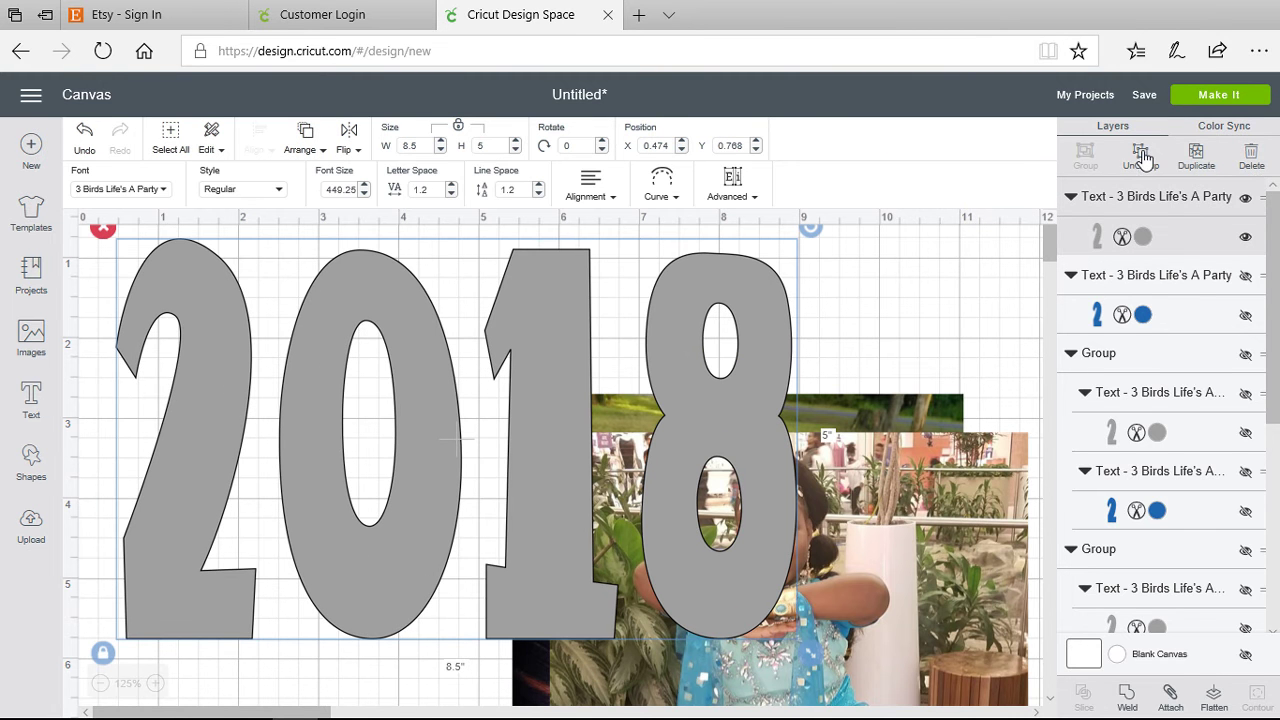
left_click(1141, 156)
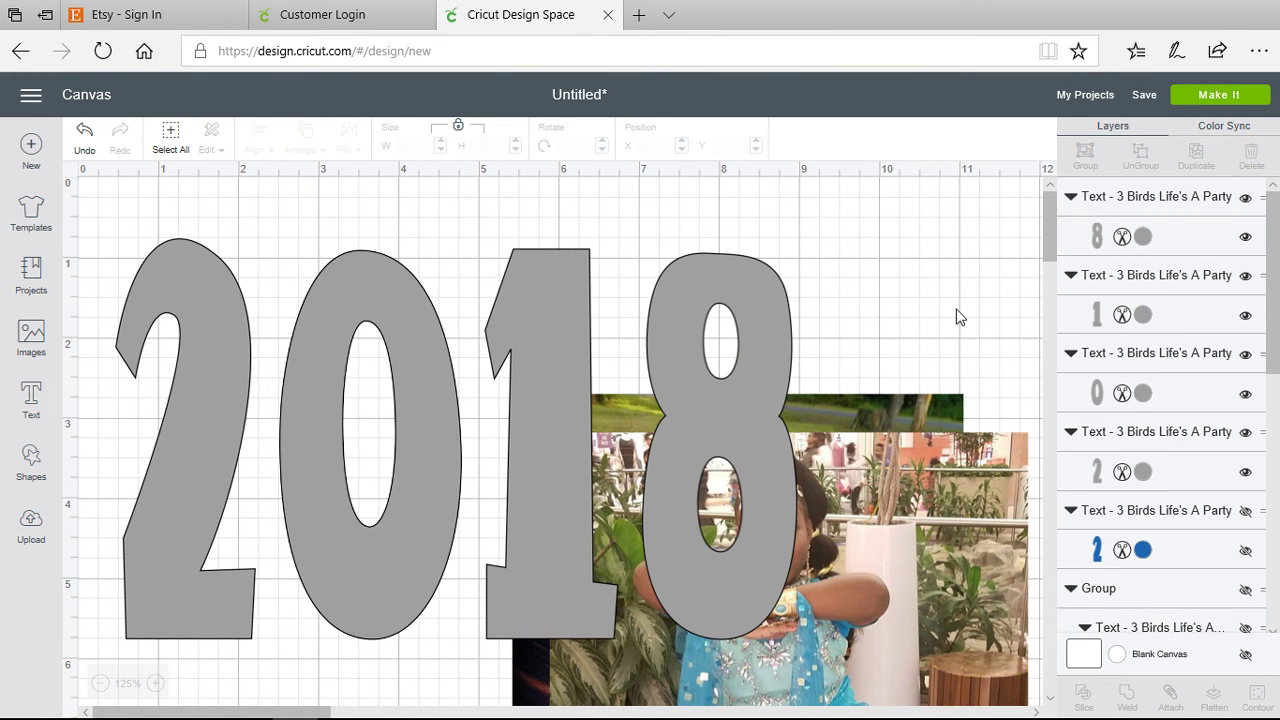
- Move the grey 8 and the grey 1 away from the other digits to the far right of the canvas
left_click(760, 401)
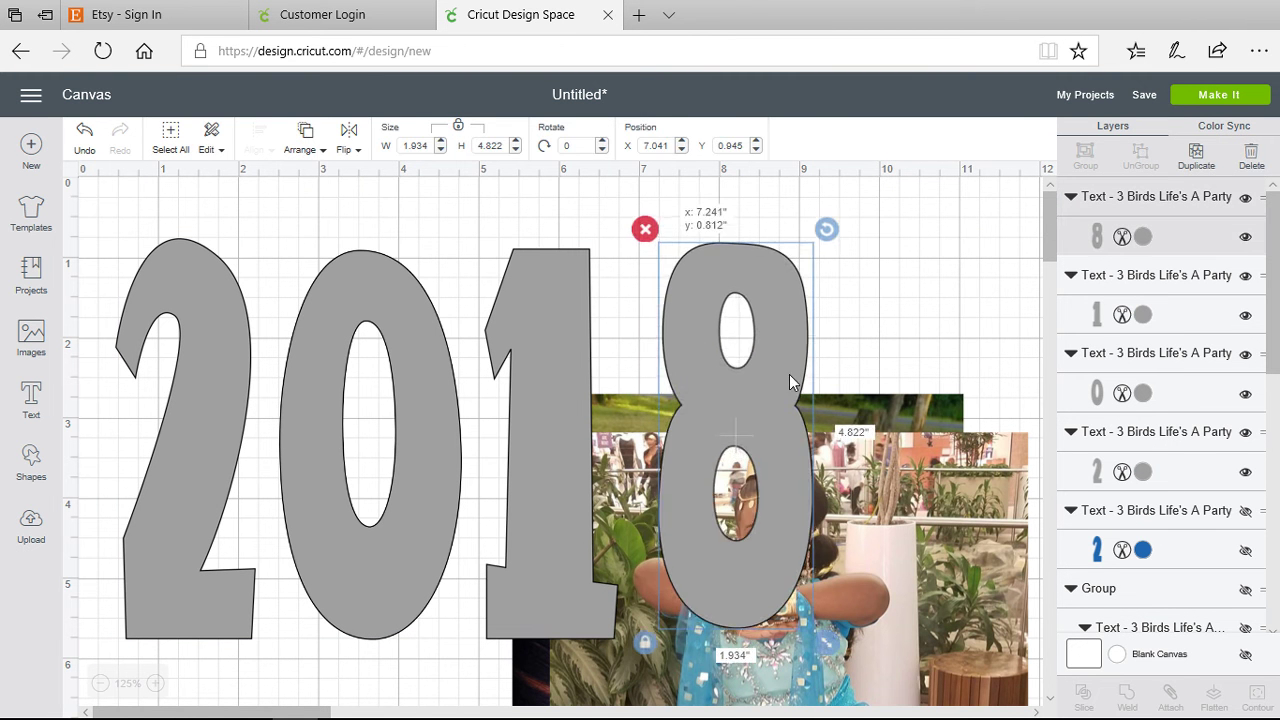
left_click_drag(789, 374, 972, 318)
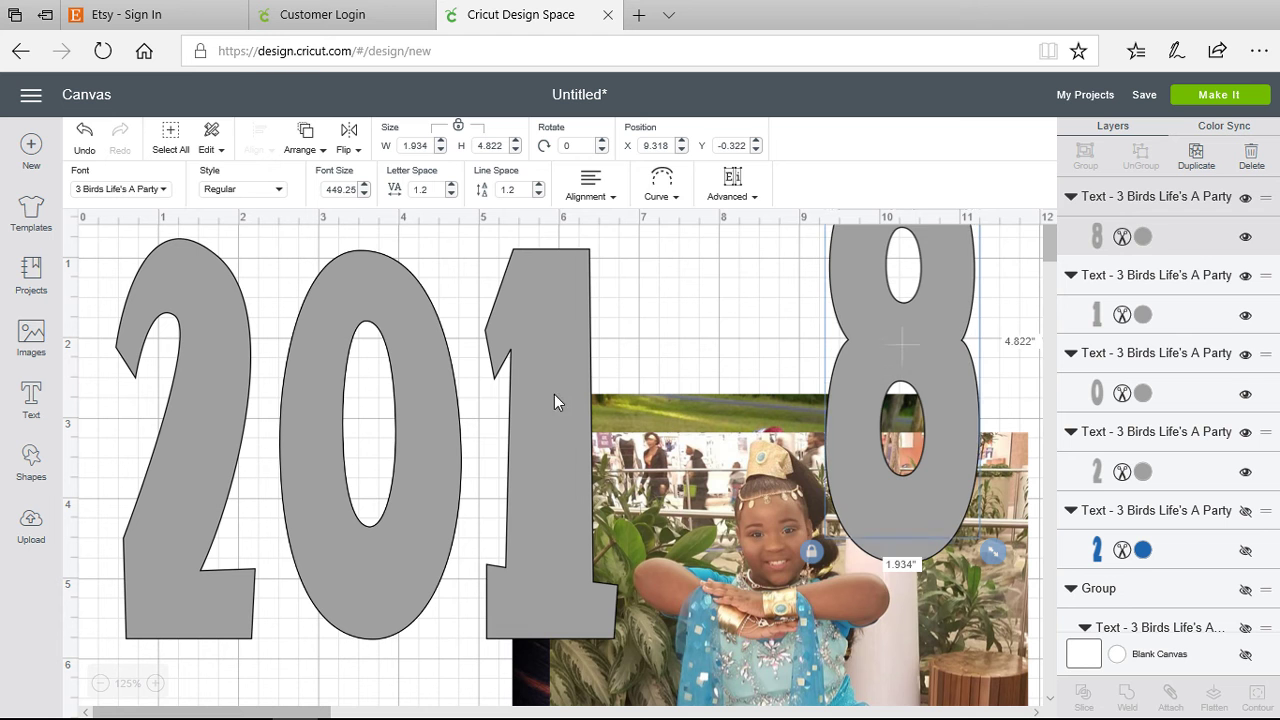
left_click_drag(546, 410, 1029, 249)
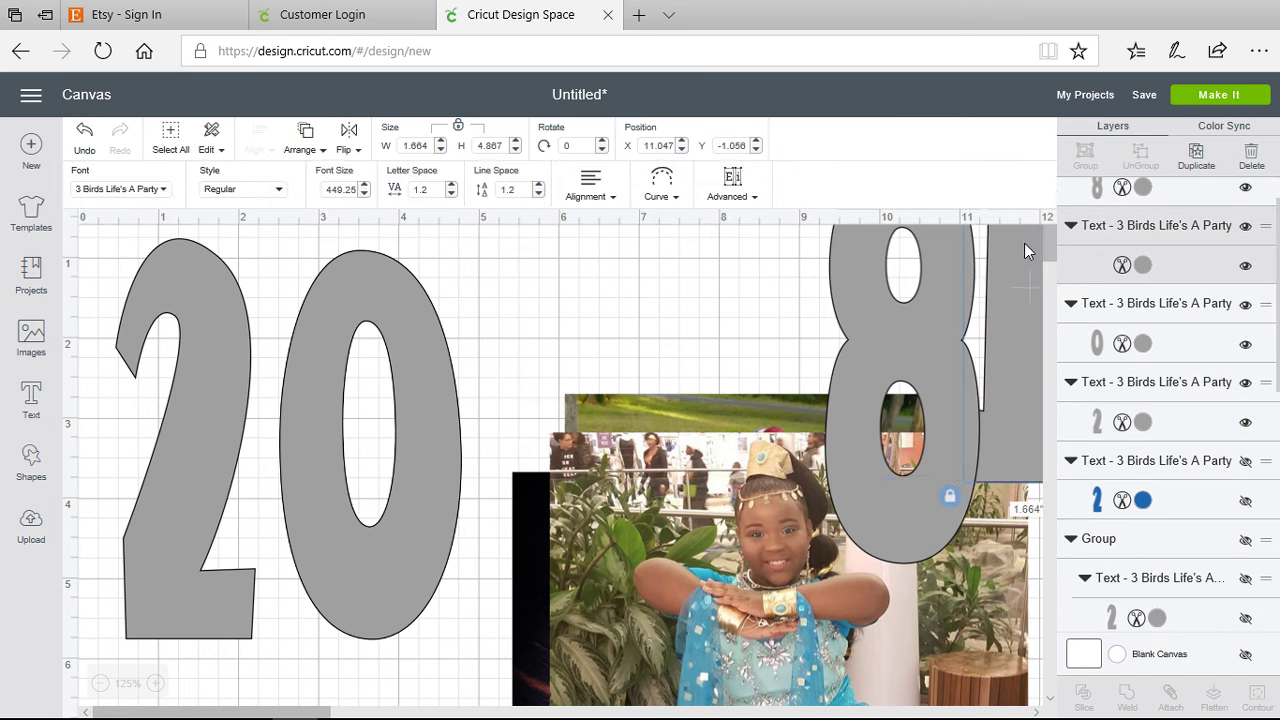
left_click_drag(742, 268, 770, 365)
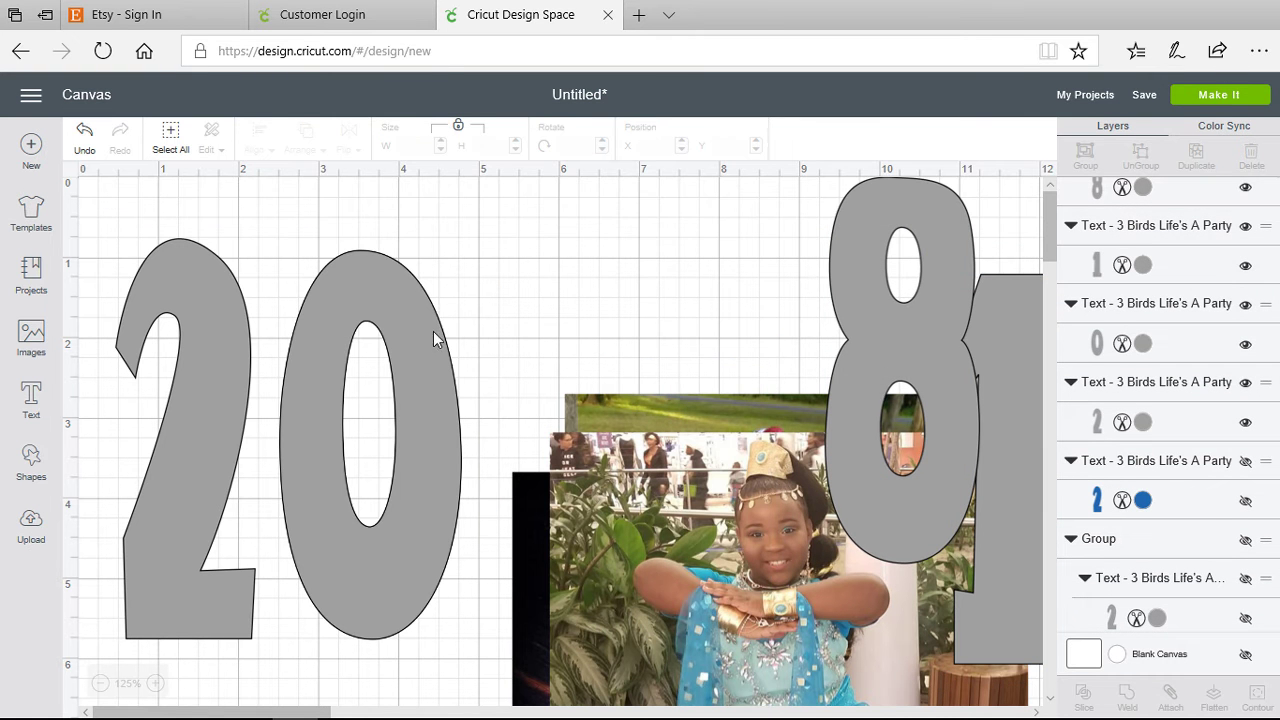
- Move the grey 0 over beside the 8, to about X 8.294, Y 0
left_click_drag(455, 335, 703, 245)
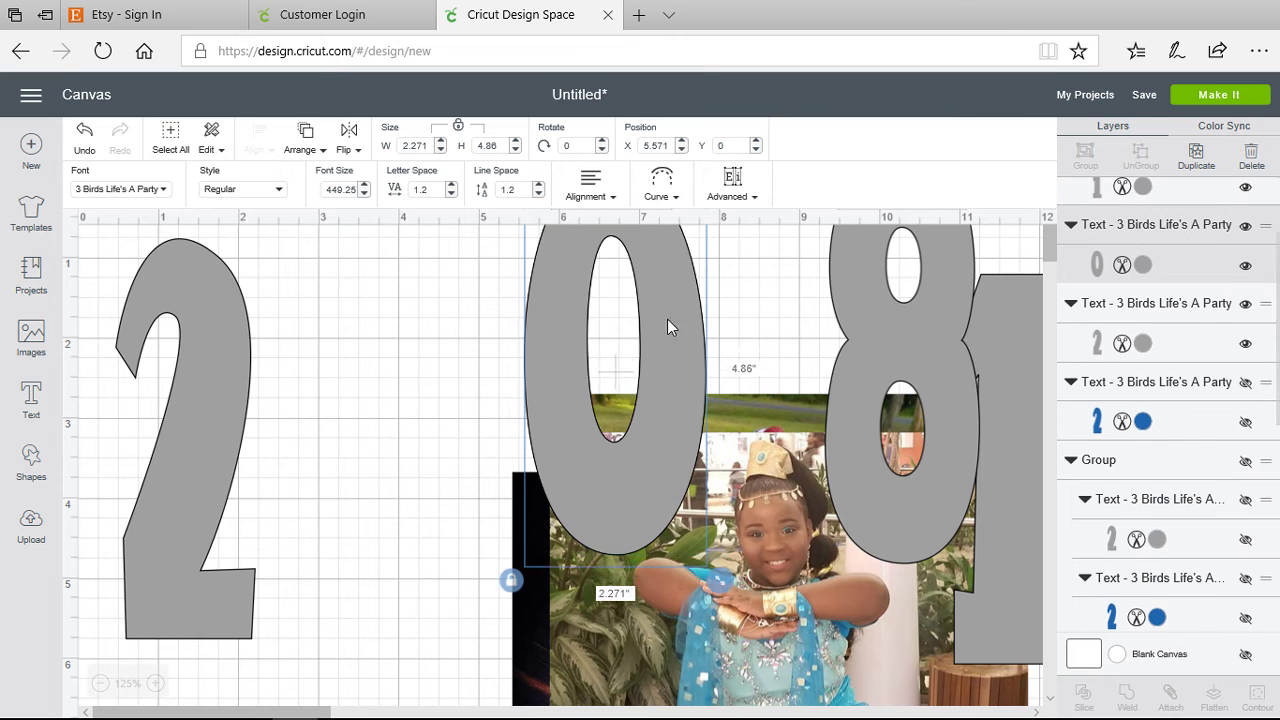
left_click_drag(667, 319, 744, 372)
left_click_drag(741, 320, 789, 316)
left_click_drag(678, 378, 729, 339)
left_click_drag(769, 503, 784, 487)
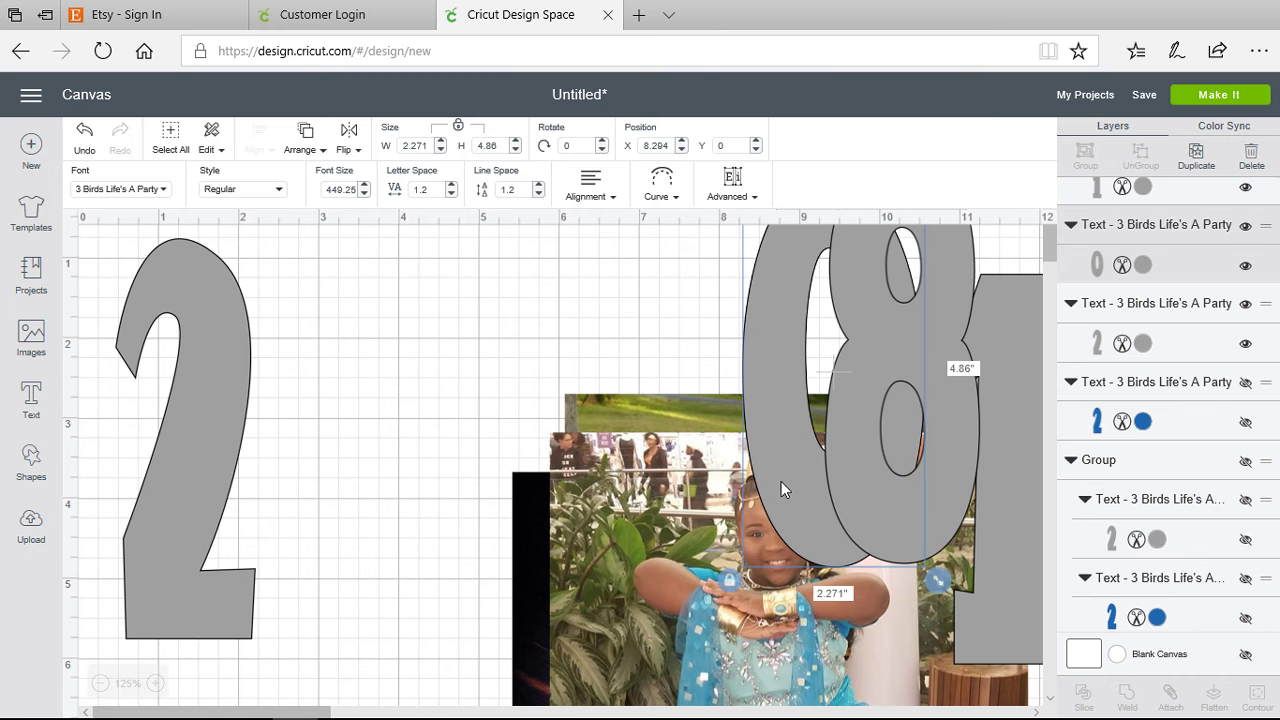
- Move the front GENIE photo next to the grey 2, to about X 2.189, Y 0.056
left_click(655, 572)
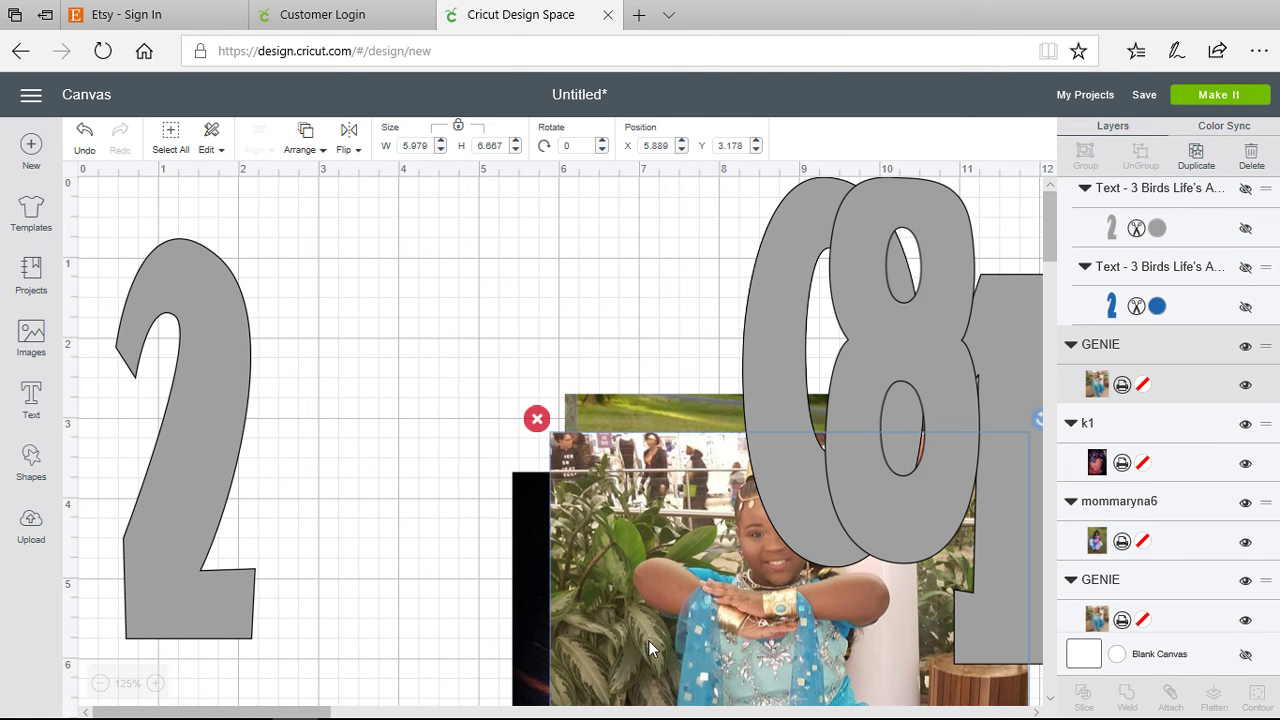
left_click_drag(729, 616, 450, 427)
left_click_drag(553, 537, 527, 477)
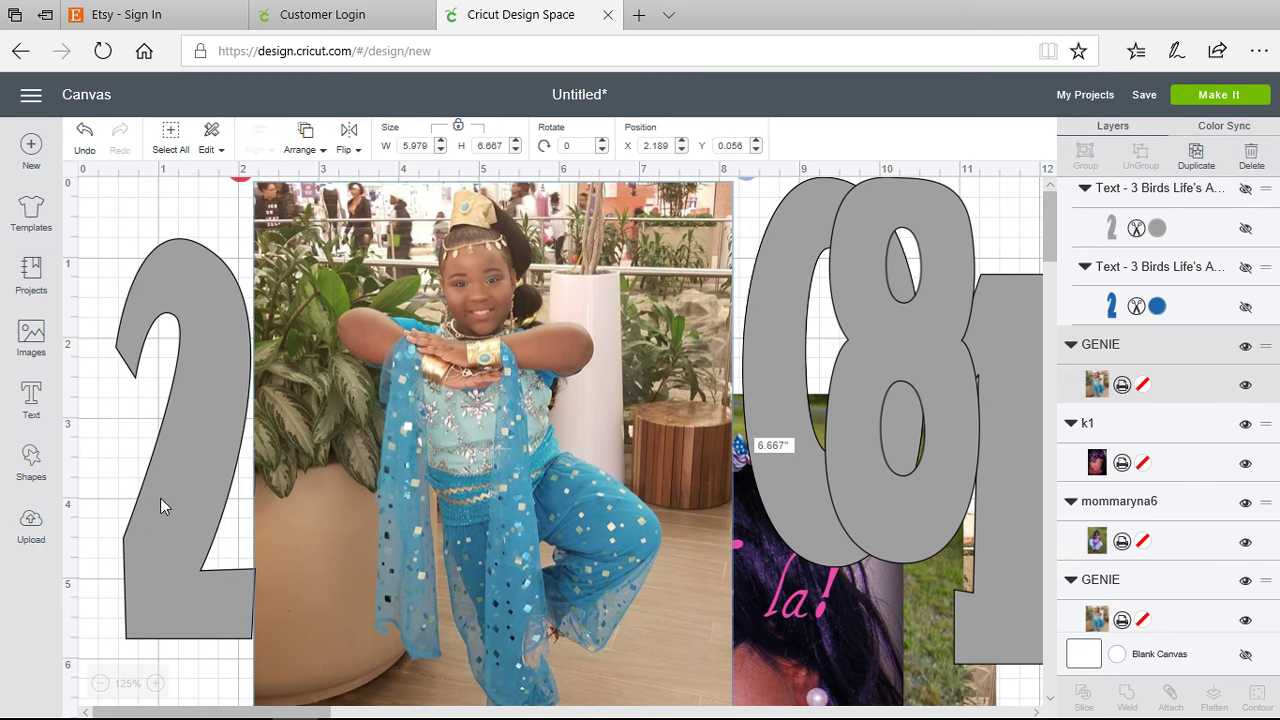
- Place the grey 2 over the girl in the GENIE photo at about X 4.041, Y 1.434, shifting the photo to about X 2.278, Y 0.611
left_click_drag(163, 497, 290, 474)
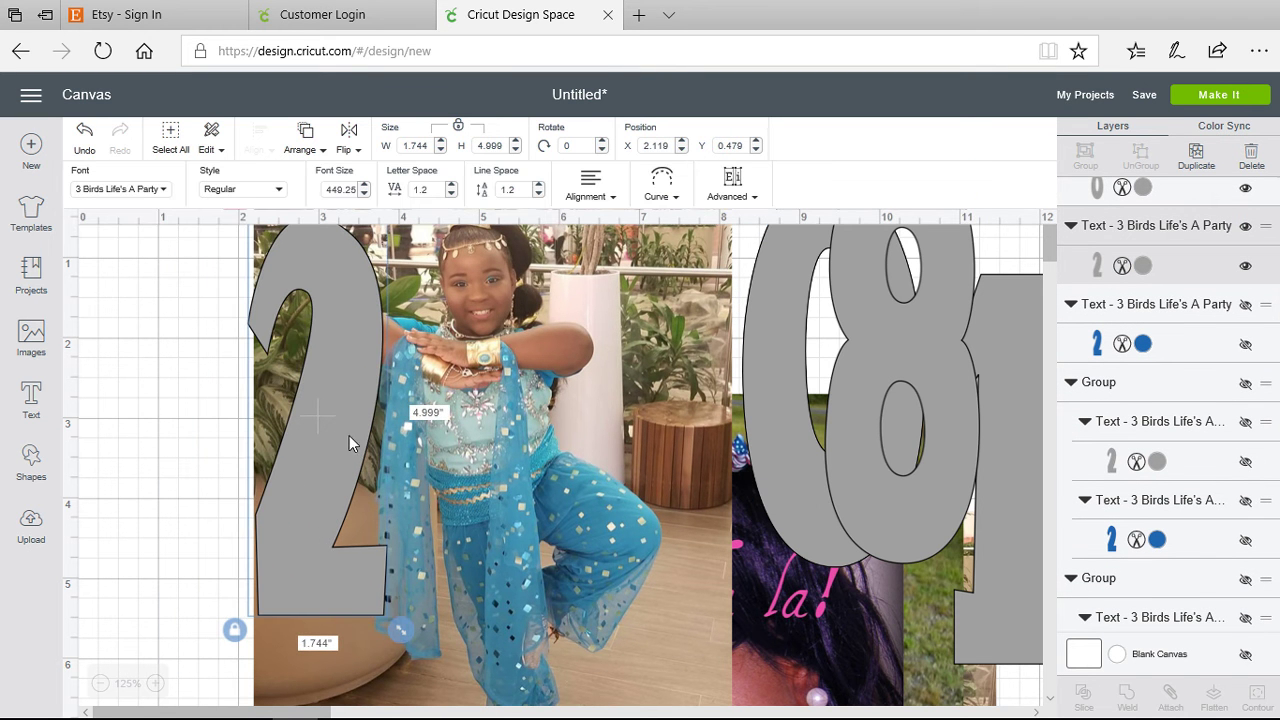
left_click_drag(349, 435, 491, 463)
left_click_drag(670, 379, 679, 438)
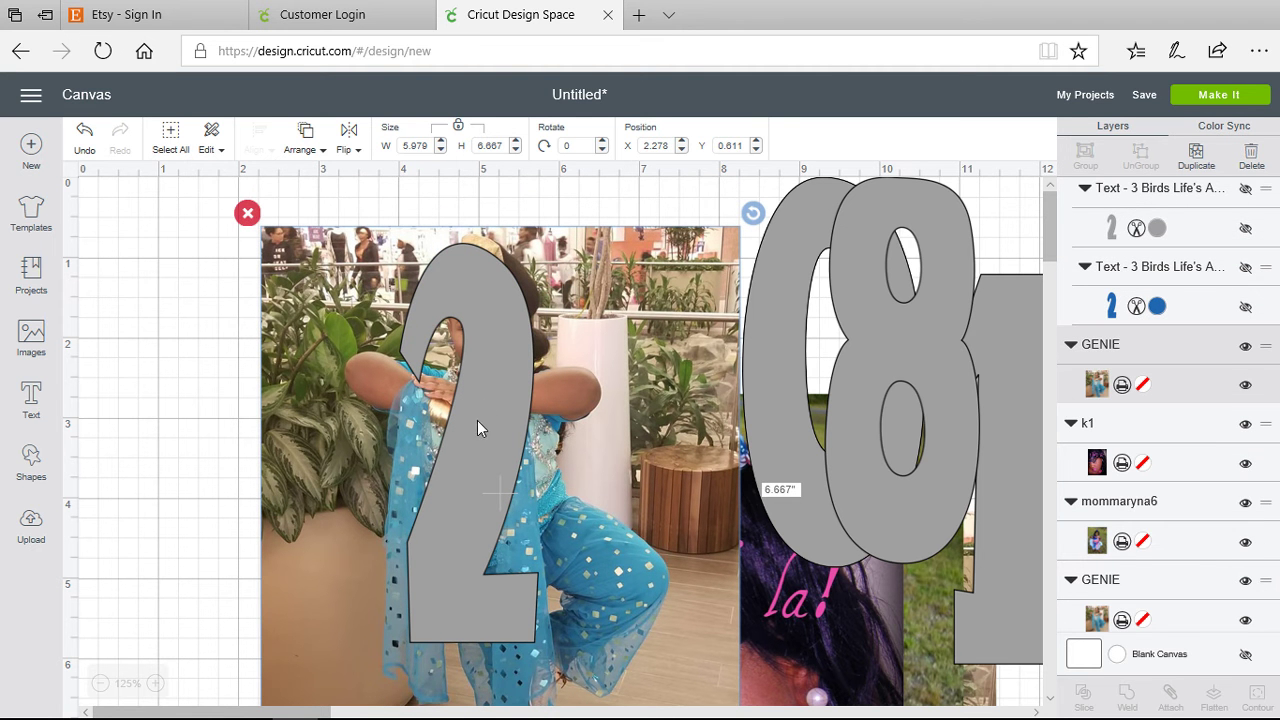
left_click_drag(479, 468, 476, 504)
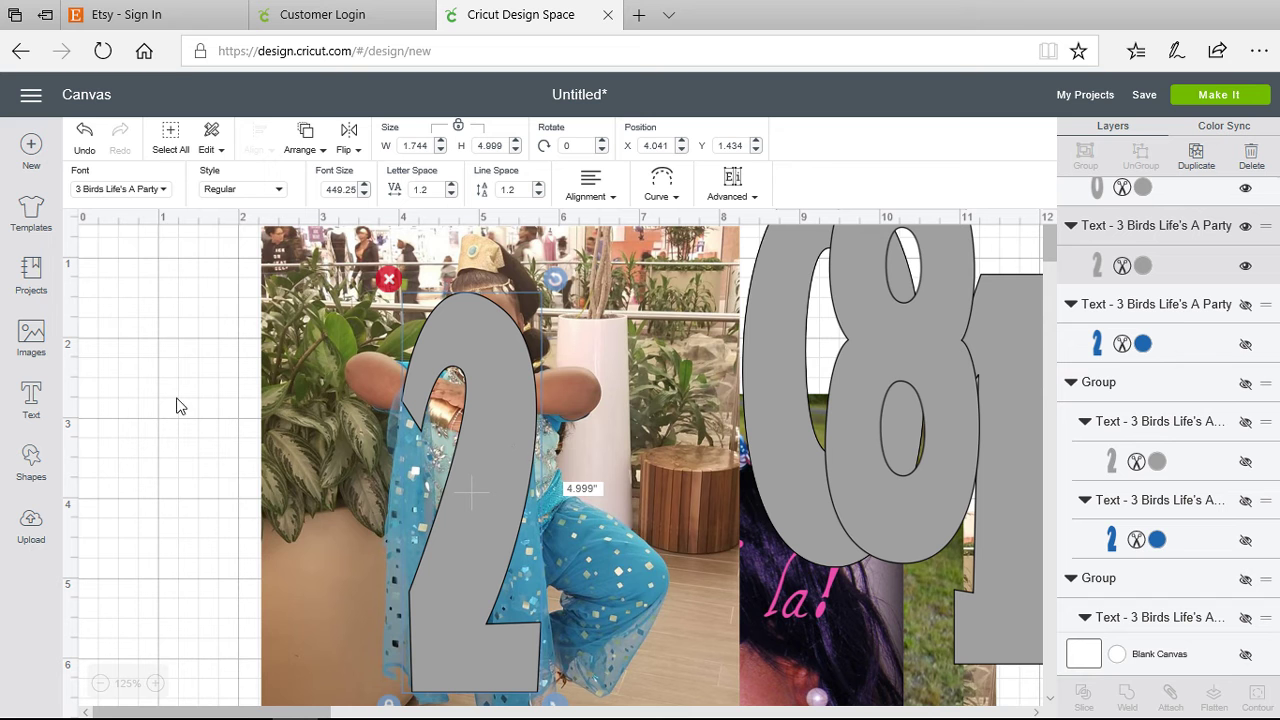
- Send the grey 2 to the back and move the GENIE photo down to about X 2.4, Y 1.778
left_click(324, 152)
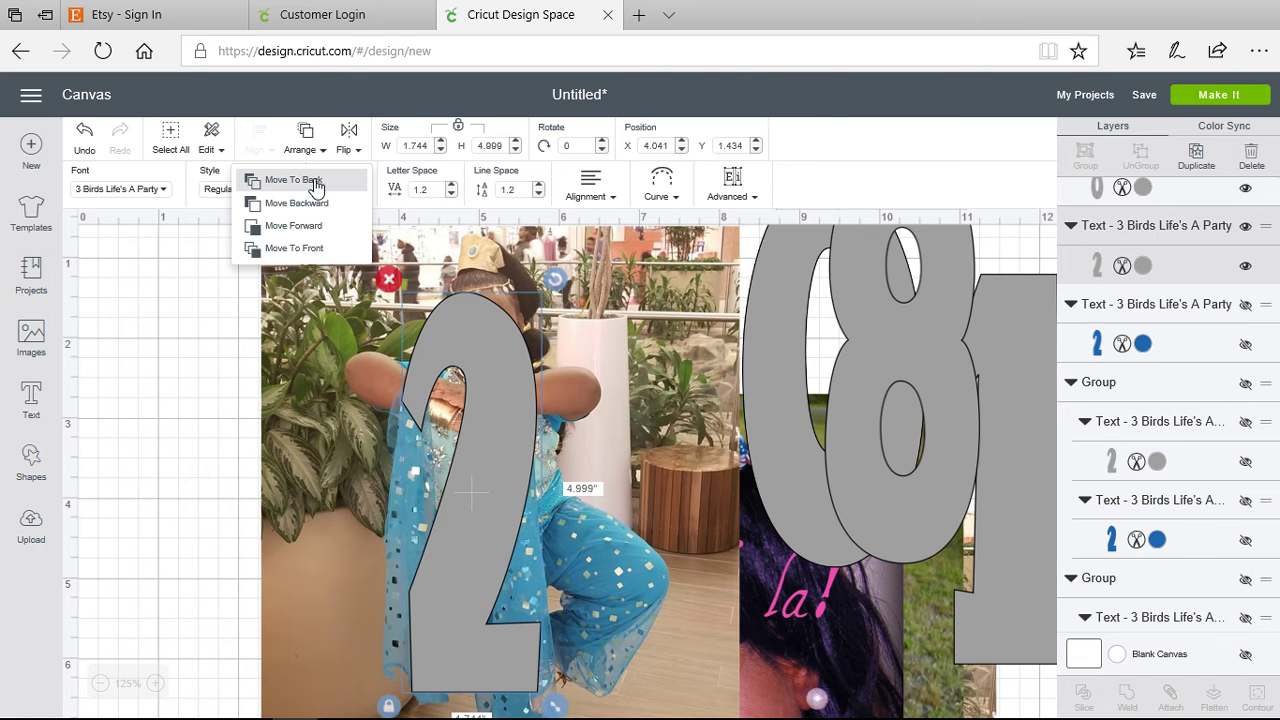
left_click(316, 184)
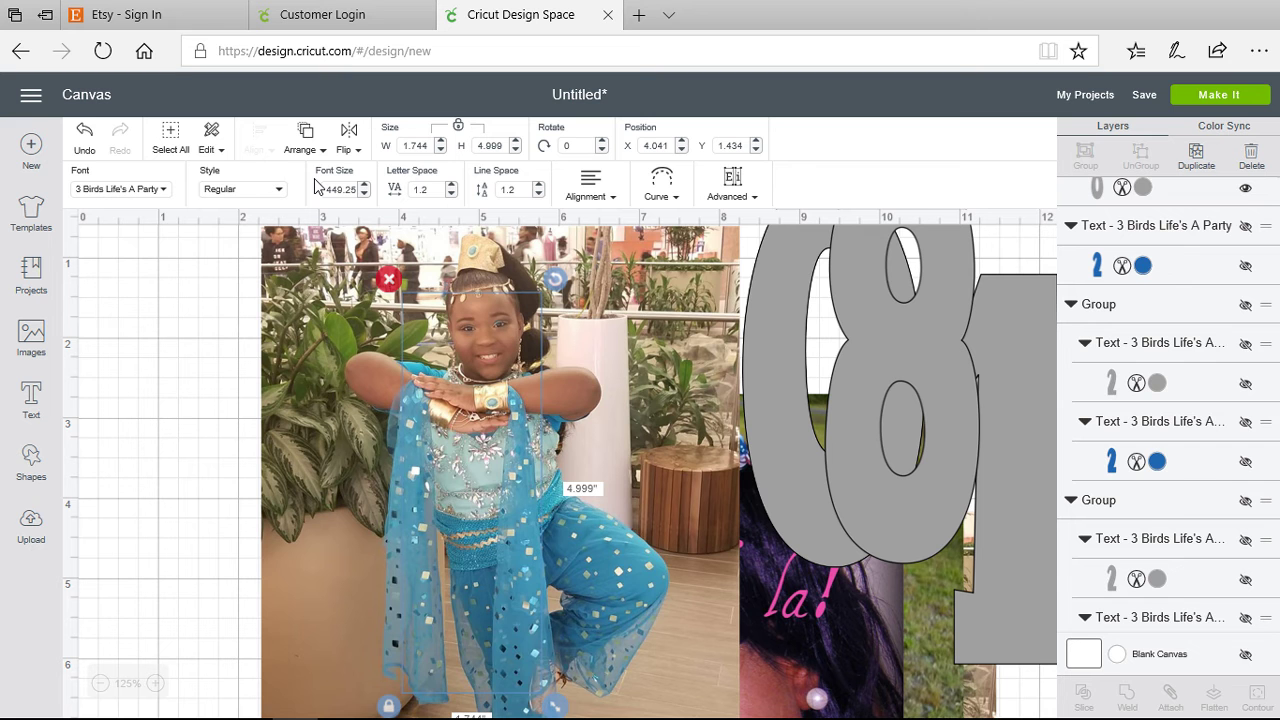
left_click_drag(592, 267, 601, 371)
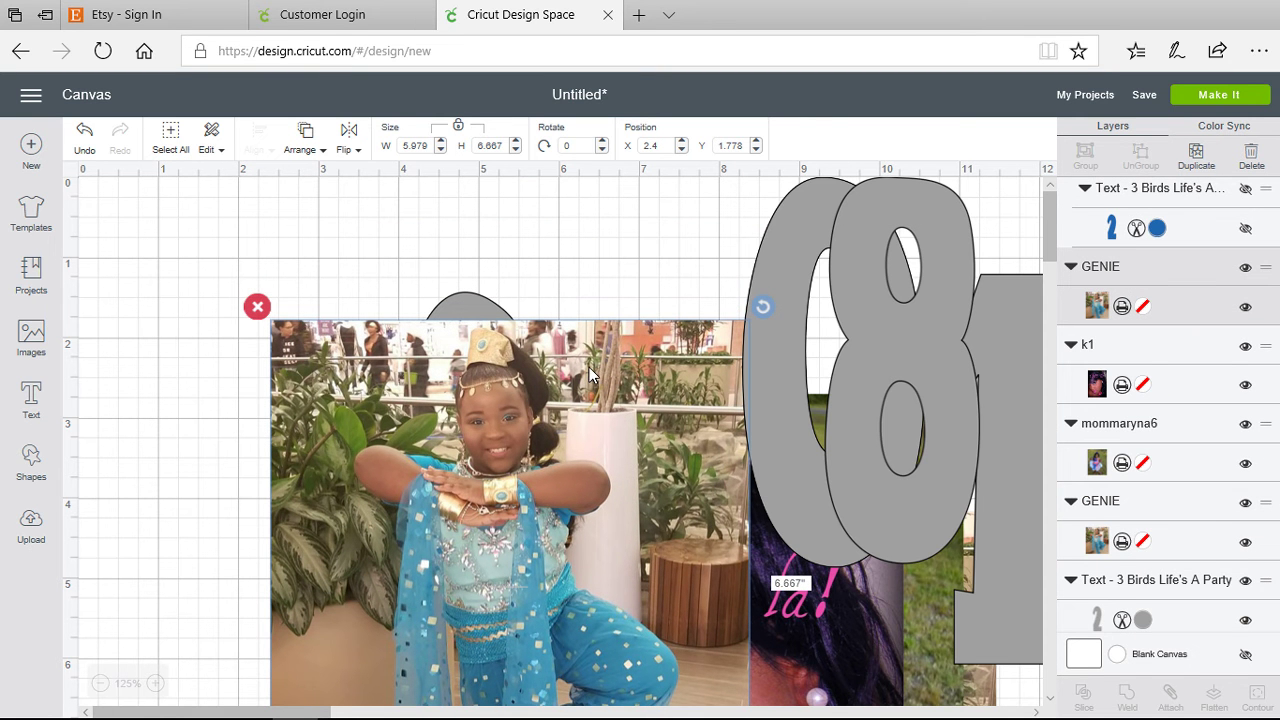
- Bring the grey 2 to the front and reposition the GENIE photo beneath it at about X 1.878, Y 0.322
left_click(477, 305)
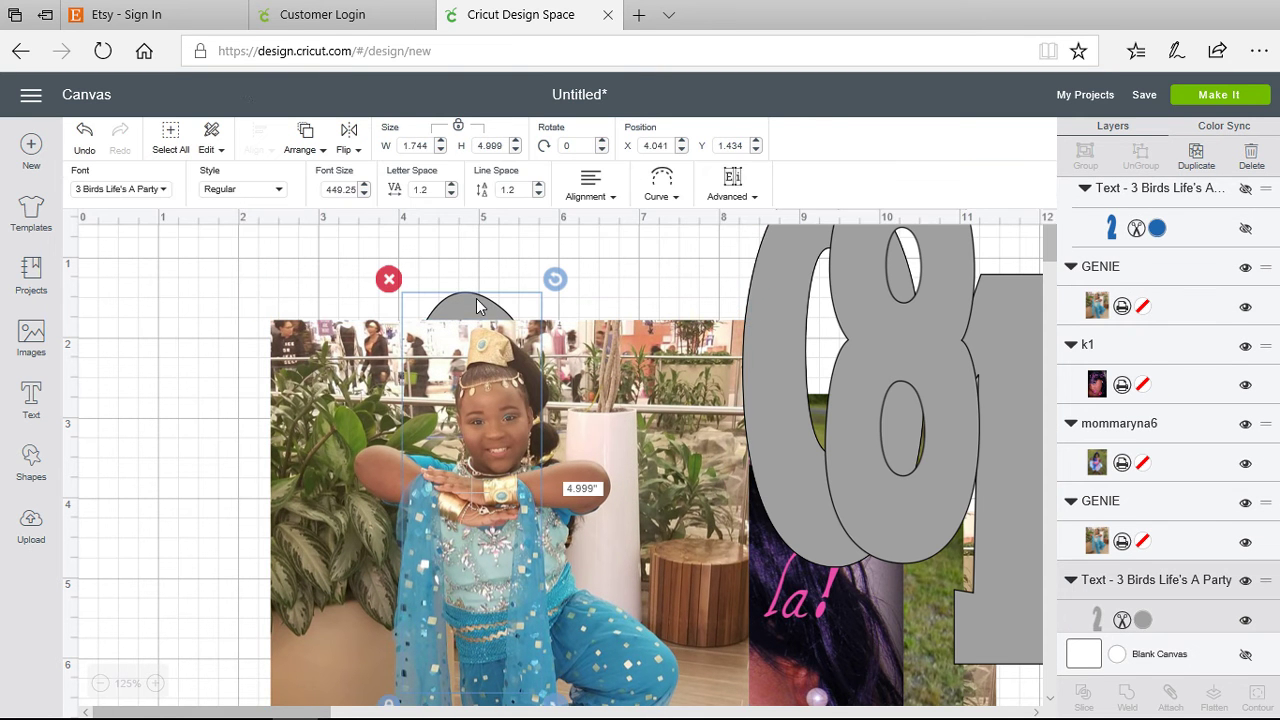
left_click(323, 150)
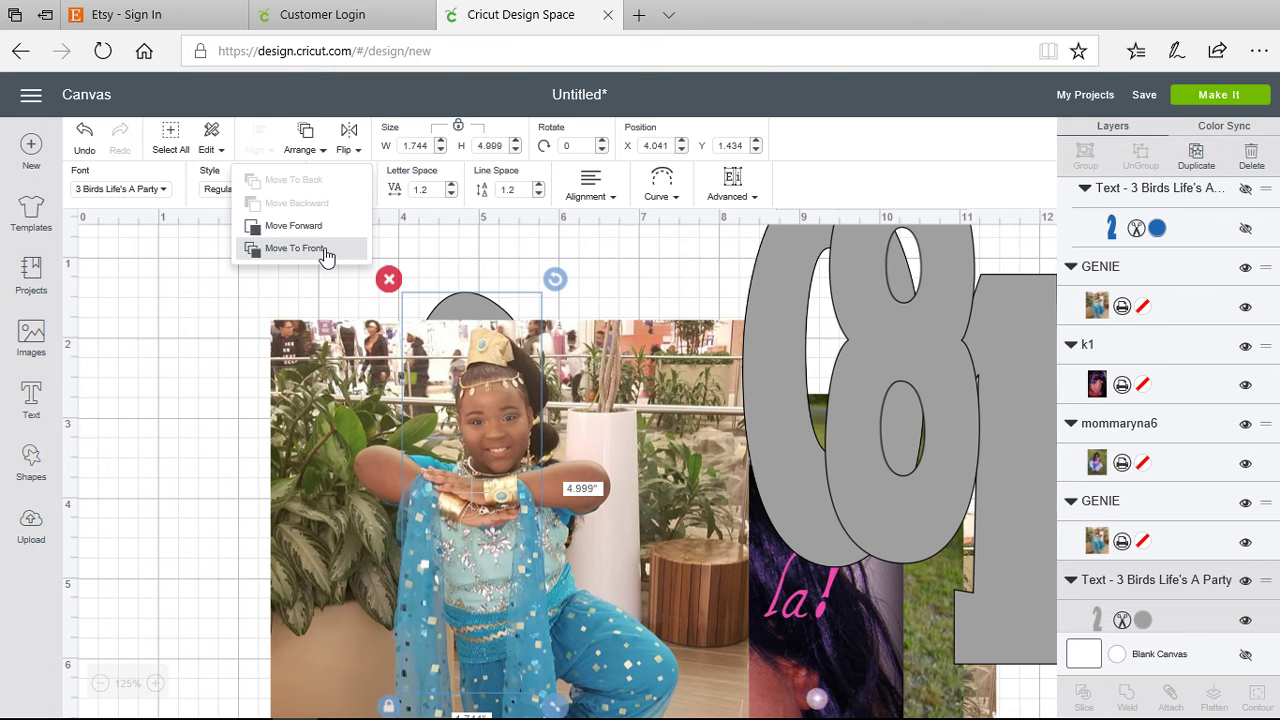
left_click(326, 250)
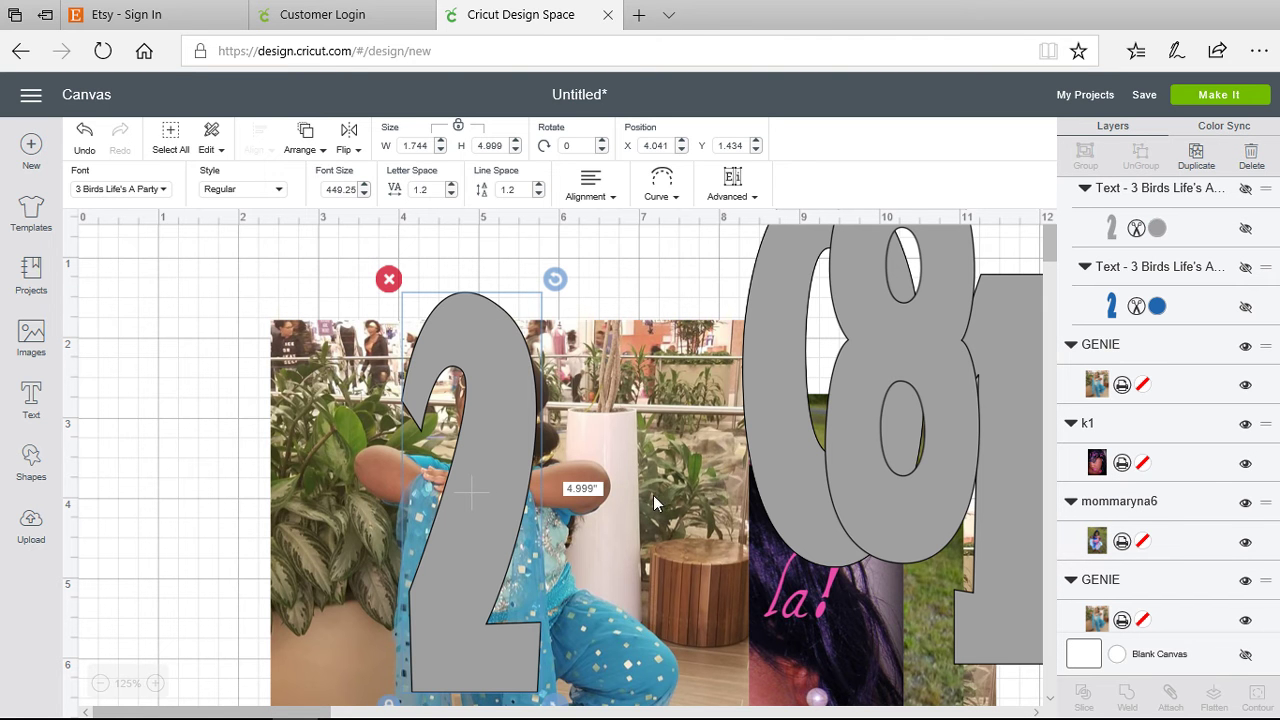
left_click_drag(653, 495, 604, 391)
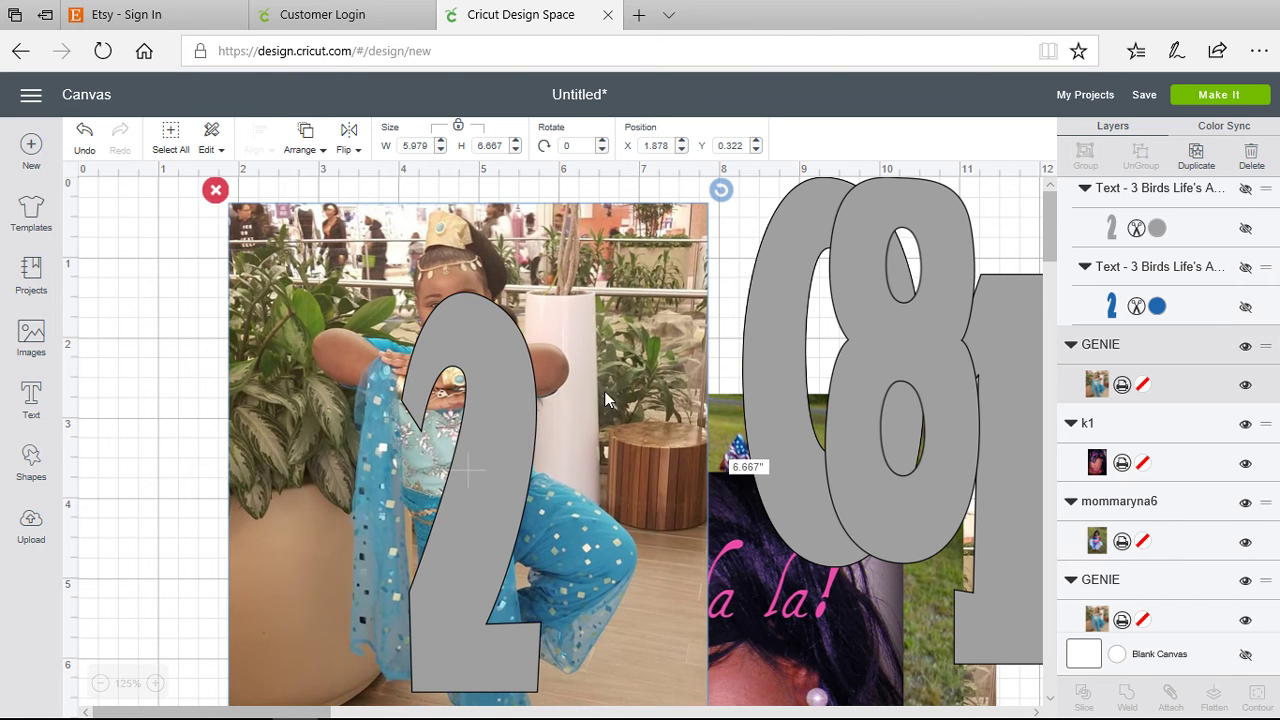
- Shift the grey 2 over the front GENIE photo to about X 3.83, Y 0.934, and reduce the browser page zoom to 75%
left_click_drag(452, 565, 435, 523)
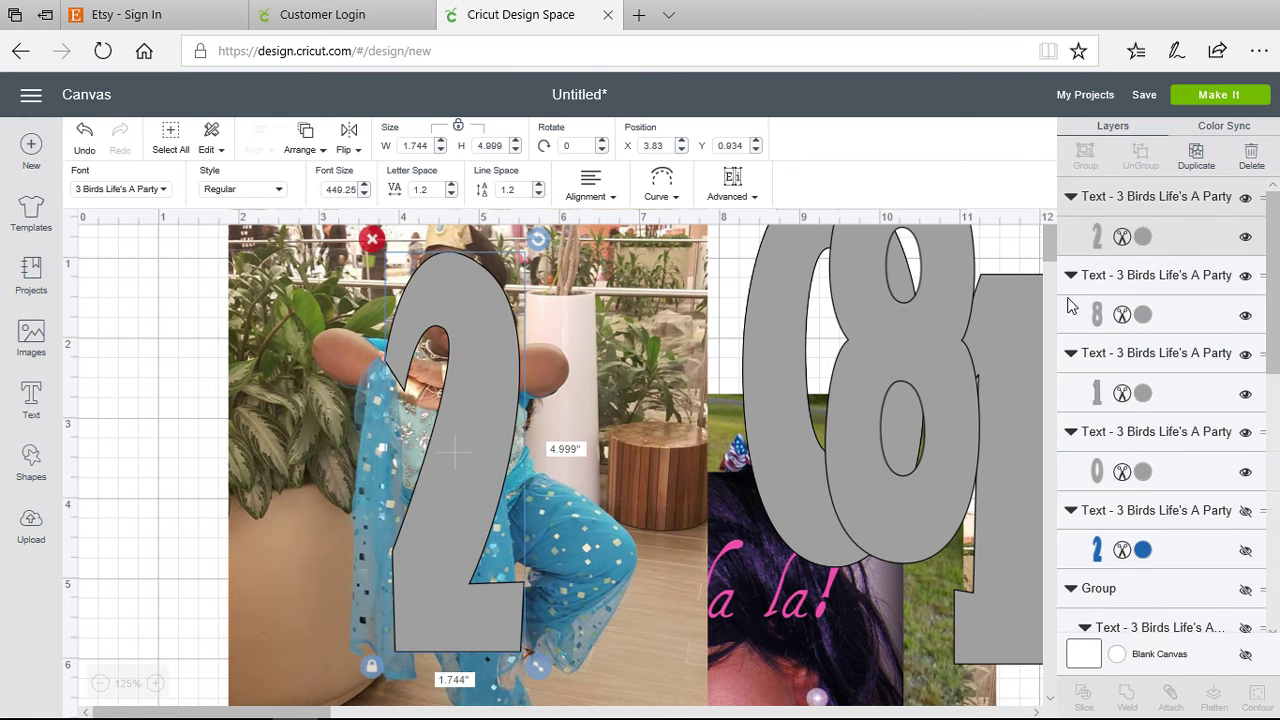
scroll(1052, 240, "down", 1)
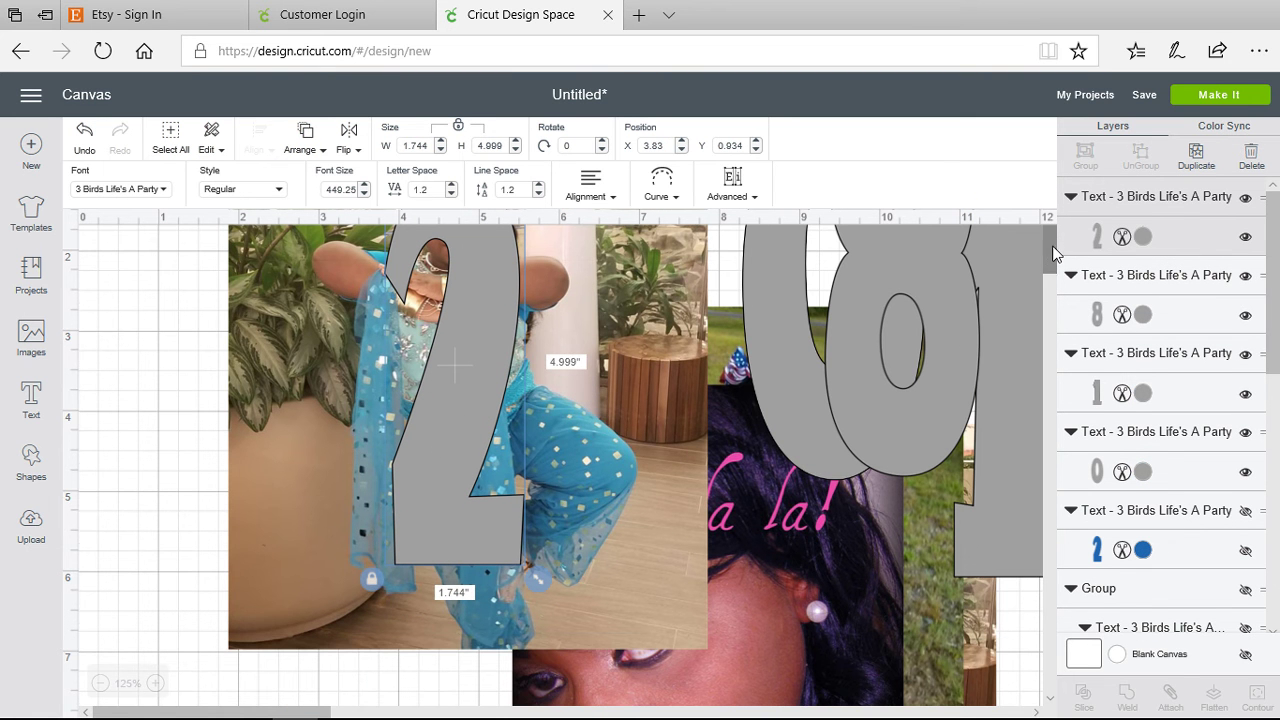
left_click(1260, 53)
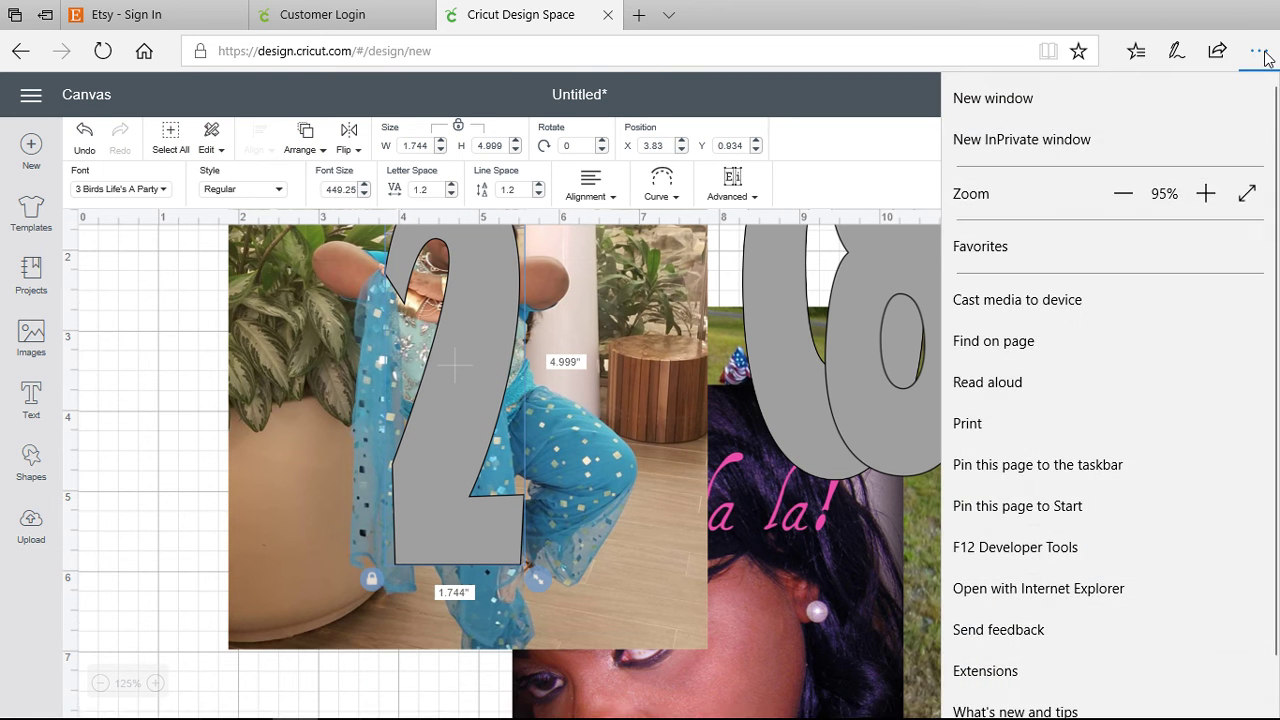
left_click(1123, 194)
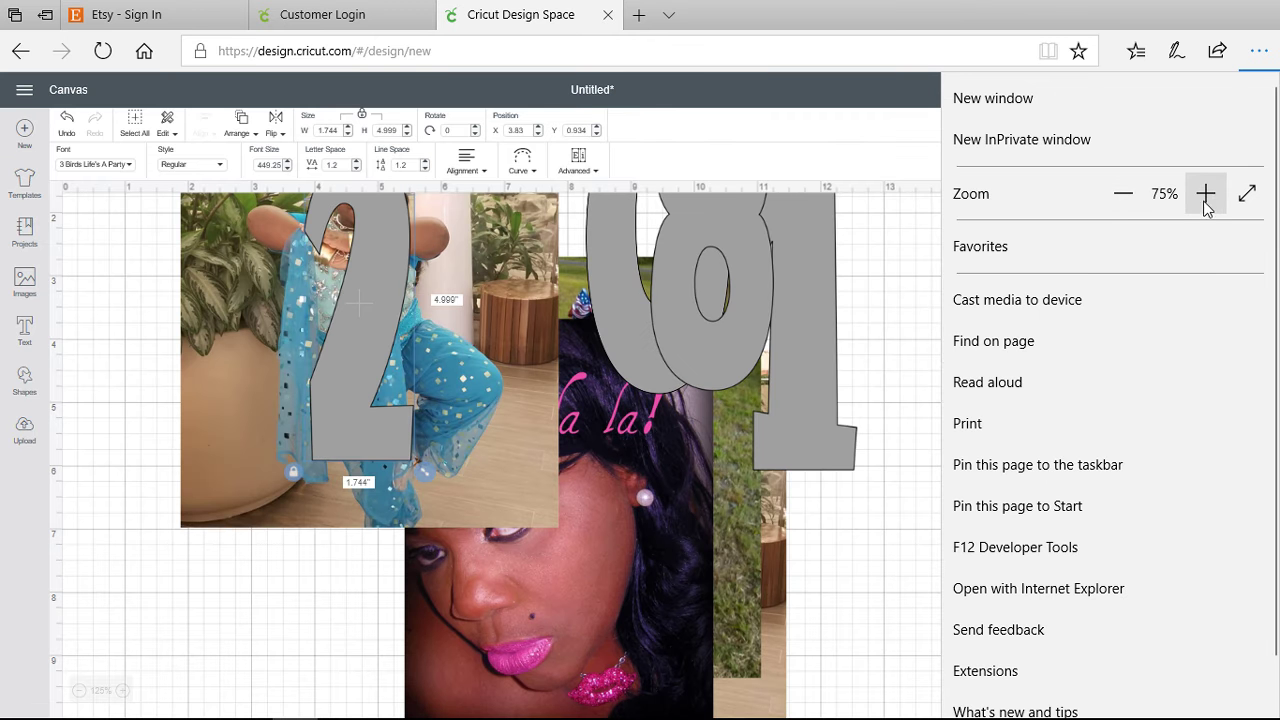
left_click(895, 373)
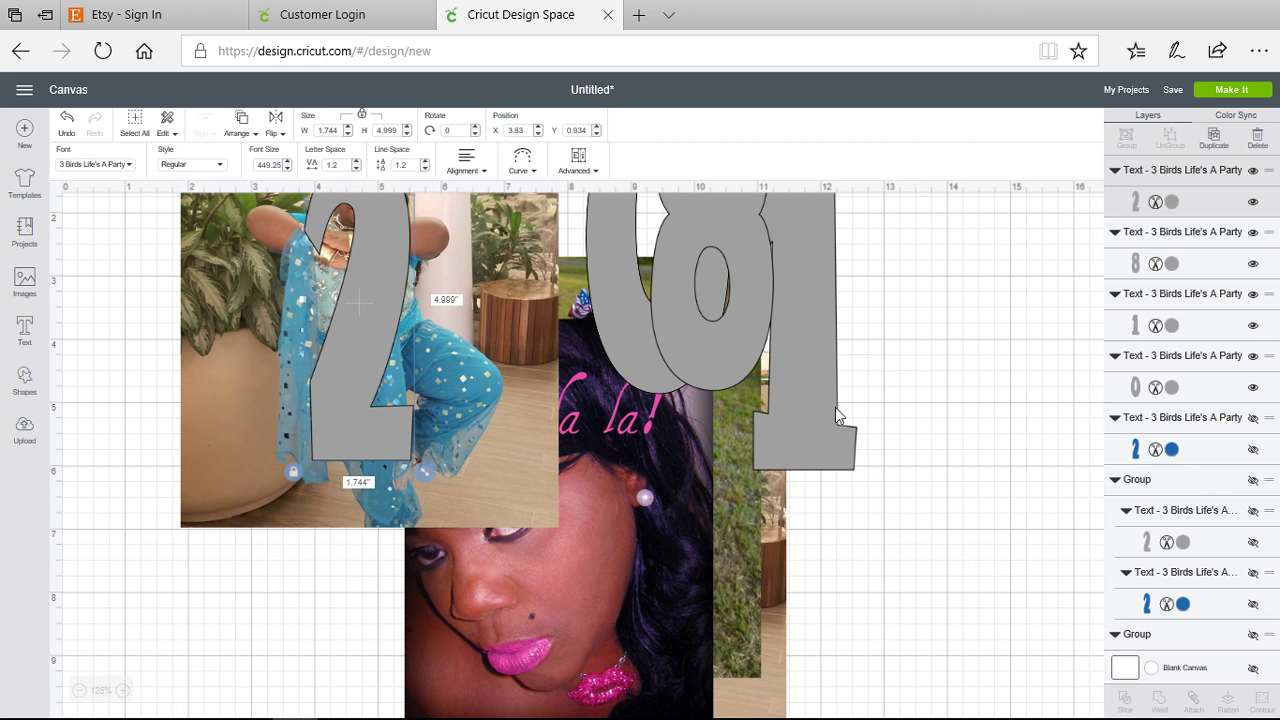
- Move the front GENIE photo to about X 1.322, Y 1.511 and clear the k1, mommaryna6 and rear GENIE photos and grey 0 rightward
left_click_drag(516, 471, 471, 563)
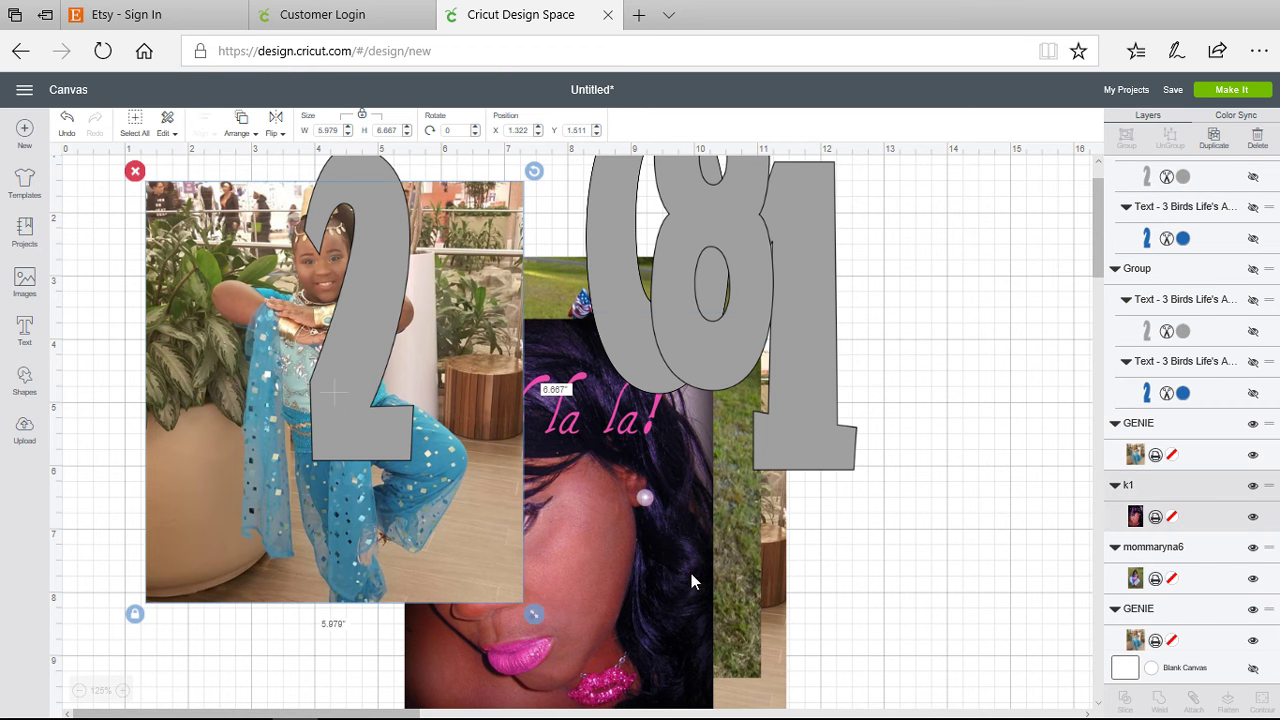
left_click_drag(691, 580, 783, 567)
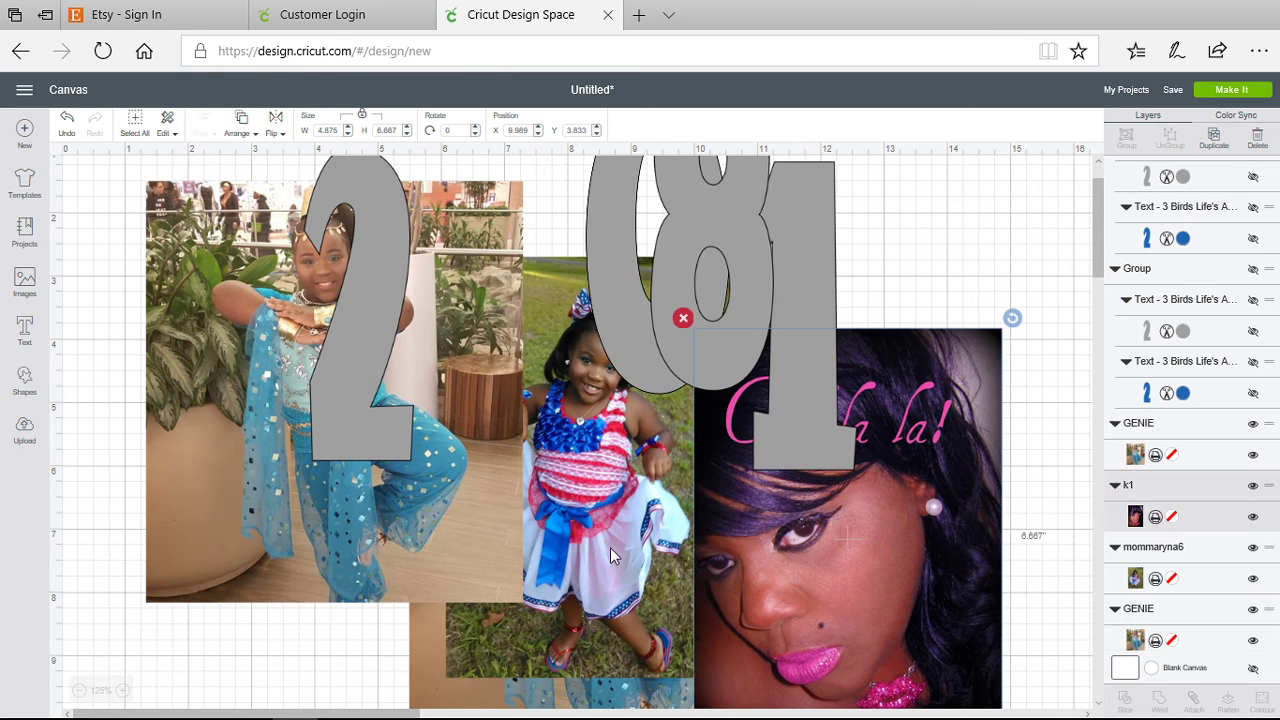
left_click_drag(610, 548, 922, 622)
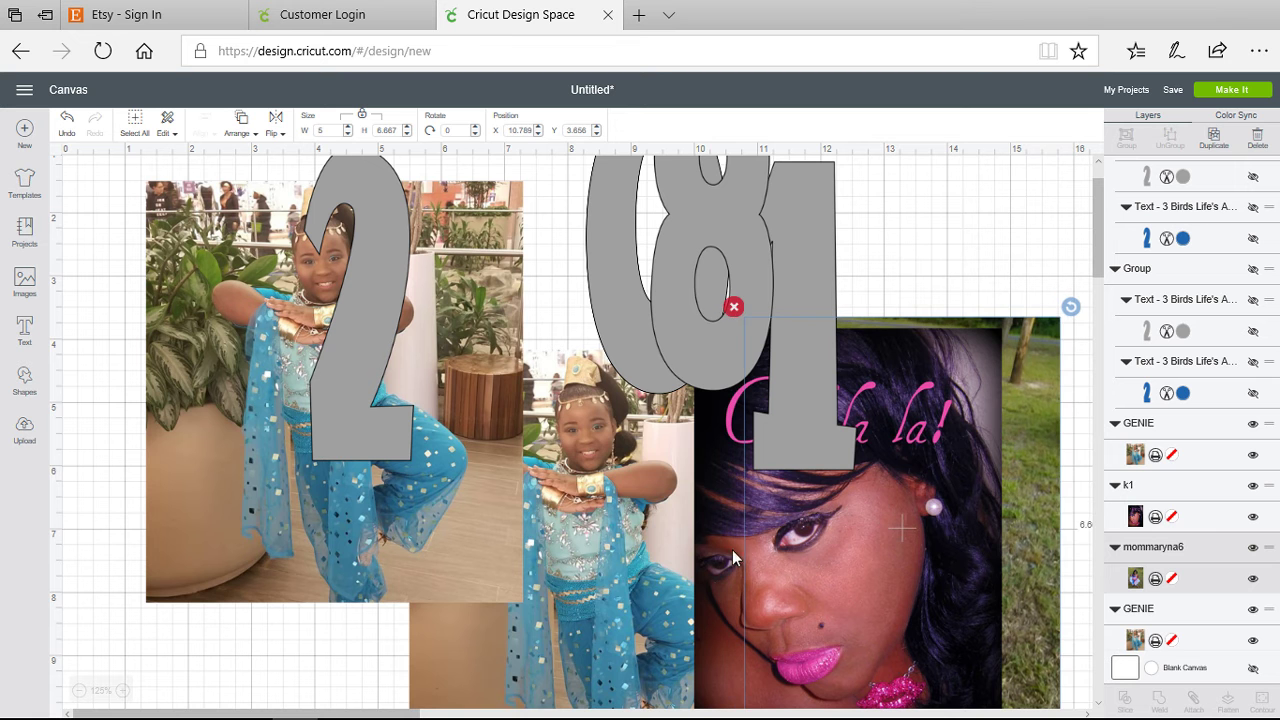
left_click_drag(646, 536, 890, 550)
left_click_drag(637, 377, 747, 402)
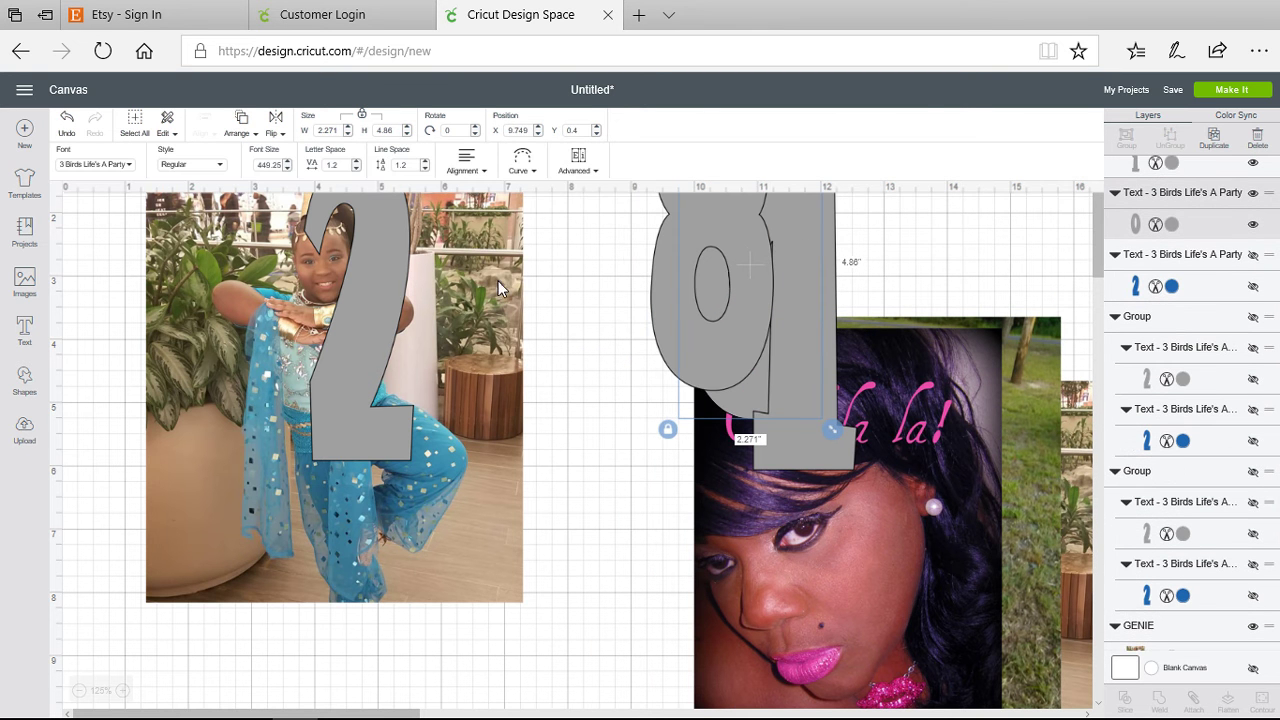
- Nudge the front GENIE photo to about X 1.389, Y 1.667 and place the grey 2 over the girl at about X 3.363, Y 1.968
left_click_drag(498, 281, 507, 300)
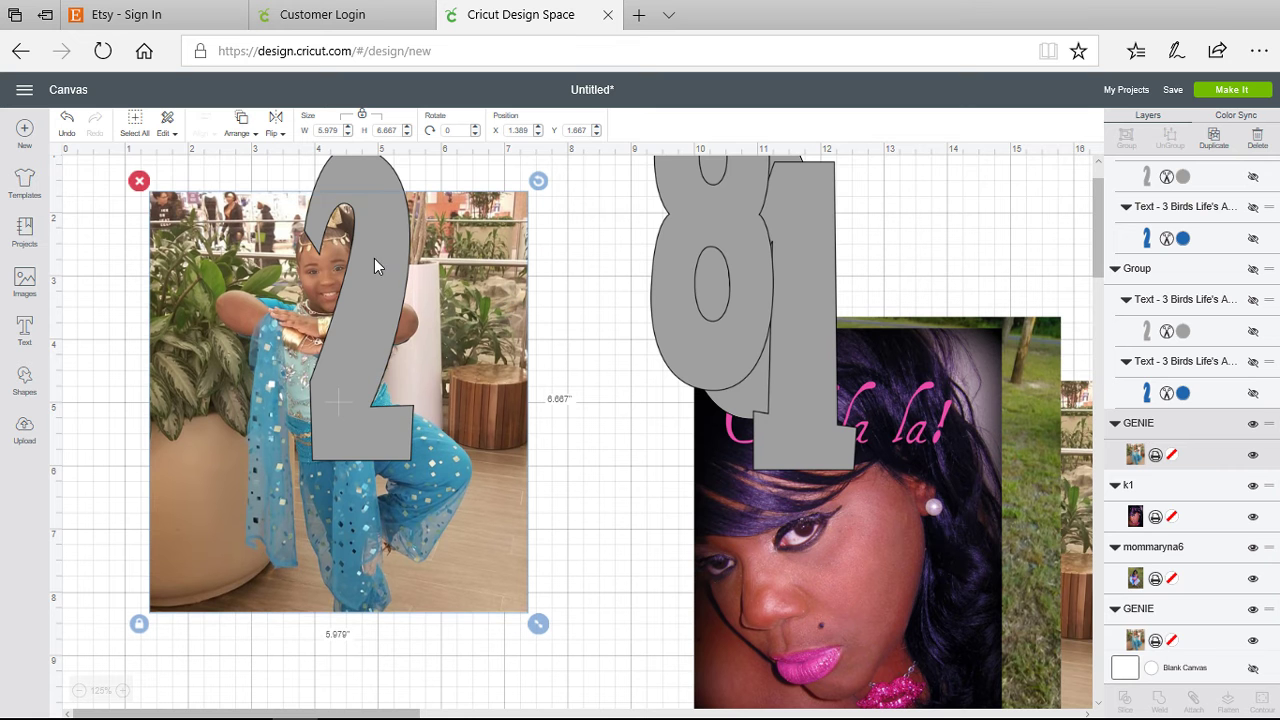
left_click_drag(374, 264, 348, 365)
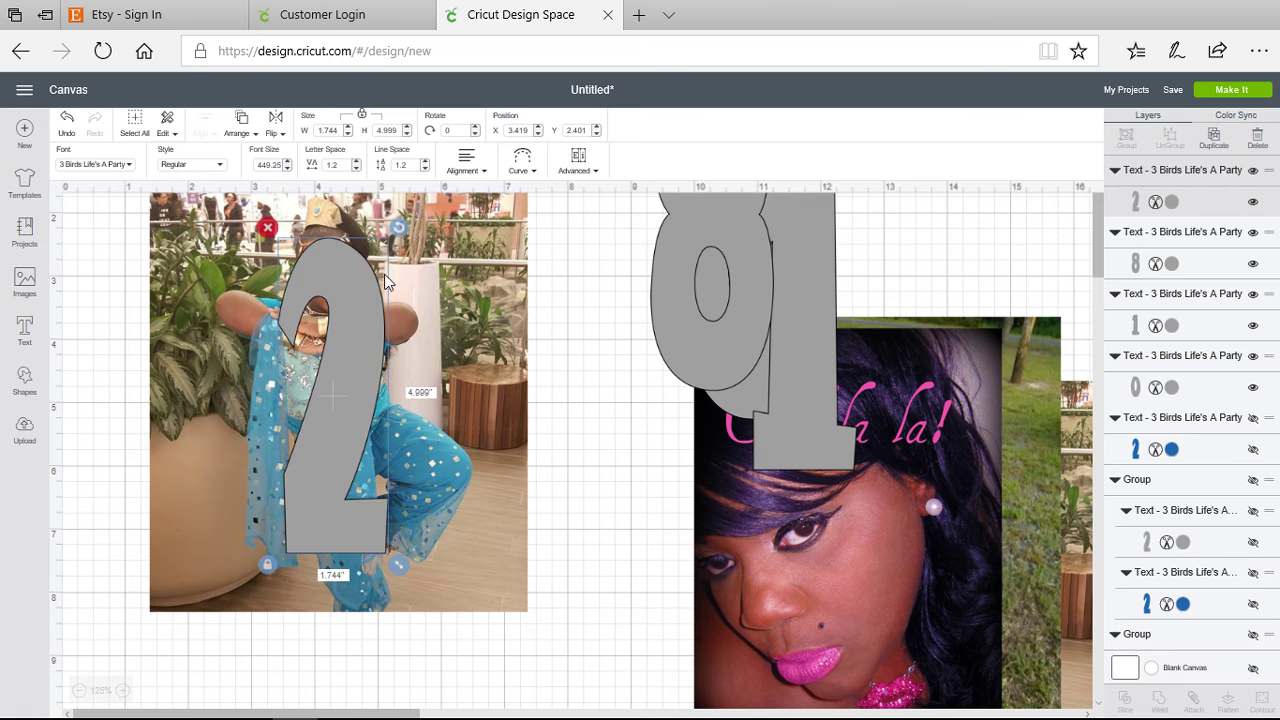
left_click_drag(369, 340, 365, 294)
left_click_drag(366, 295, 366, 295)
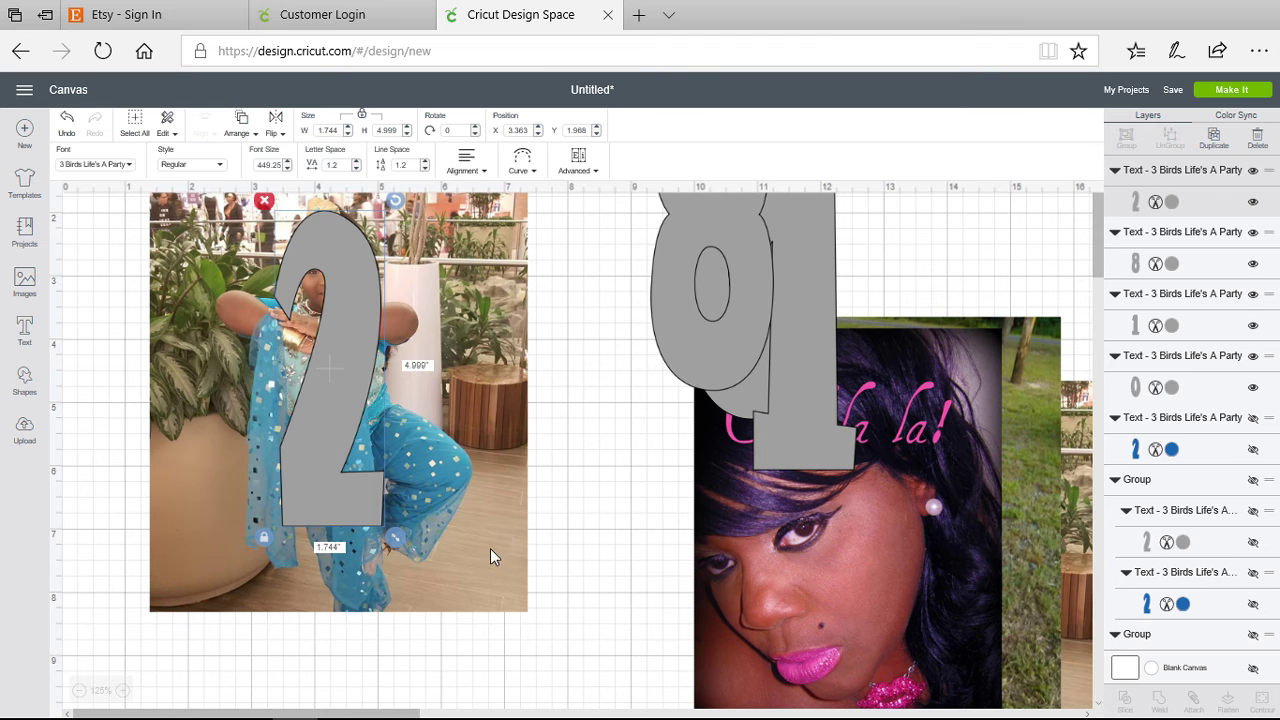
- Unlock the front GENIE photo's proportions and set its height to 5.1 inches
left_click(481, 550)
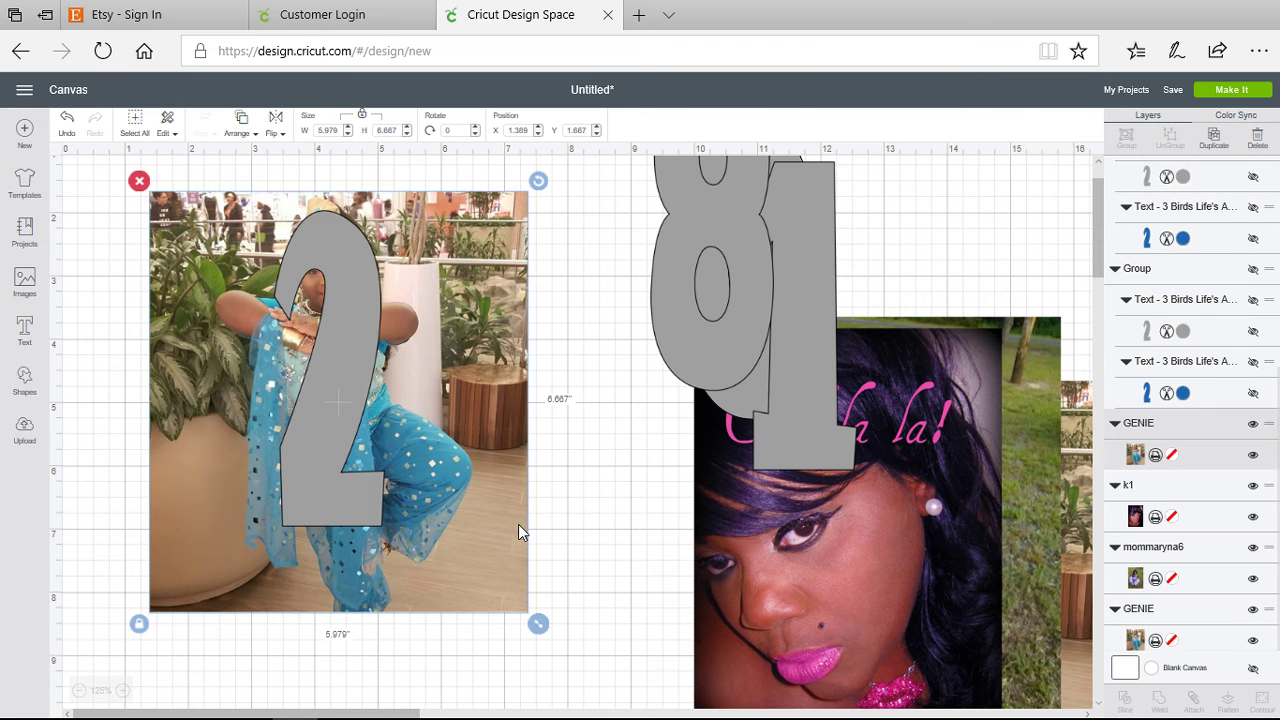
double_click(355, 314)
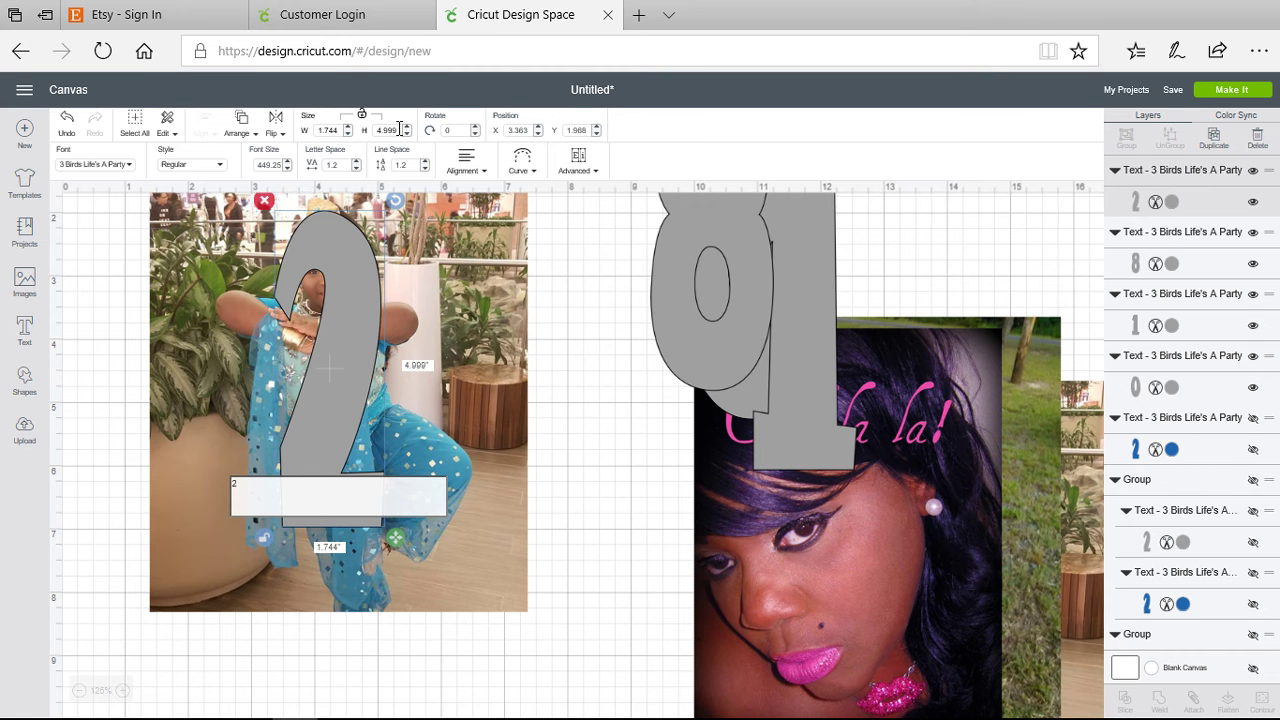
left_click(452, 238)
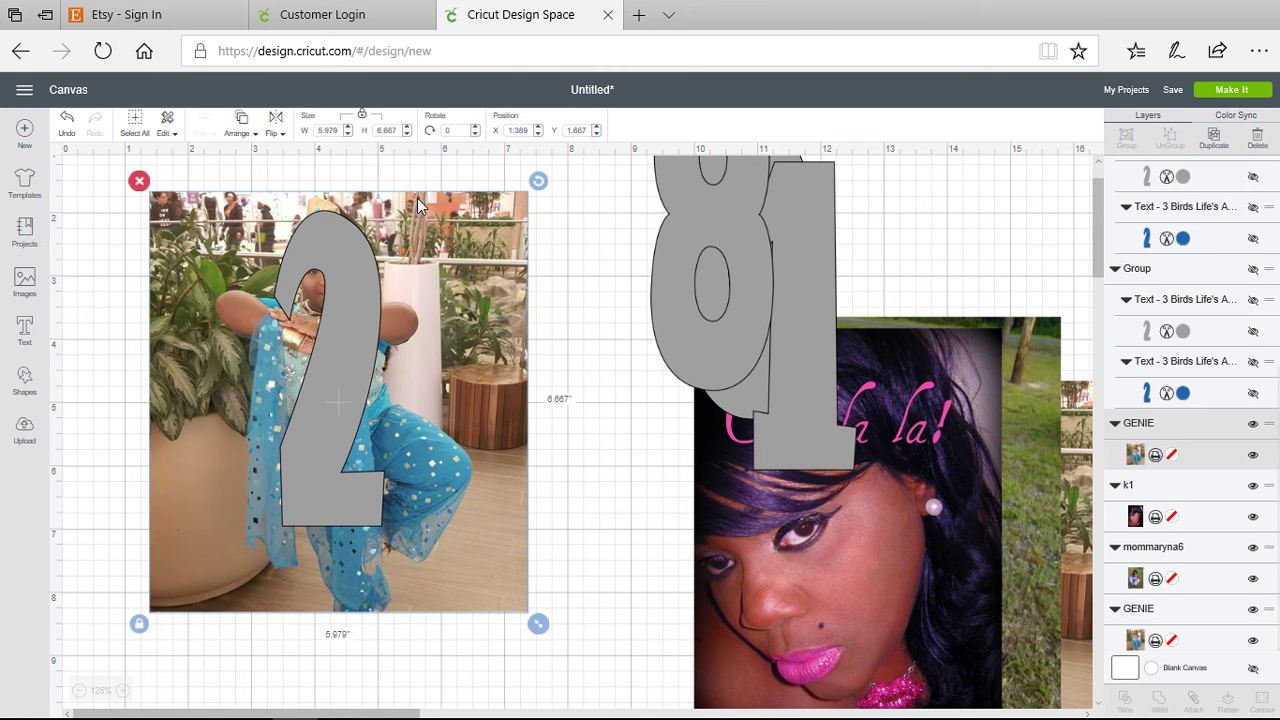
left_click(362, 118)
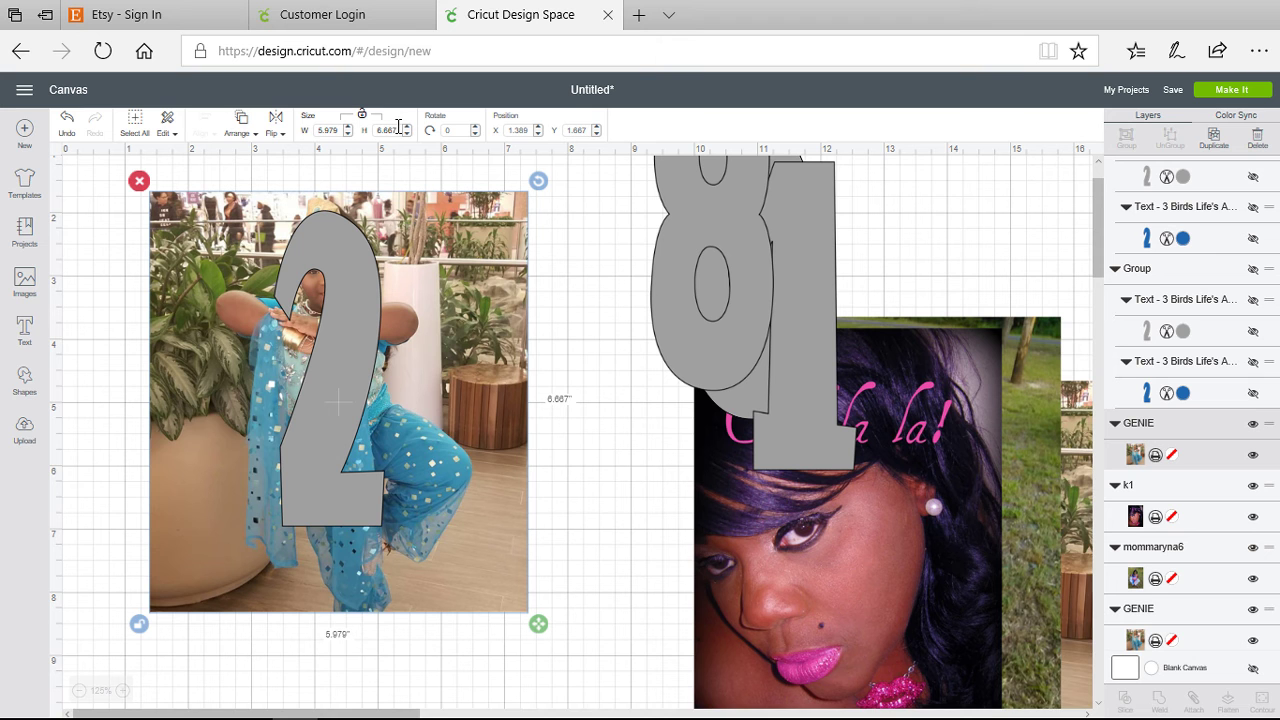
type("6")
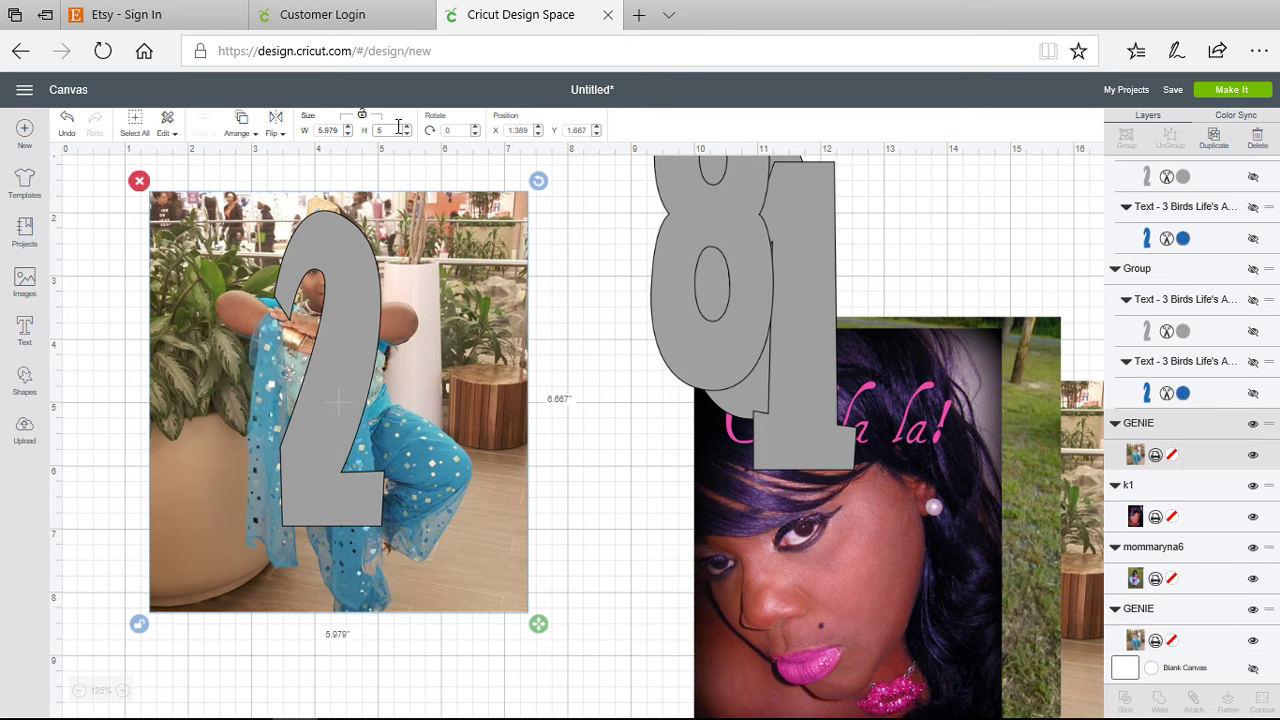
key("Return")
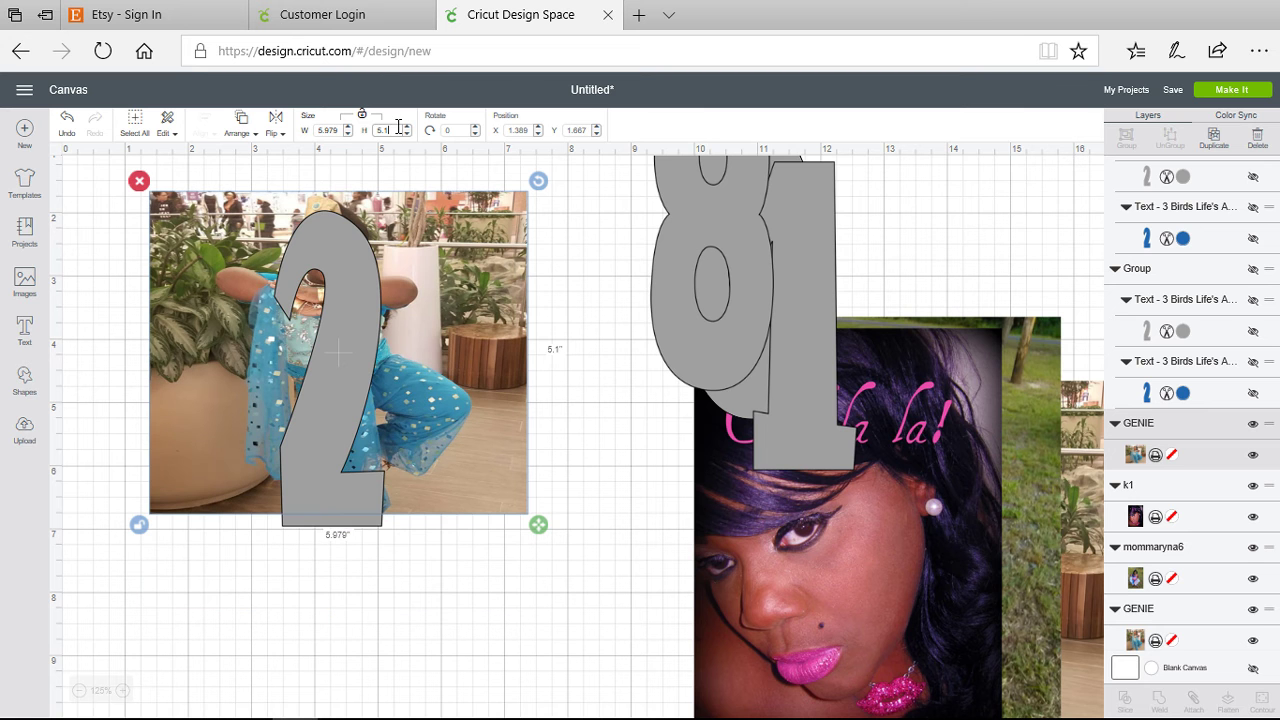
- Set the front GENIE photo's height to 5.3 inches and reposition the grey 2 on it at about X 3.319, Y 1.868
left_click(365, 389)
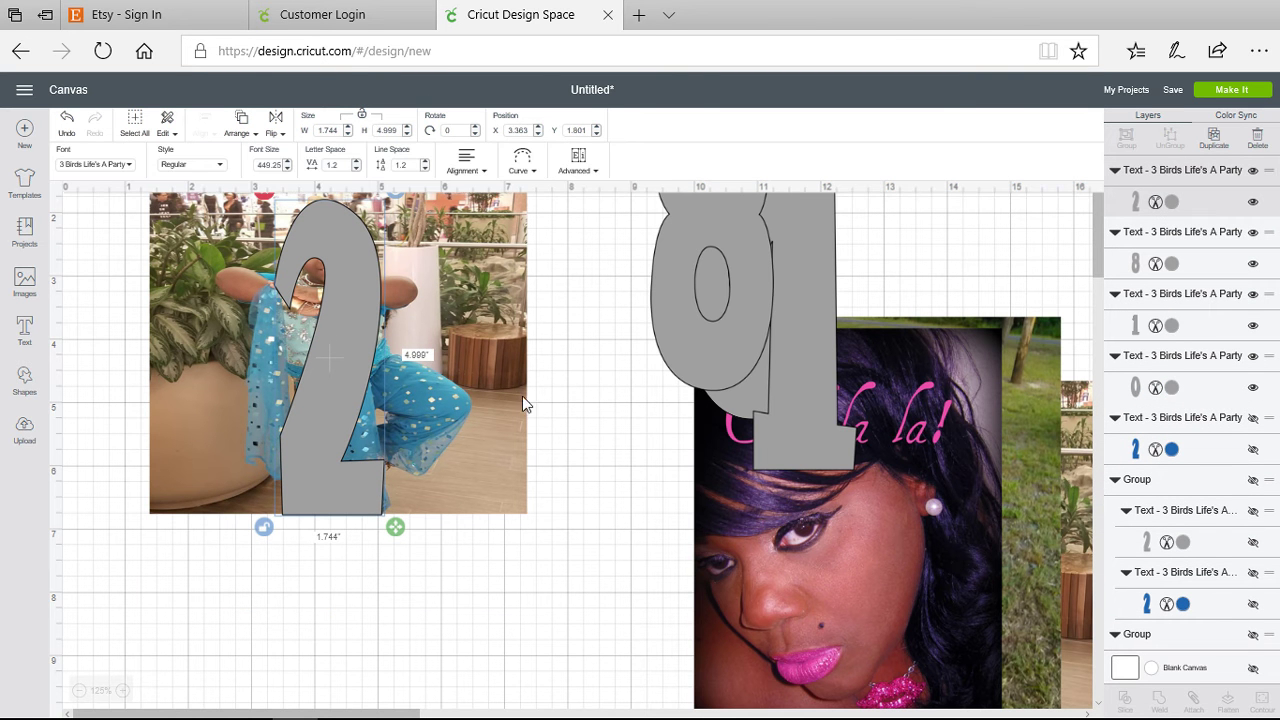
left_click(502, 376)
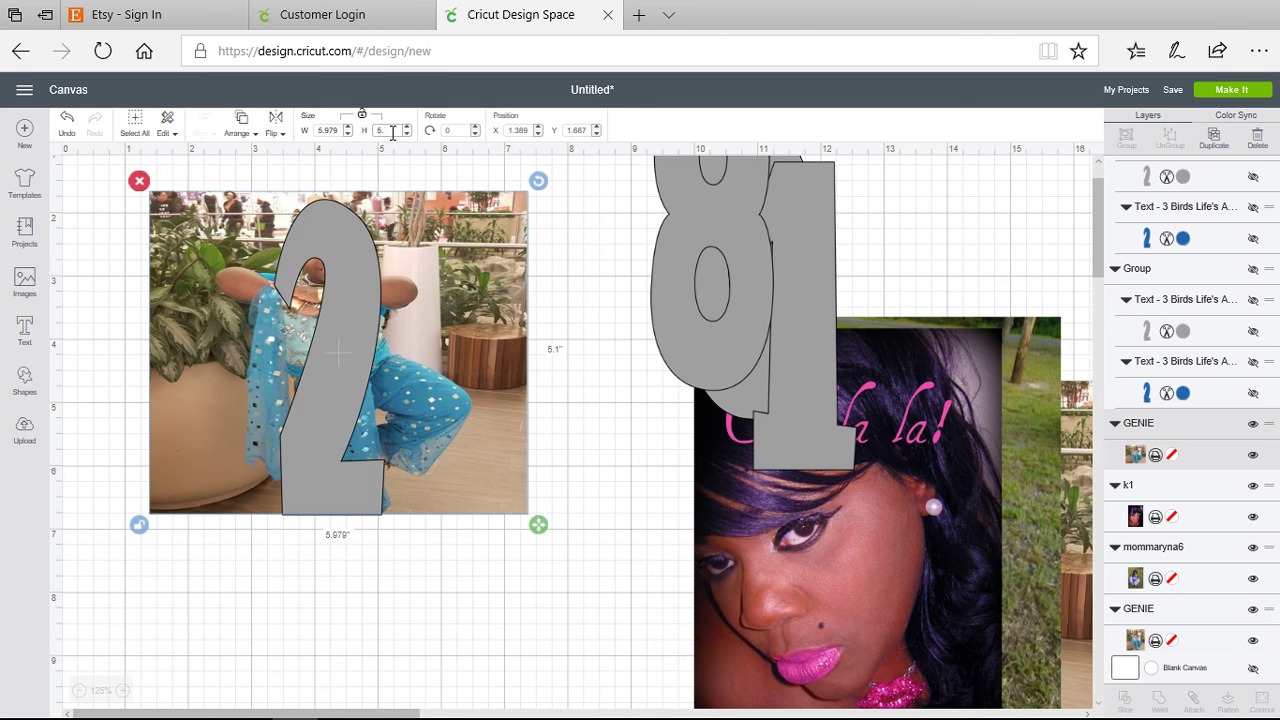
key("Return")
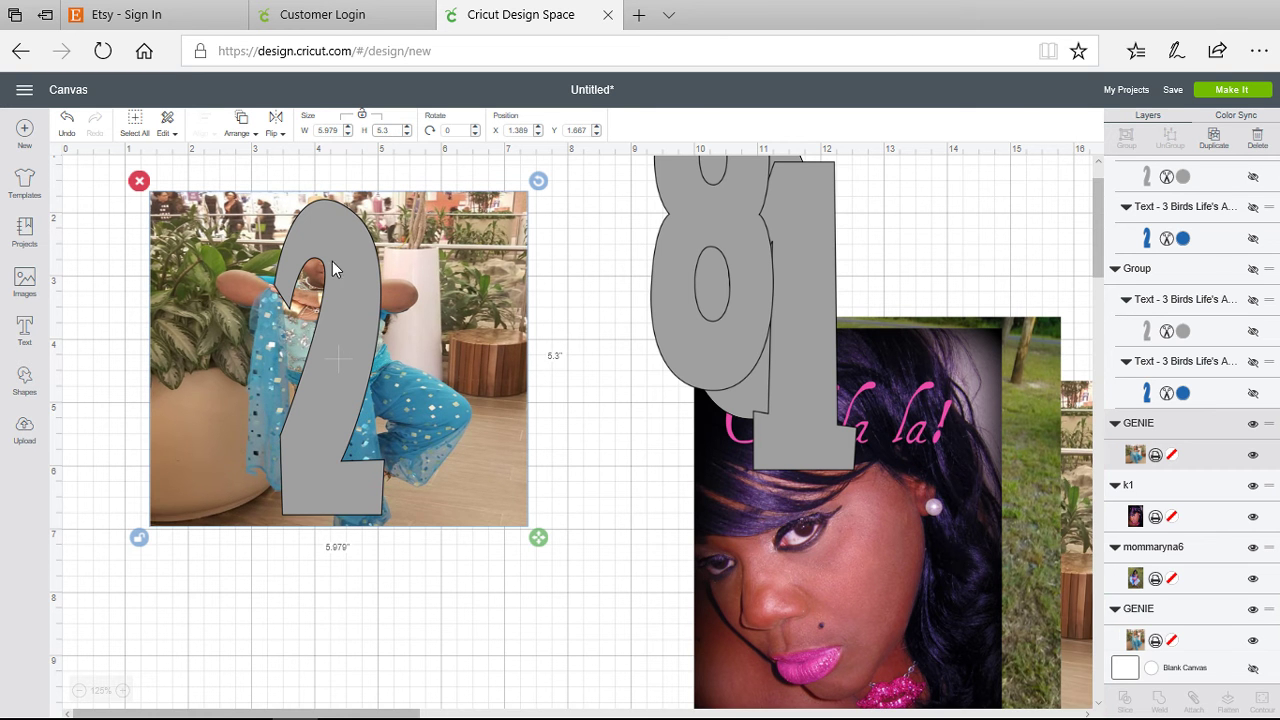
left_click(347, 295)
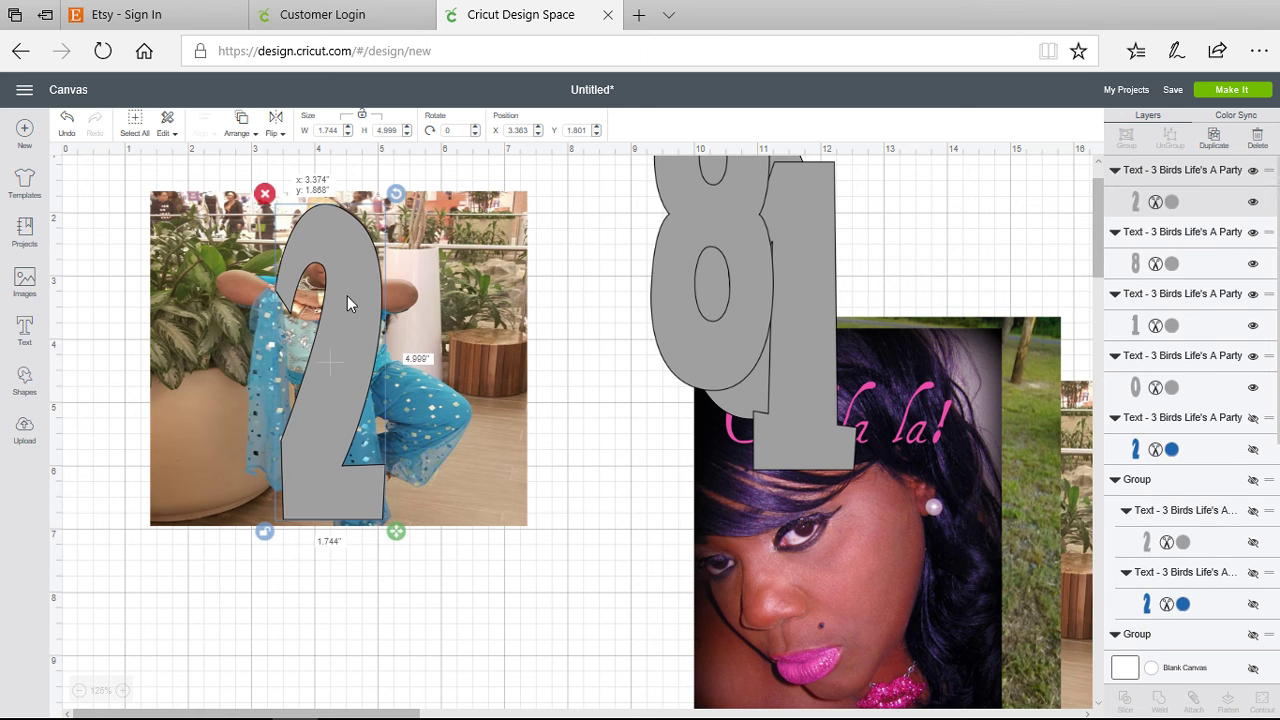
left_click_drag(347, 295, 342, 291)
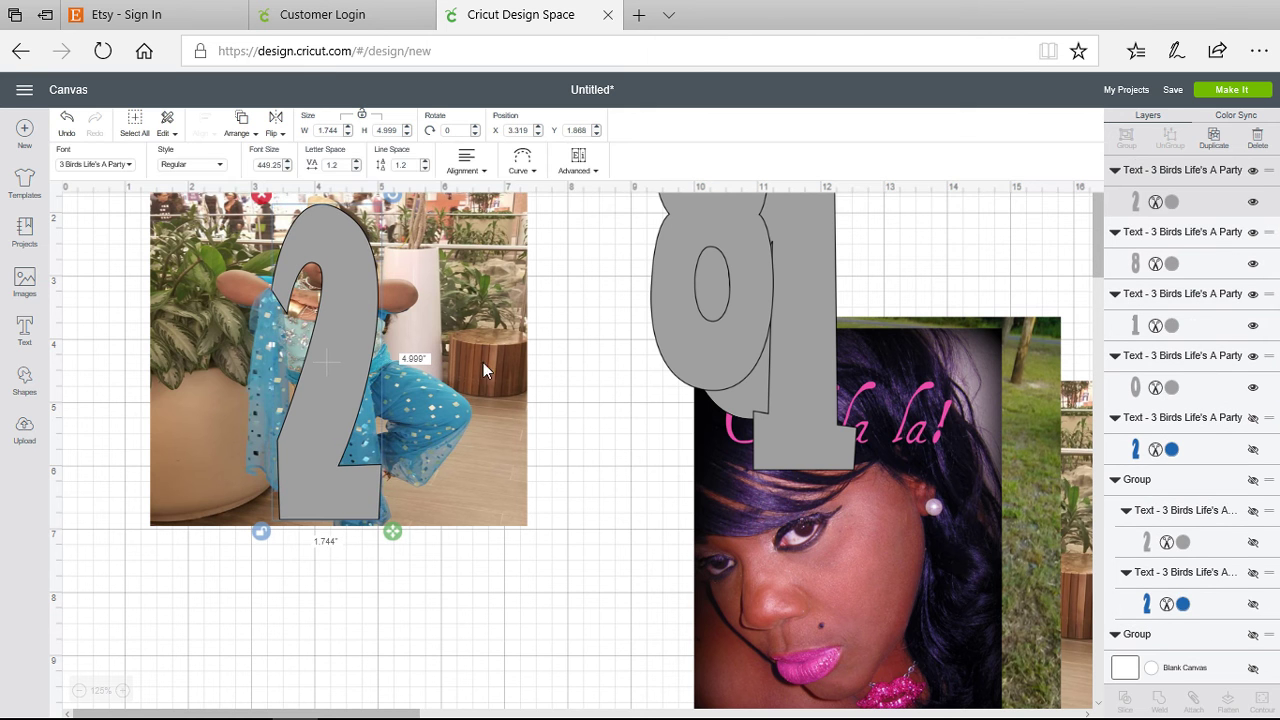
- Narrow the front GENIE photo to about 3.801 by 5.311 inches and move the grey 2 over the girl at about X 2.297, Y 1.868
left_click(483, 404)
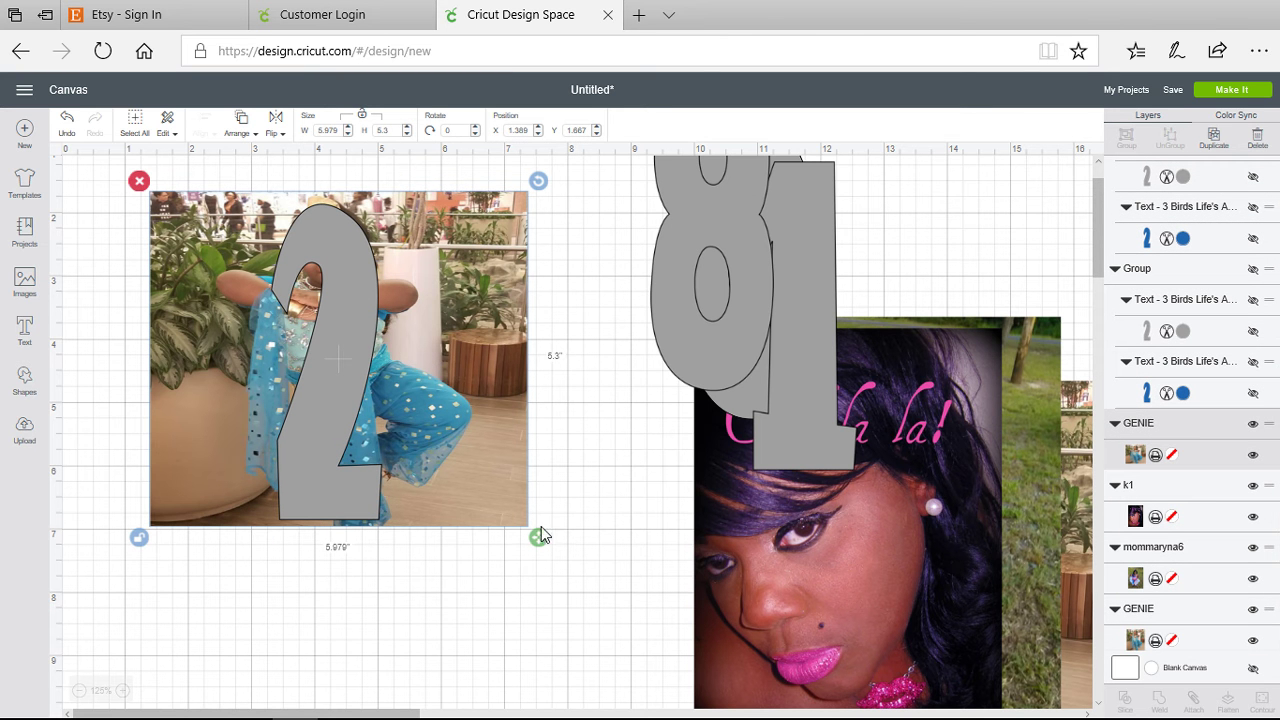
left_click_drag(544, 541, 405, 541)
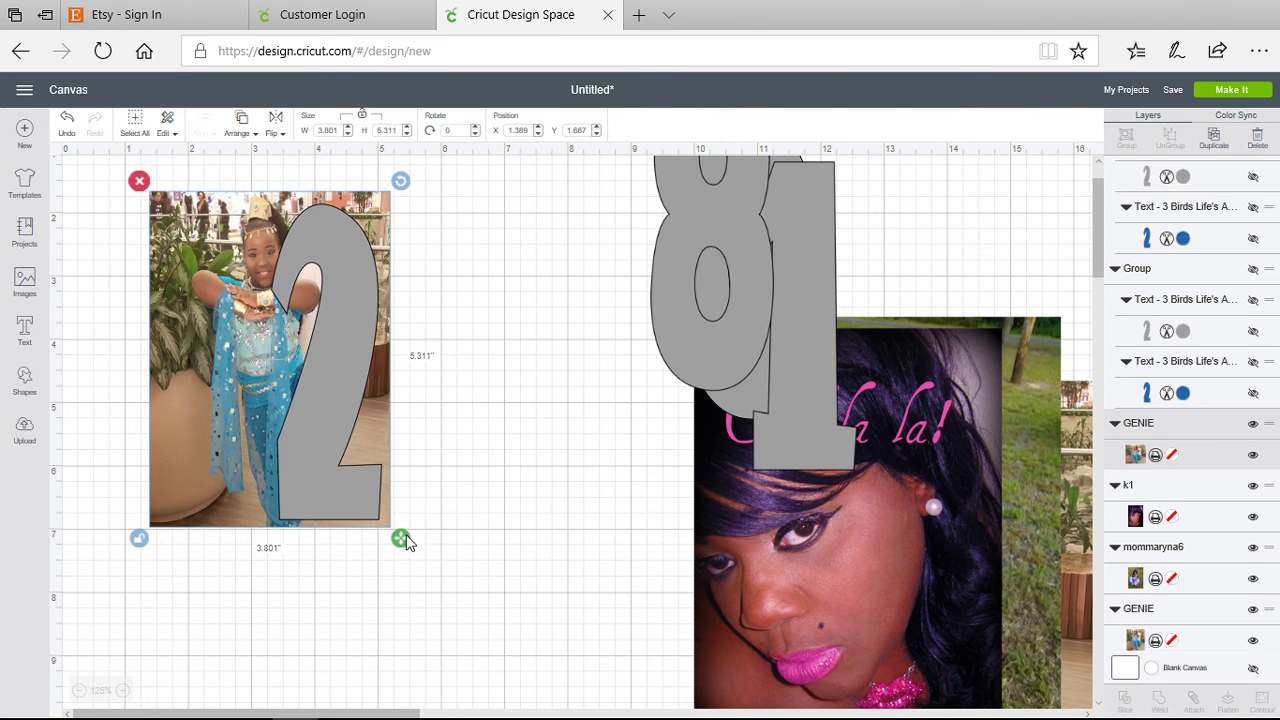
left_click(314, 399)
left_click_drag(321, 403, 258, 404)
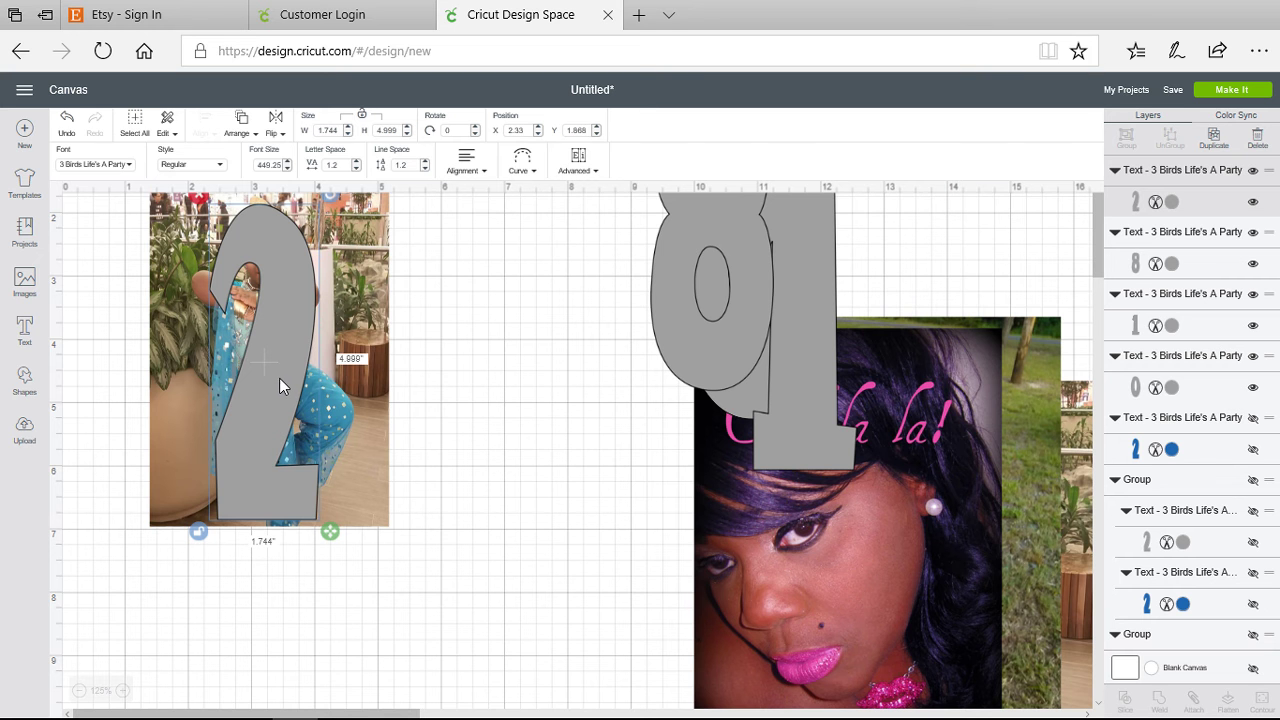
left_click_drag(279, 378, 278, 378)
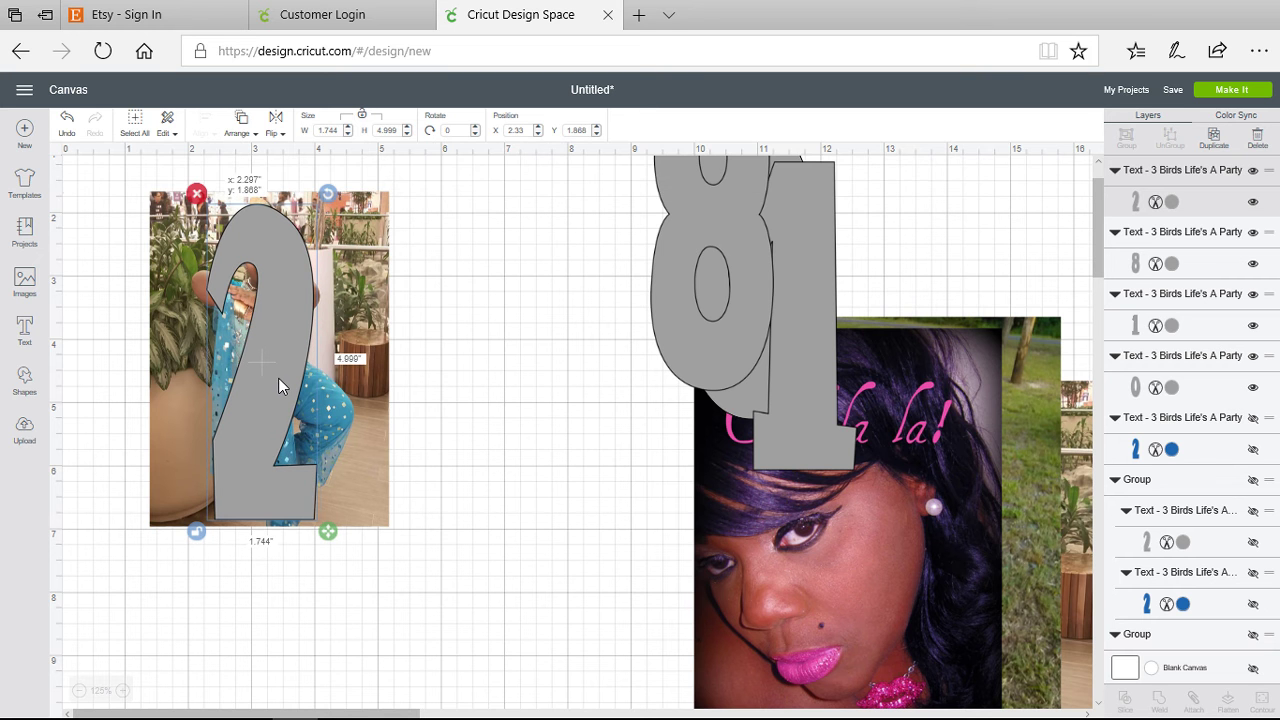
- Resize the front GENIE photo to about 3.035 by 5.411 inches and place the grey 2 on it at about X 1.963, Y 1.956
left_click(379, 451, "shift")
left_click_drag(401, 536, 273, 537)
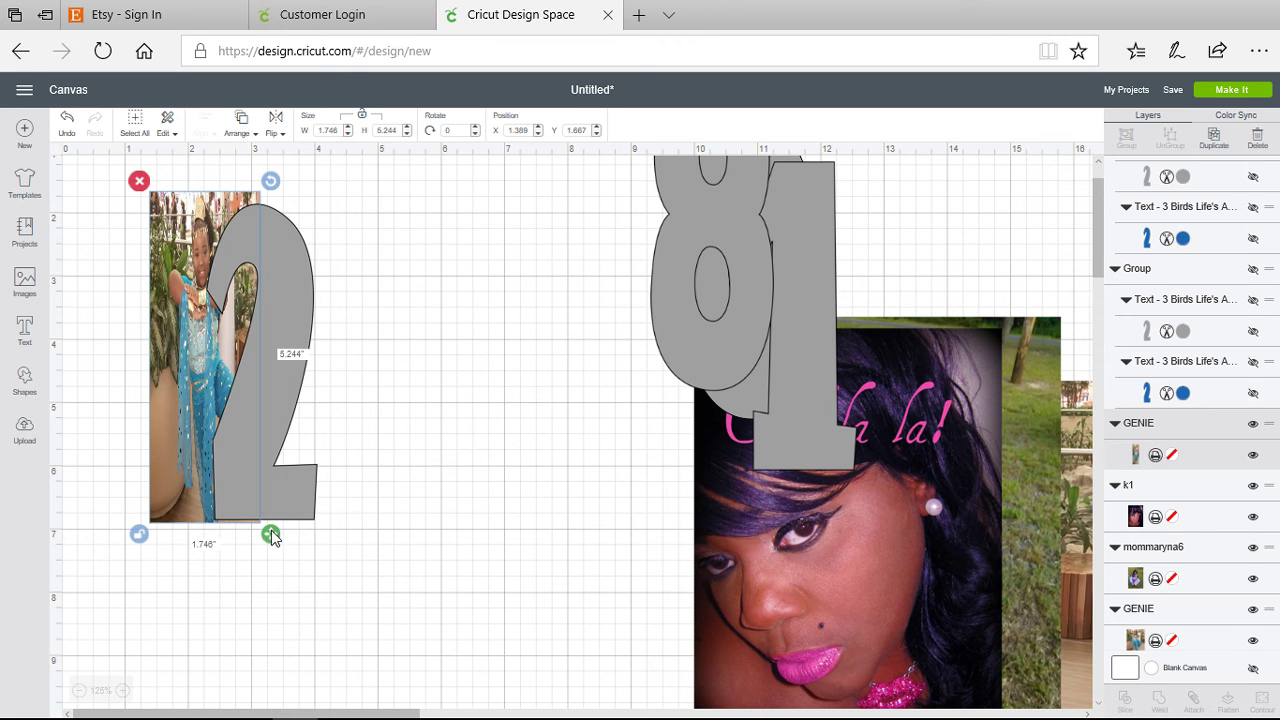
left_click_drag(271, 540, 352, 545)
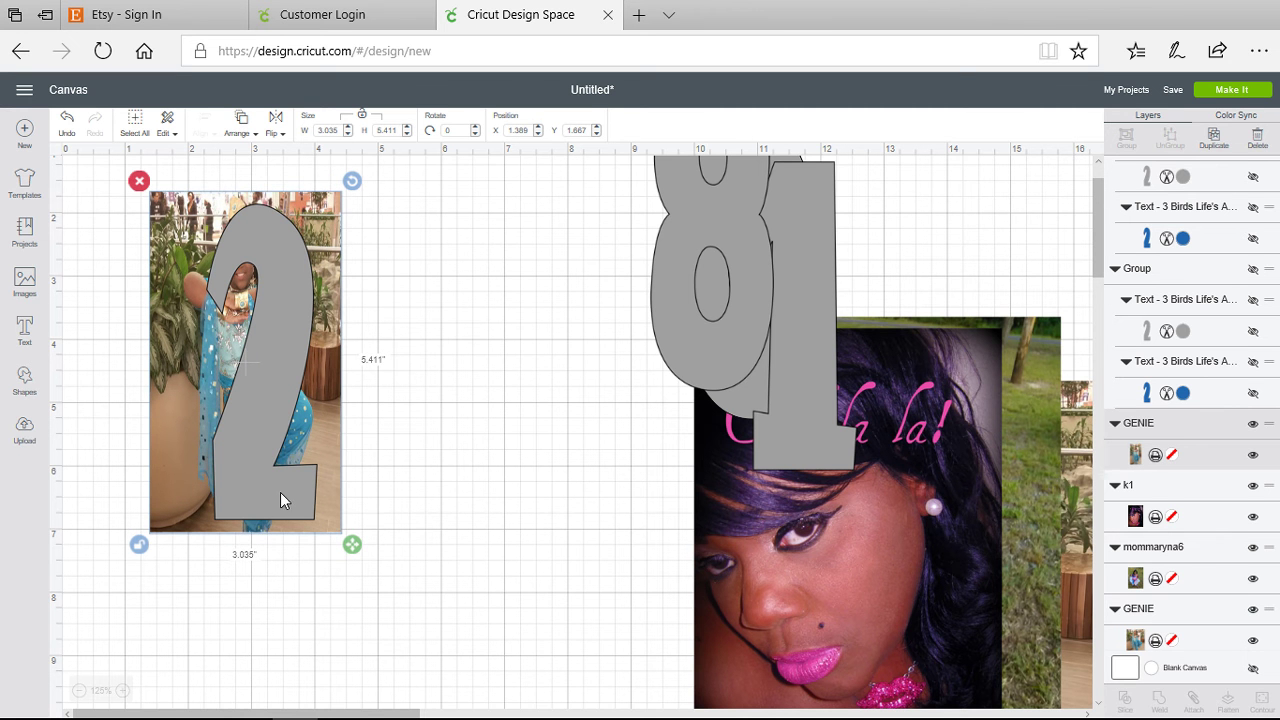
left_click_drag(280, 492, 259, 503)
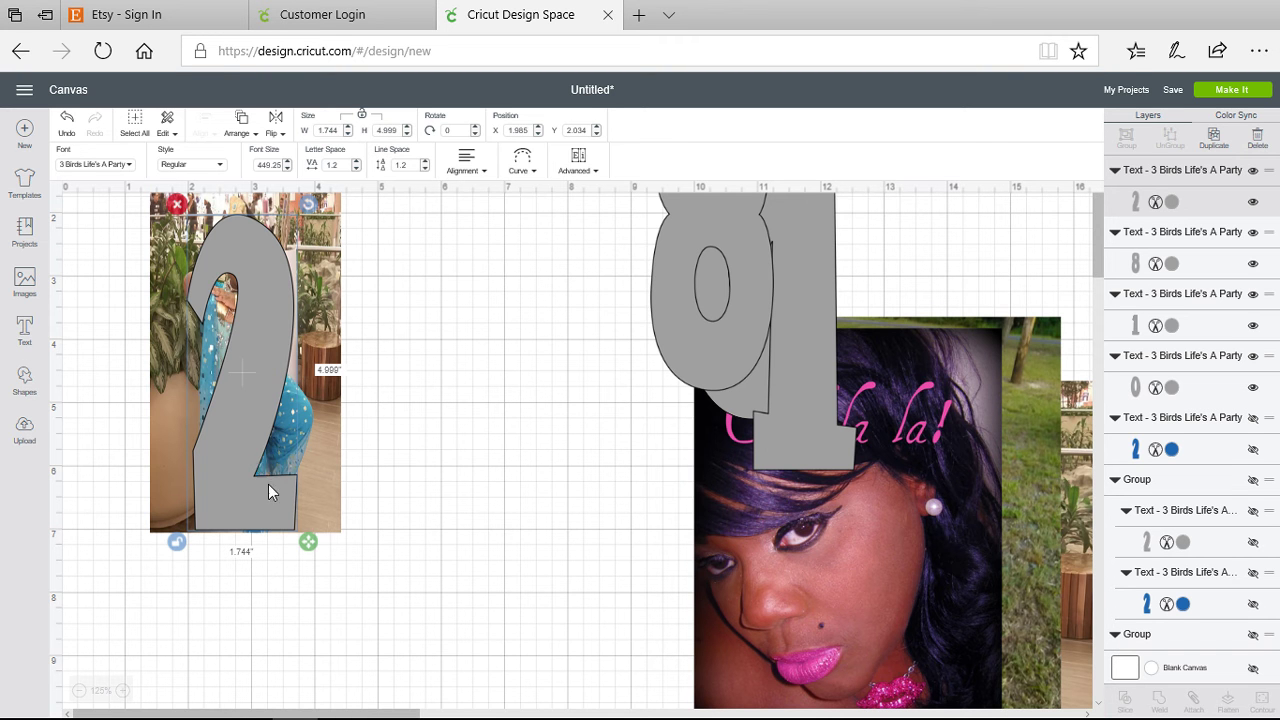
left_click_drag(255, 497, 254, 491)
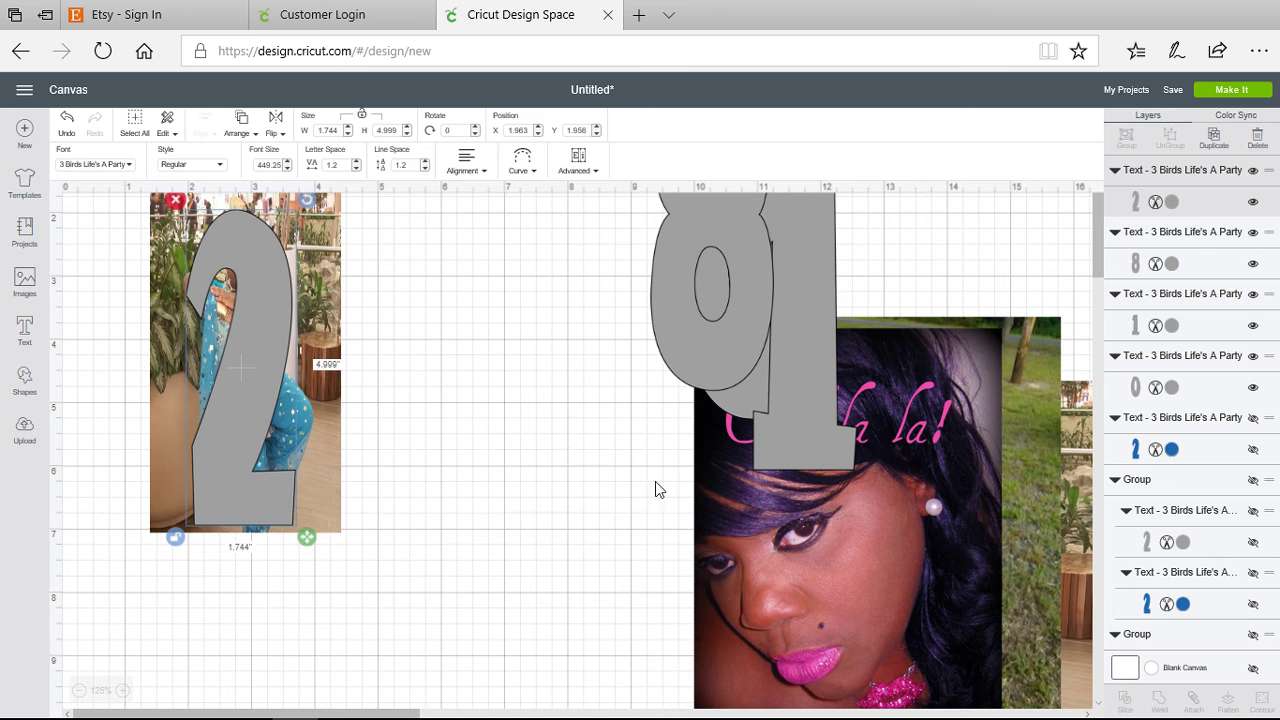
- Slice the front GENIE photo with the grey 2, and select the leftover grey 2 on top
left_click(315, 320, "shift")
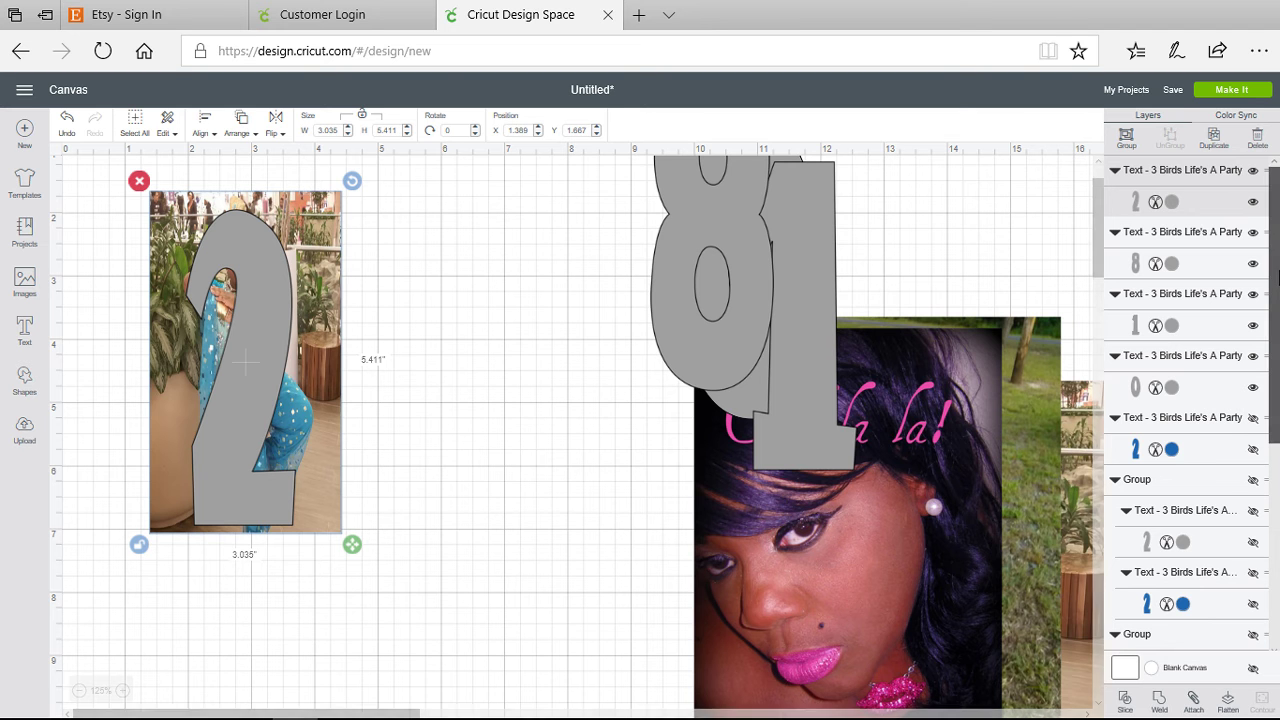
scroll(1277, 330, "down", 1)
scroll(1277, 330, "down", 4)
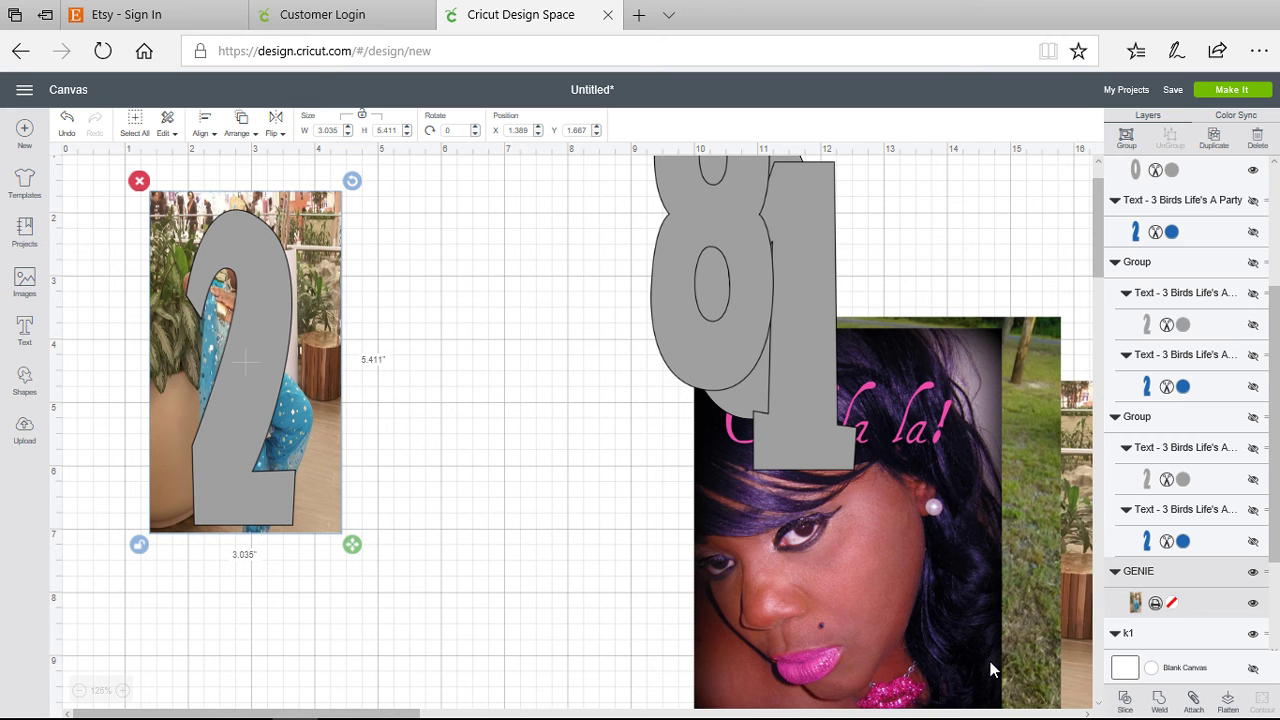
left_click(1125, 703)
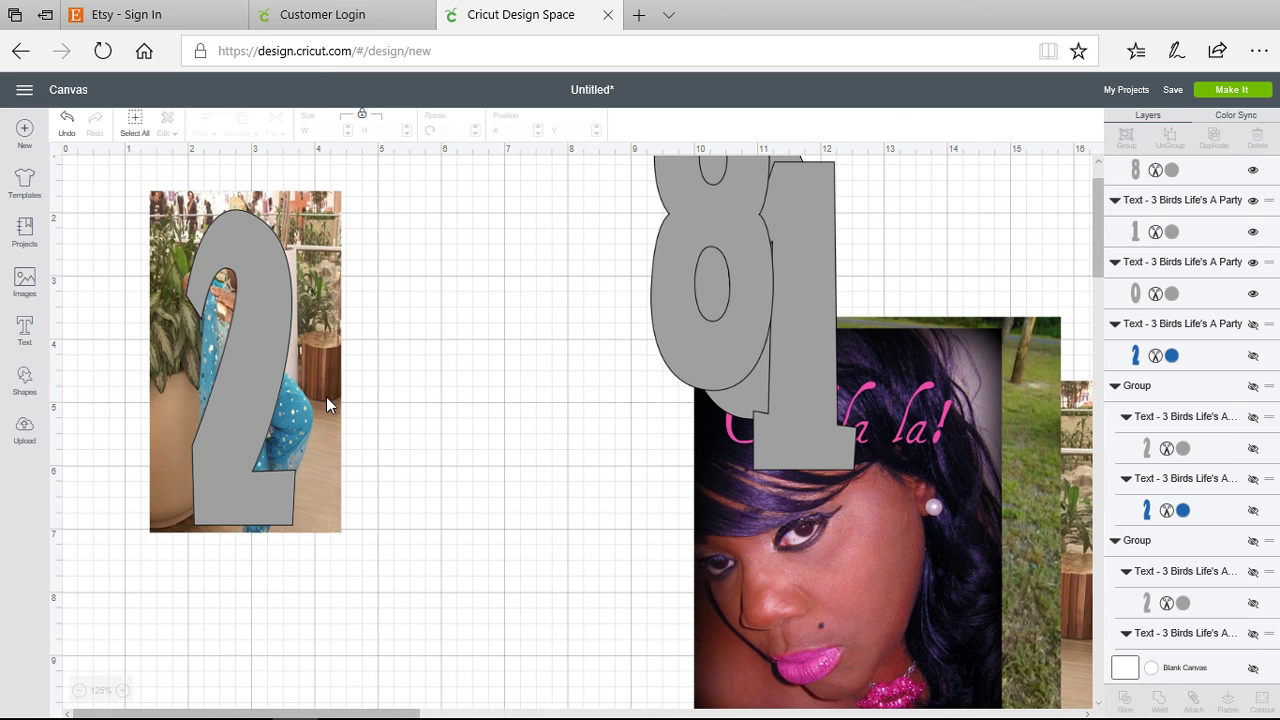
left_click(266, 335)
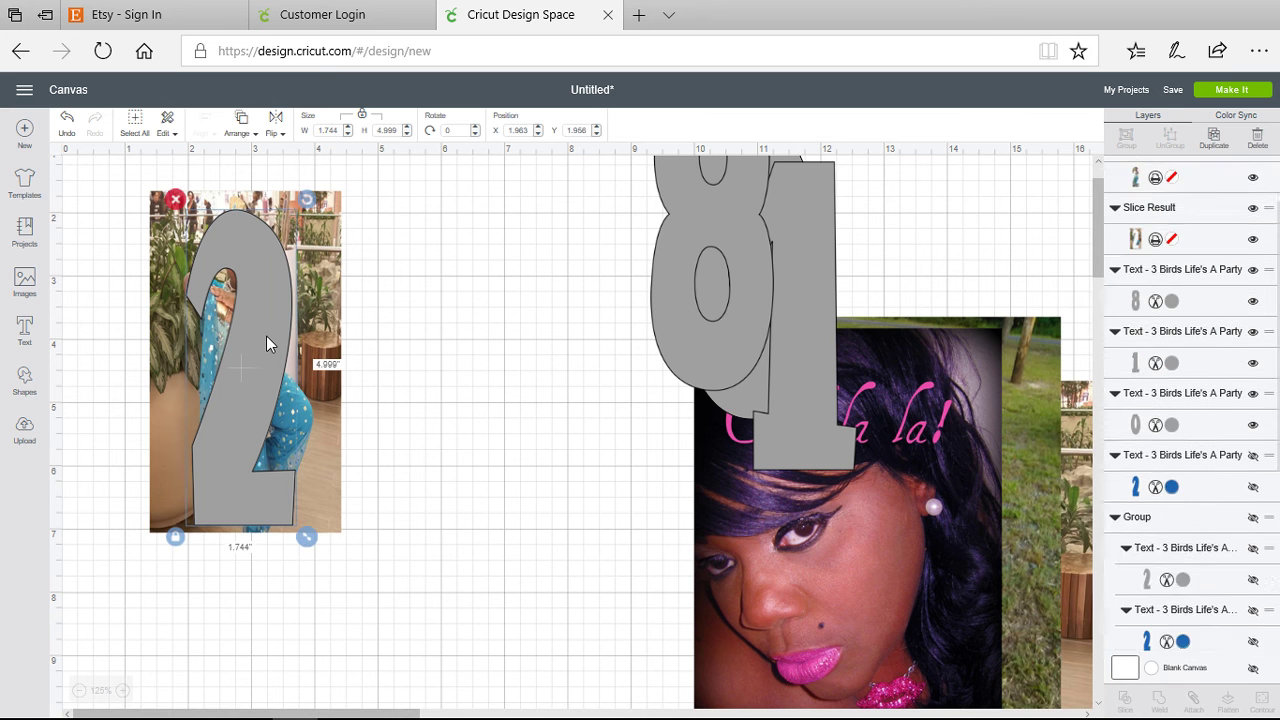
- Delete the leftover grey 2 and the surrounding GENIE photo remnant, and move the photo-filled 2 aside to about X 11.63, Y 0.834
left_click(176, 202)
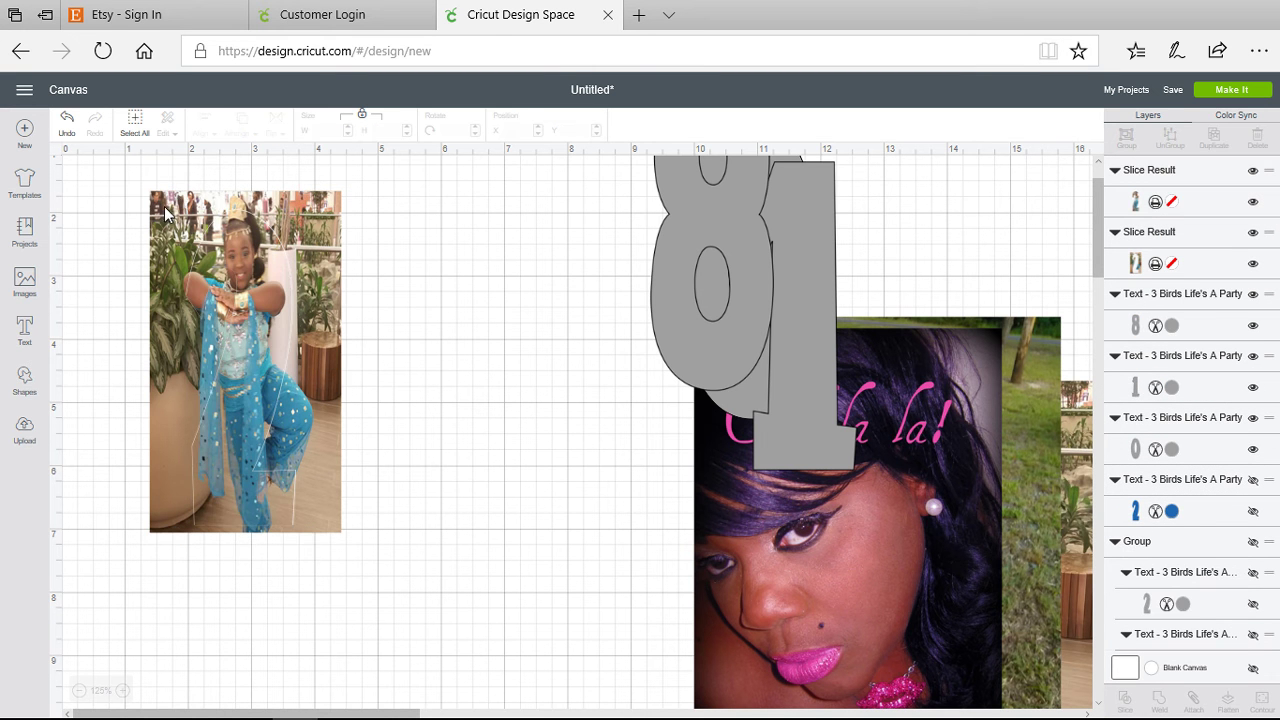
left_click(160, 220)
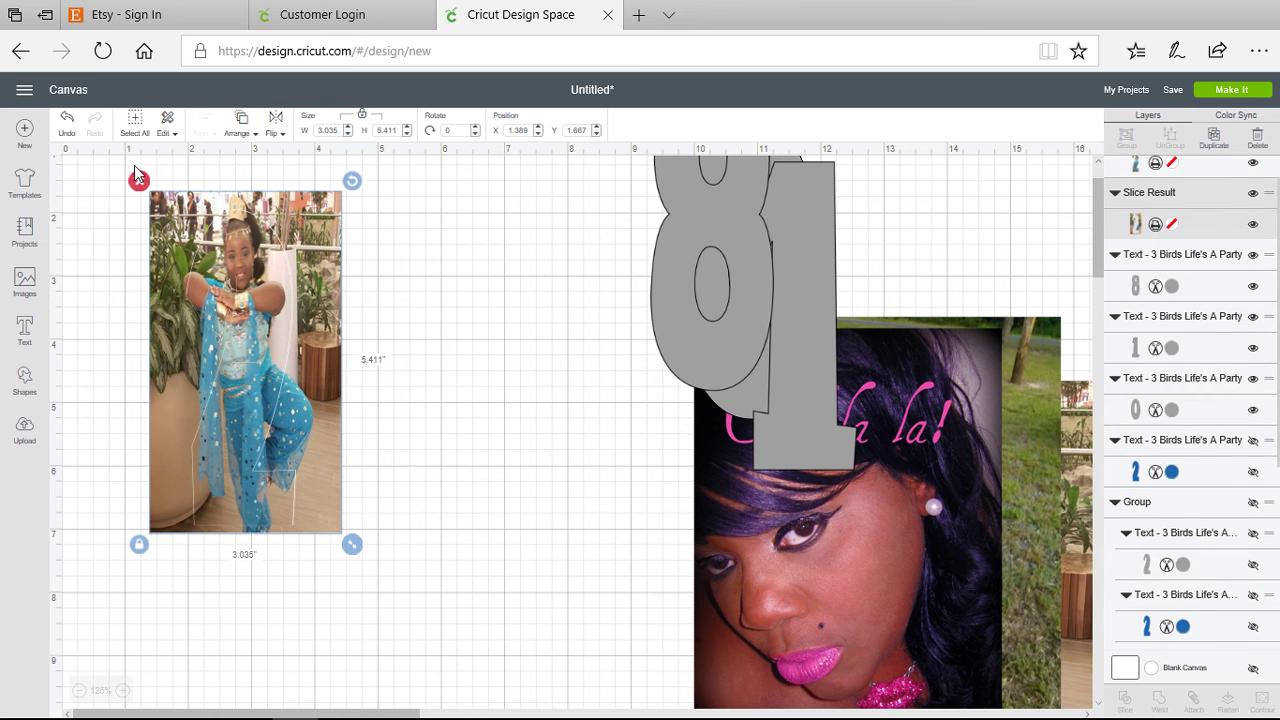
left_click(139, 183)
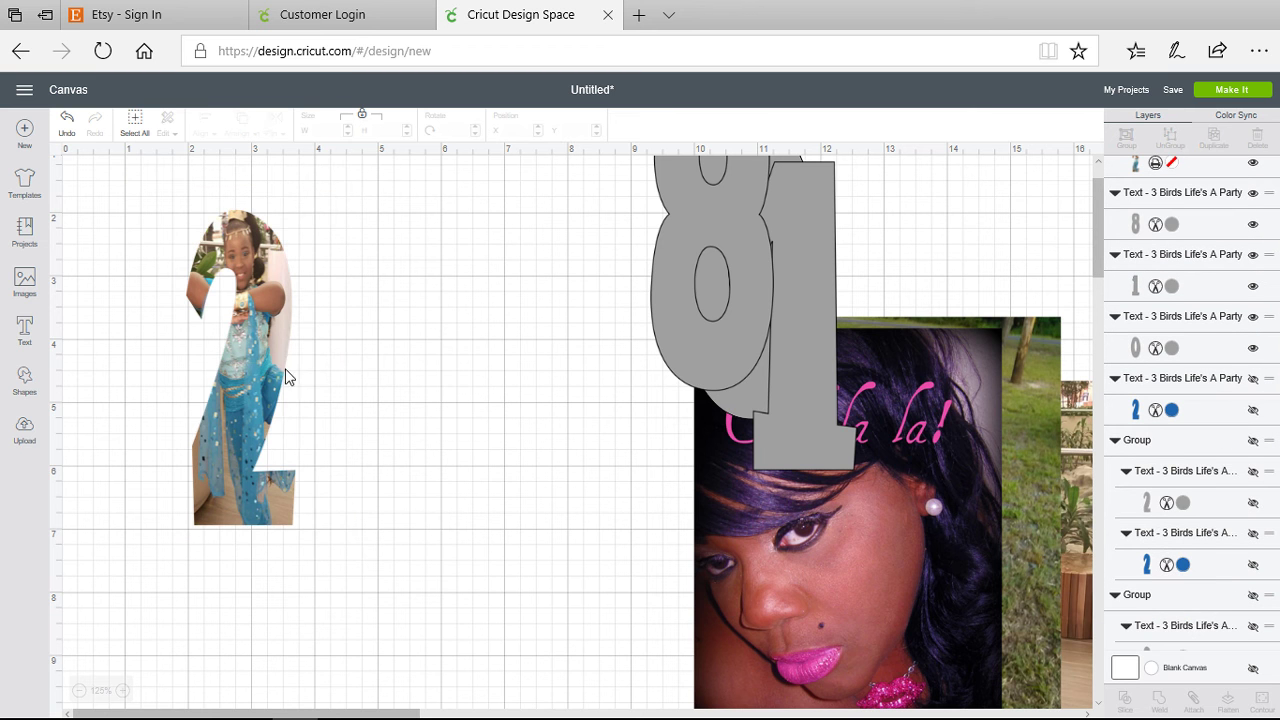
left_click_drag(255, 365, 883, 280)
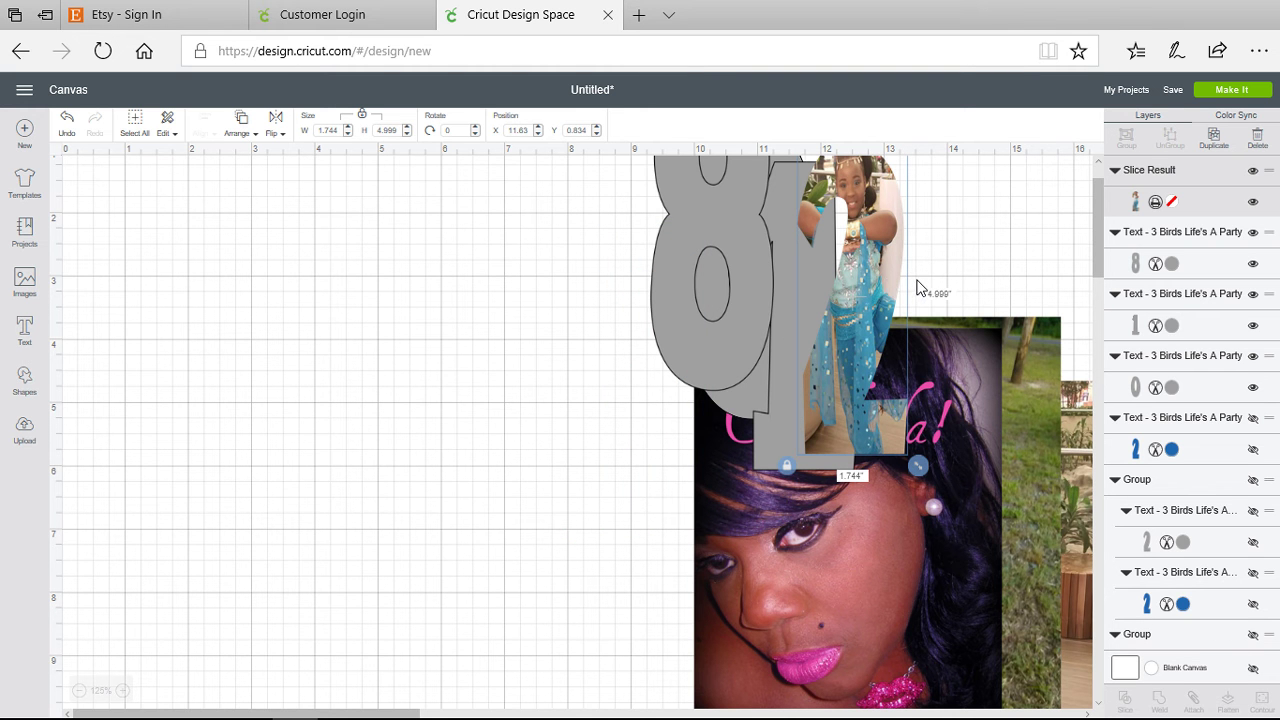
- Bring the grey 8 and the k1 photo into the empty canvas area, placing the 8 over the photo at about X 3.596, Y 3.778
left_click_drag(739, 294, 406, 479)
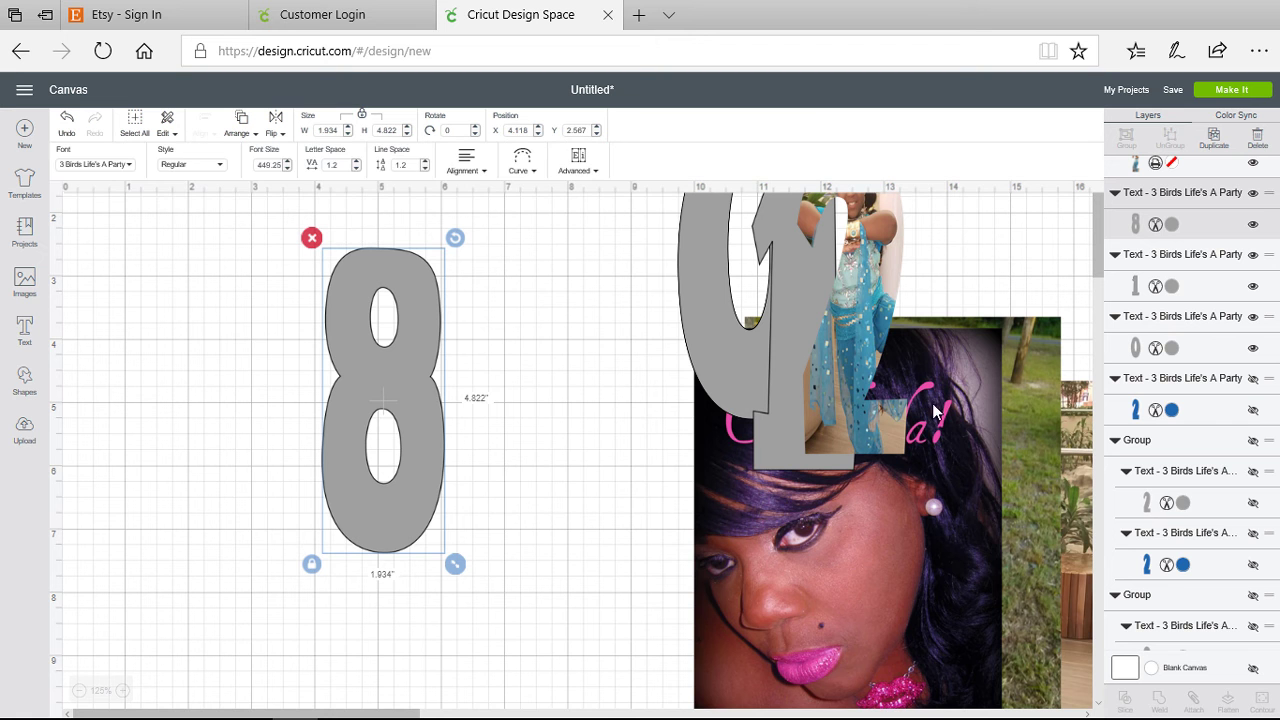
left_click_drag(929, 548, 459, 480)
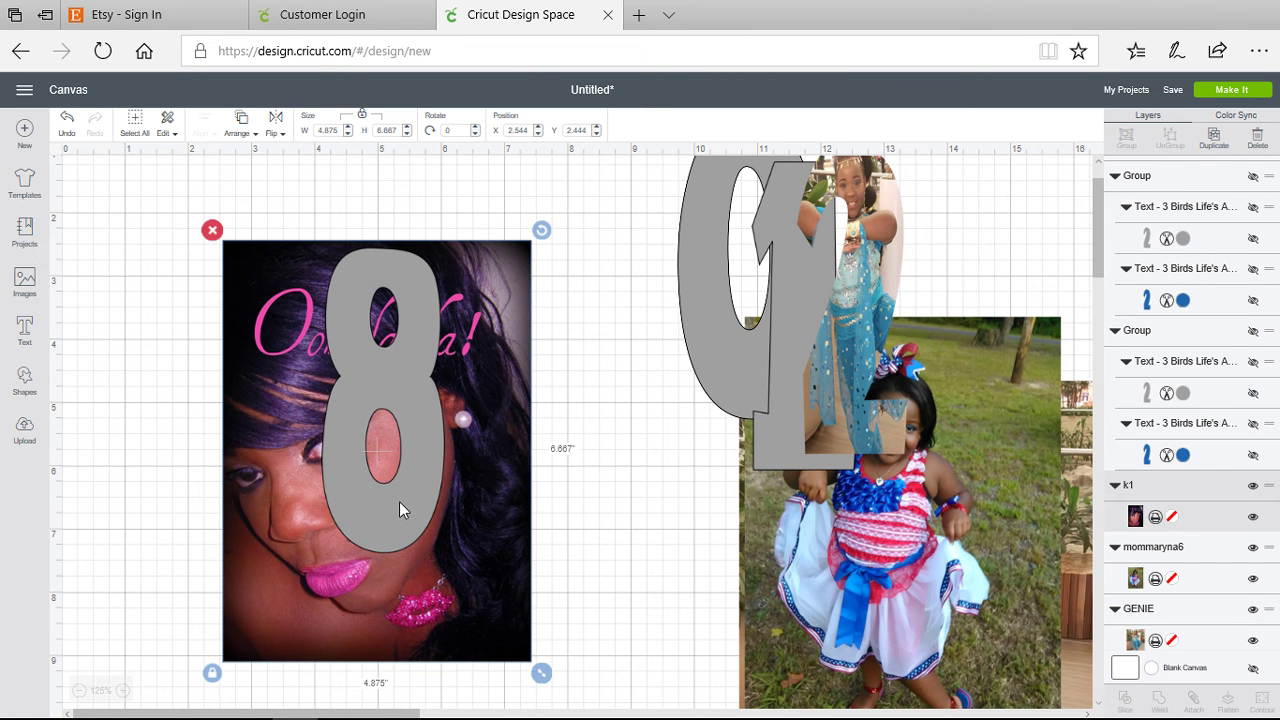
left_click_drag(399, 510, 336, 561)
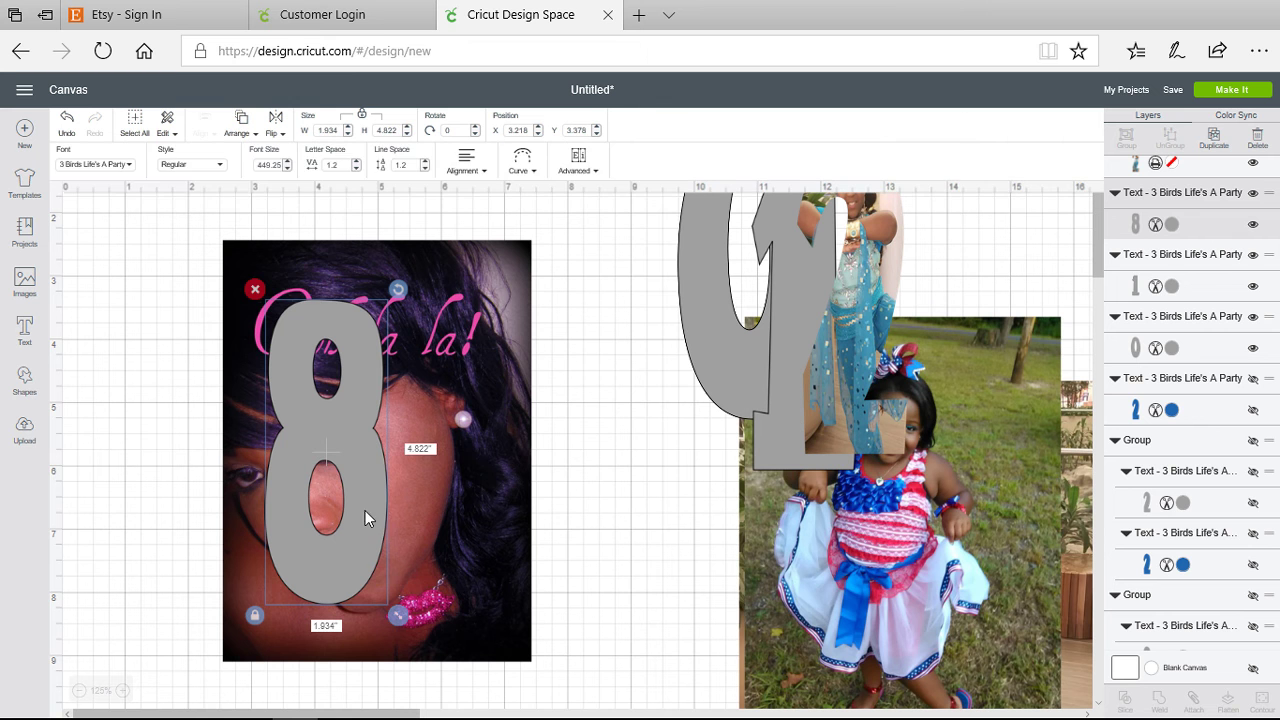
left_click_drag(367, 521, 369, 532)
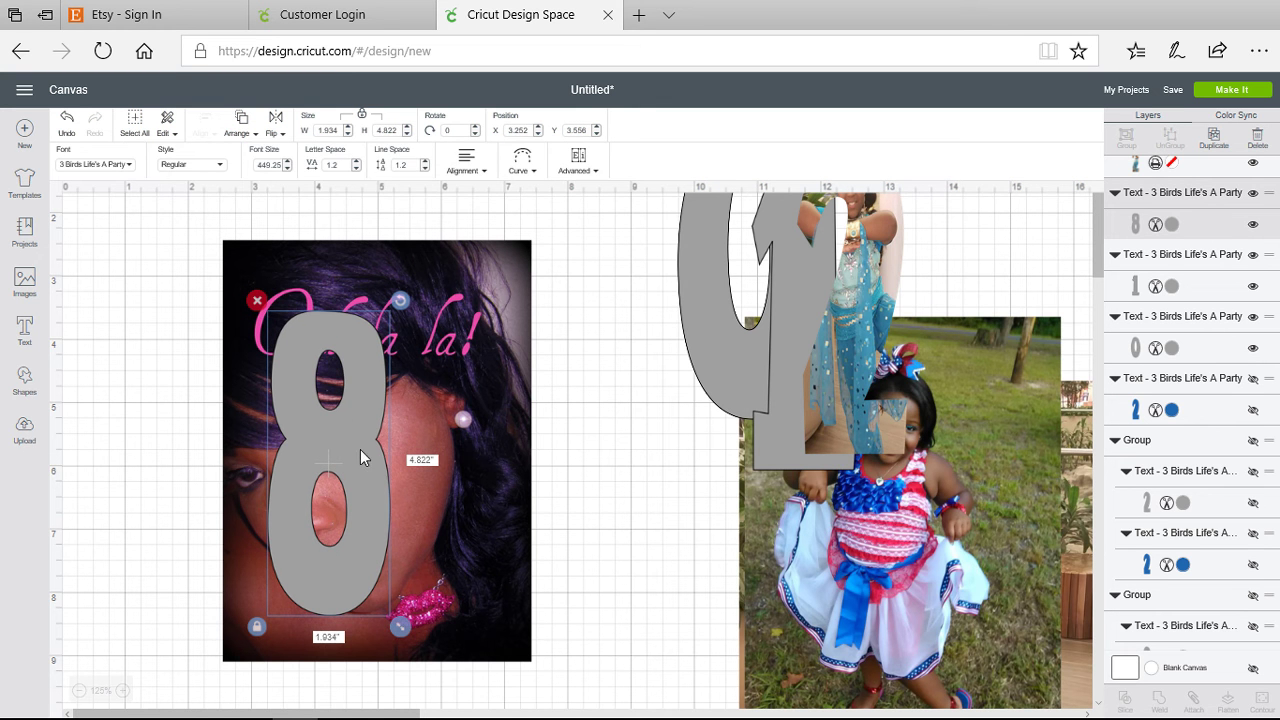
mouse_move(361, 445)
left_mouse_down()
mouse_move(367, 454)
mouse_move(371, 437)
mouse_move(382, 453)
left_mouse_up()
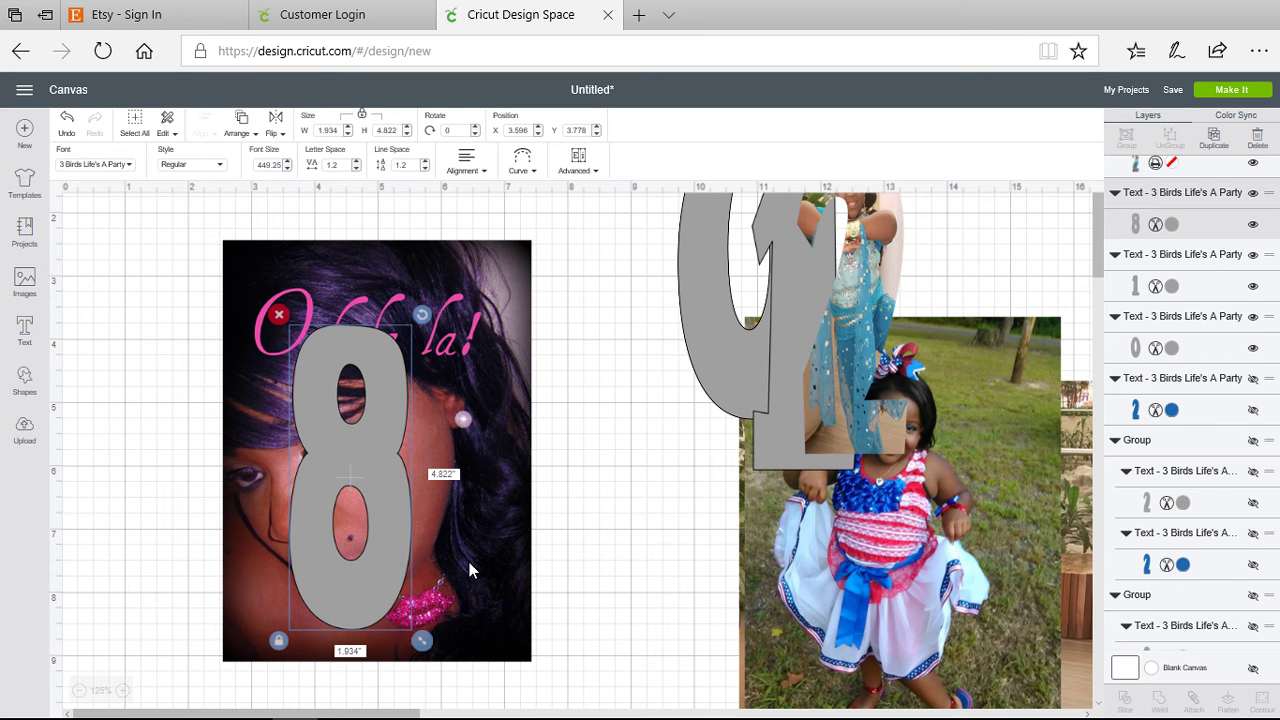
- Unlock the k1 photo's proportions and resize it to about 3.153 by 6.456 inches
left_click(244, 574)
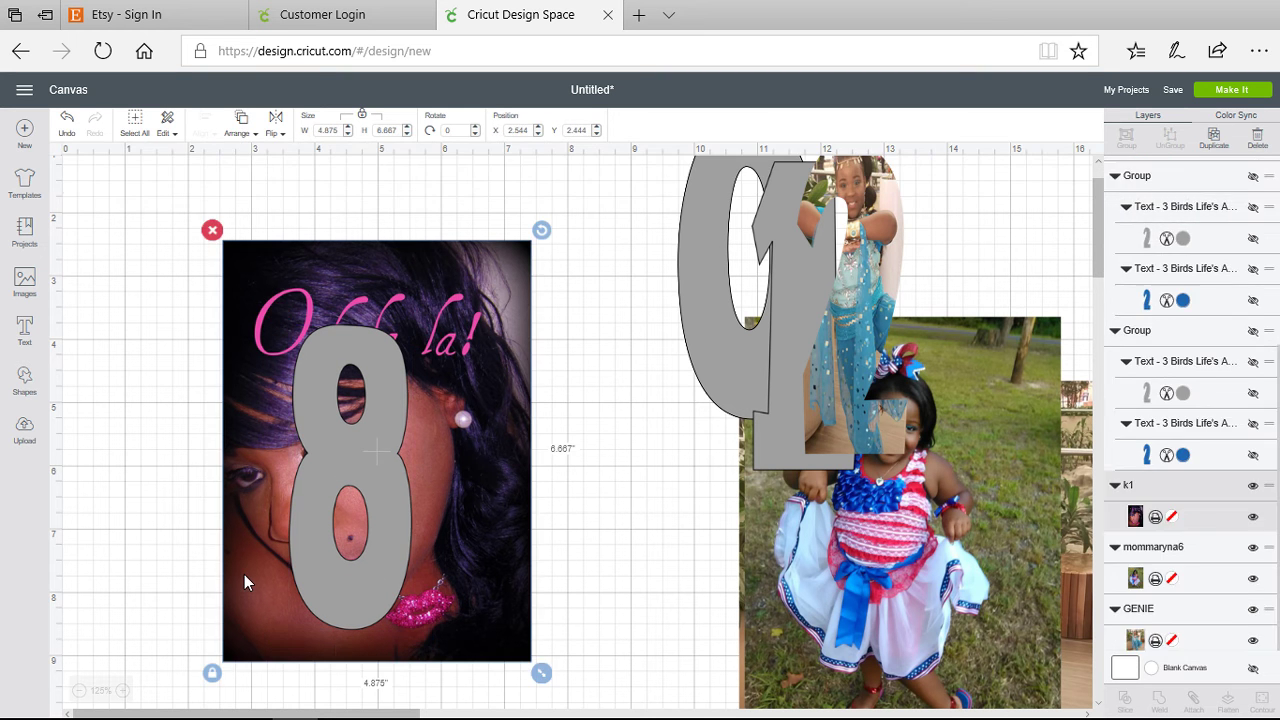
left_click(213, 673)
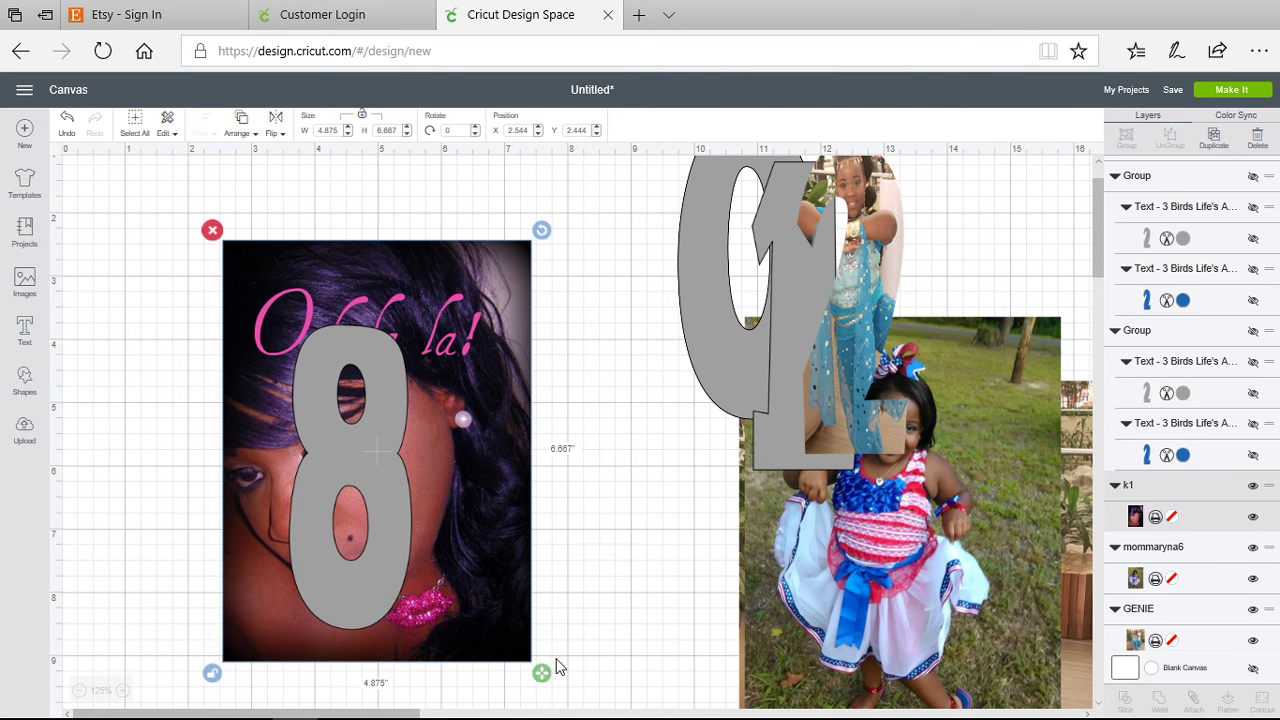
left_click_drag(547, 668, 471, 690)
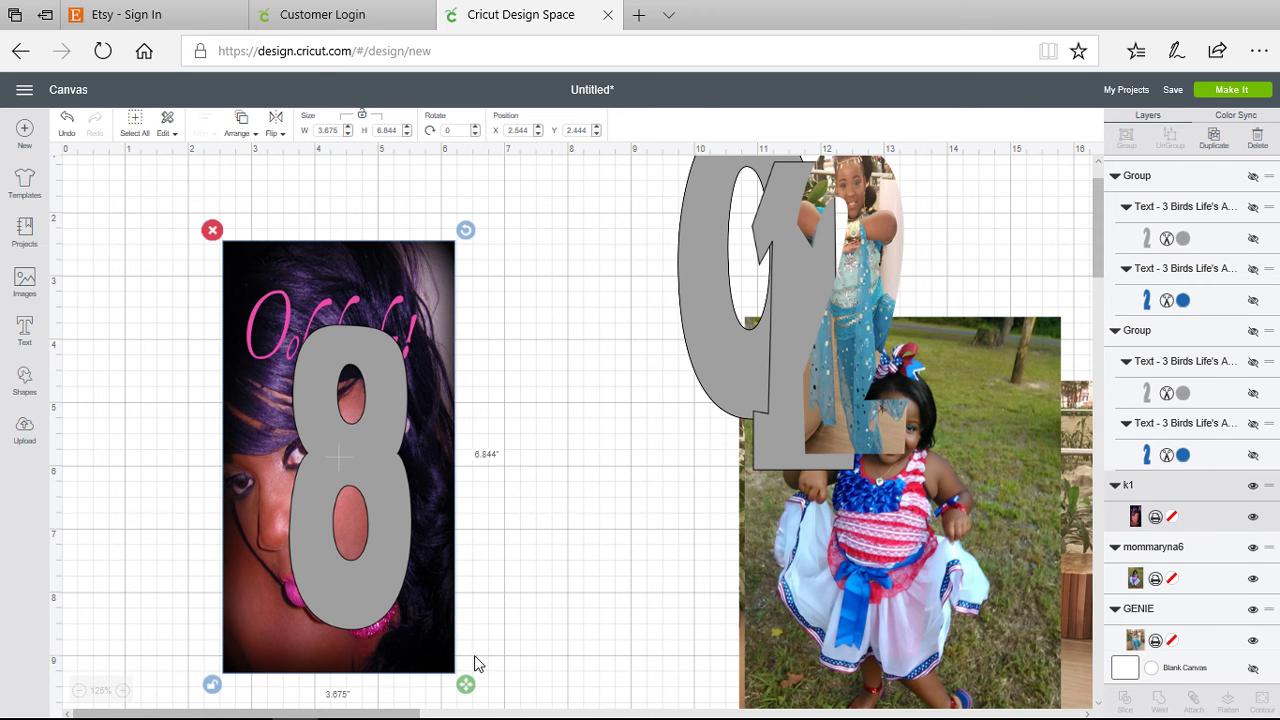
left_click_drag(470, 689, 473, 650)
left_click_drag(475, 651, 437, 667)
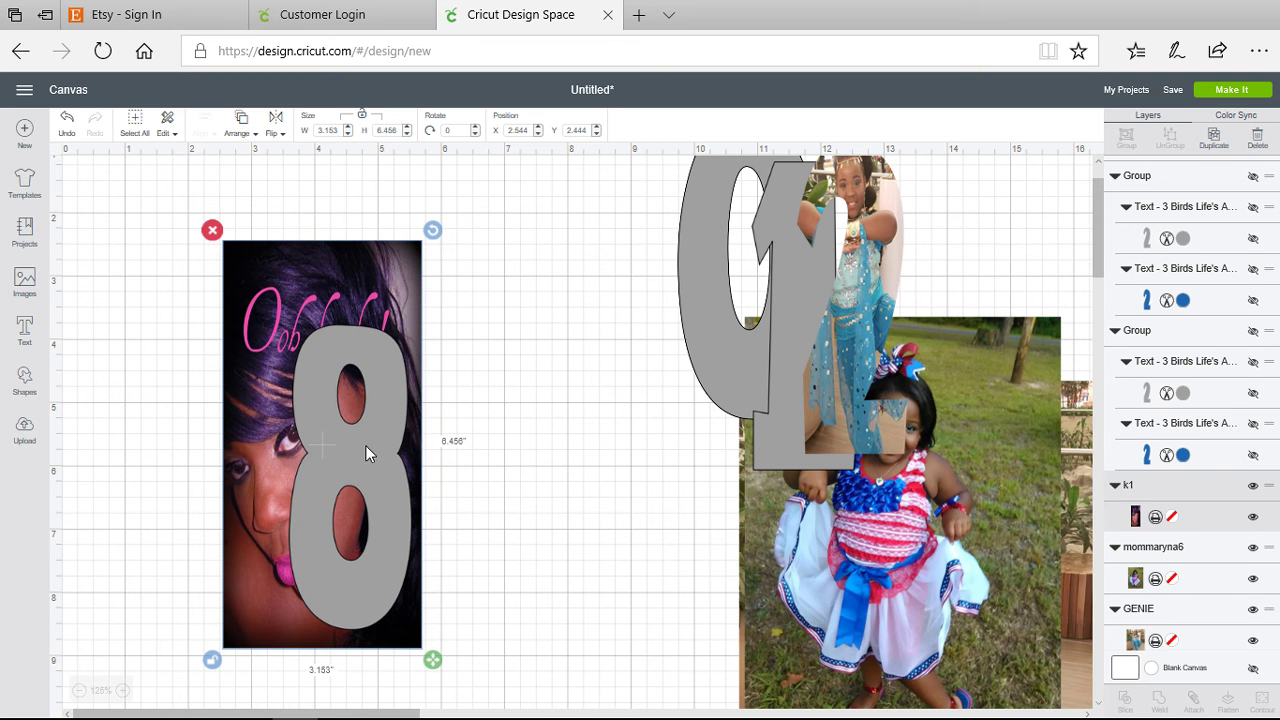
- Resize the k1 photo to about 3.064 by 6.044 inches and reposition the grey 8 on it at about X 2.83, Y 2.956
left_click_drag(361, 448, 309, 431)
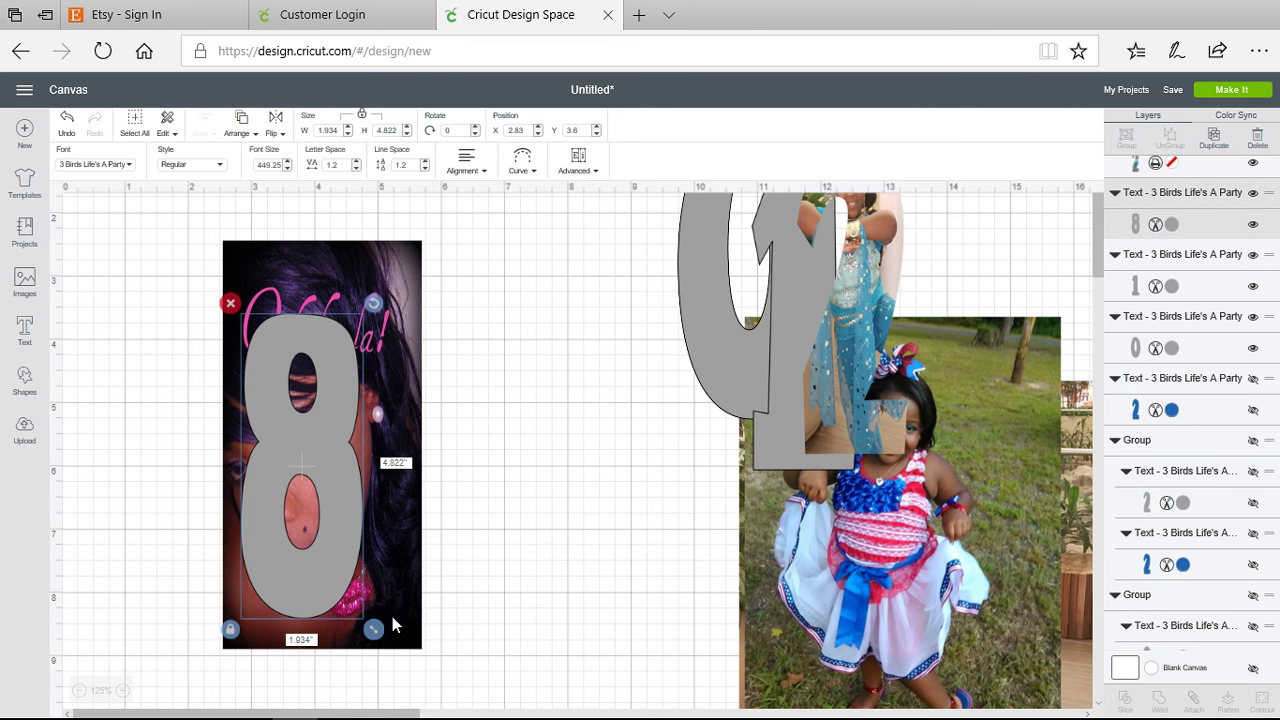
left_click(416, 626)
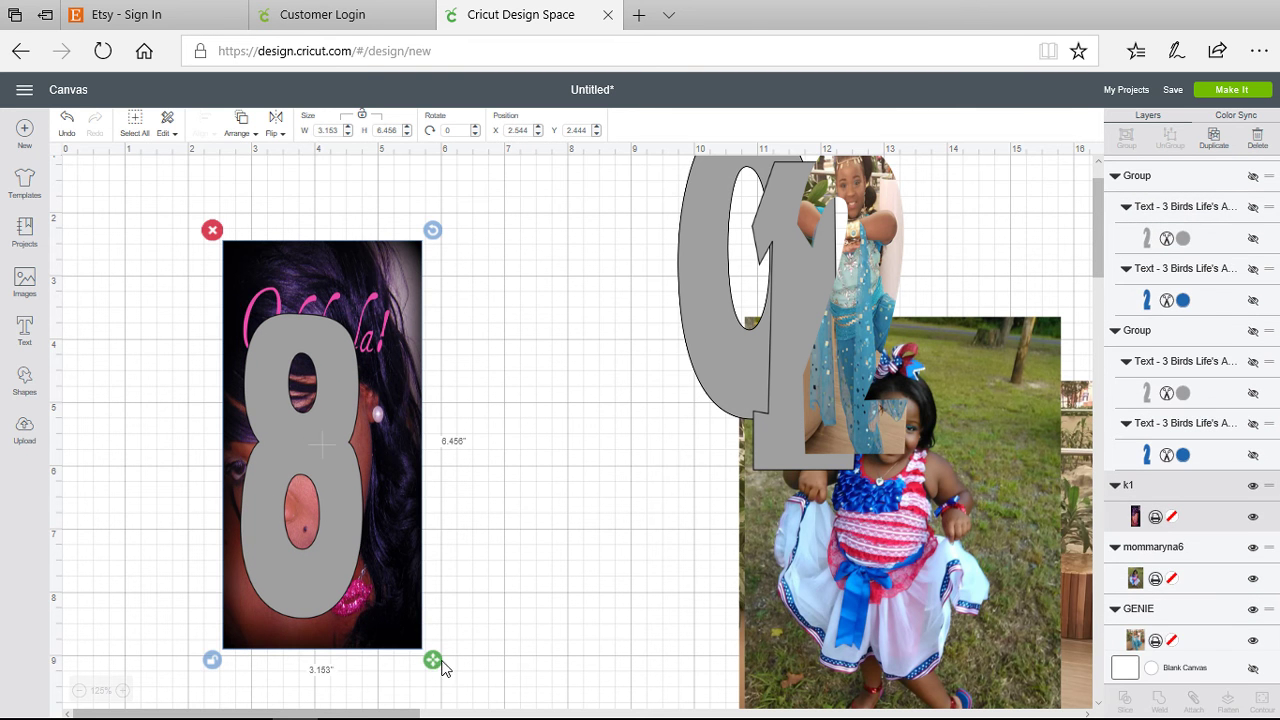
left_click_drag(434, 660, 430, 632)
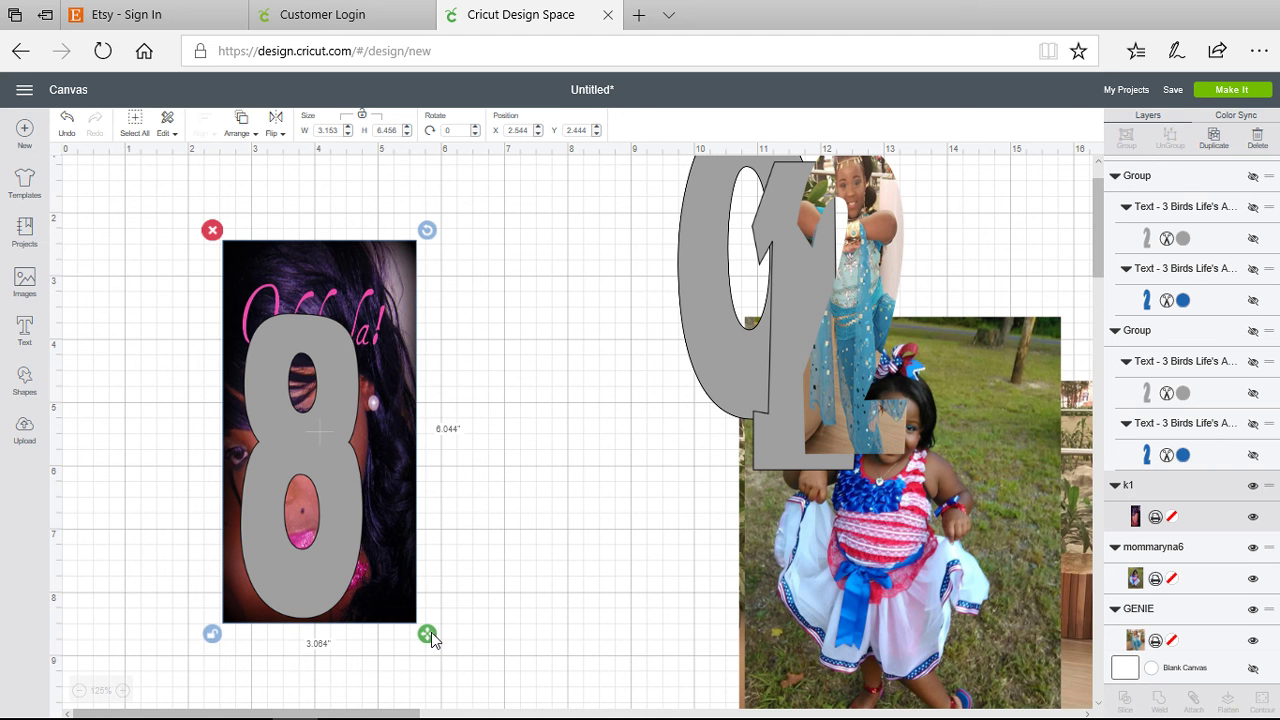
left_click_drag(336, 492, 337, 454)
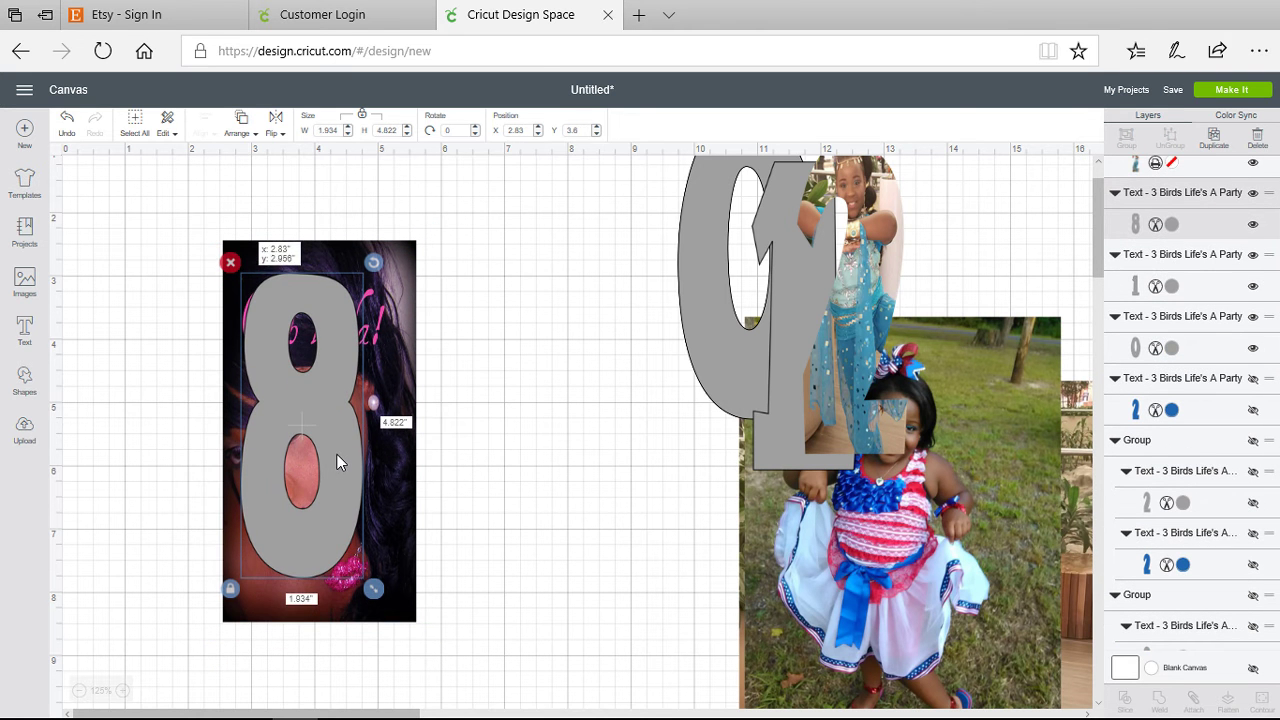
- Shrink the k1 photo to about 2.553 by 5.644 inches and place the grey 8 on it at about X 2.641, Y 3.011
left_click(401, 612)
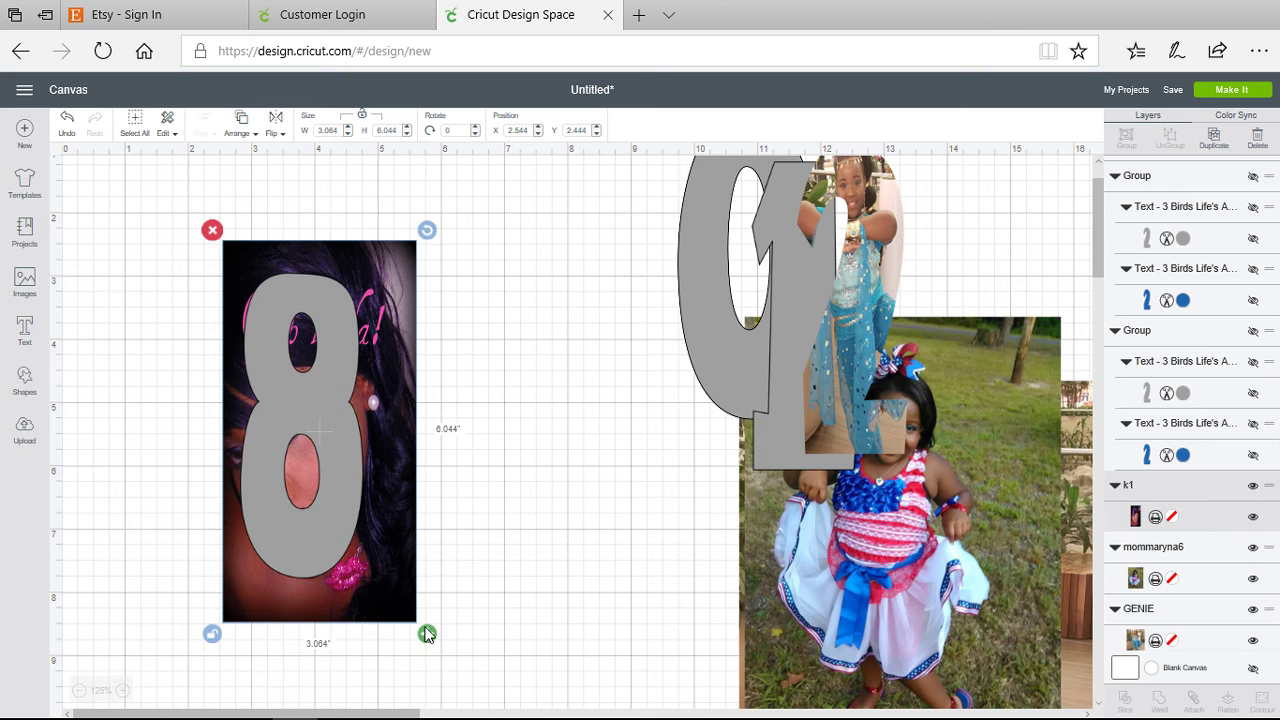
left_click_drag(427, 633, 394, 608)
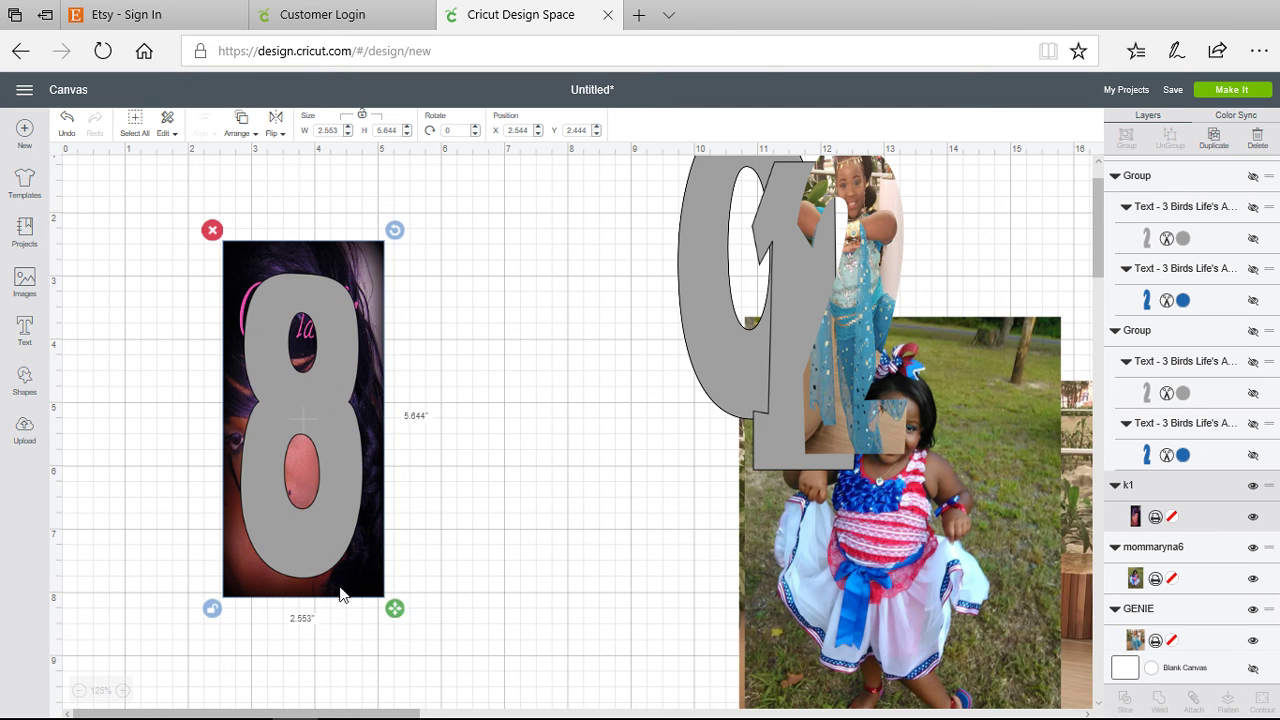
left_click_drag(333, 489, 321, 494)
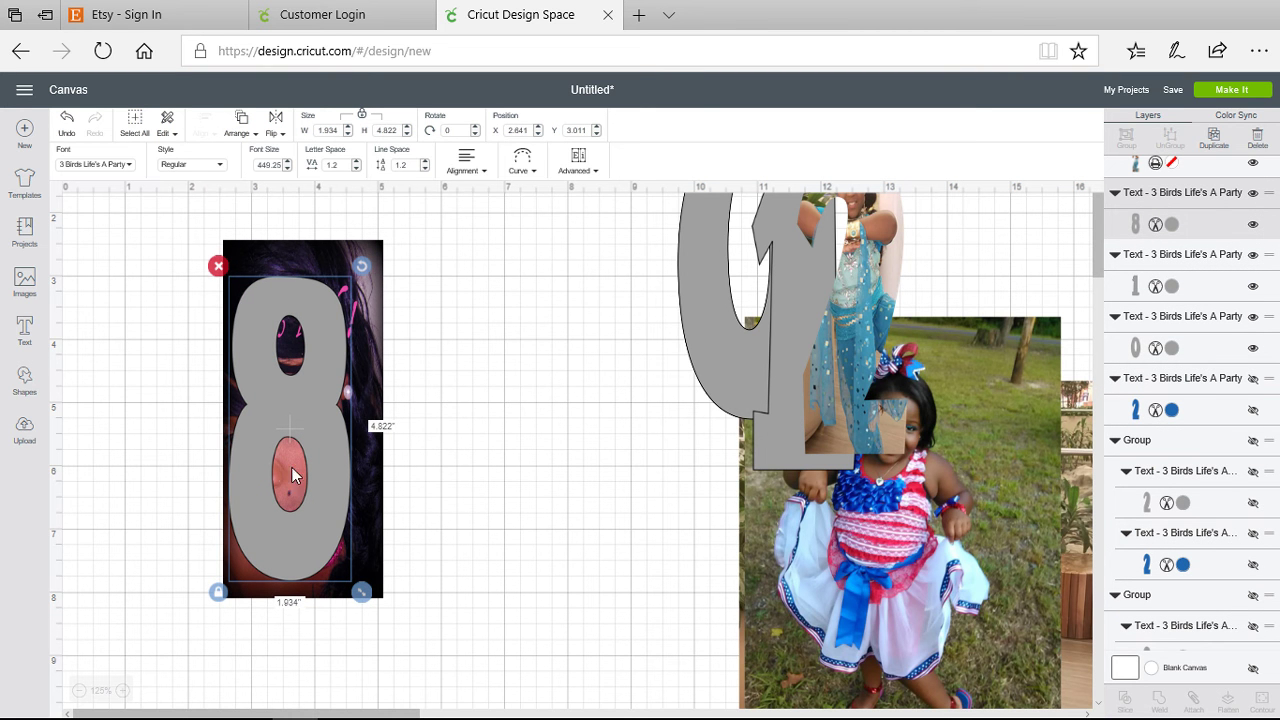
- Slice the k1 photo with the grey 8 and delete the leftover grey 8 on top
left_click(367, 482, "shift")
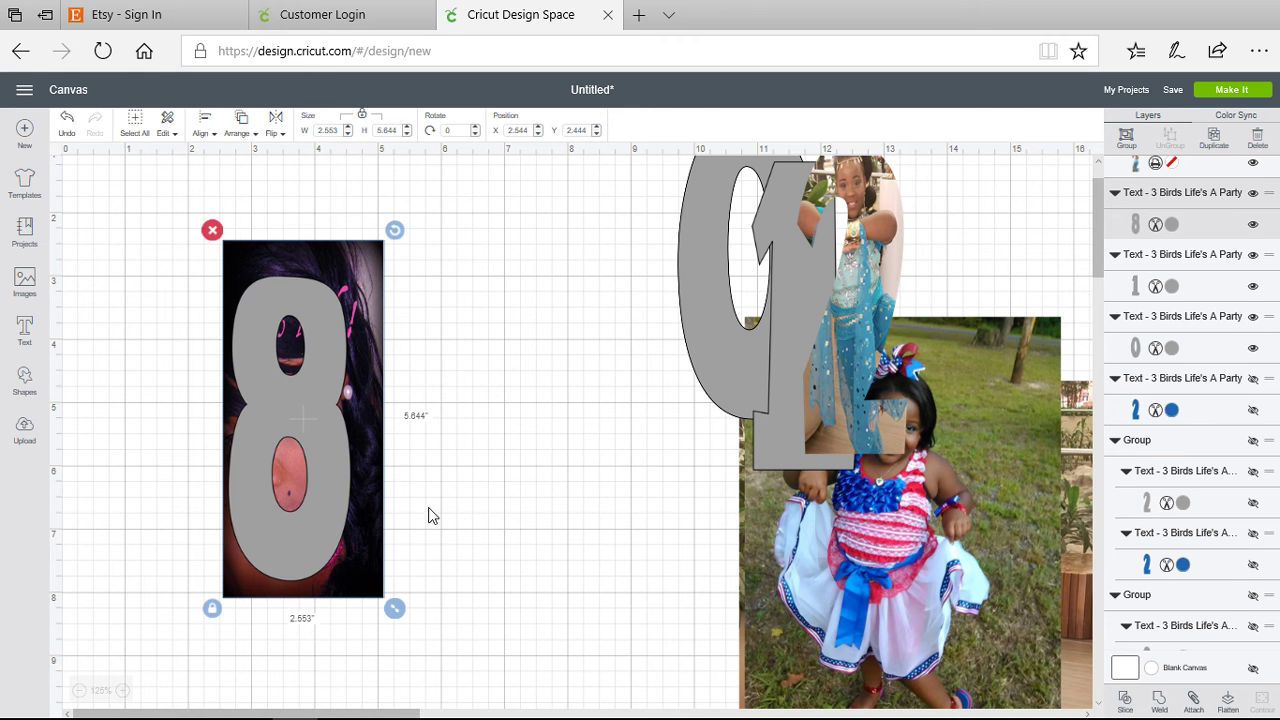
left_click(1125, 700)
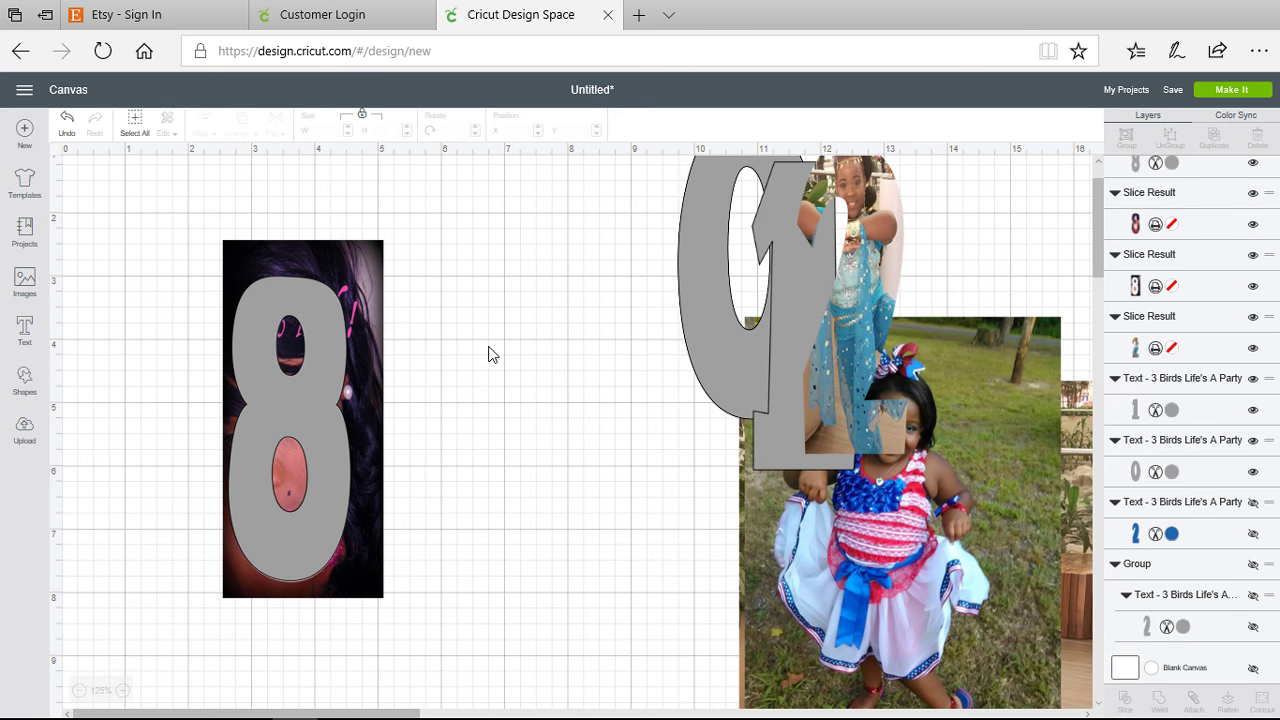
left_click(302, 411)
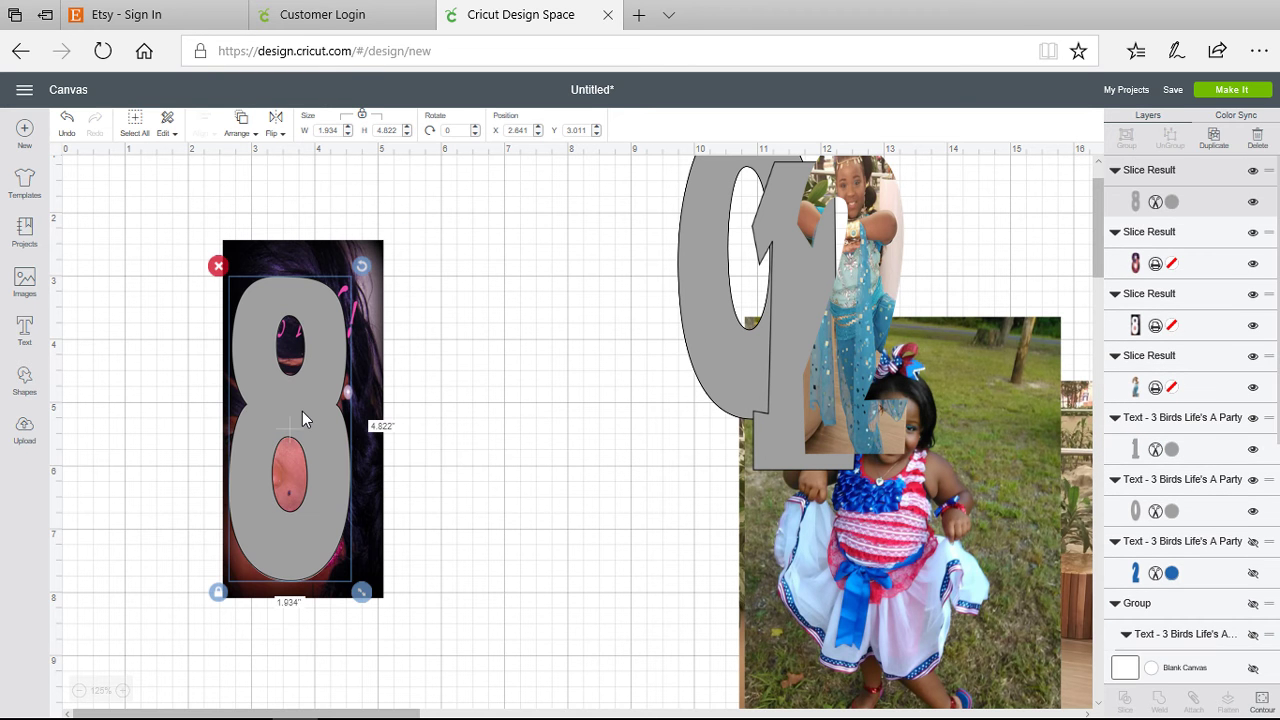
left_click(222, 267)
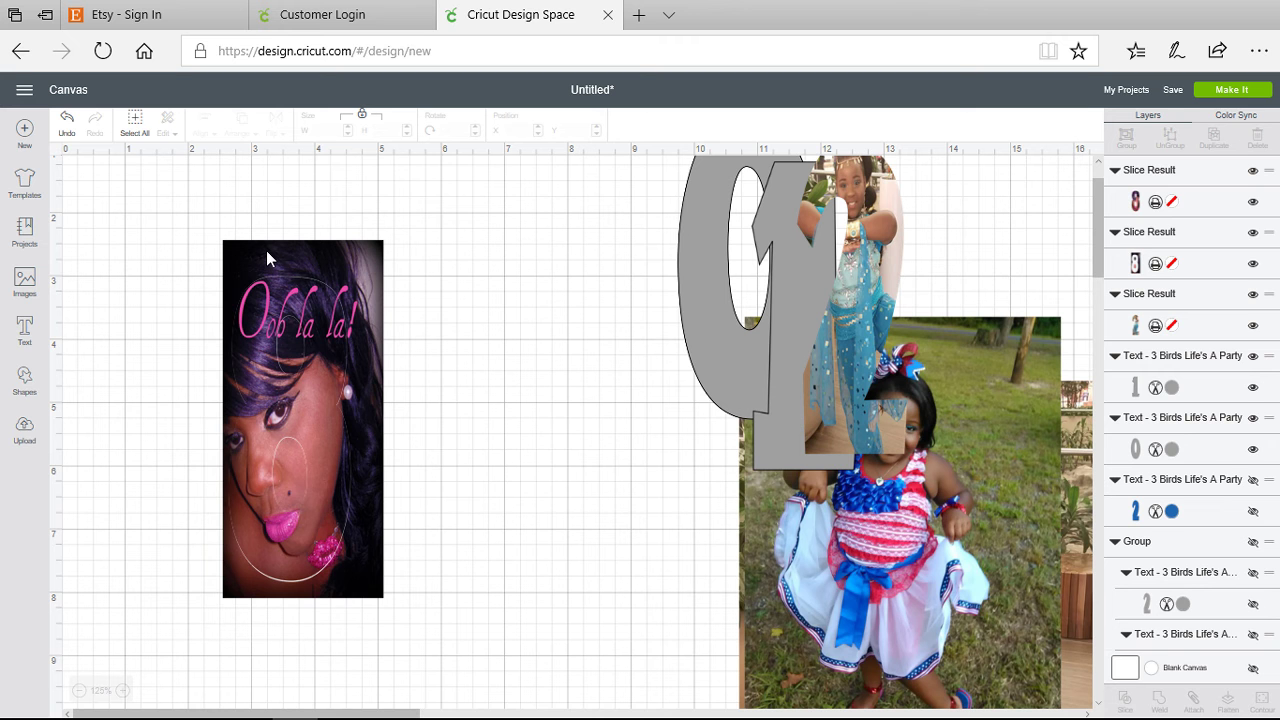
- Delete the k1 photo remnant around the cut and move the photo-filled 8 aside to about X 12.763, Y 0.322
left_click(266, 250)
left_click_drag(266, 250, 248, 270)
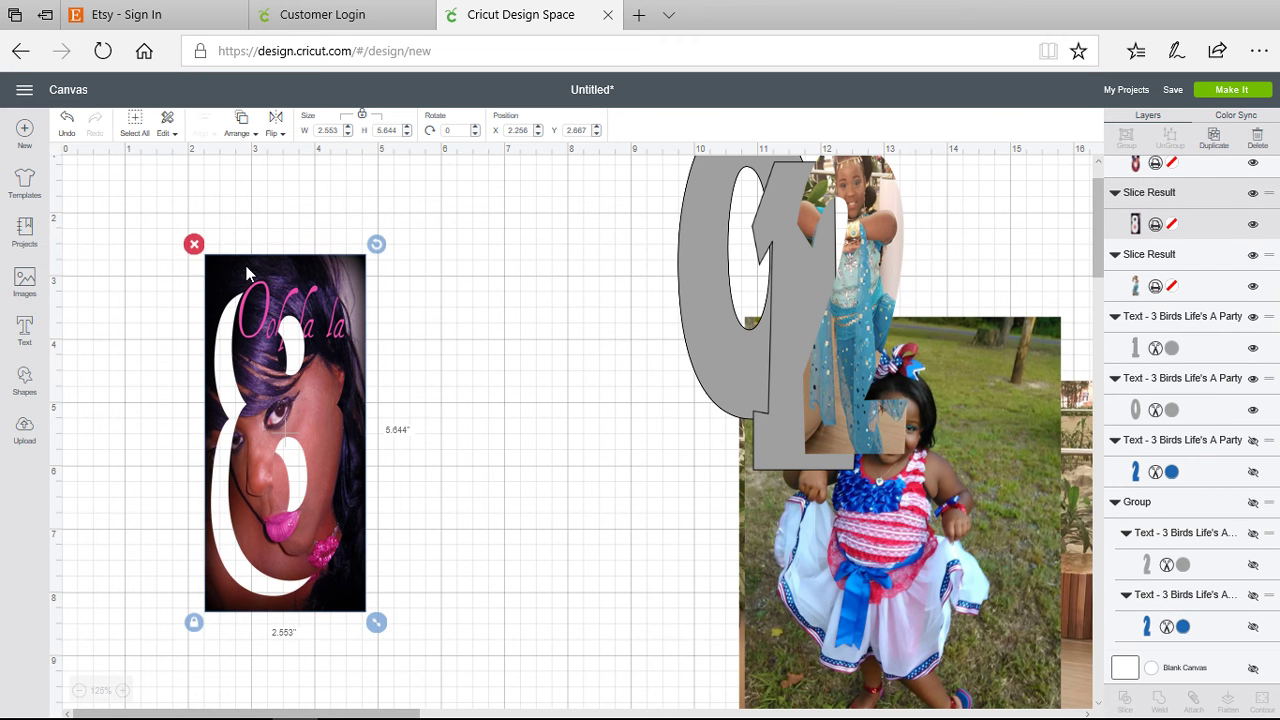
left_click(194, 245)
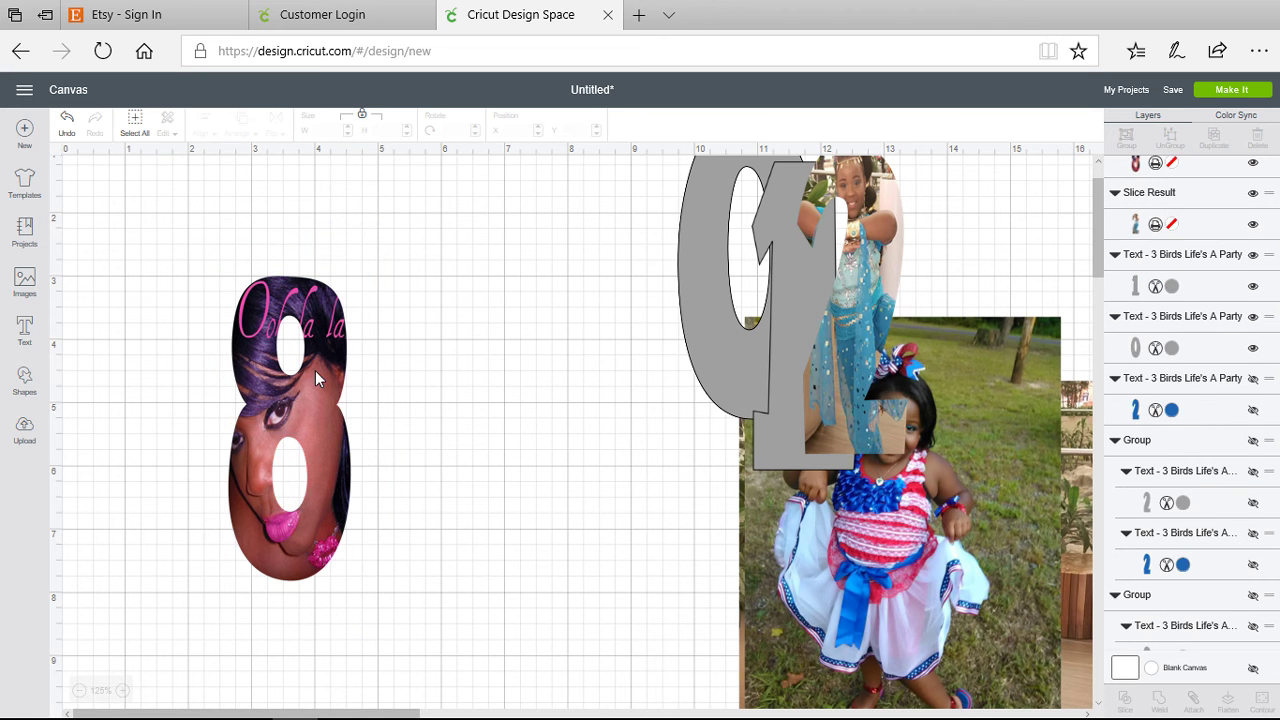
left_click_drag(315, 370, 919, 243)
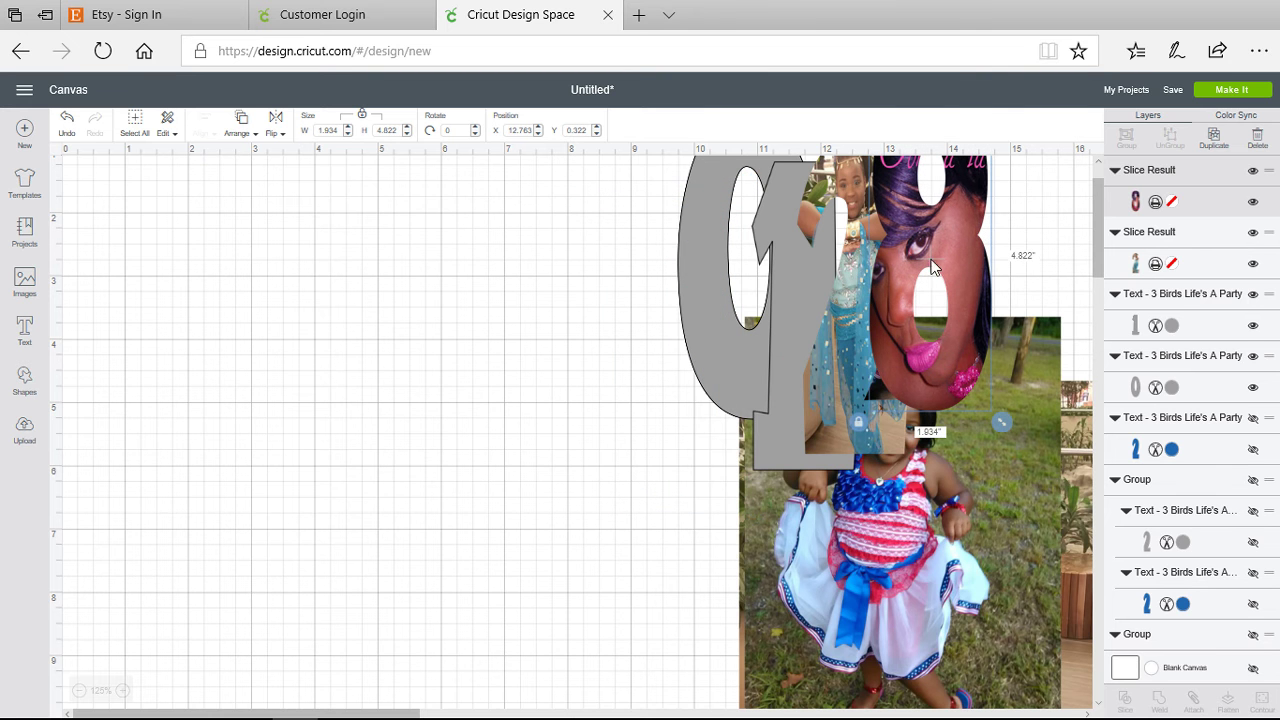
left_click_drag(817, 564, 370, 497)
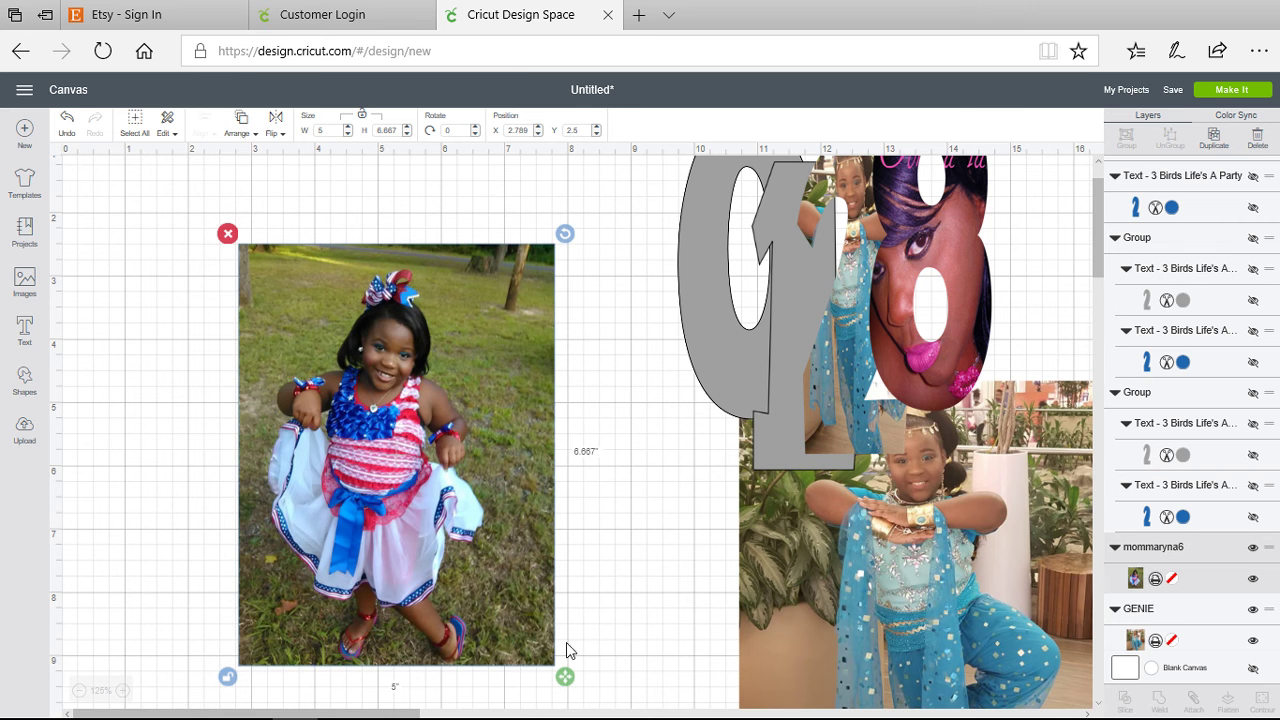
left_click_drag(566, 681, 395, 583)
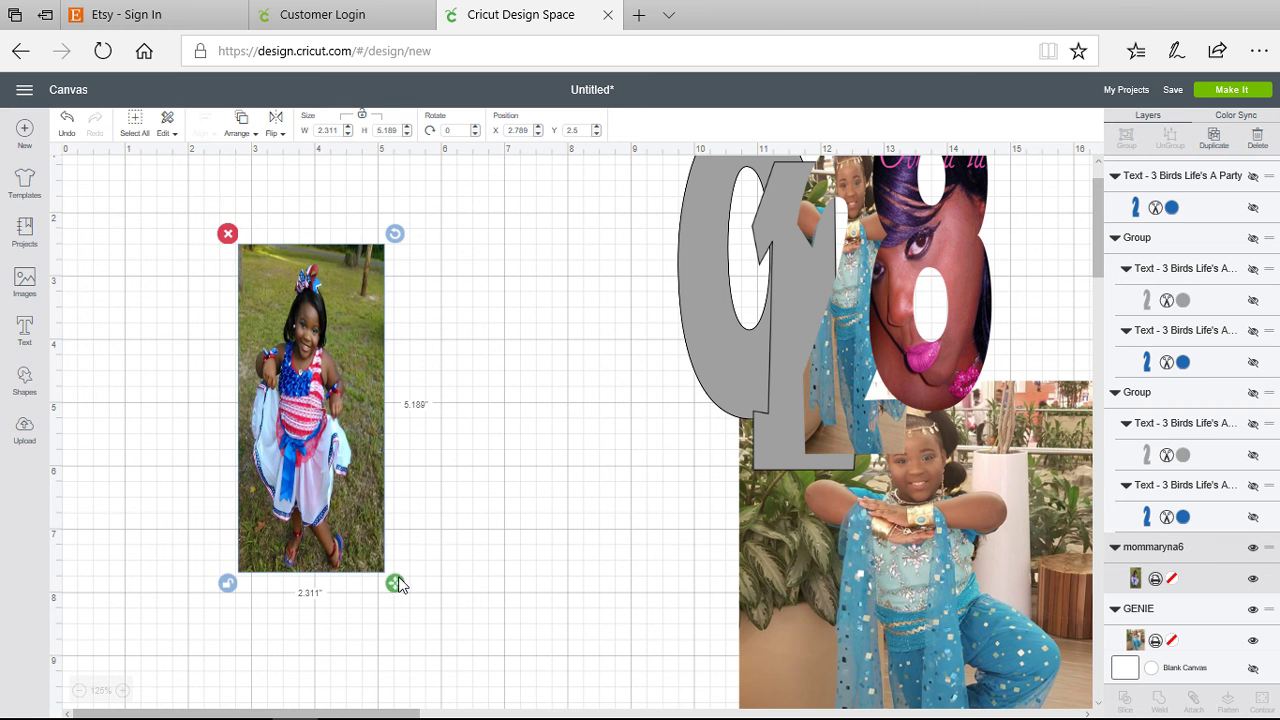
left_click_drag(779, 315, 303, 391)
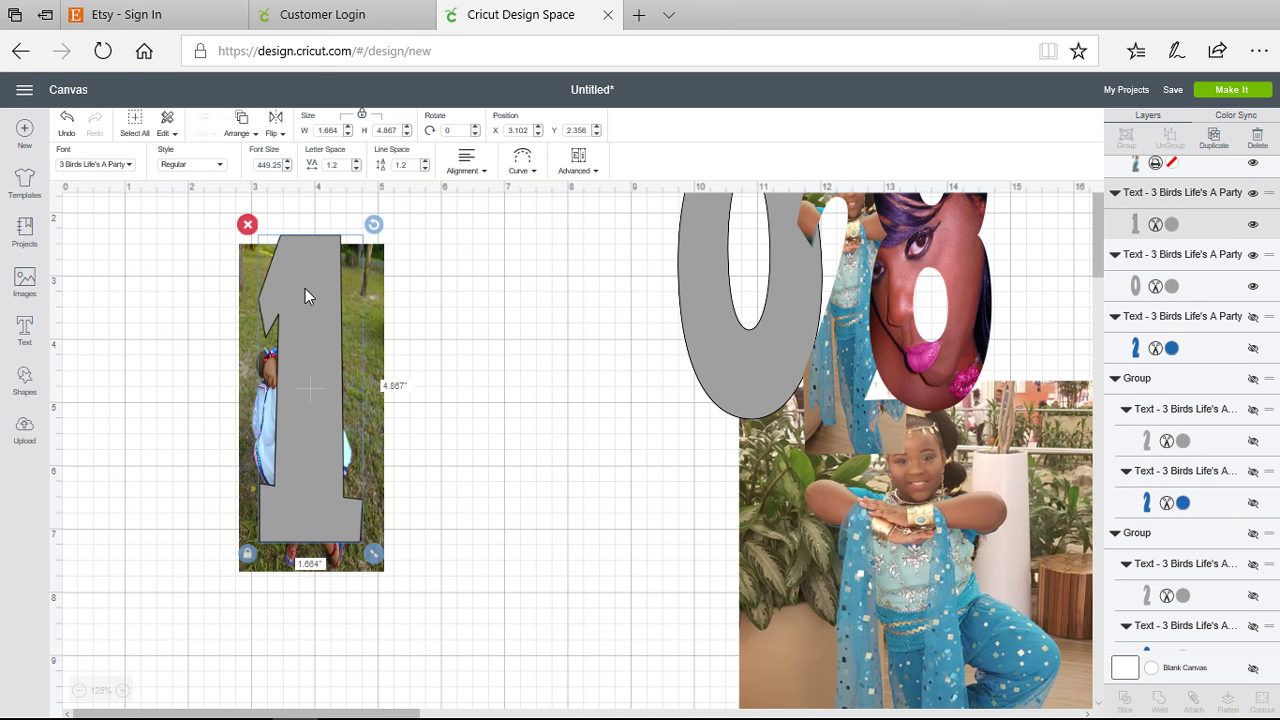
left_click_drag(305, 288, 305, 287)
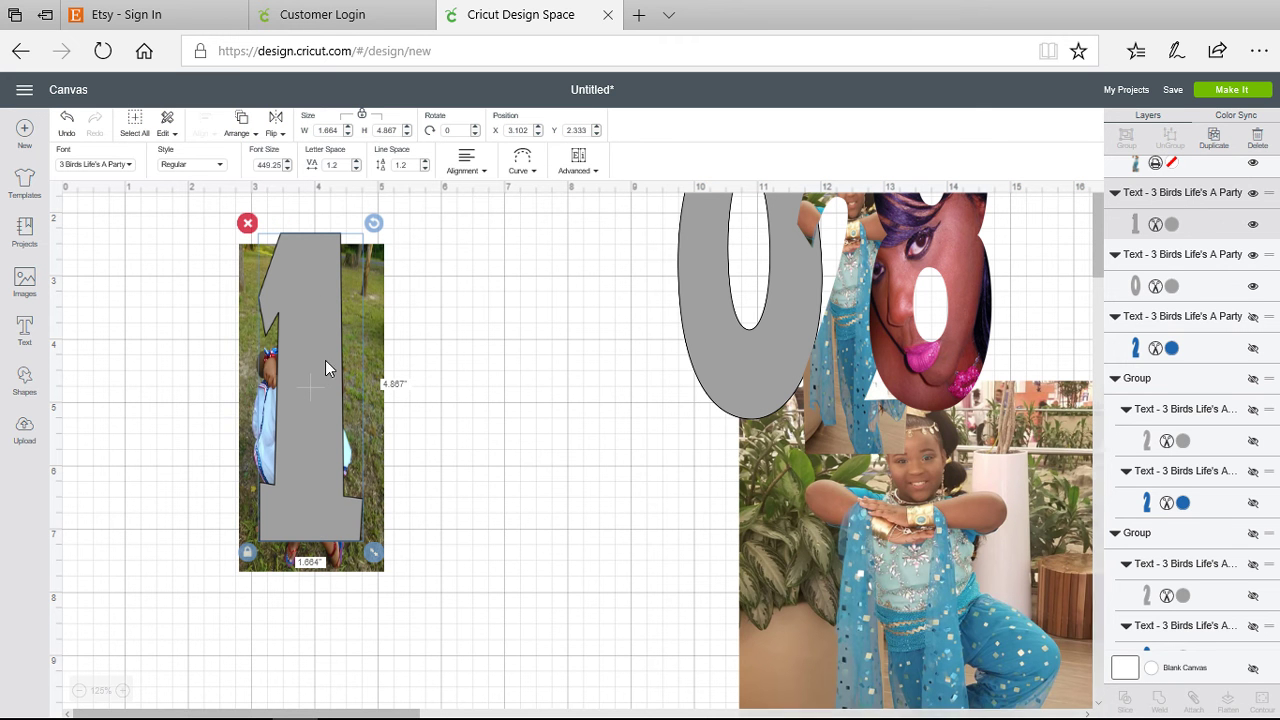
- Slice the mommaryna6 photo with the grey 1 and shift the leftover grey 1 to about X 3.058, Y 2.956
left_click(377, 348, "shift")
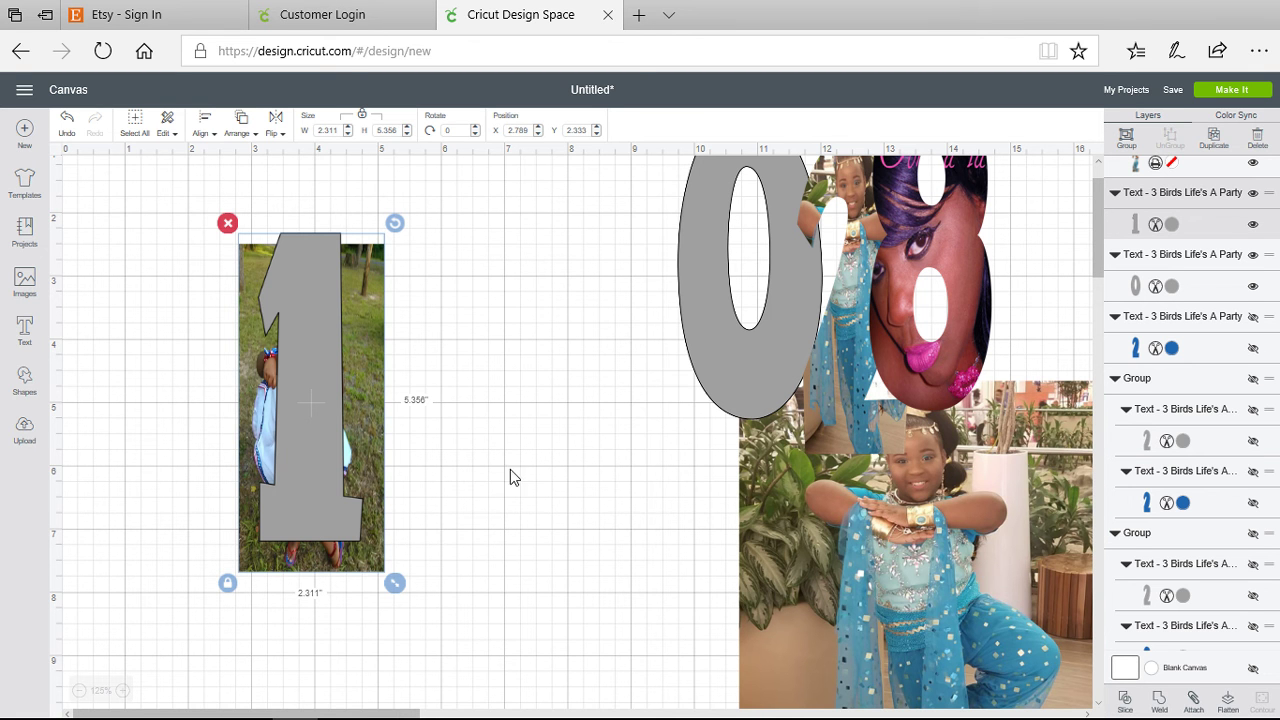
left_click(1125, 701)
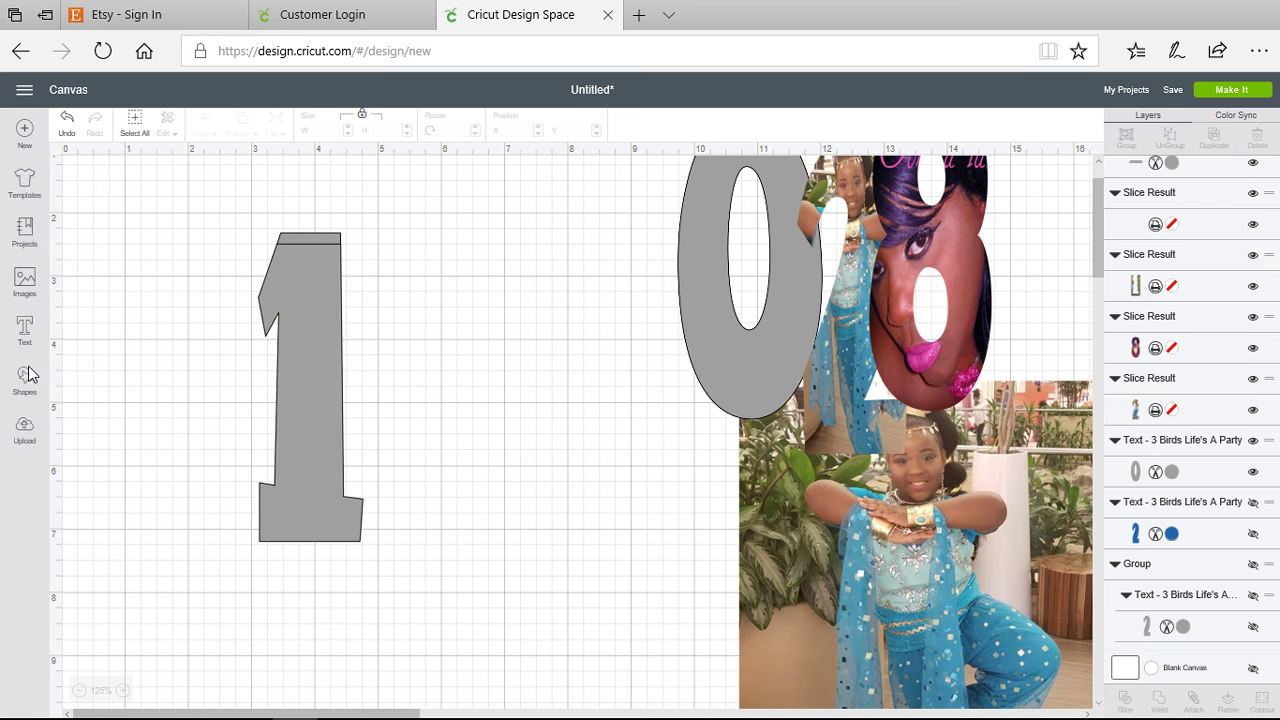
left_click_drag(305, 281, 299, 311)
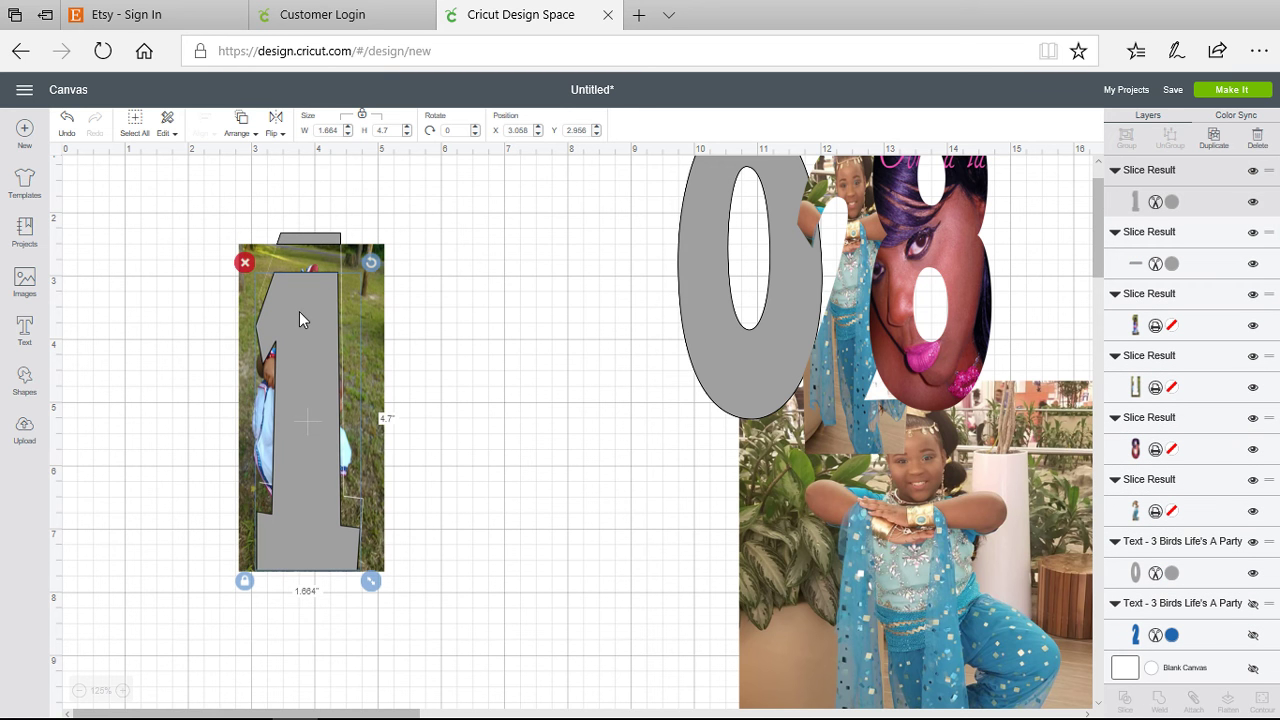
left_click(324, 232)
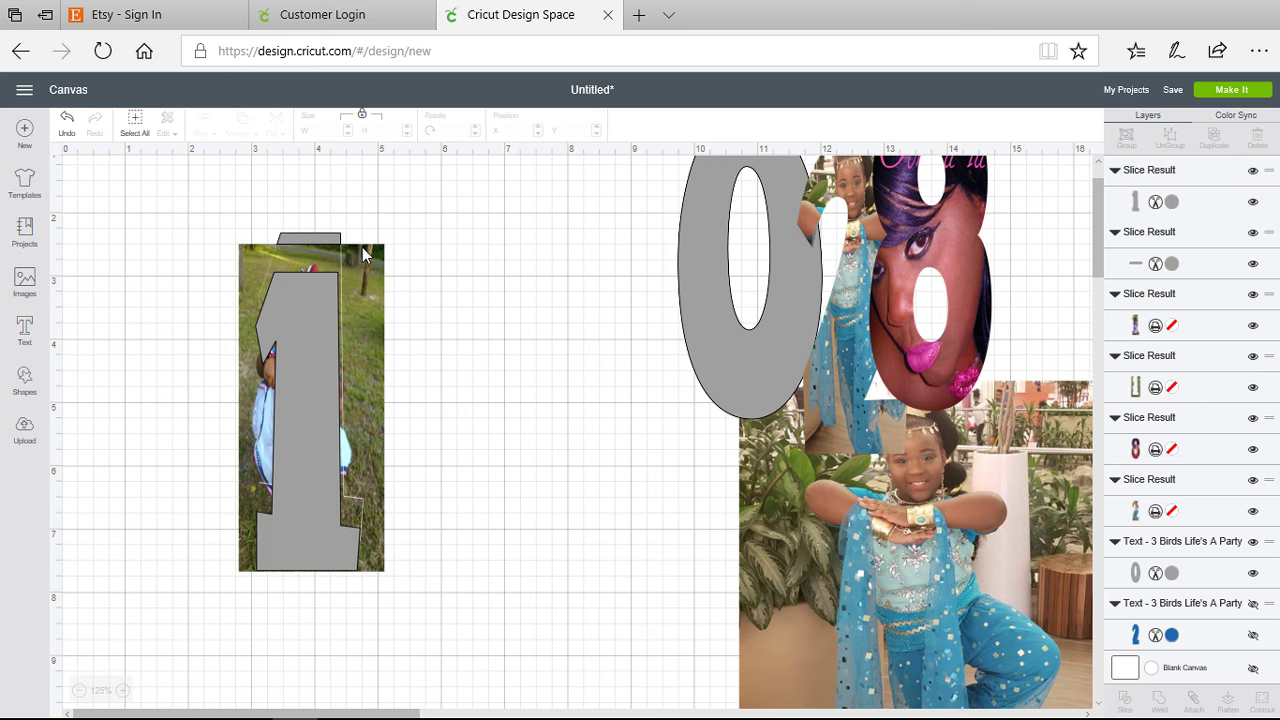
- Delete the photo remnant around the 1, the leftover grey 1, and the thin grey strip above the photo-filled 1
left_click(365, 282)
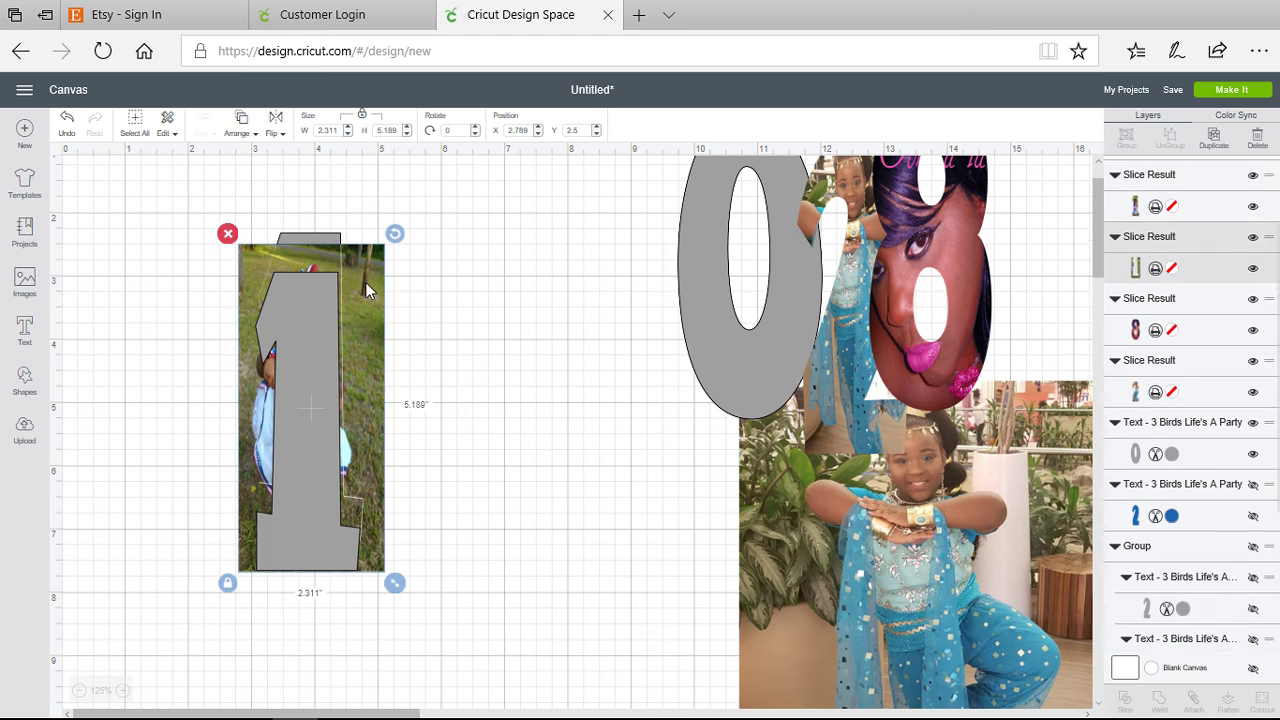
left_click(228, 234)
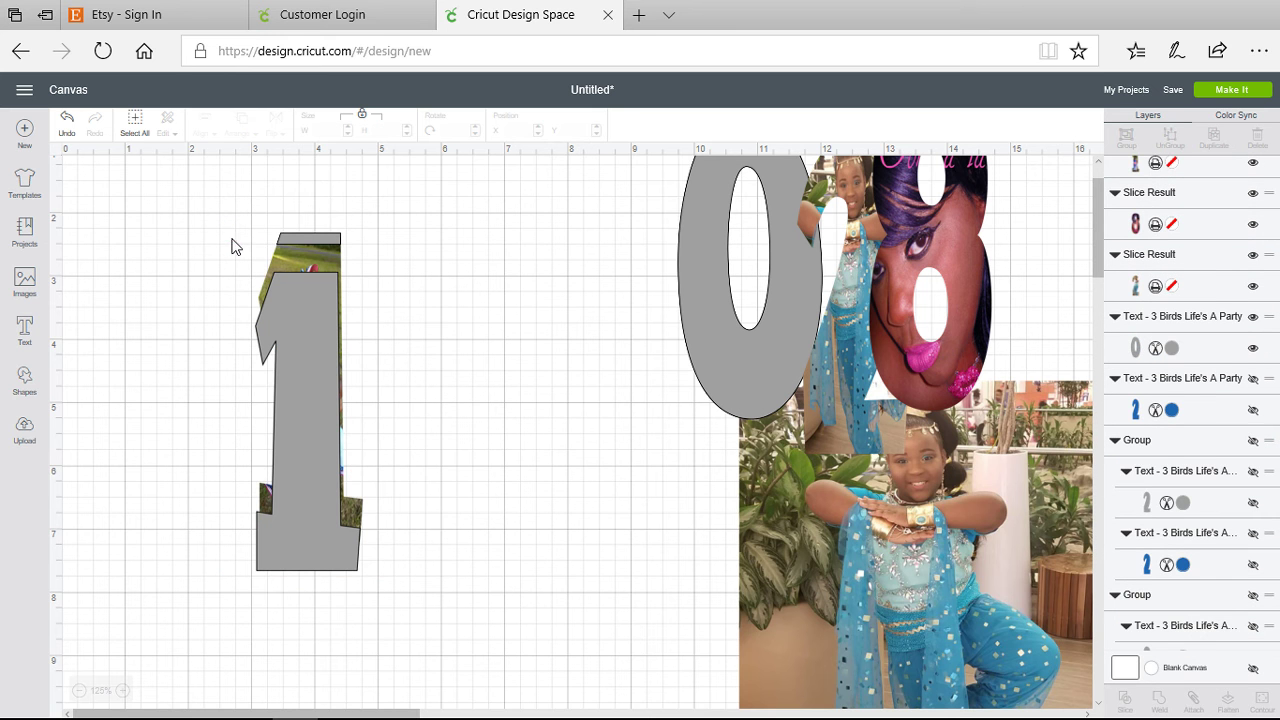
left_click(288, 264)
left_click(310, 327)
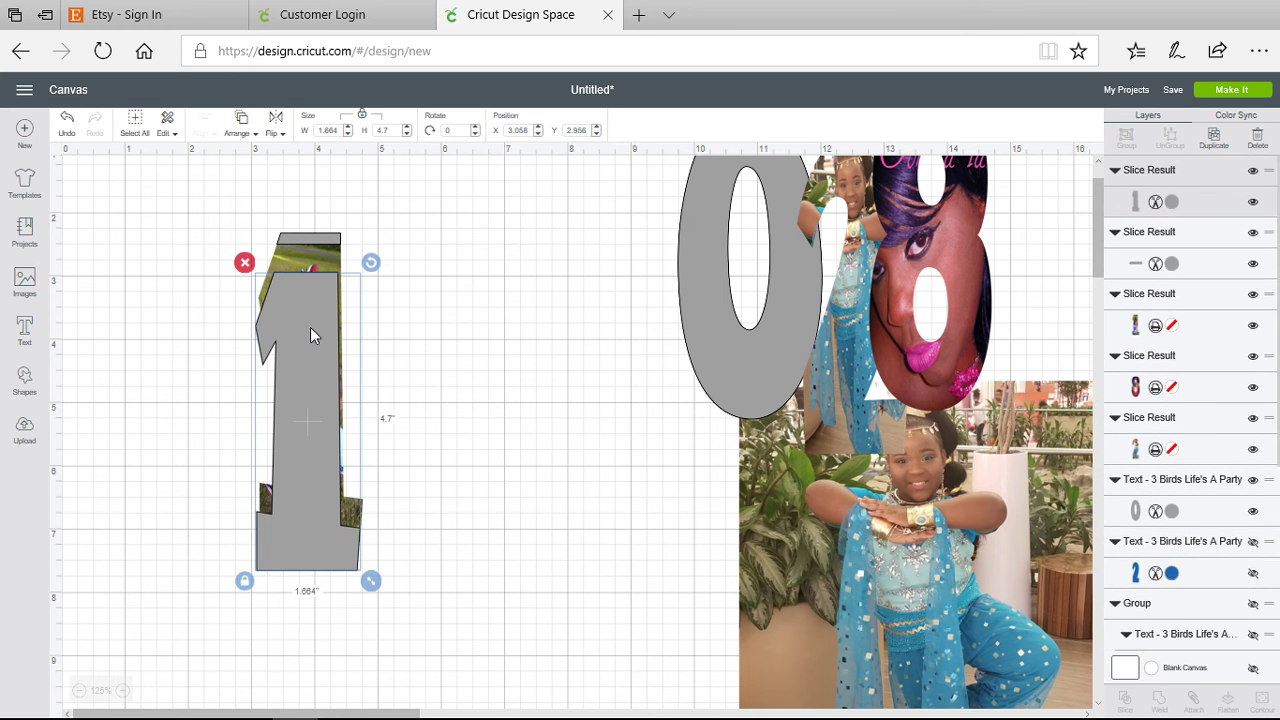
left_click(244, 262)
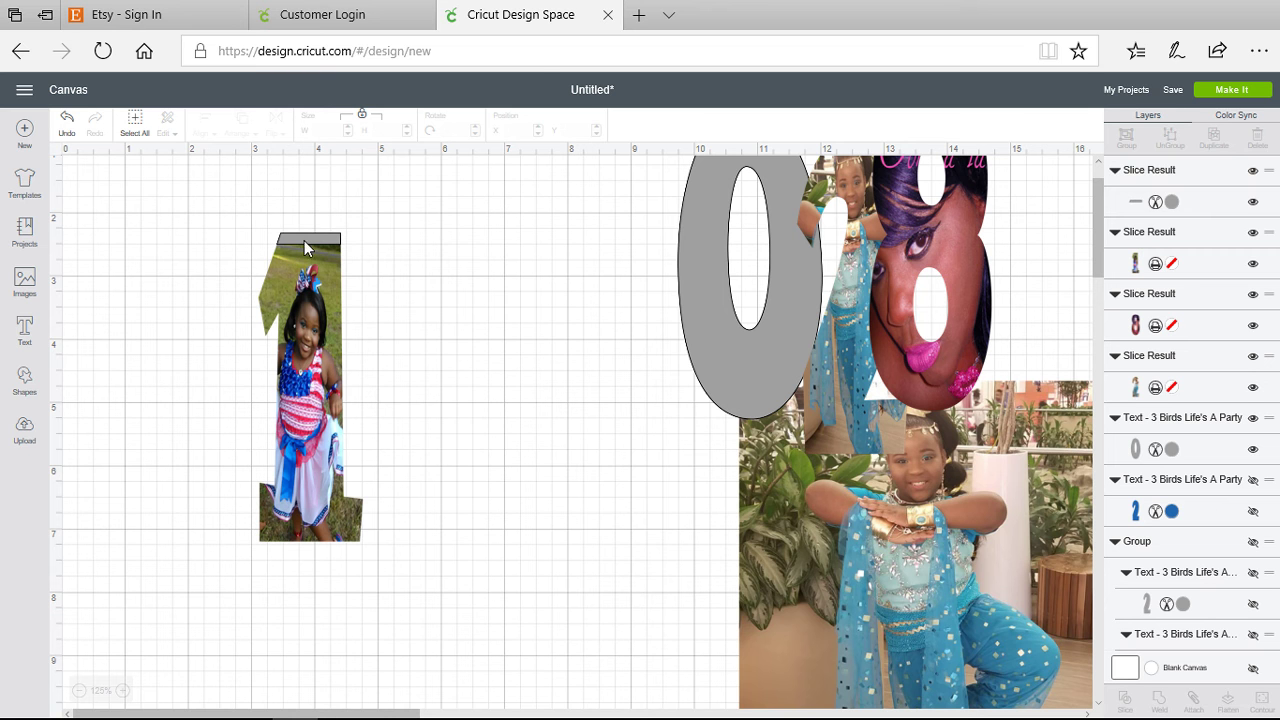
left_click(305, 242)
left_click(266, 223)
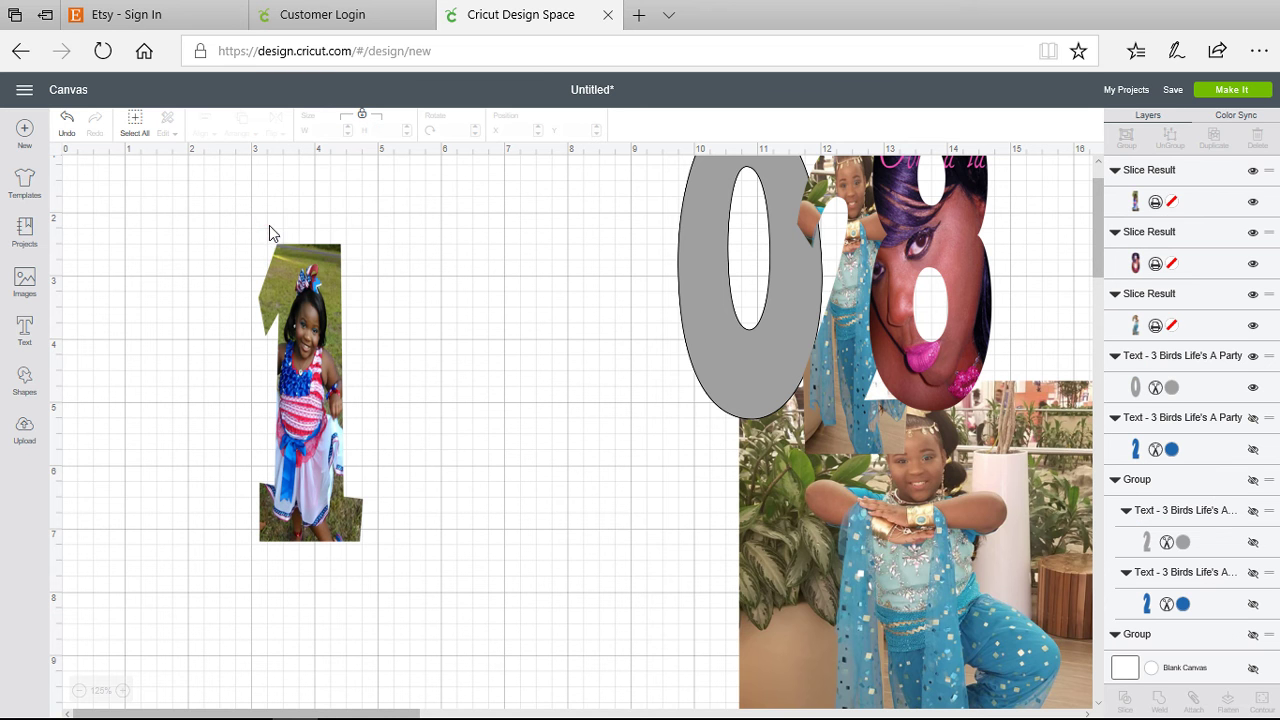
- Nudge the photo-filled 1 downward, and undo that move, the deletions and the slice of the photo with the grey 1
left_click_drag(323, 325, 323, 343)
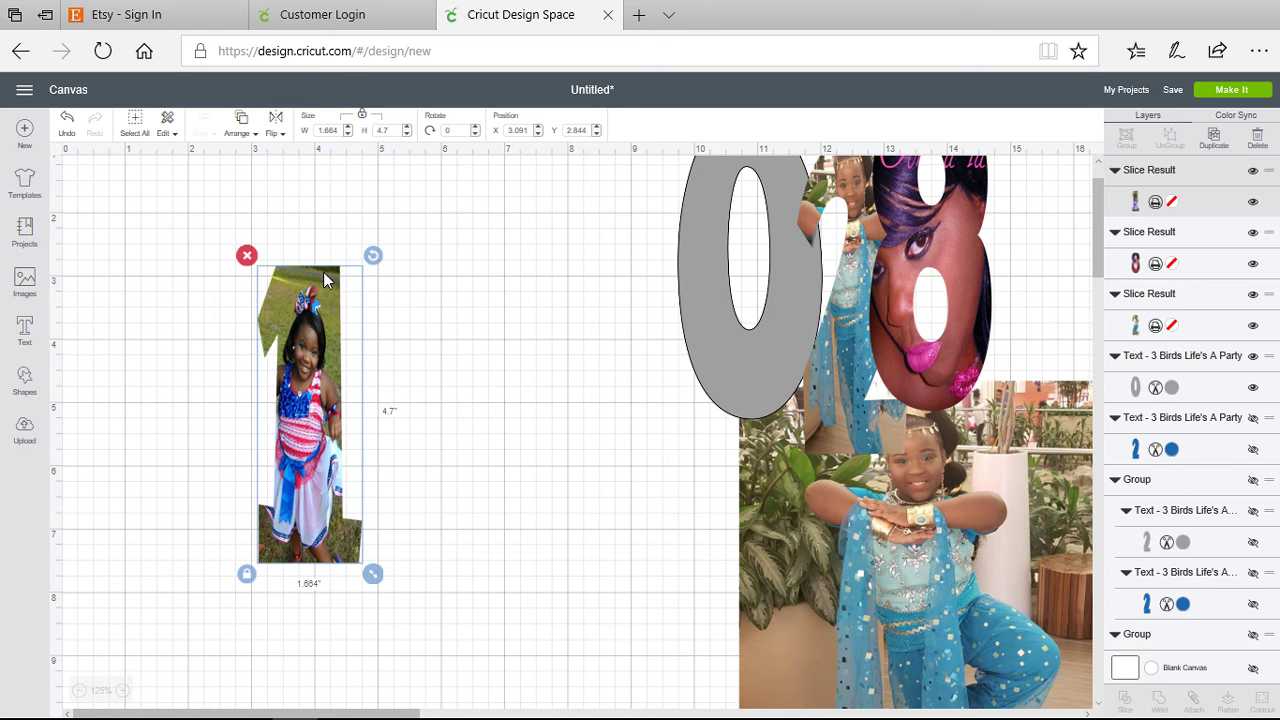
left_click(66, 122)
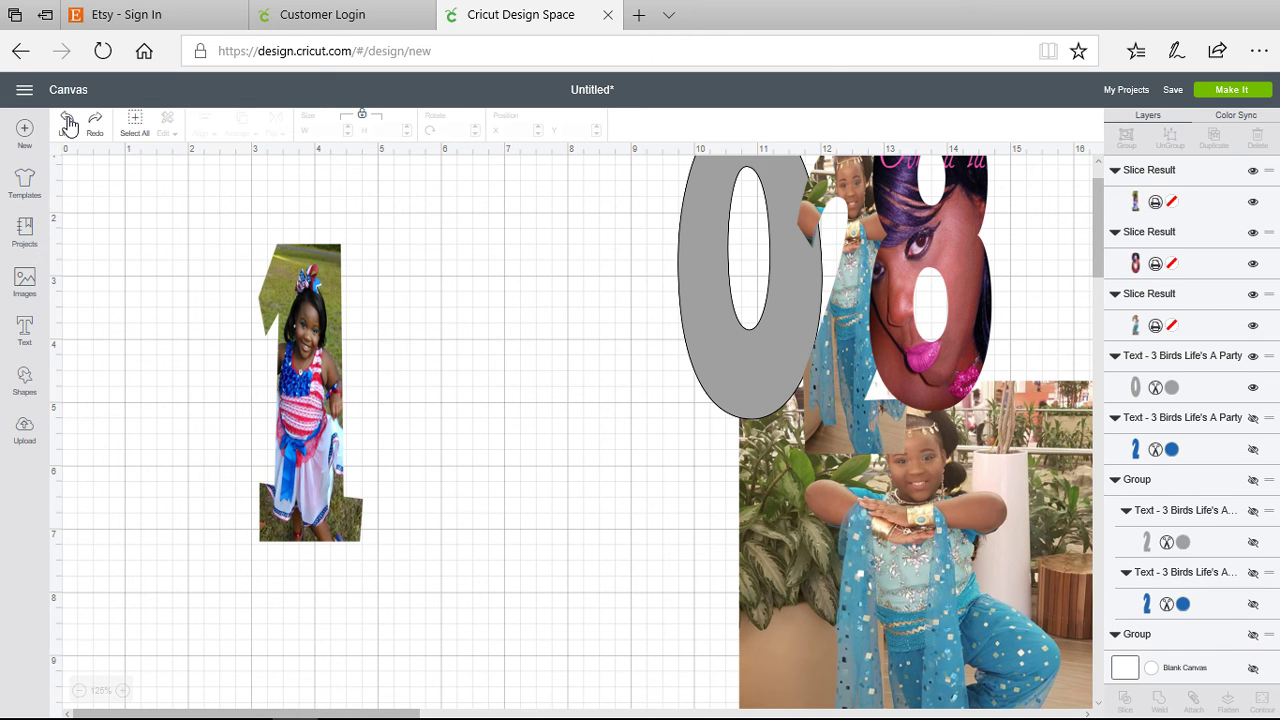
left_click(68, 123)
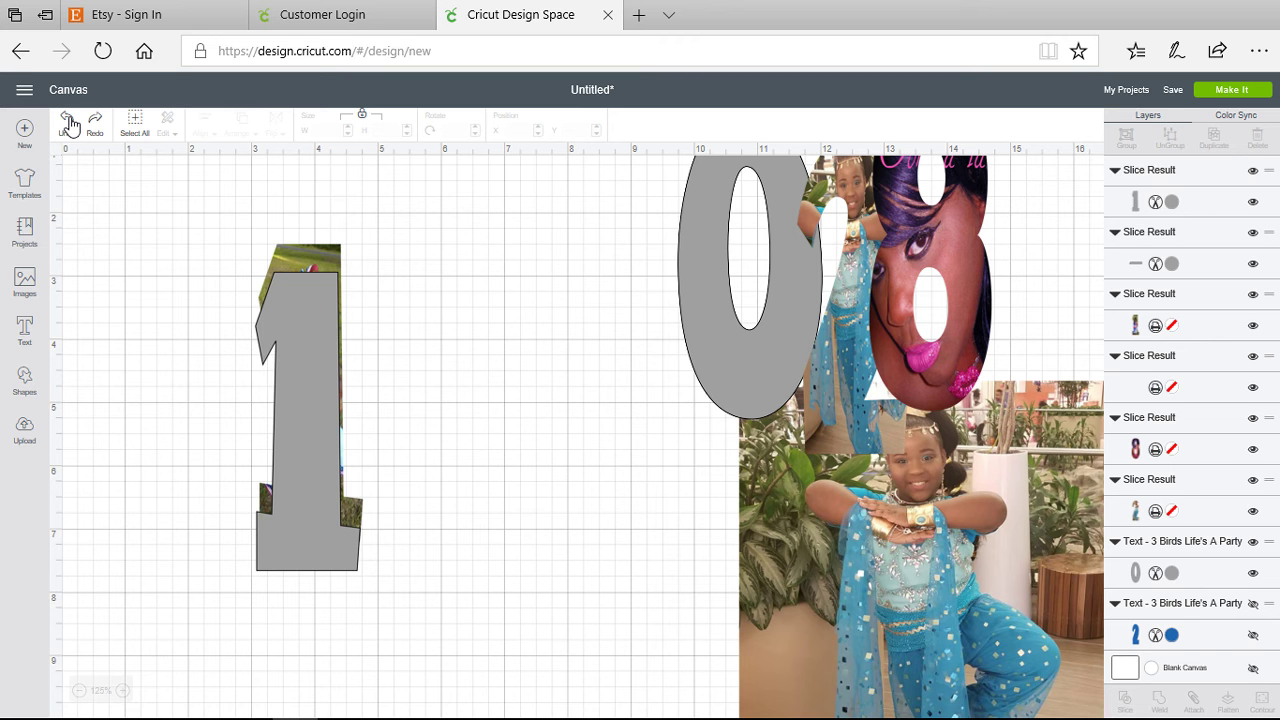
left_click(68, 122)
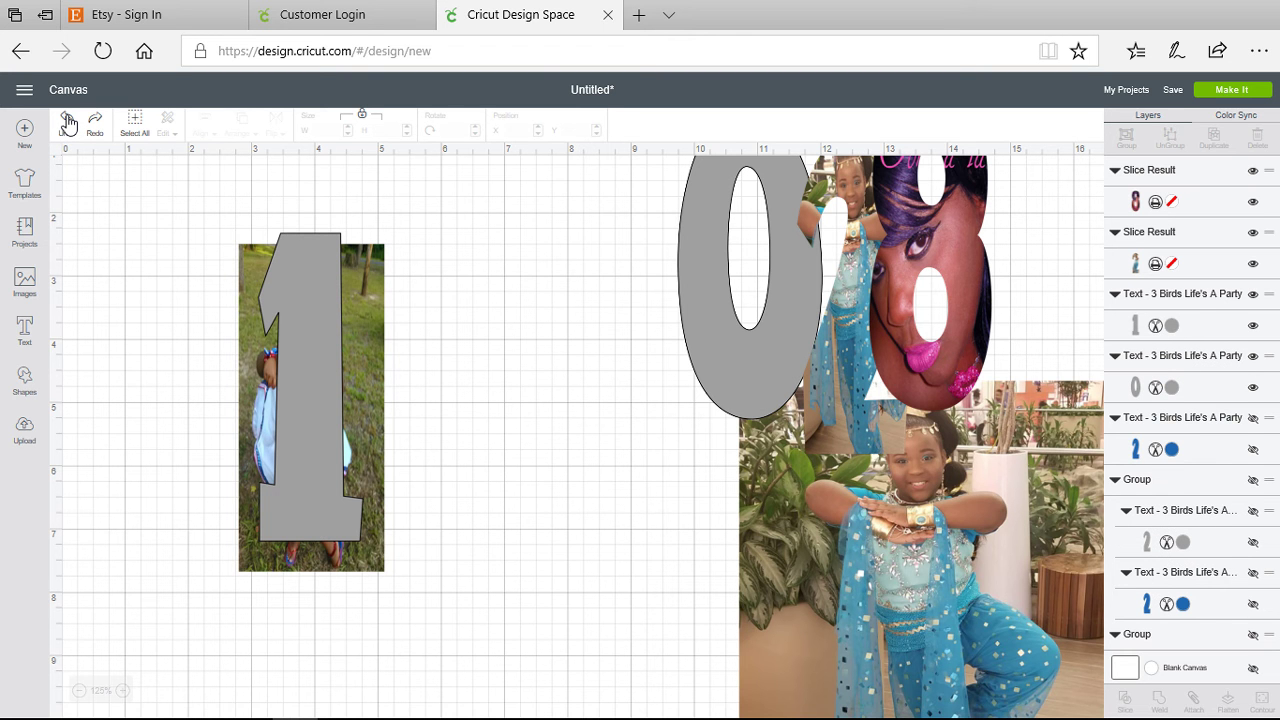
- Reposition the grey 1 fully inside its photo at about X 3.024, Y 2.689, and slice the two
left_click_drag(311, 353, 311, 369)
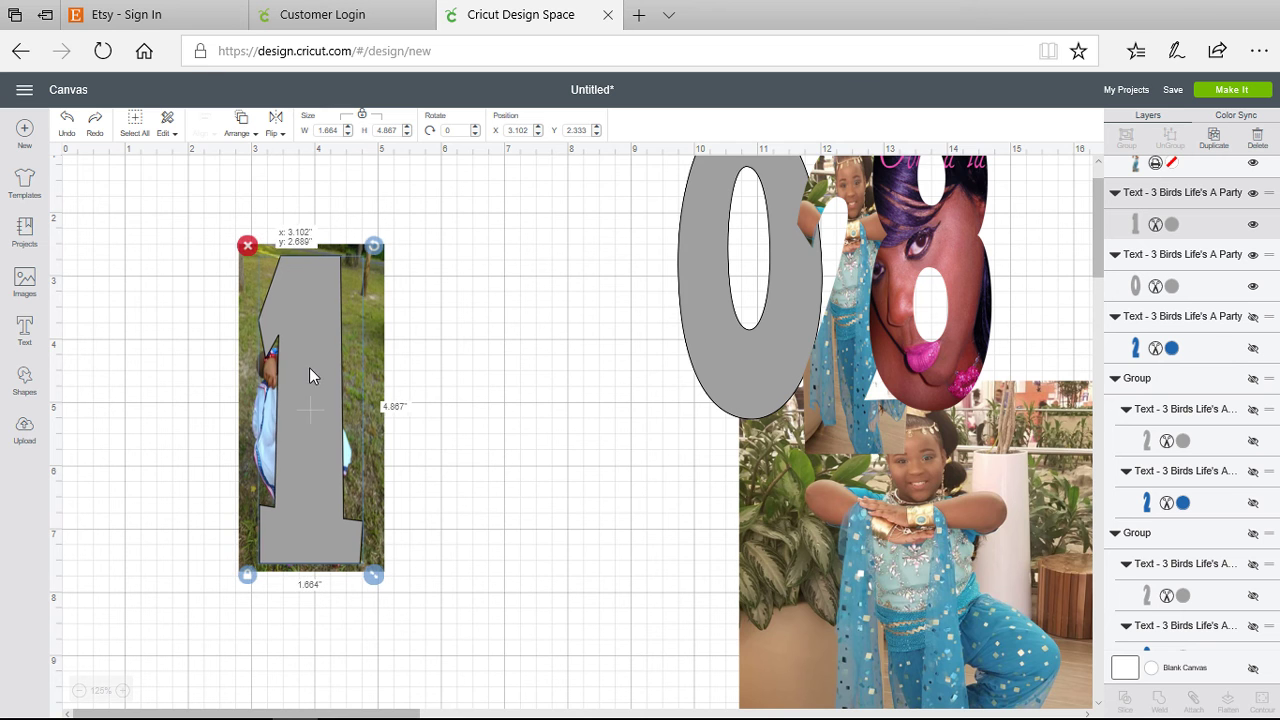
left_click(301, 300)
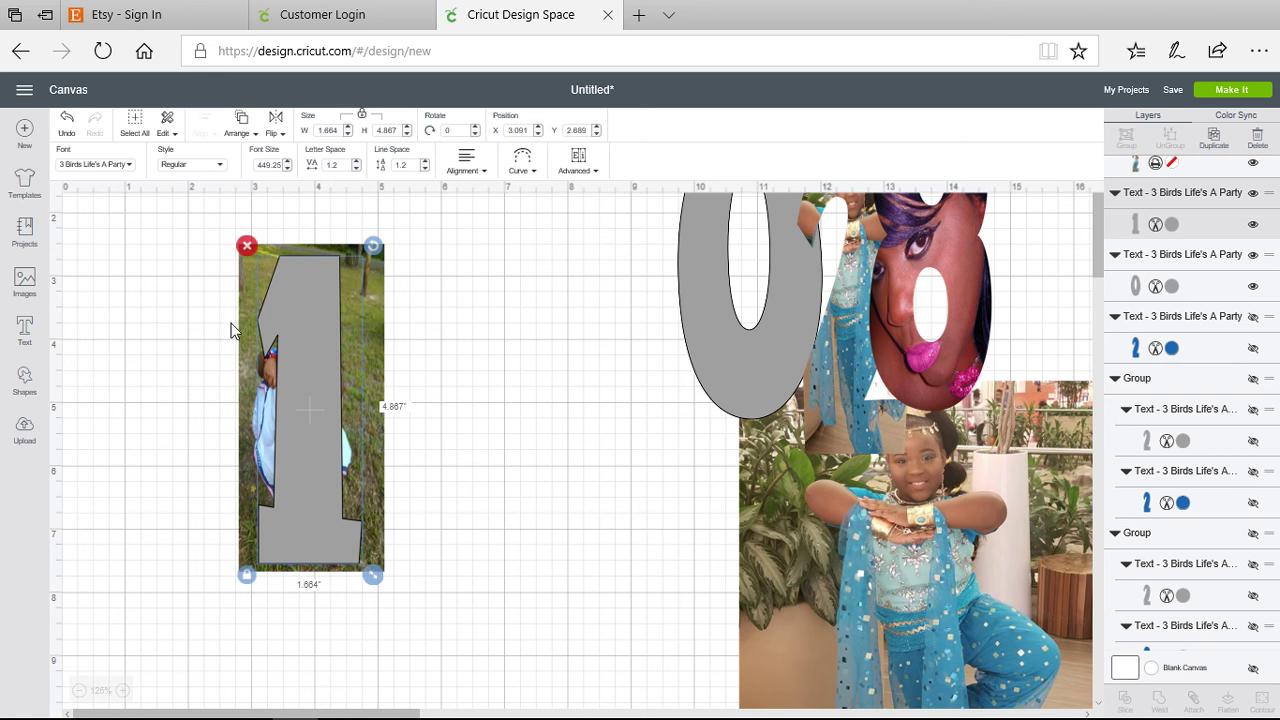
left_click_drag(292, 352, 288, 352)
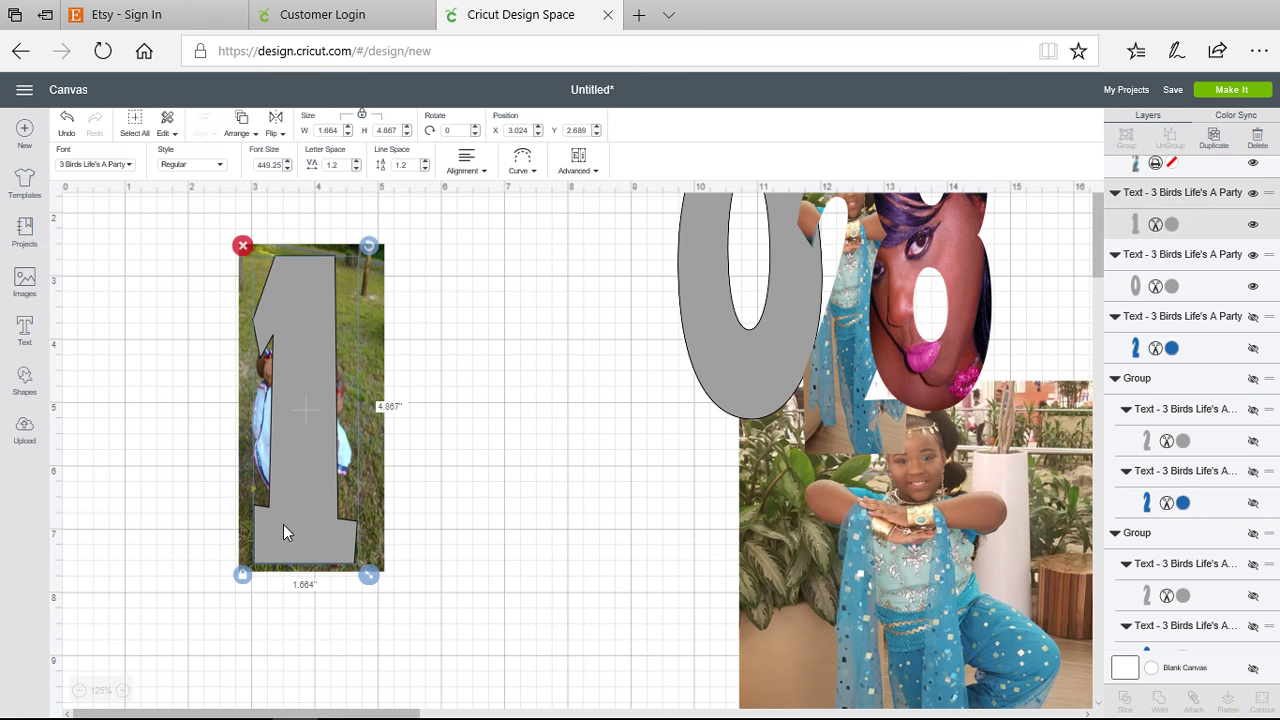
left_click(378, 360)
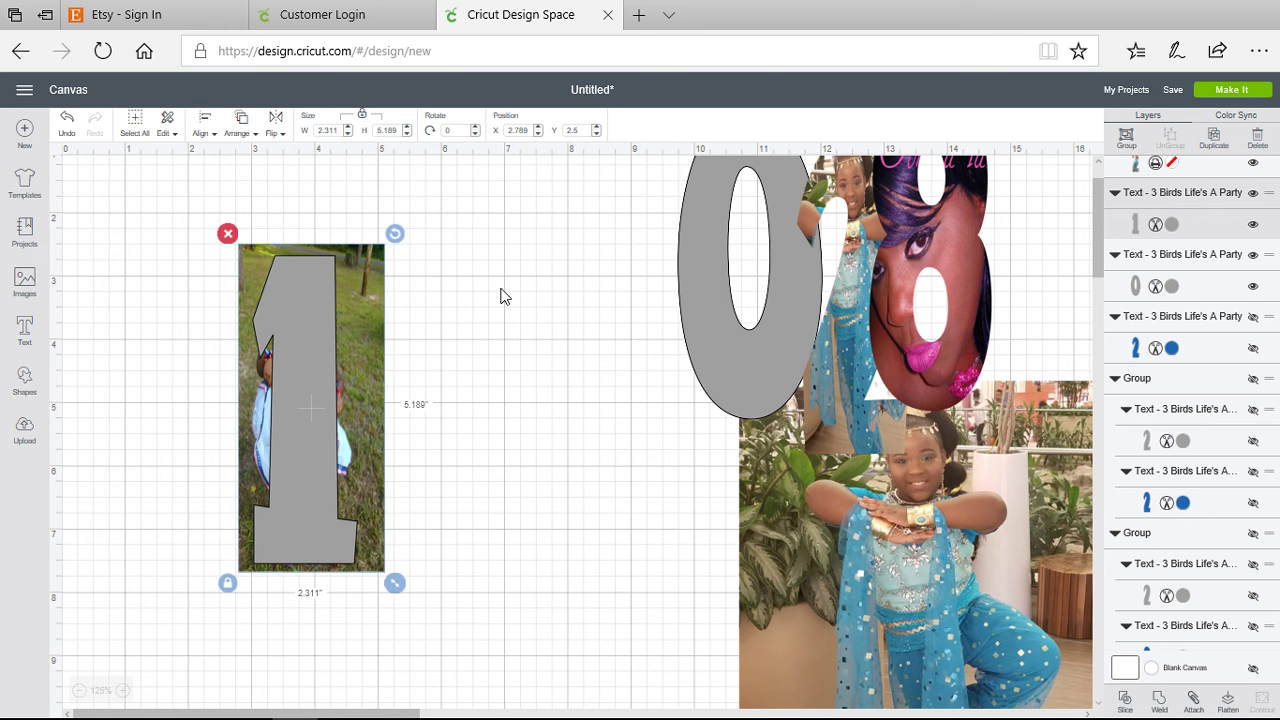
left_click(1126, 698)
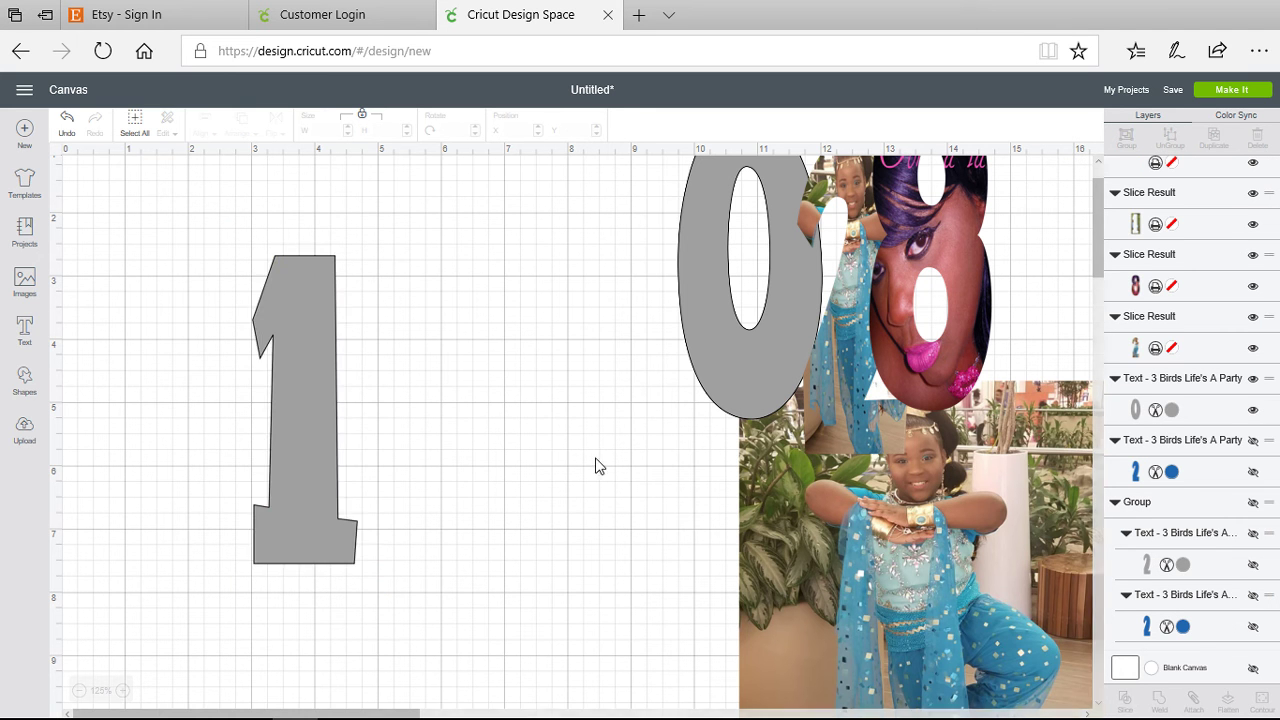
- Delete the leftover grey 1 and the photo remnant around it, and move the photo-filled 1 beside the other photo-filled digits
left_click(309, 339)
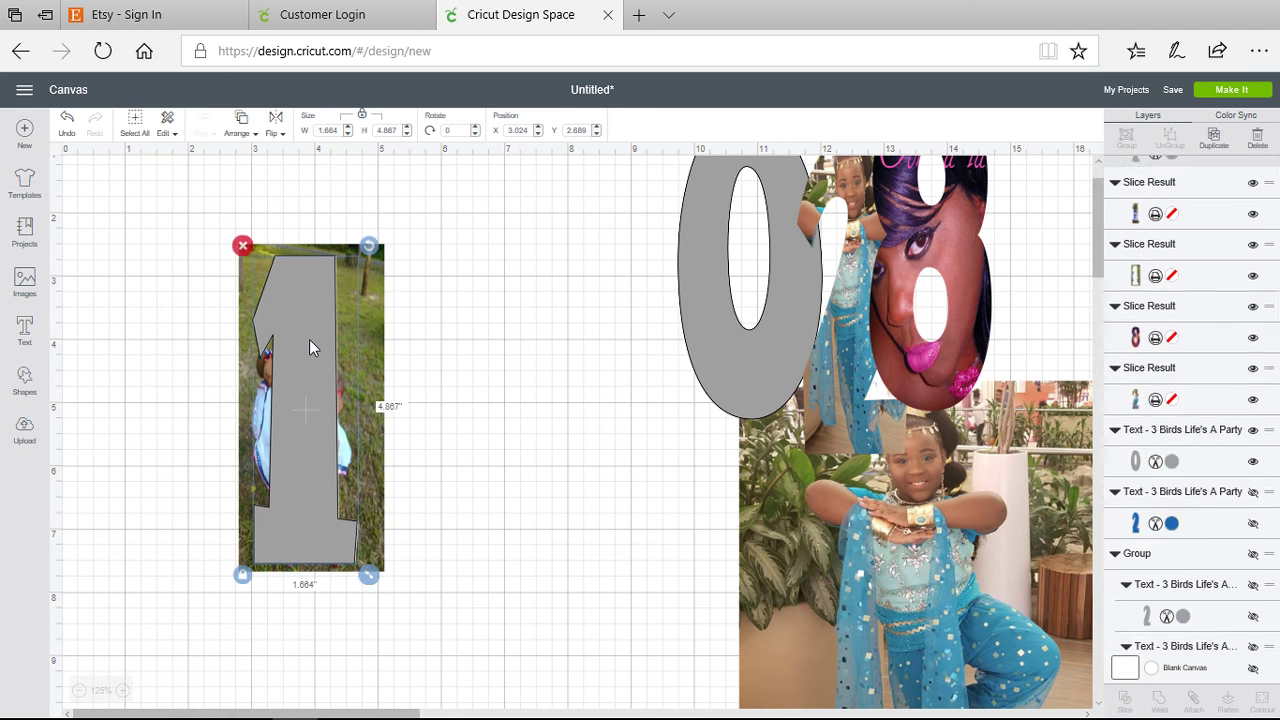
left_click(243, 249)
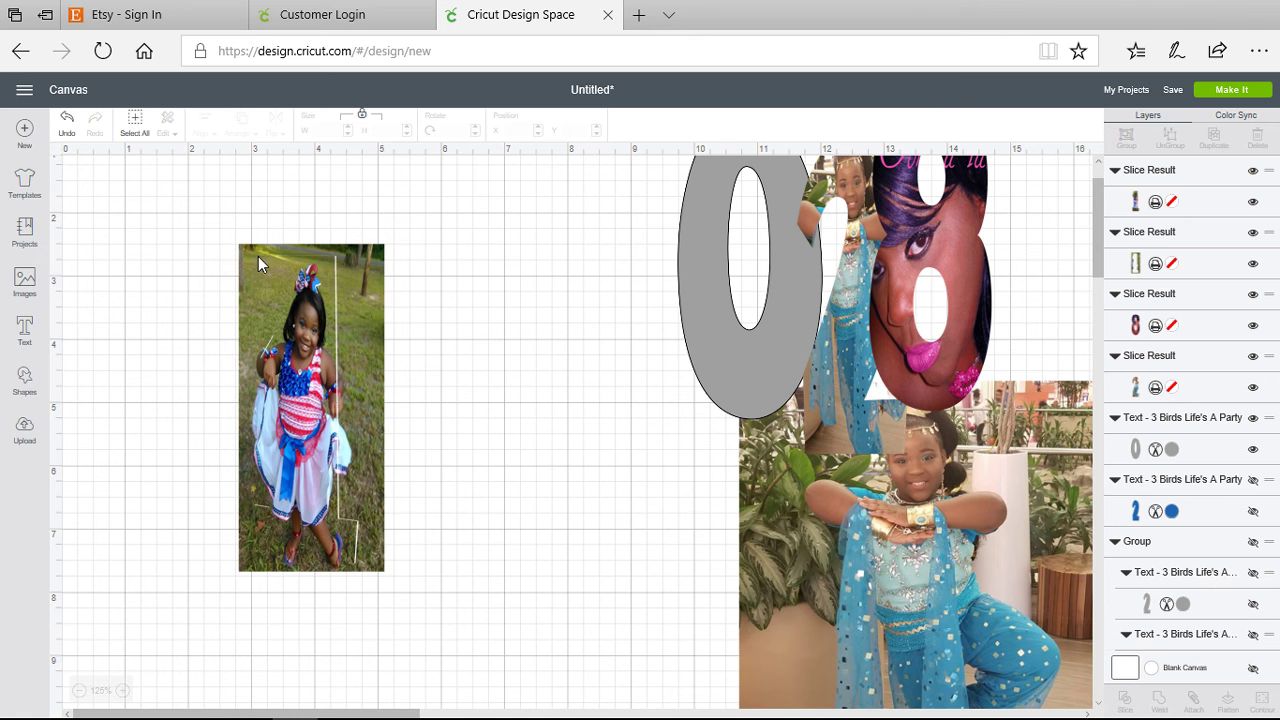
left_click(255, 257)
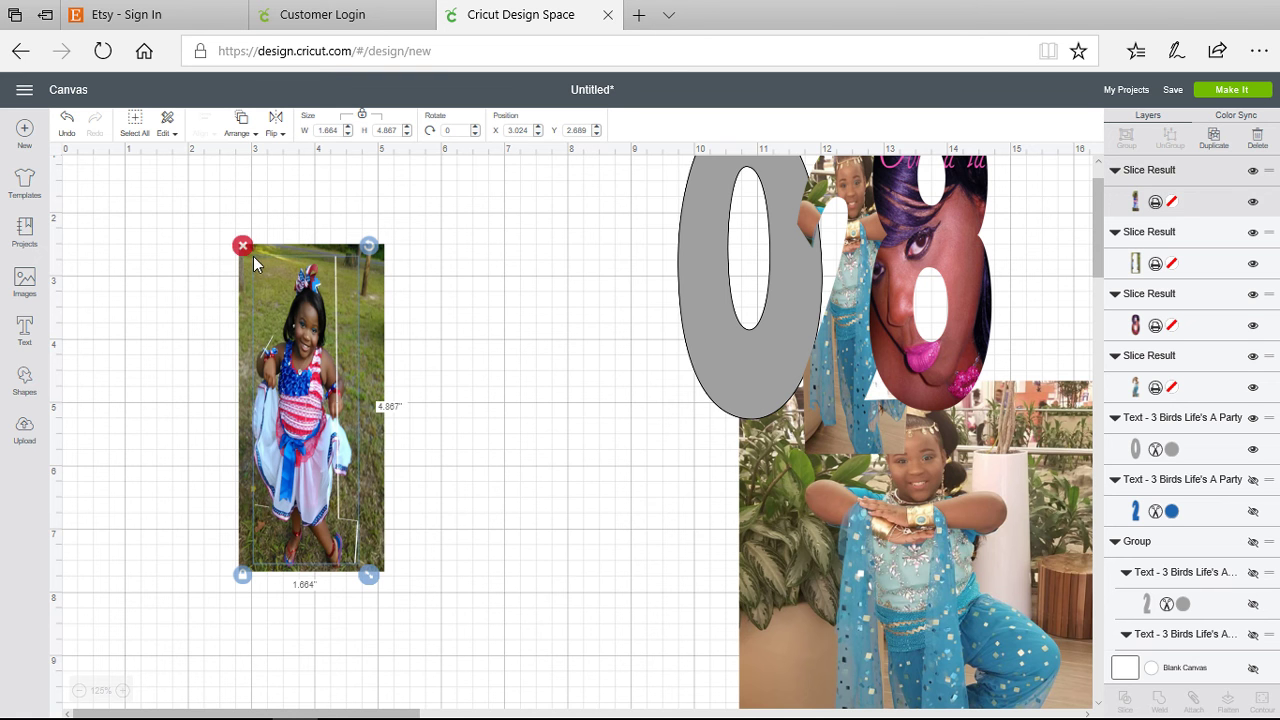
left_click_drag(253, 256, 203, 255)
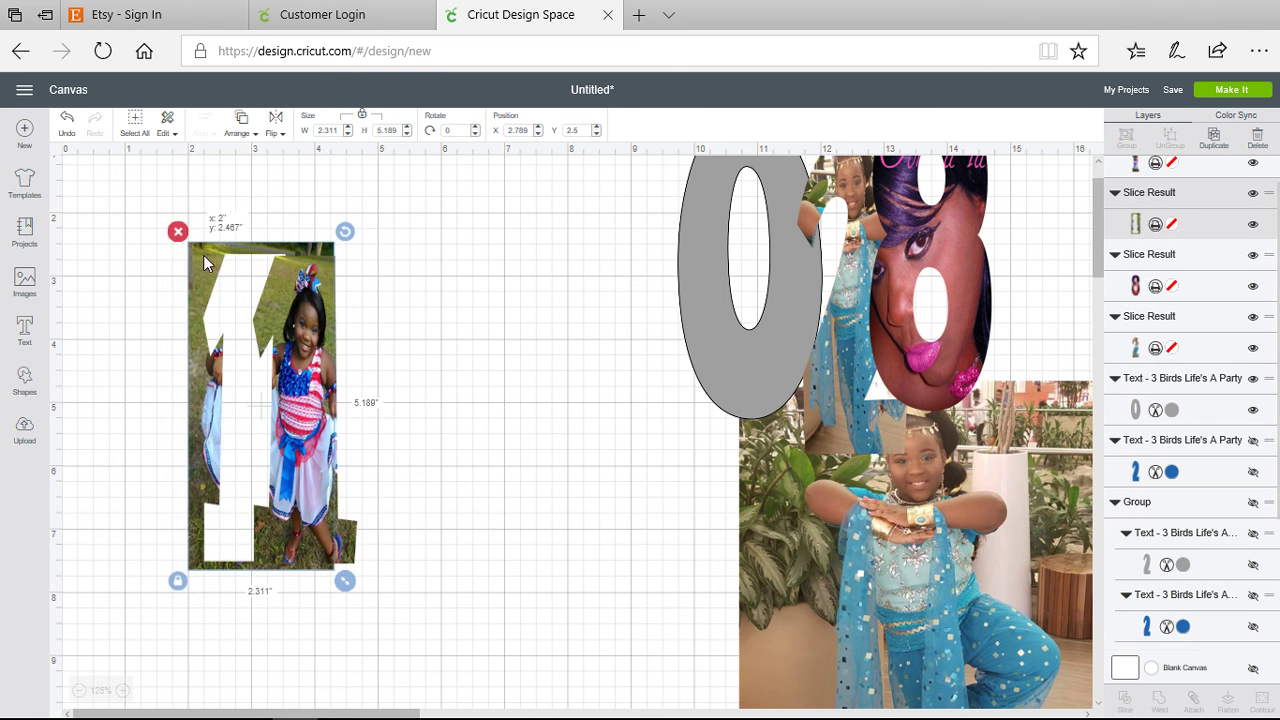
left_click(178, 232)
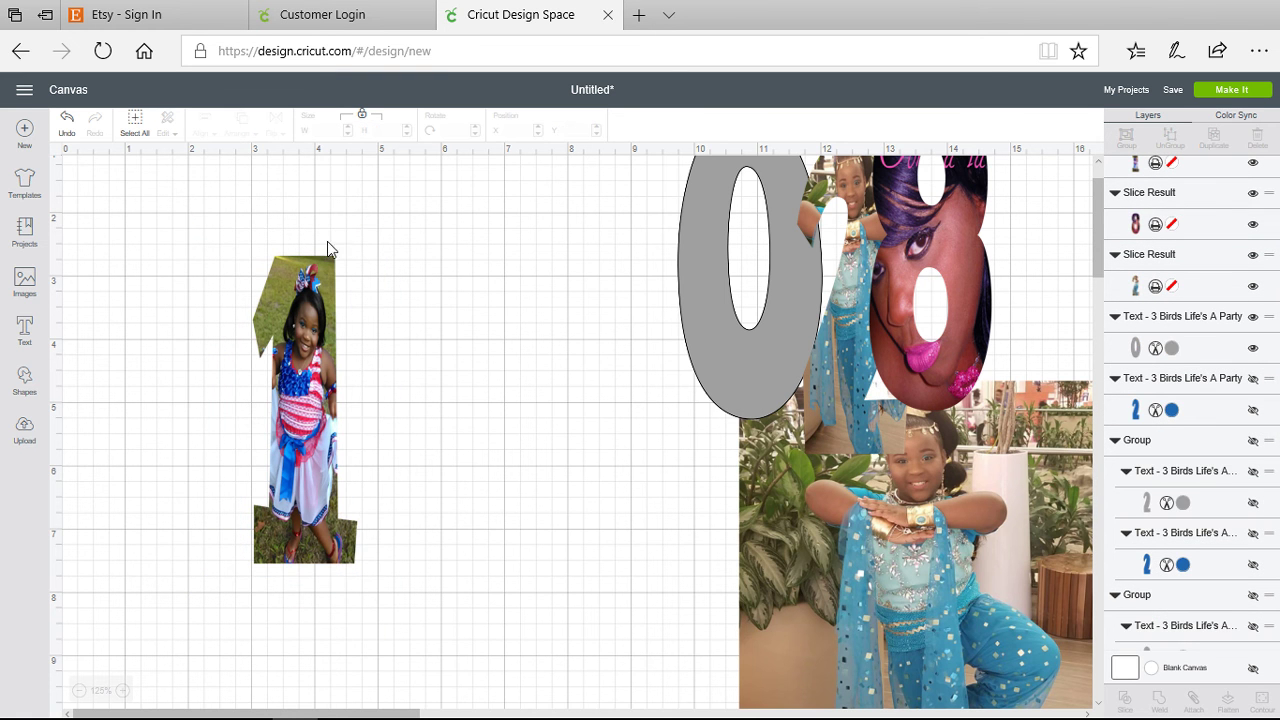
left_click_drag(323, 340, 807, 264)
- Move the GENIE photo to the empty area at about X 2.278, Y 2.233, and place the grey 0 over the girl
left_click_drag(996, 521, 390, 343)
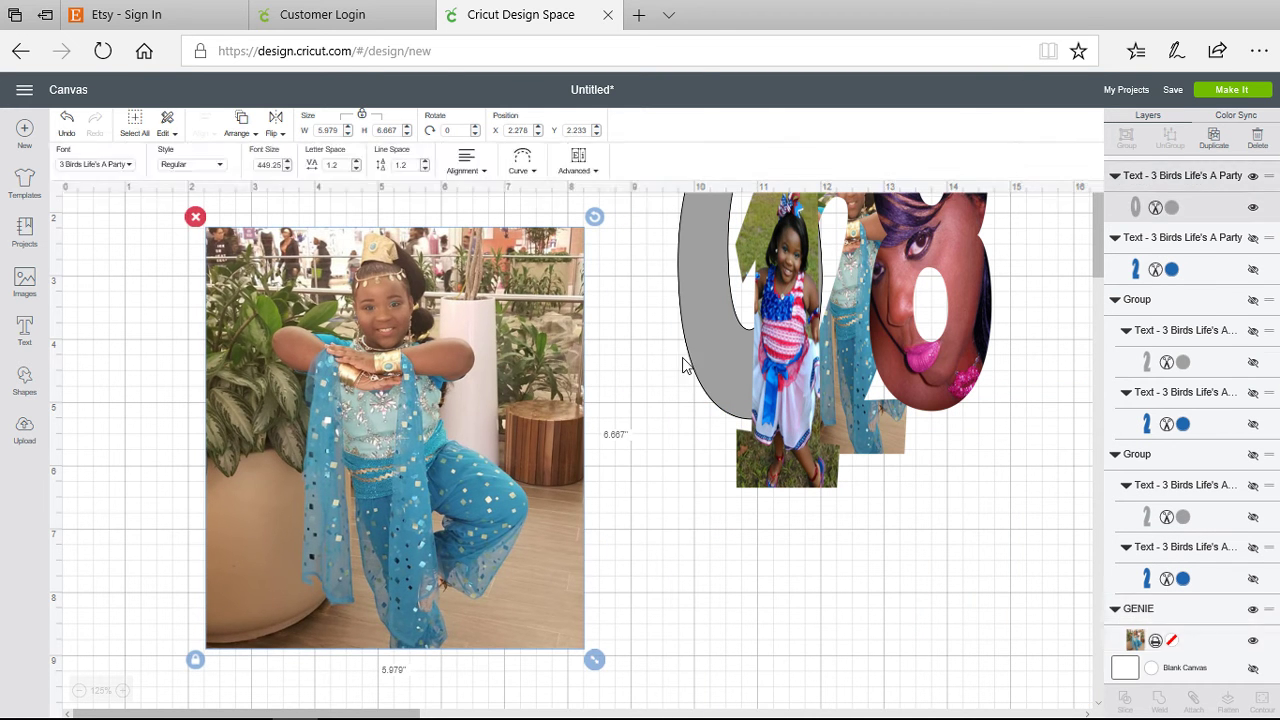
left_click_drag(698, 340, 437, 451)
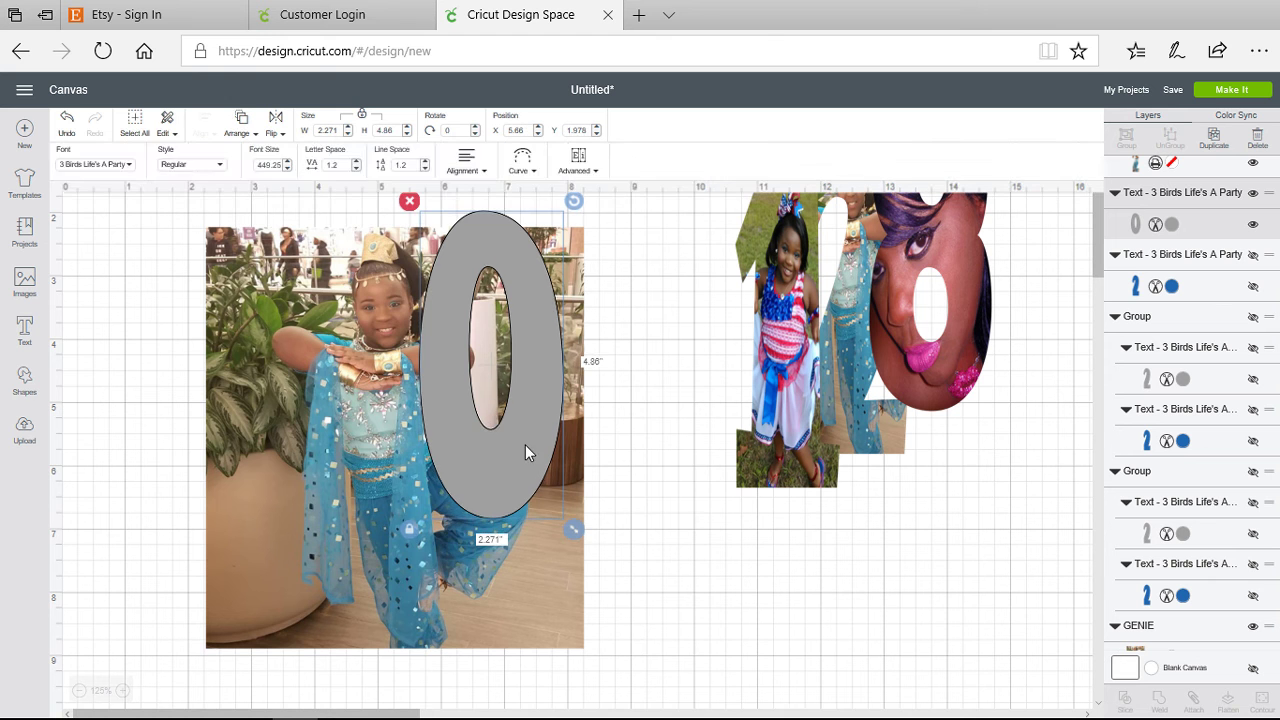
left_click_drag(525, 445, 414, 478)
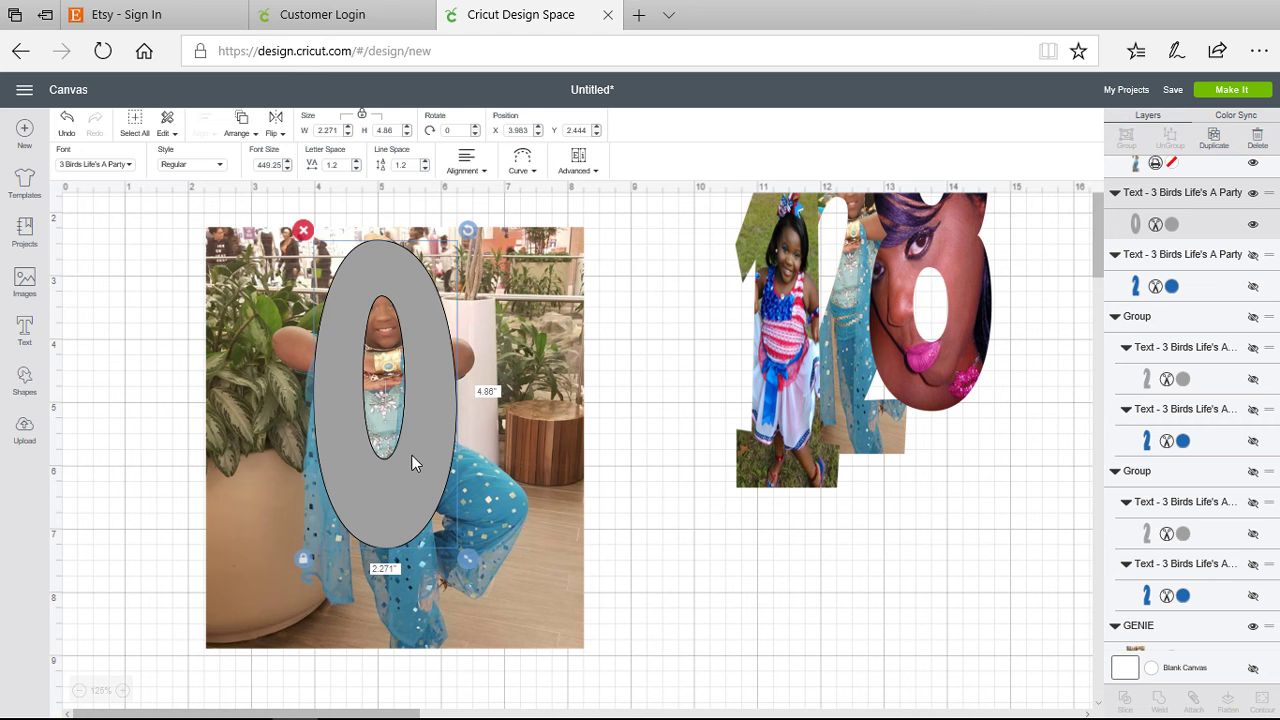
mouse_move(411, 463)
left_mouse_down()
mouse_move(427, 486)
mouse_move(409, 504)
mouse_move(407, 481)
mouse_move(434, 500)
mouse_move(436, 466)
left_mouse_up()
- Shrink the GENIE photo without fixed proportions to about 2.613 by 5.133 inches, and fit the grey 0 on it at about 2.235 by 4.782 inches
left_click(567, 637)
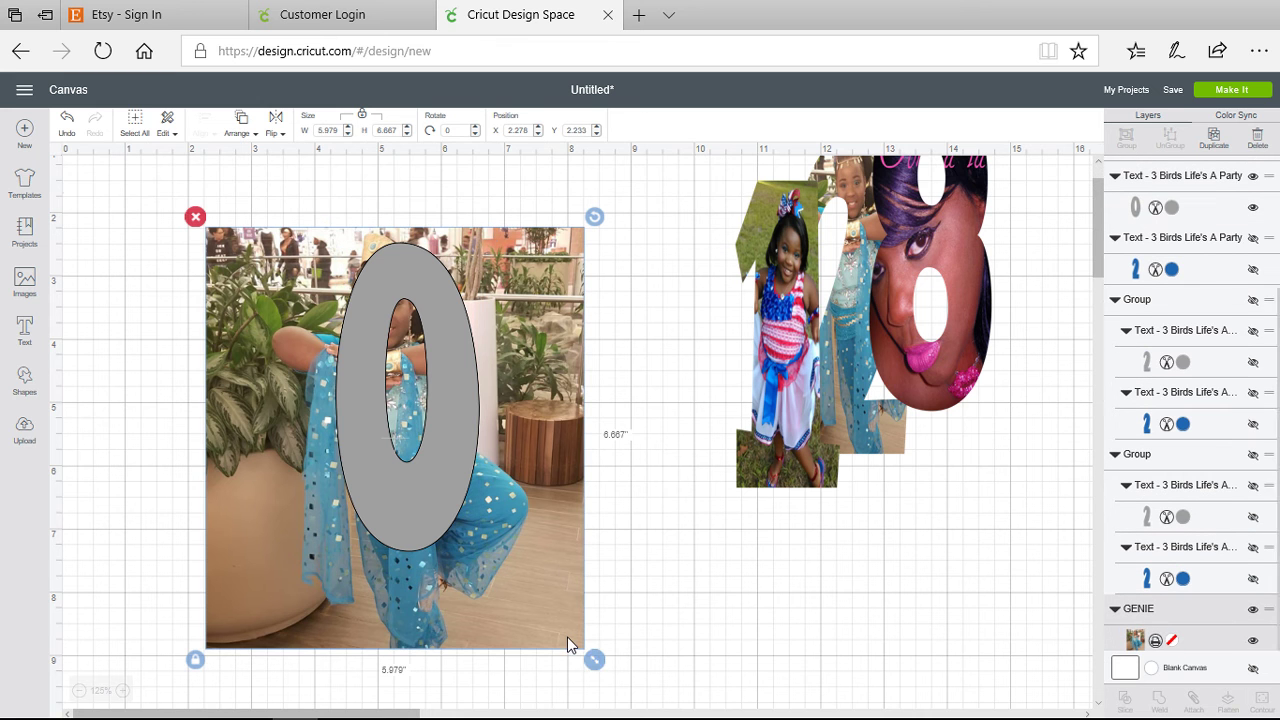
left_click(199, 662)
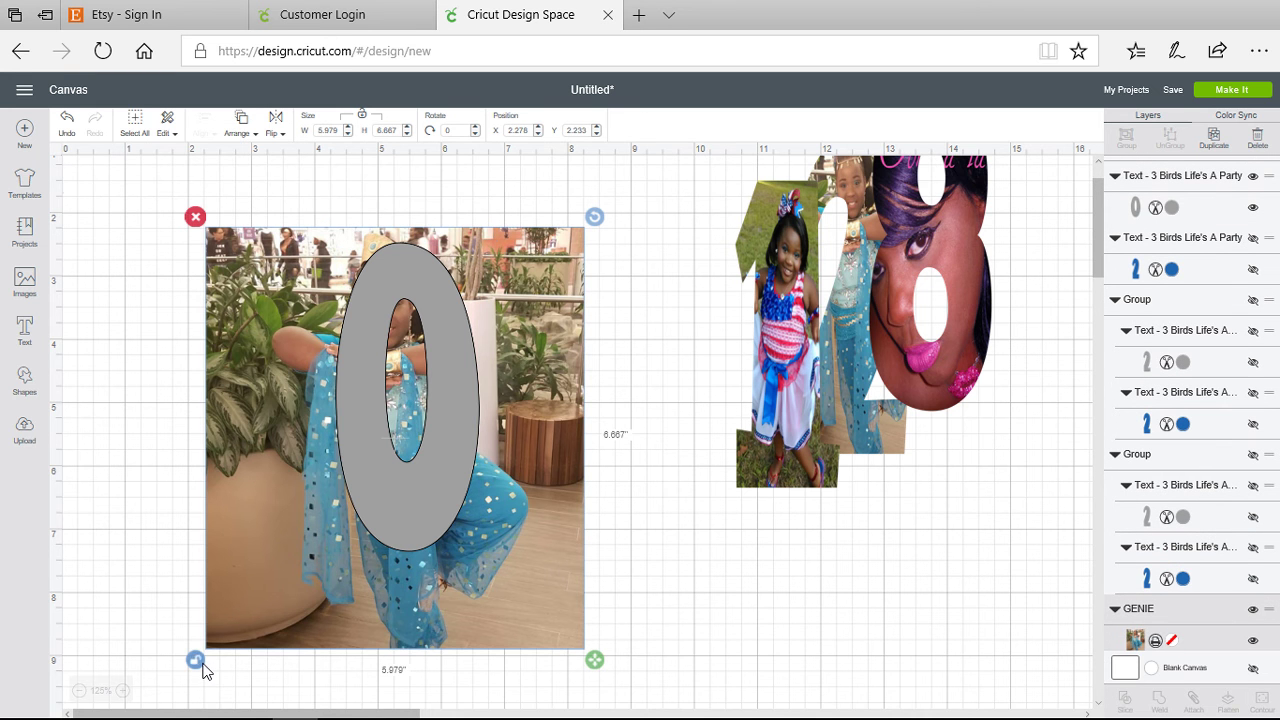
left_click_drag(595, 658, 387, 574)
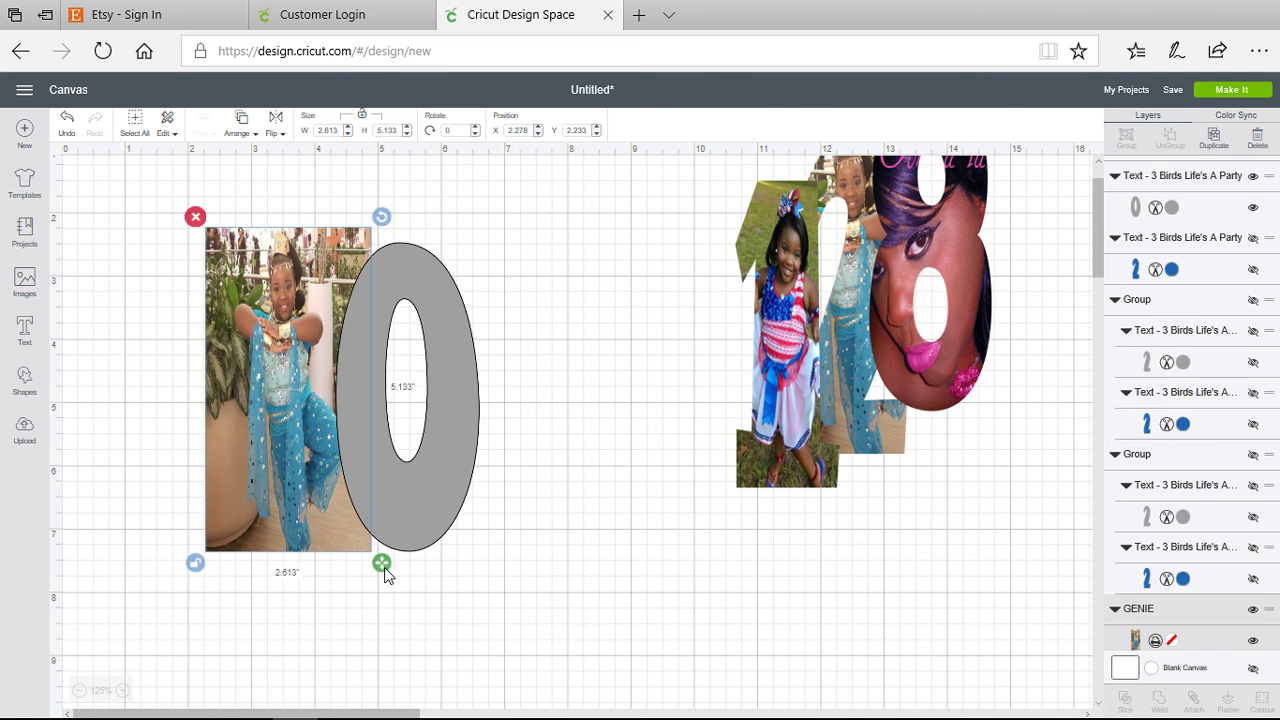
left_click_drag(399, 501, 296, 499)
left_click_drag(383, 563, 377, 559)
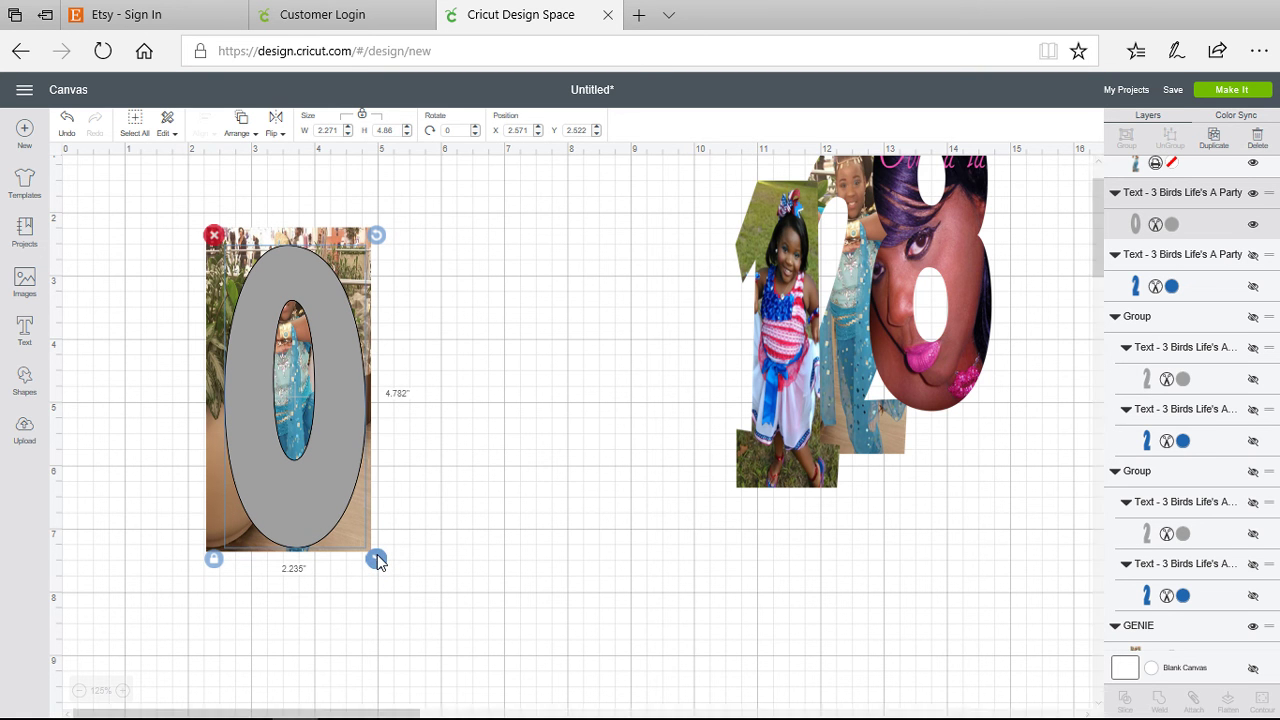
- Enlarge the GENIE photo to about 2.846 by 5.356 inches at about X 2.133, Y 2.378, and slice it with the grey 0
left_click(357, 236)
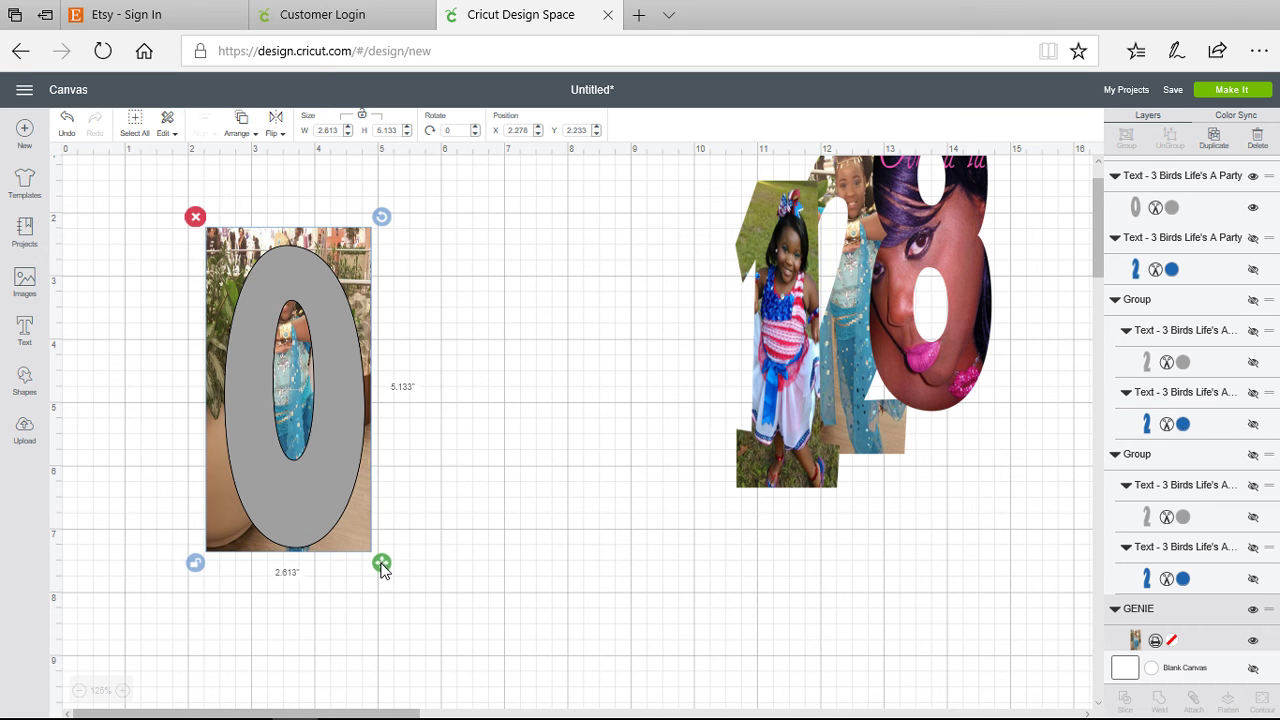
left_click_drag(382, 566, 384, 571)
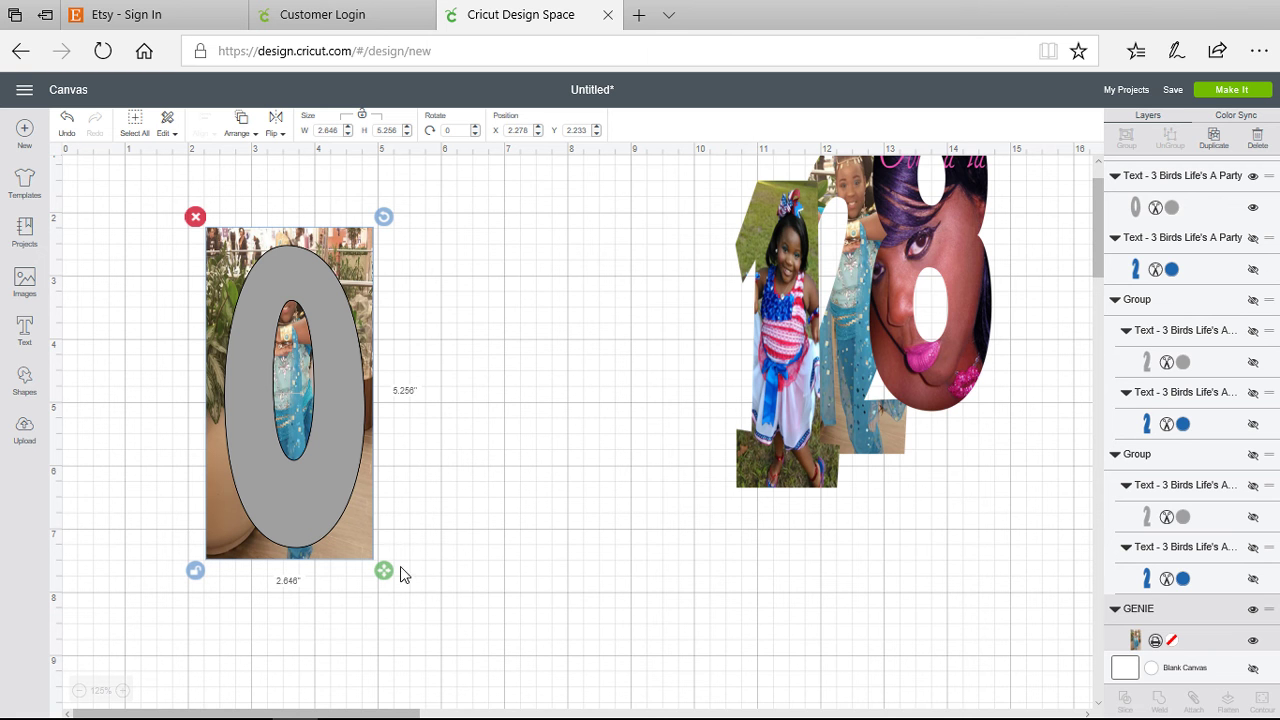
mouse_move(384, 567)
left_mouse_down()
mouse_move(360, 552)
mouse_move(391, 589)
left_mouse_up()
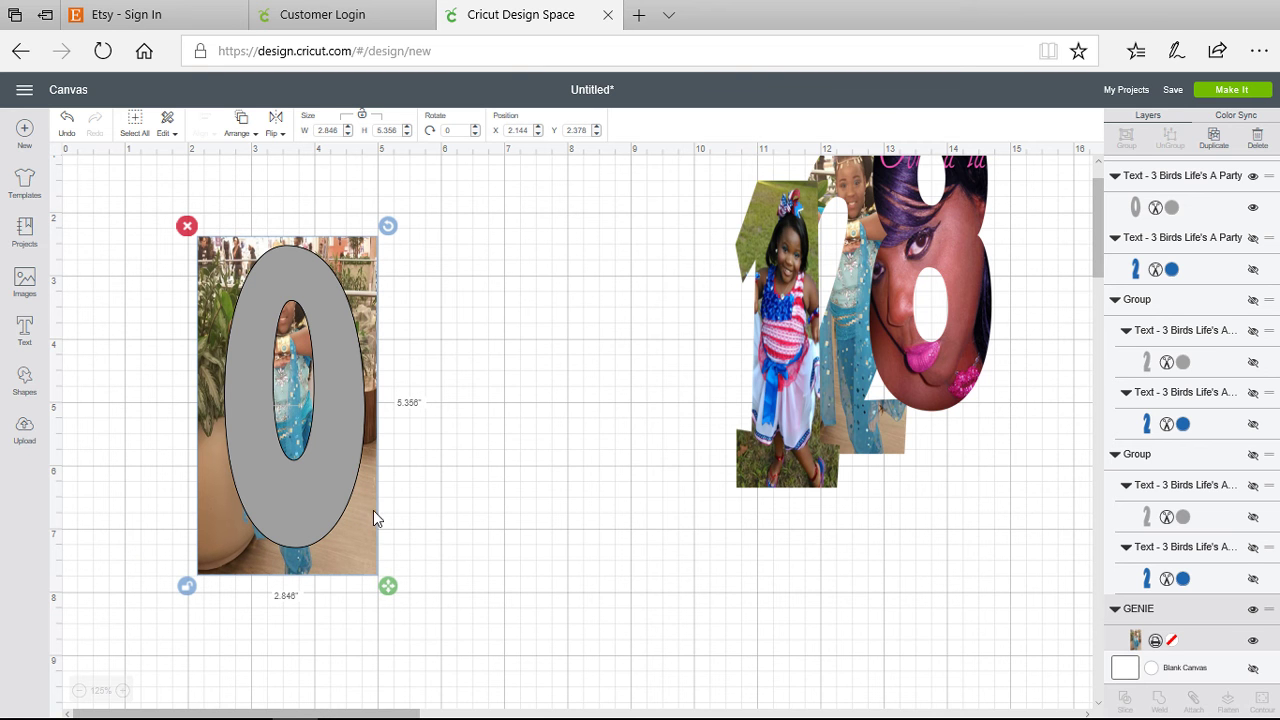
left_click_drag(369, 513, 367, 514)
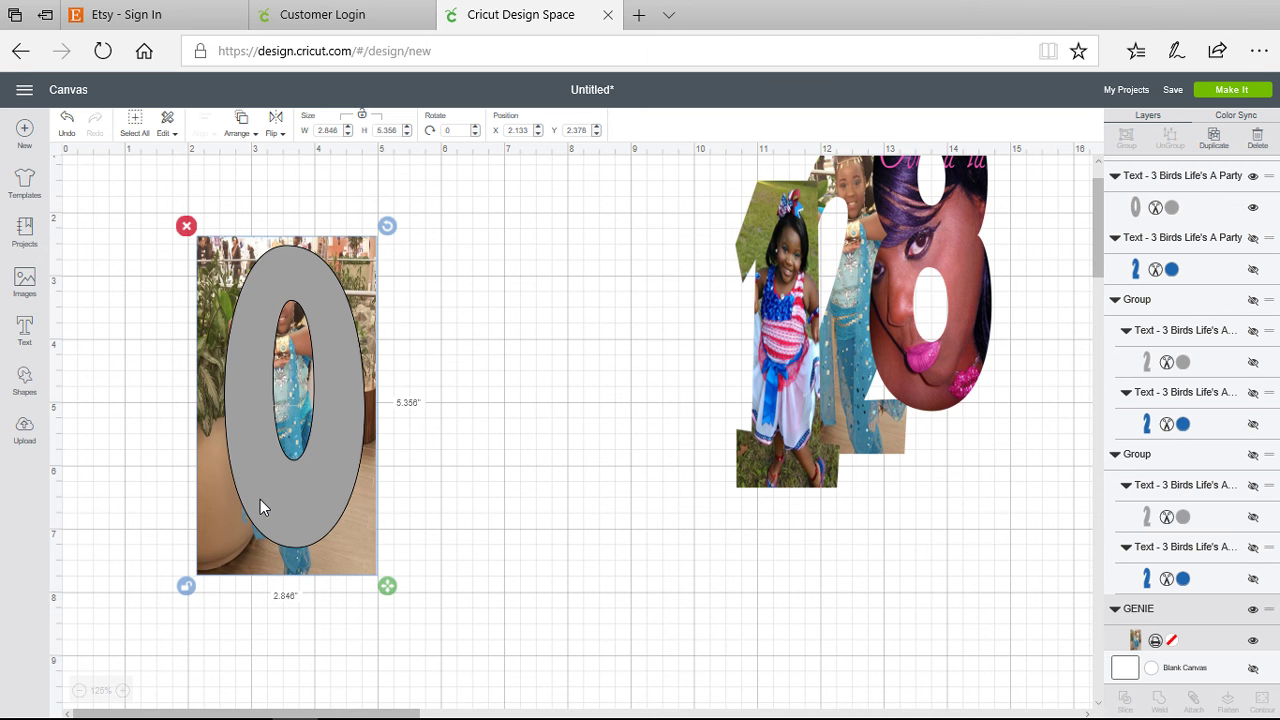
left_click(286, 482, "shift")
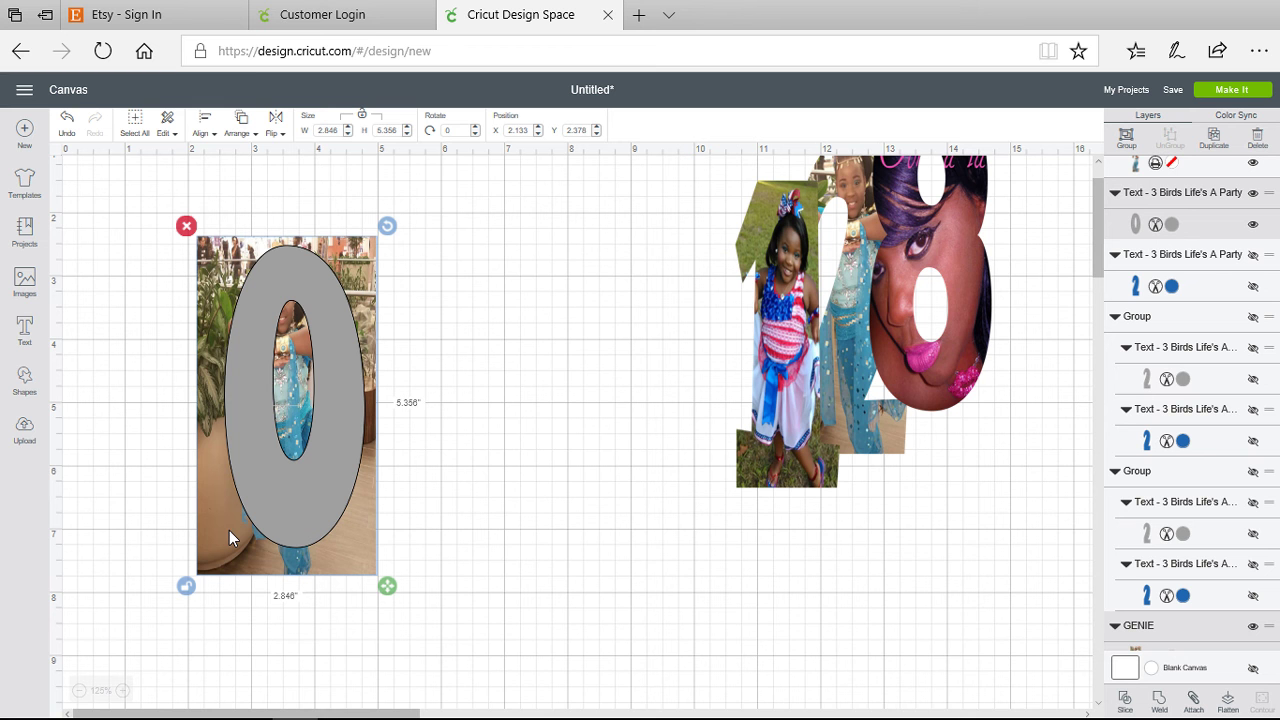
left_click(1127, 700)
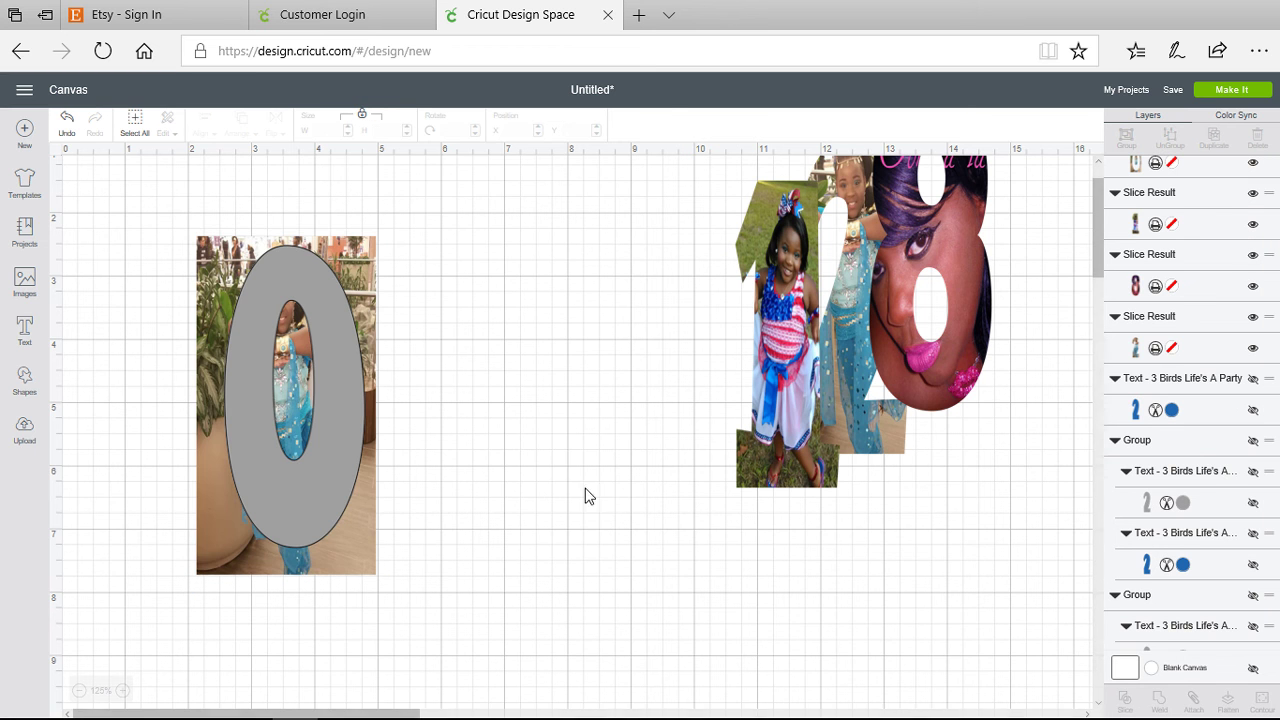
- Delete the leftover grey 0 and the GENIE photo remnant around the photo-filled 0
left_click(269, 277)
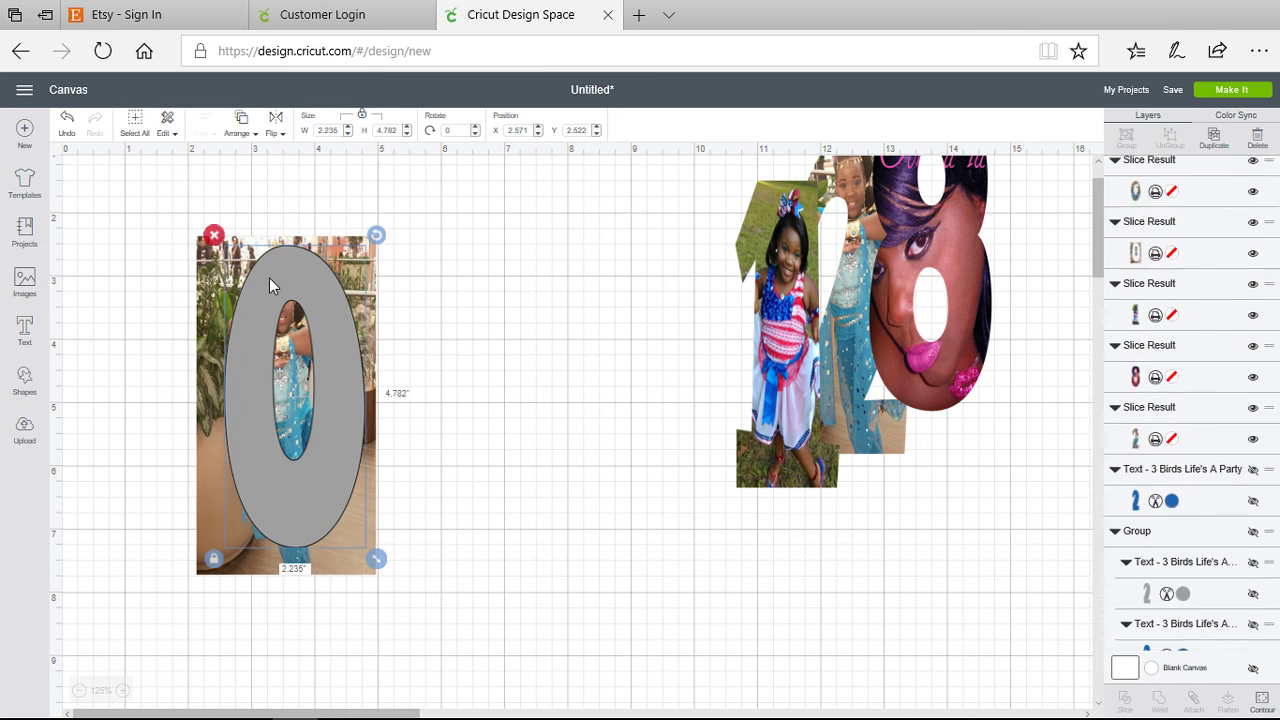
key("Delete")
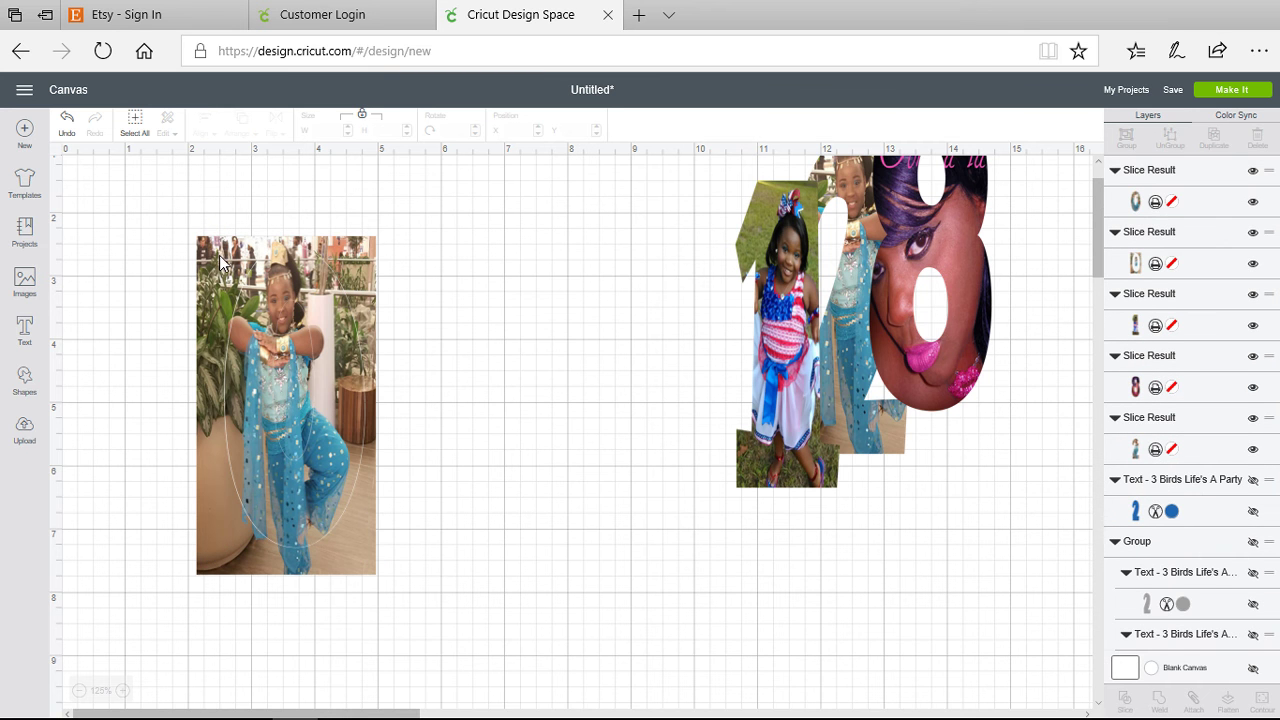
left_click(221, 263)
left_click_drag(221, 263, 231, 269)
left_click(197, 233)
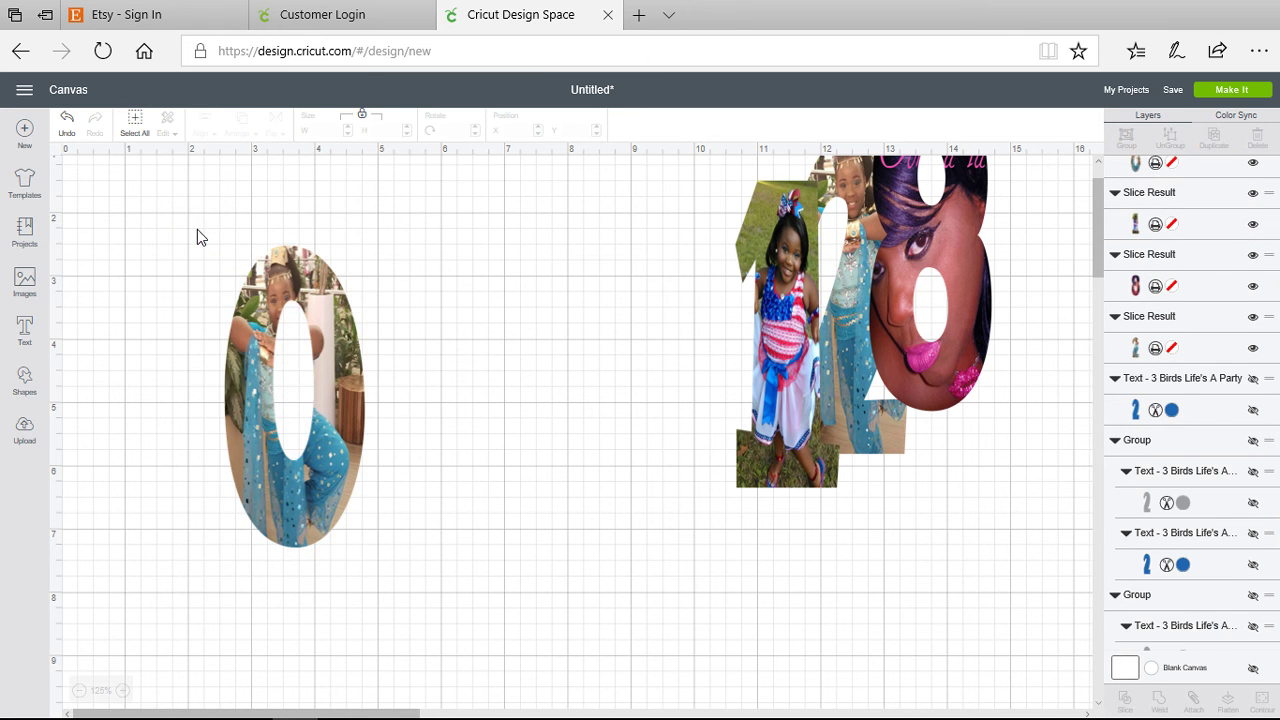
- Spread the photo-filled 1, 2 and 8 apart, and move the photo-filled 0 to about X 8.927, Y 0.133
left_click_drag(787, 345, 505, 387)
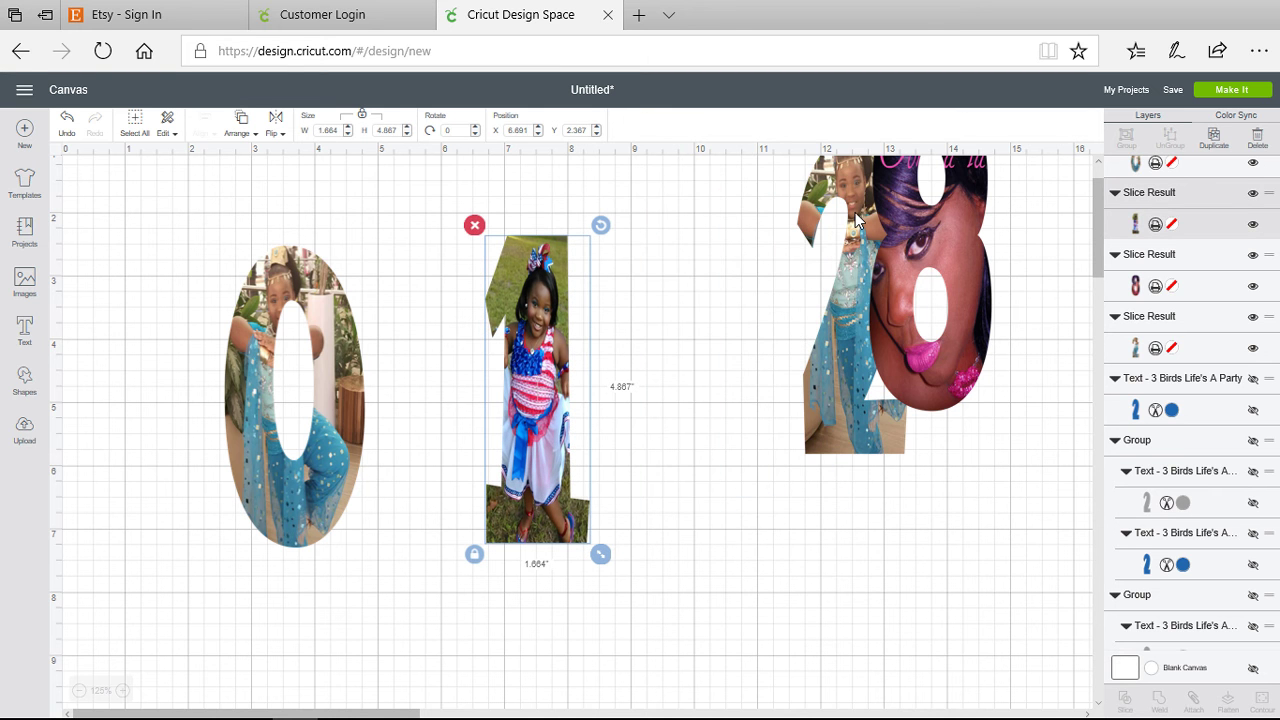
left_click_drag(855, 212, 660, 290)
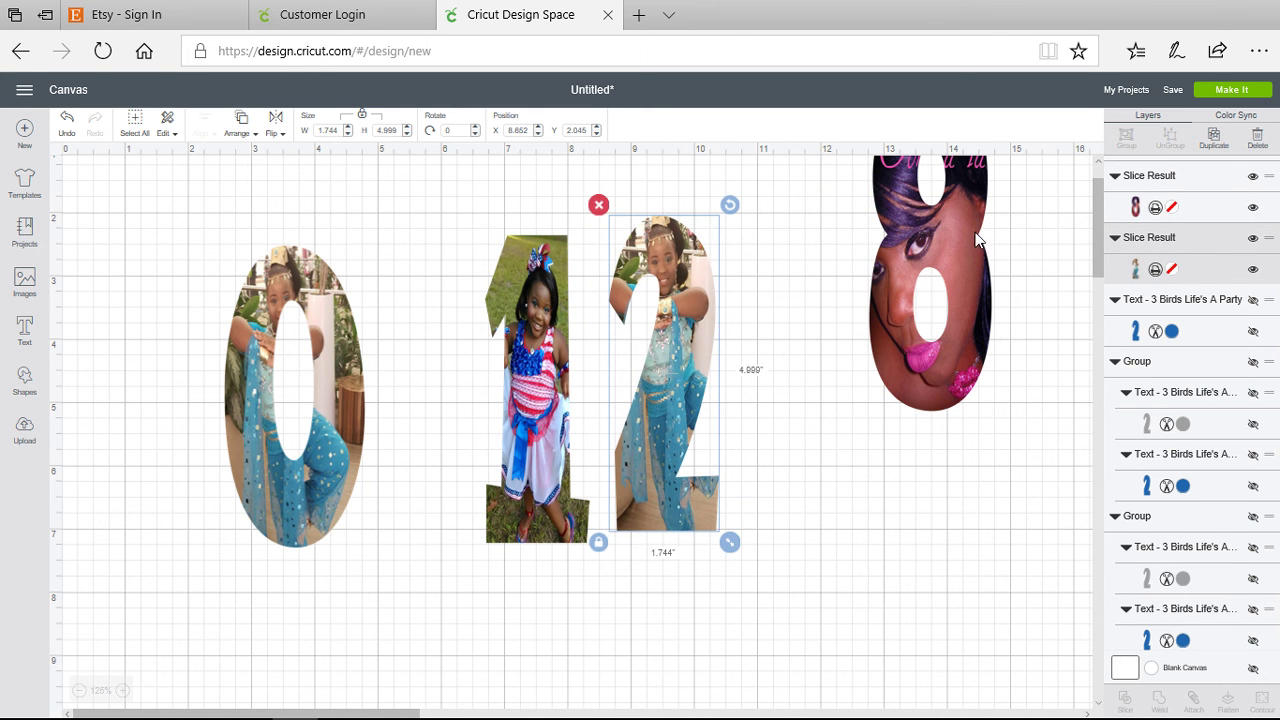
left_click_drag(954, 253, 901, 248)
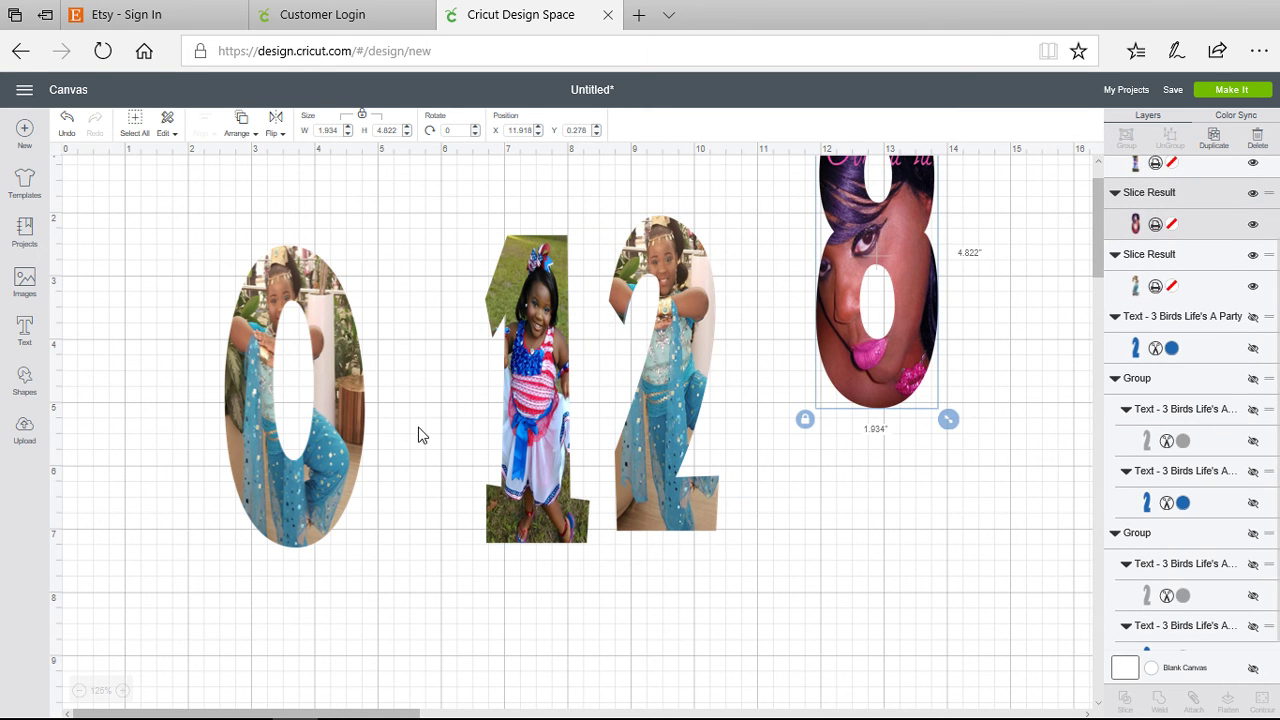
left_click_drag(349, 408, 749, 265)
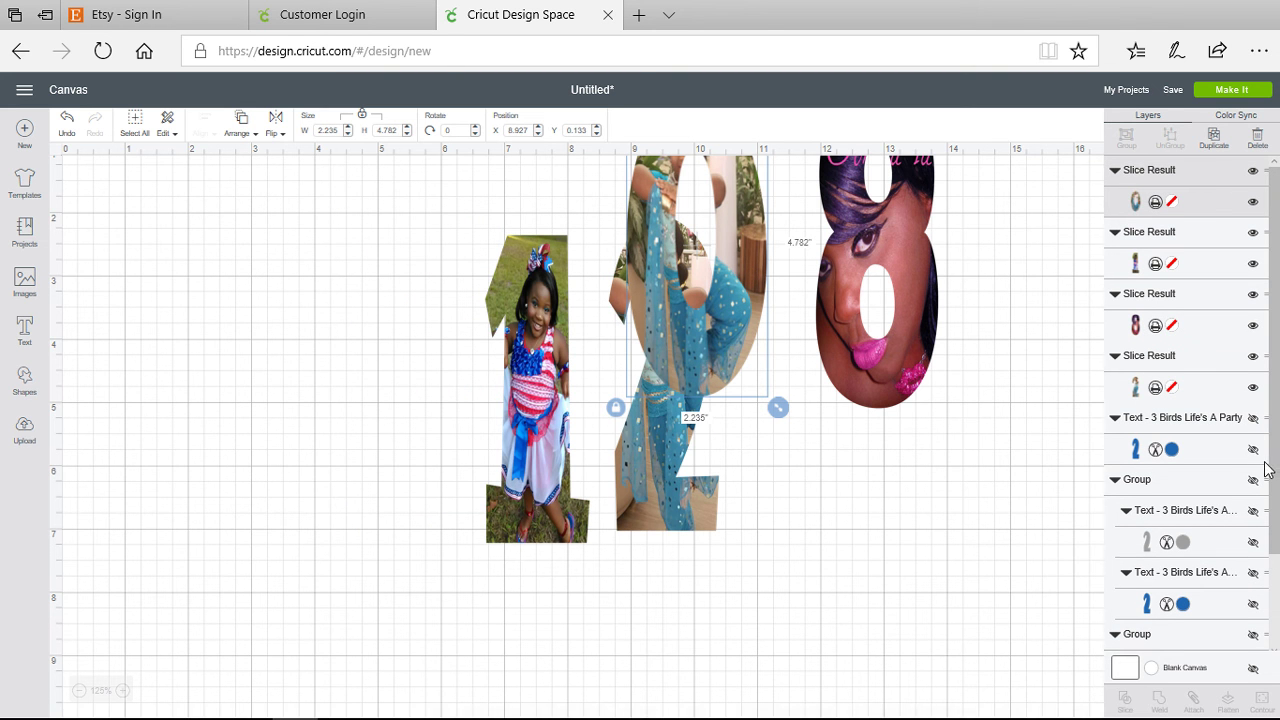
- Show the separate blue 2018 text and move the photo-filled 1, 2 and 0 clear of it, placing the 0 at about X 11.494, Y 0.144
left_click(1254, 451)
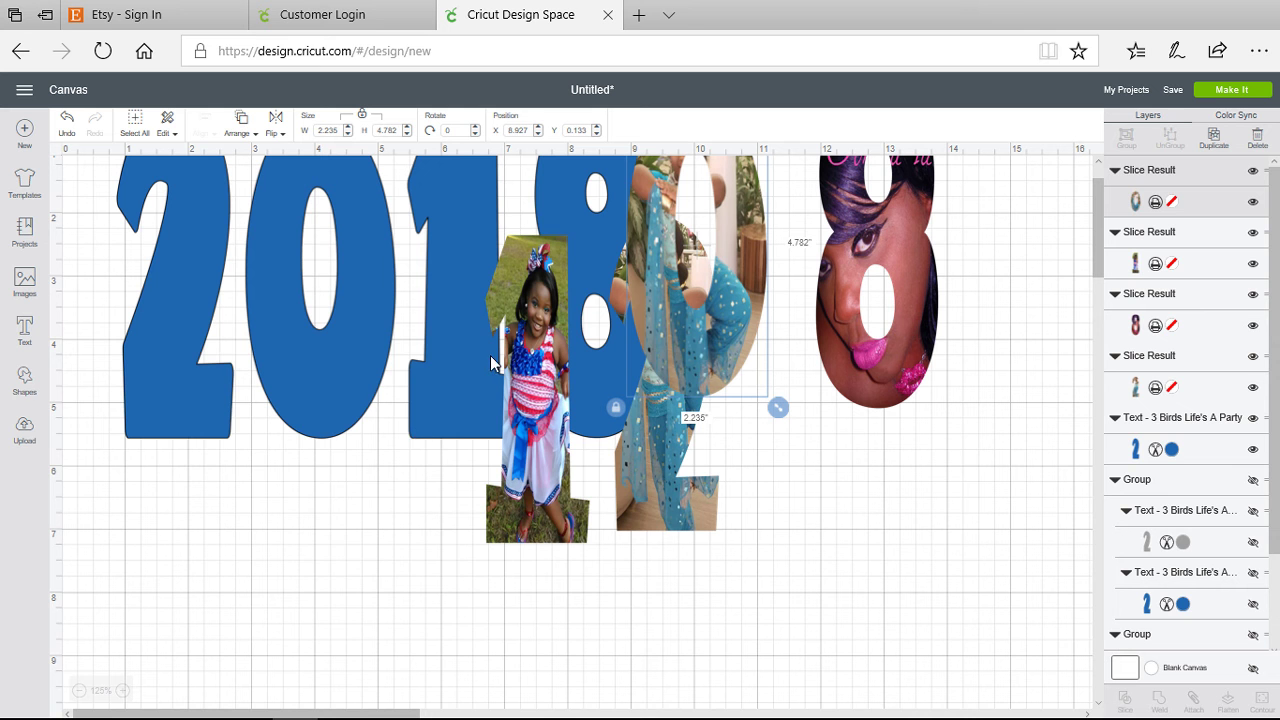
left_click_drag(490, 355, 705, 349)
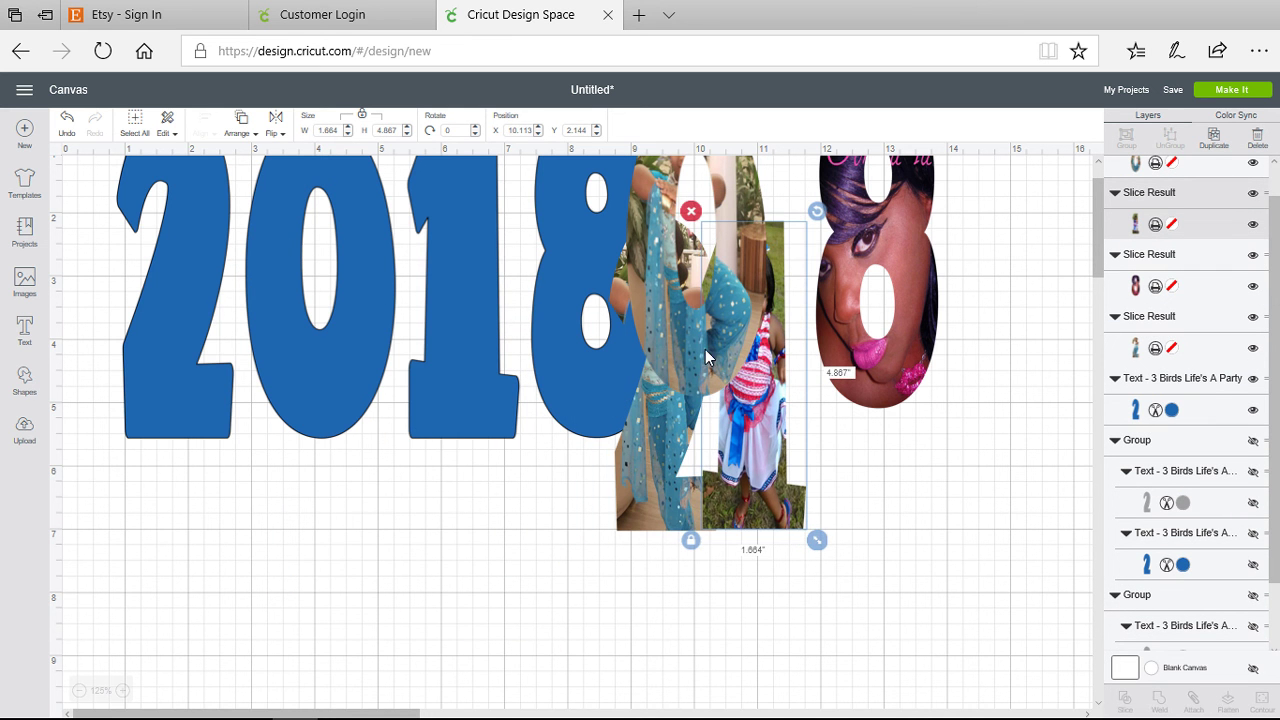
left_click_drag(672, 423, 977, 336)
left_click_drag(723, 332, 908, 337)
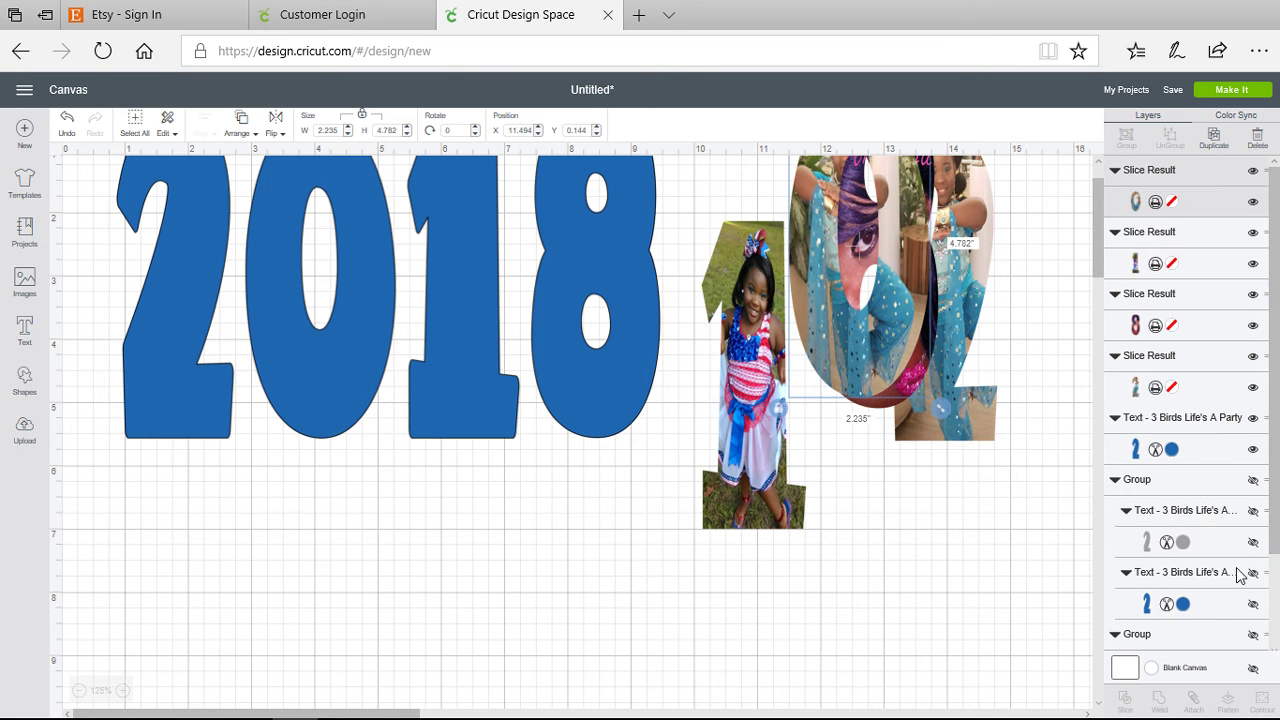
- Show the grey 2018 layer in the first hidden group and move that group to about X 1.141, Y 1.856
left_click(1255, 543)
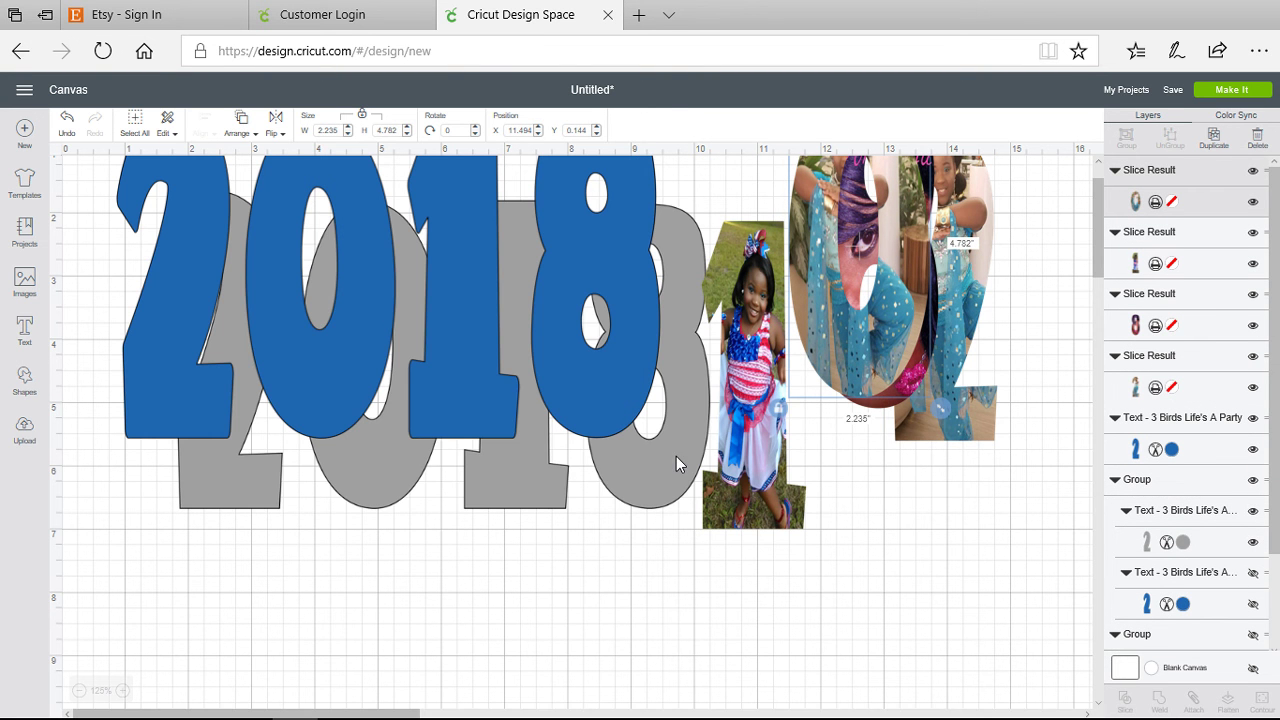
left_click_drag(676, 456, 622, 472)
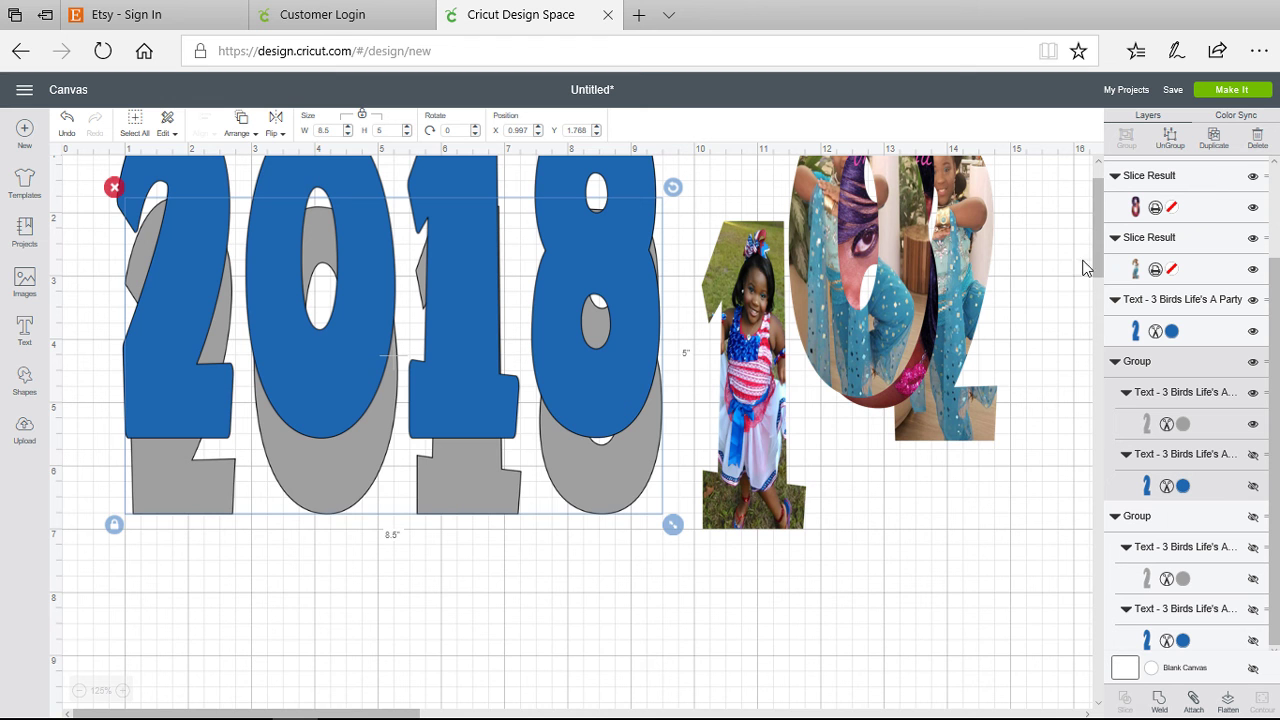
left_click_drag(1099, 262, 1102, 246)
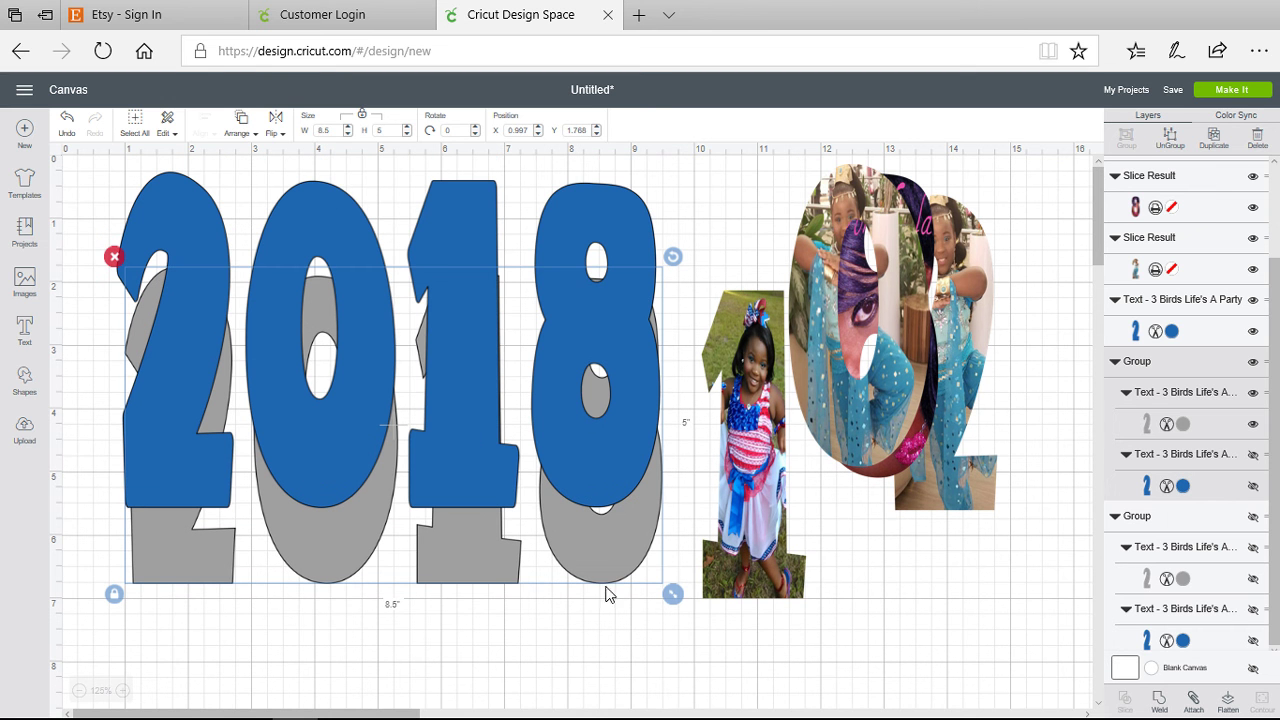
mouse_move(611, 572)
left_mouse_down()
mouse_move(618, 532)
mouse_move(619, 568)
left_mouse_up()
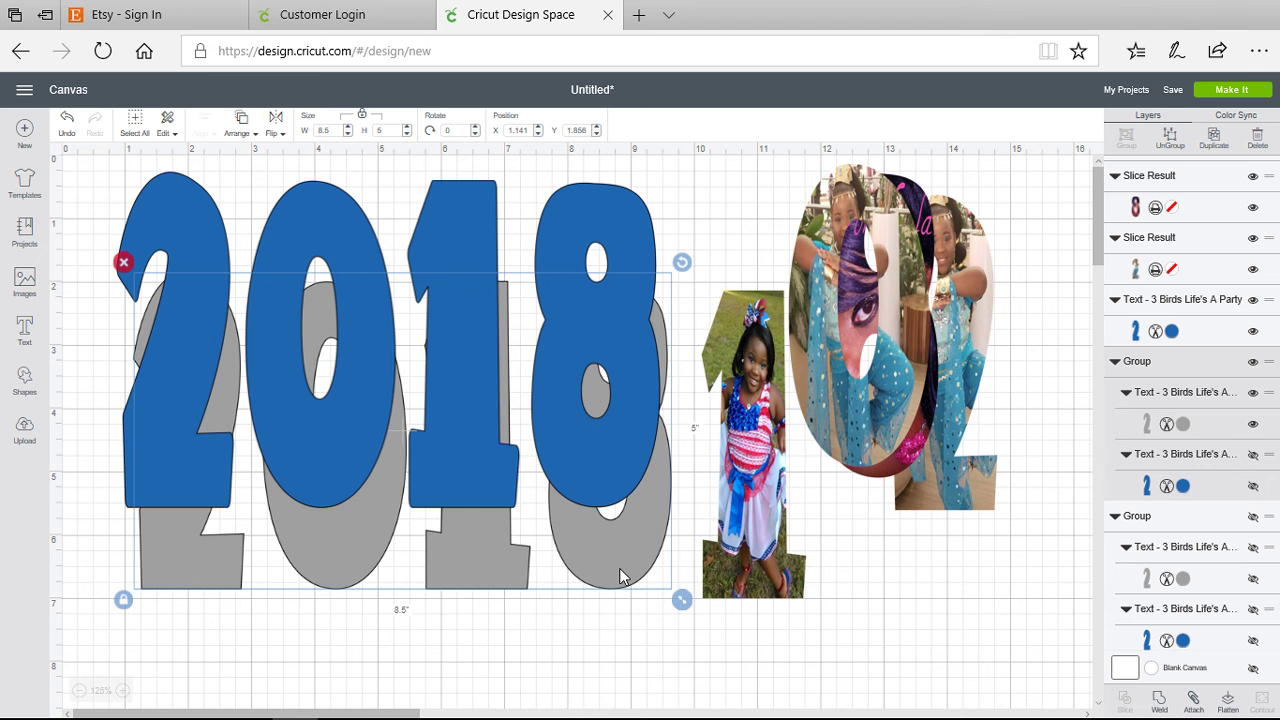
- Bring the grey 2018 group to the front and centre it over the blue 2018 at about X 0.911, Y 0.4
left_click(600, 341)
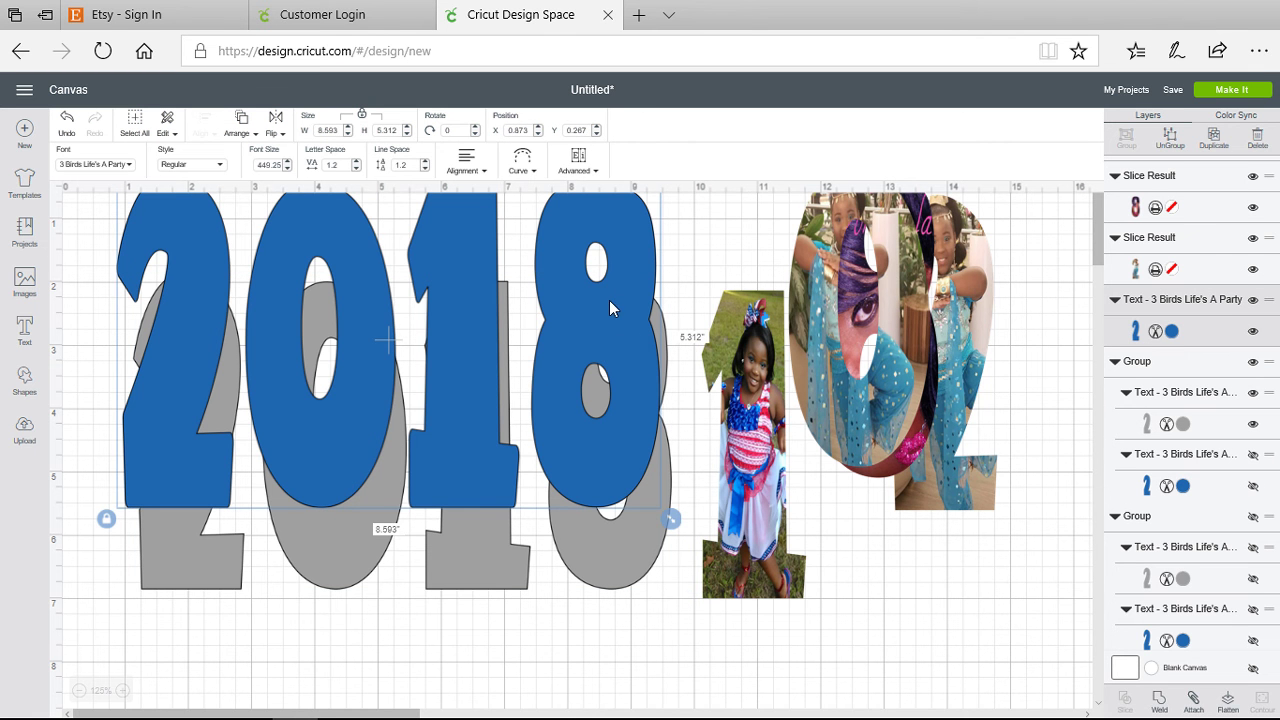
left_click(609, 546)
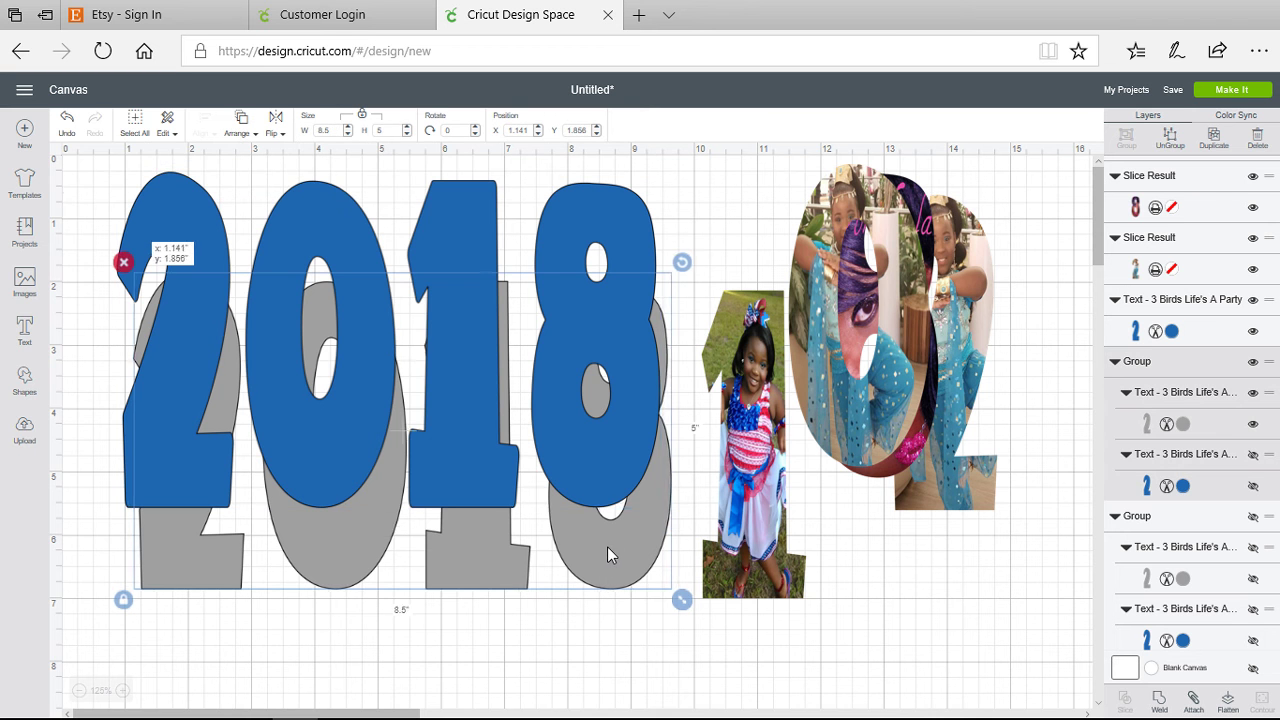
left_click_drag(609, 546, 411, 285)
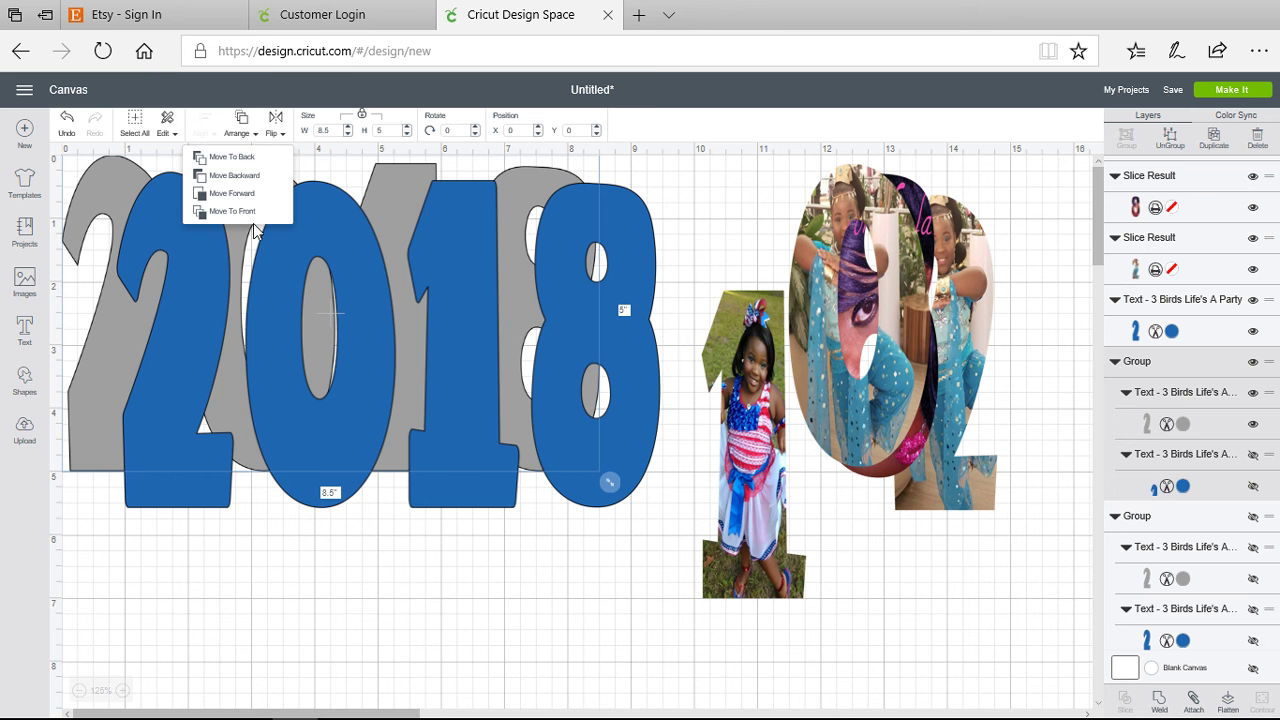
left_click(255, 213)
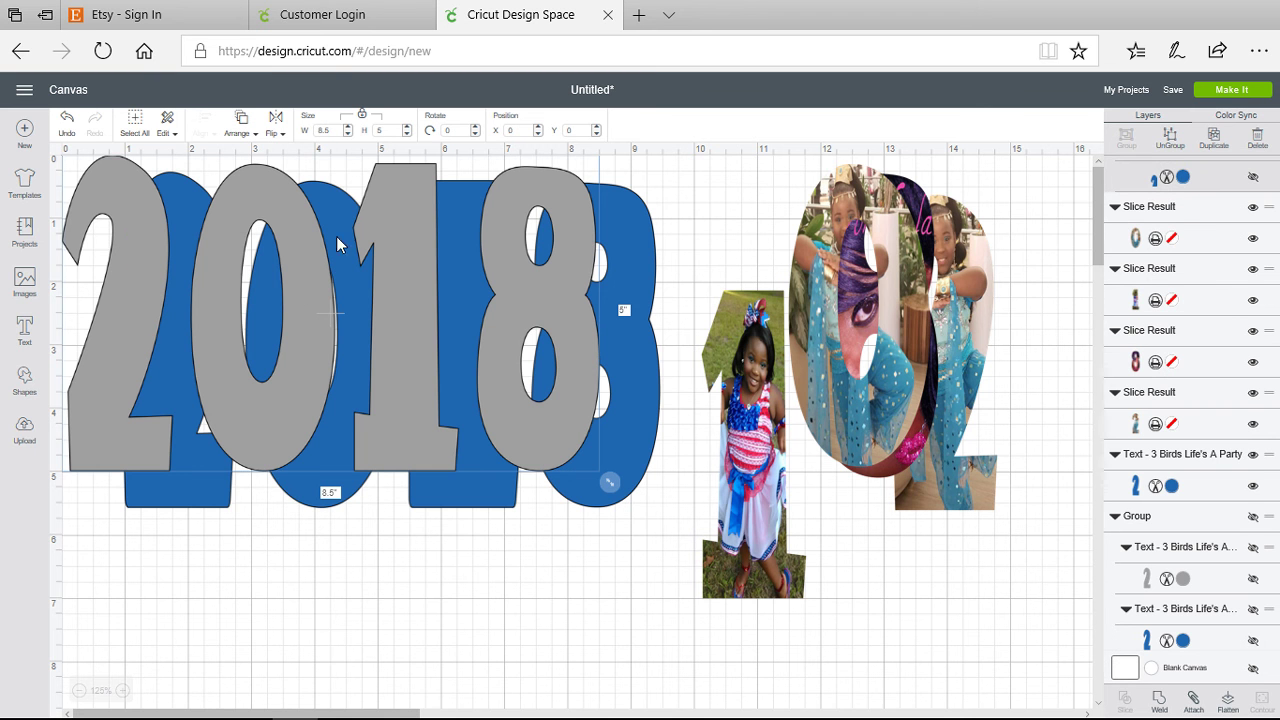
left_click_drag(411, 292, 470, 305)
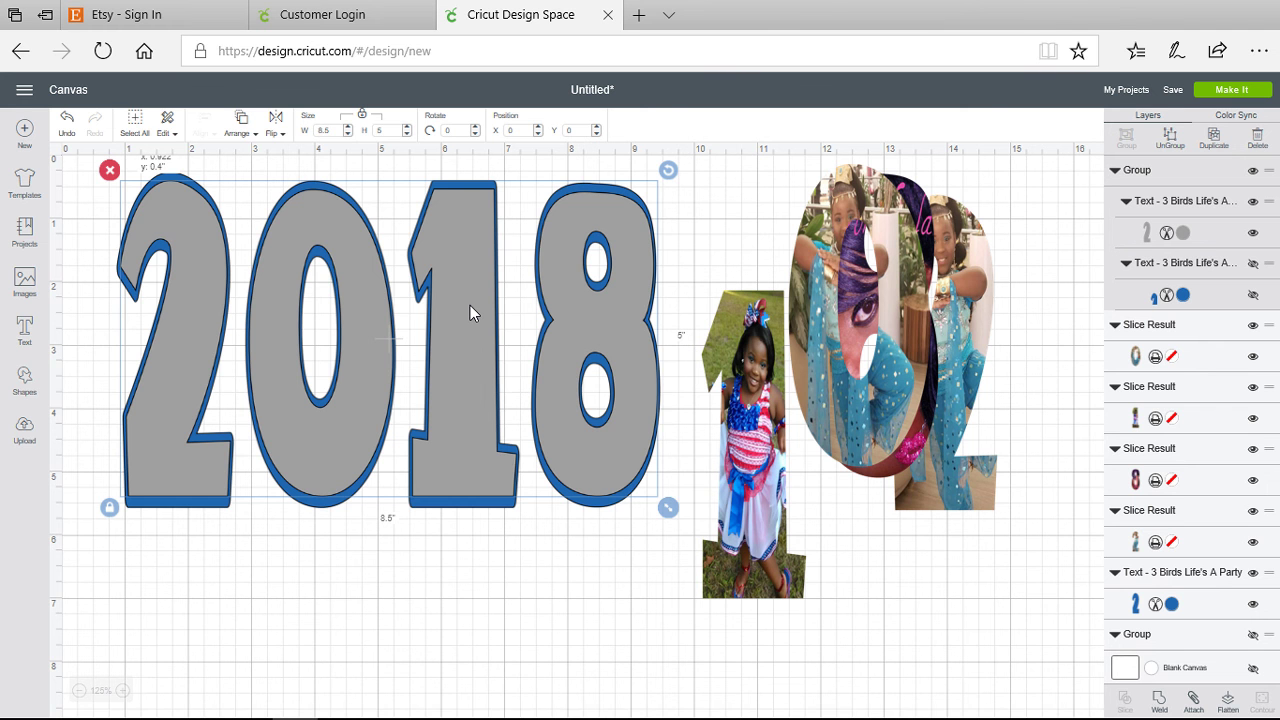
left_click_drag(470, 305, 469, 305)
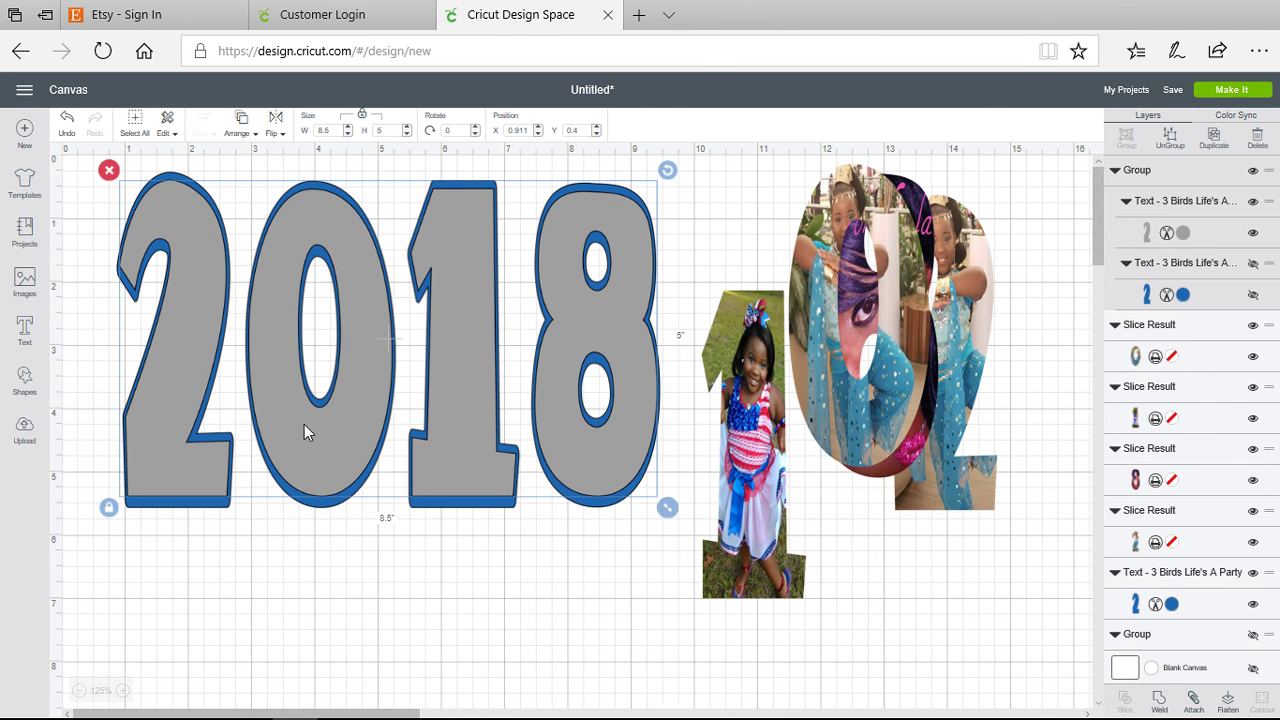
- Show the blue 2018 layer in the grey digits' group and move the whole group down, away from the separate blue 2018
left_click(321, 622)
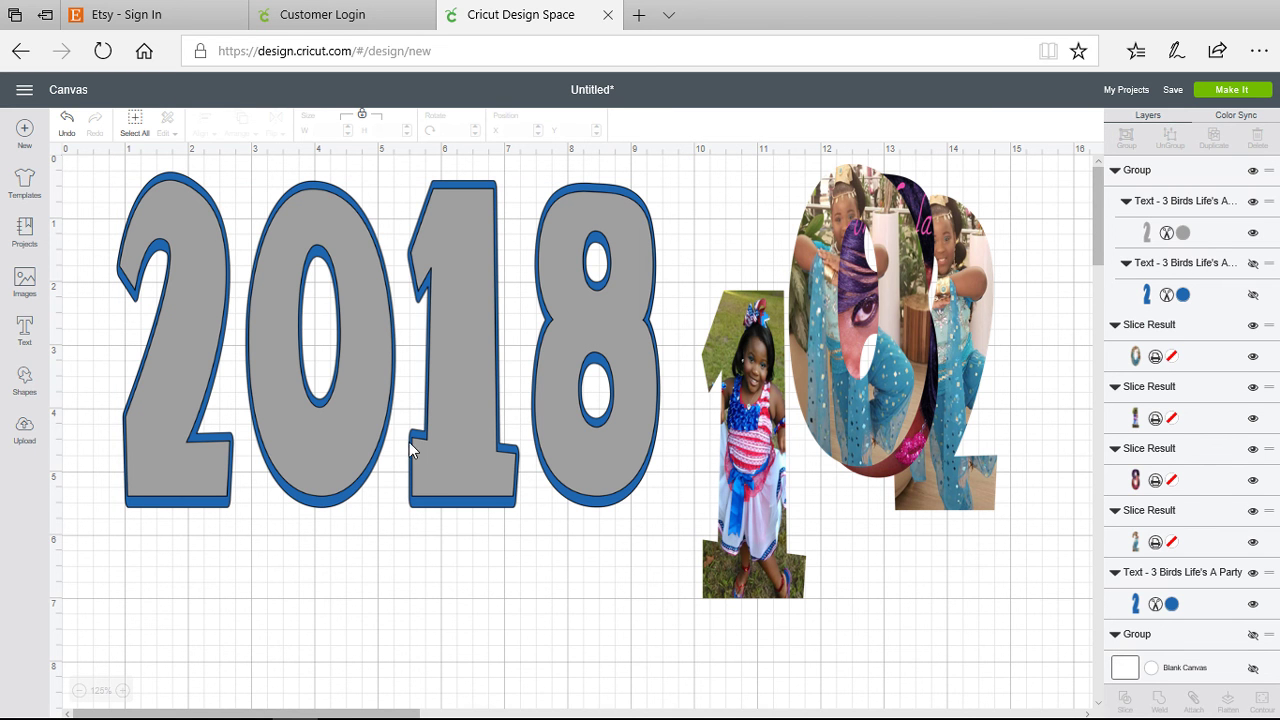
left_click(461, 431)
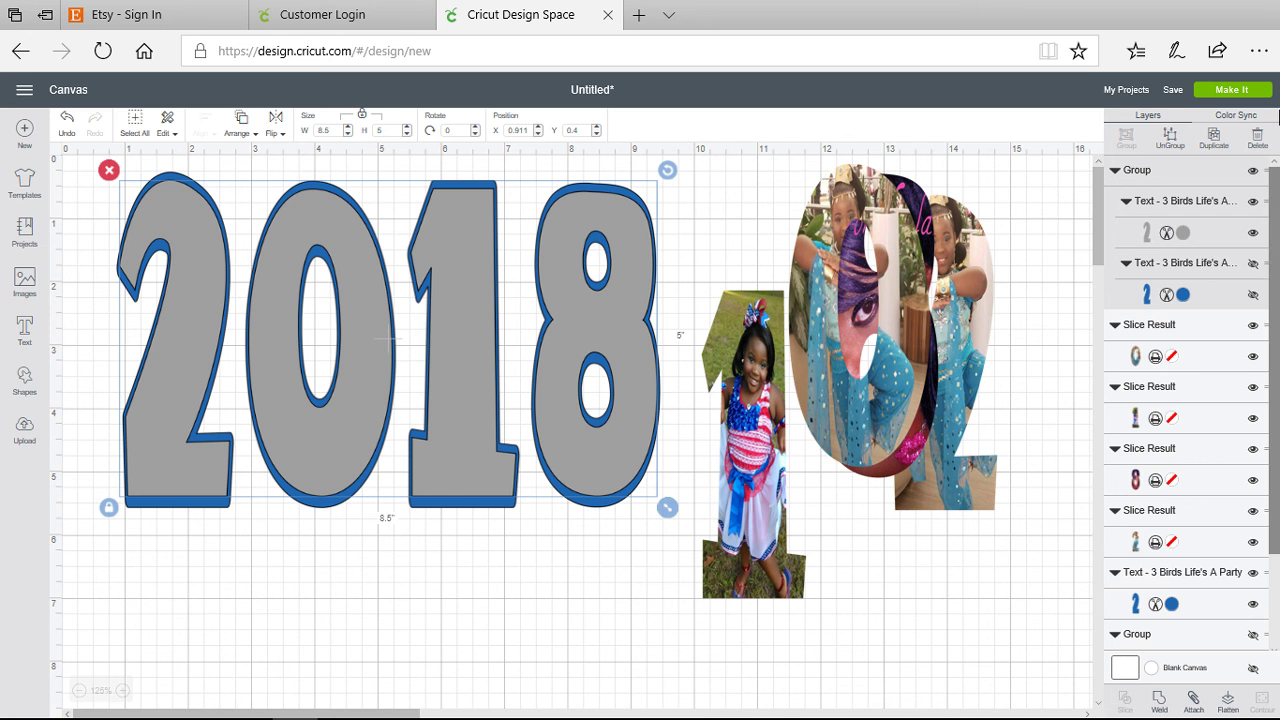
left_click(1254, 296)
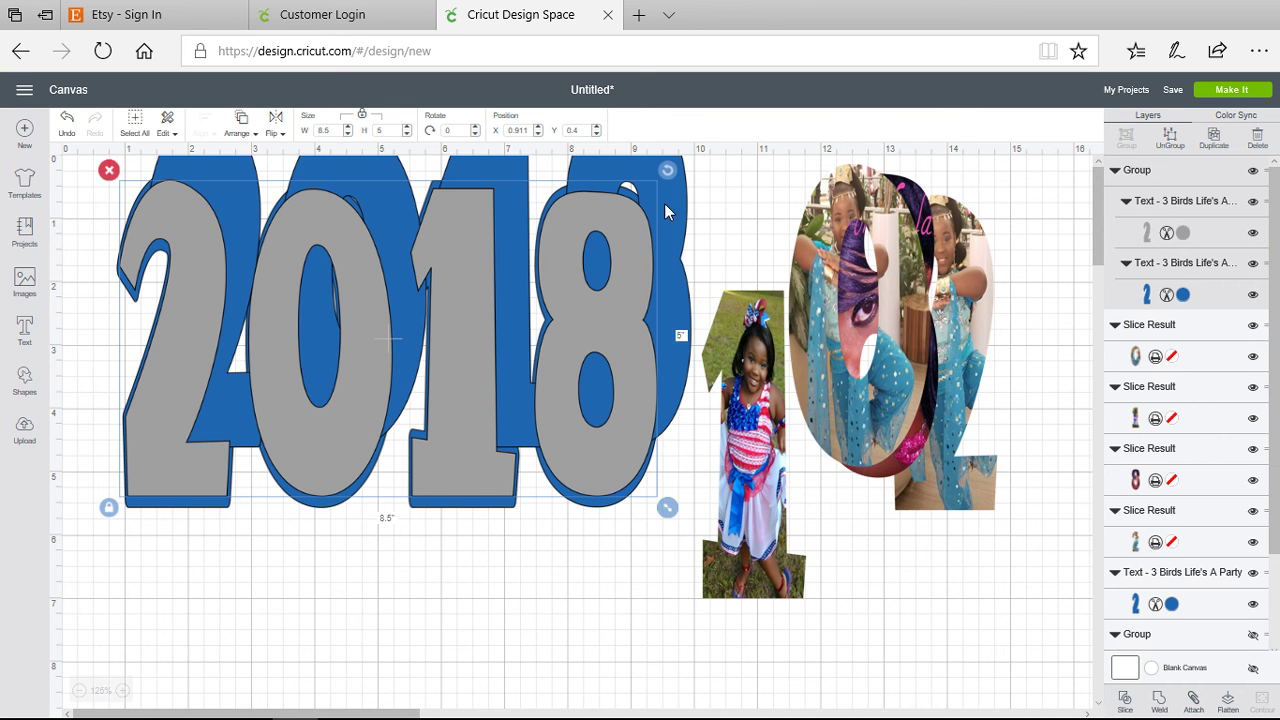
left_click_drag(665, 204, 609, 312)
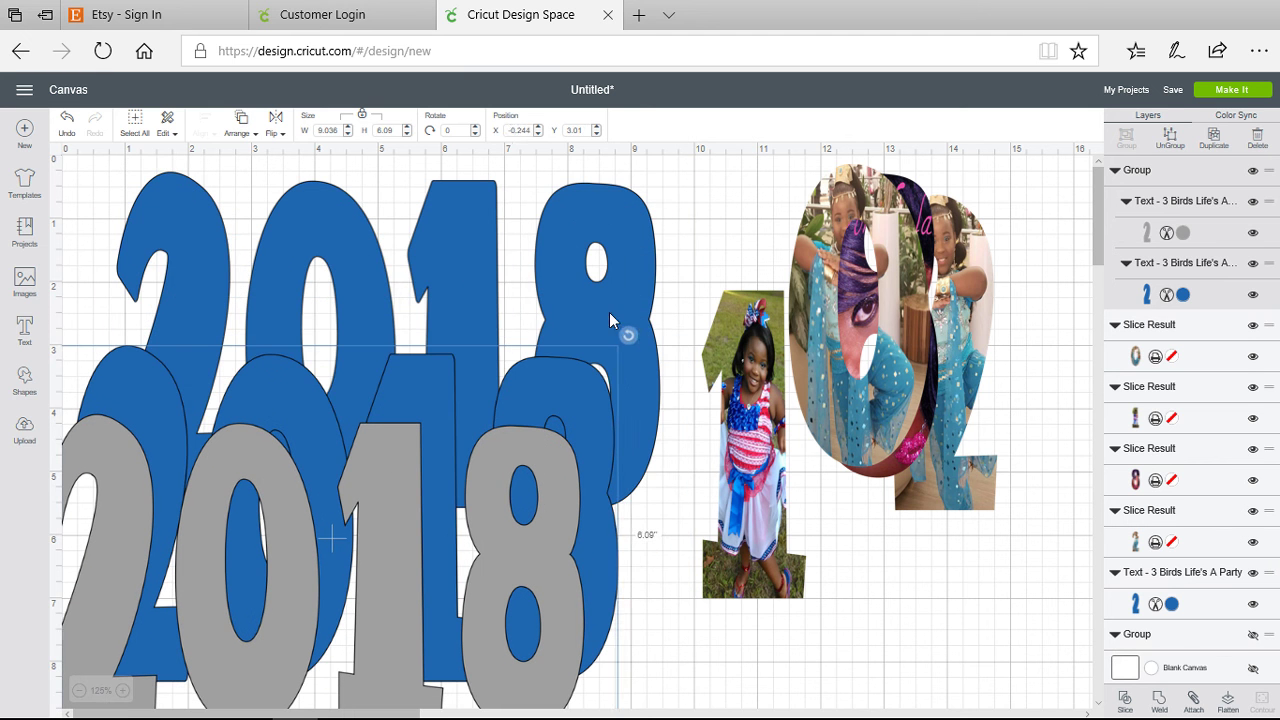
- Delete the separate blue 2018 text and move the grey and blue 2018 group to about X 0.244, Y 1.855
left_click(618, 230)
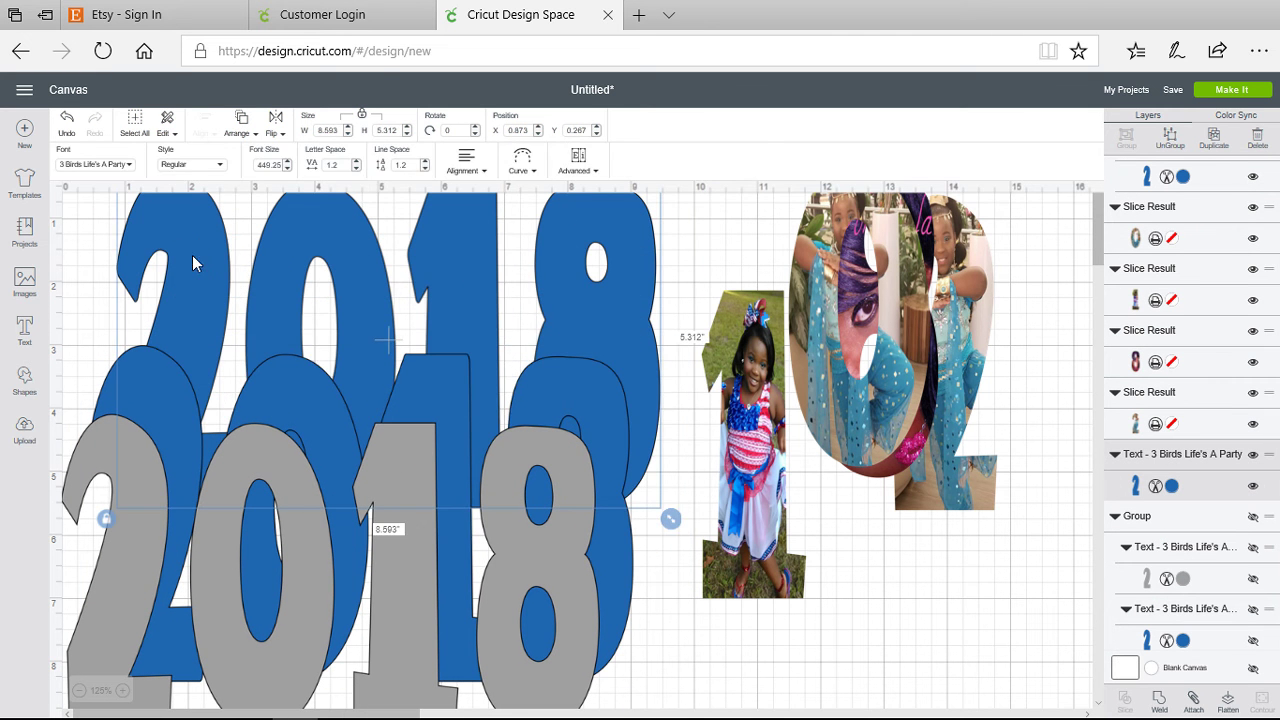
left_click_drag(192, 255, 253, 275)
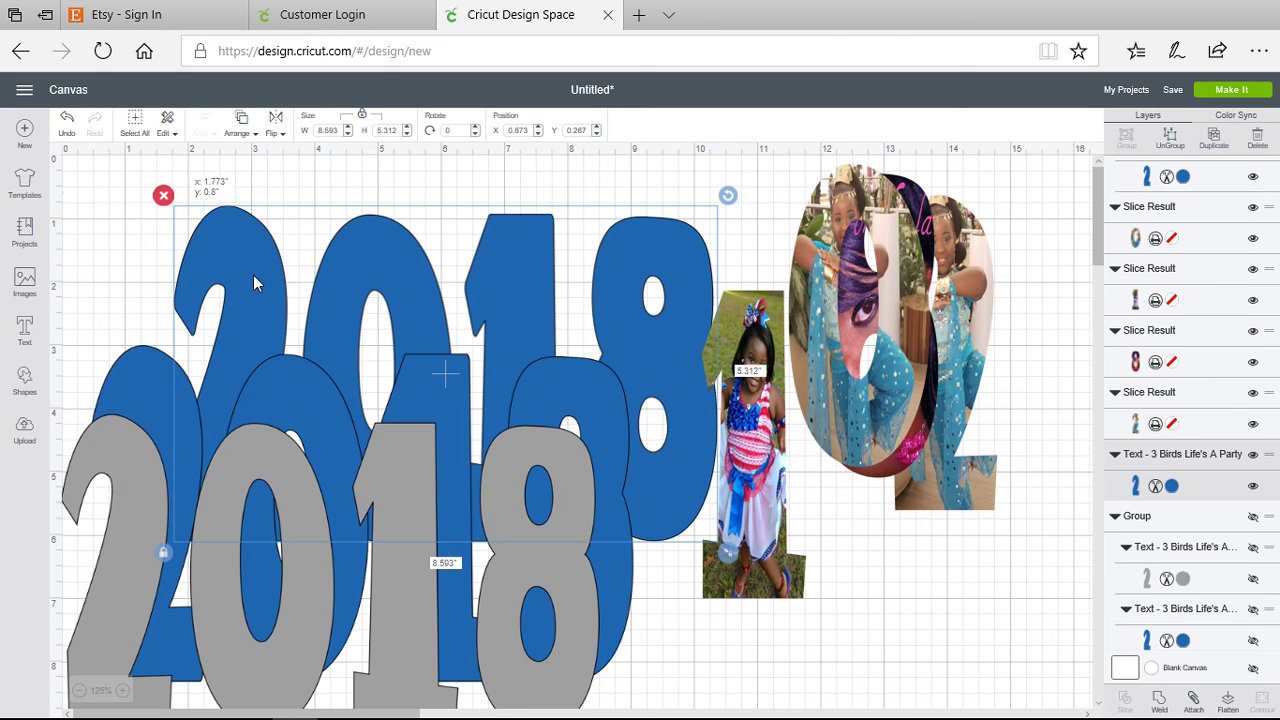
left_click(168, 196)
left_click_drag(566, 448, 577, 386)
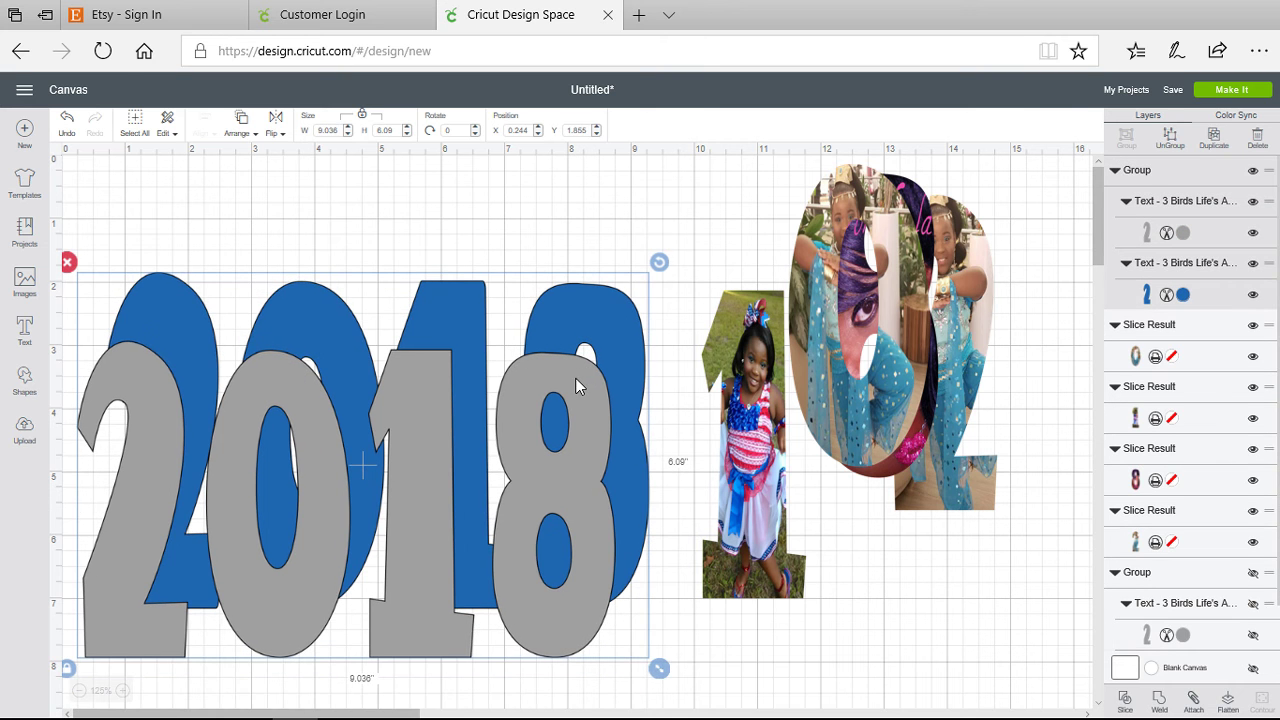
- Ungroup the two 2018 layers and centre the grey 2018 over the blue one at about X 0.722, Y 2.033
left_click(1170, 145)
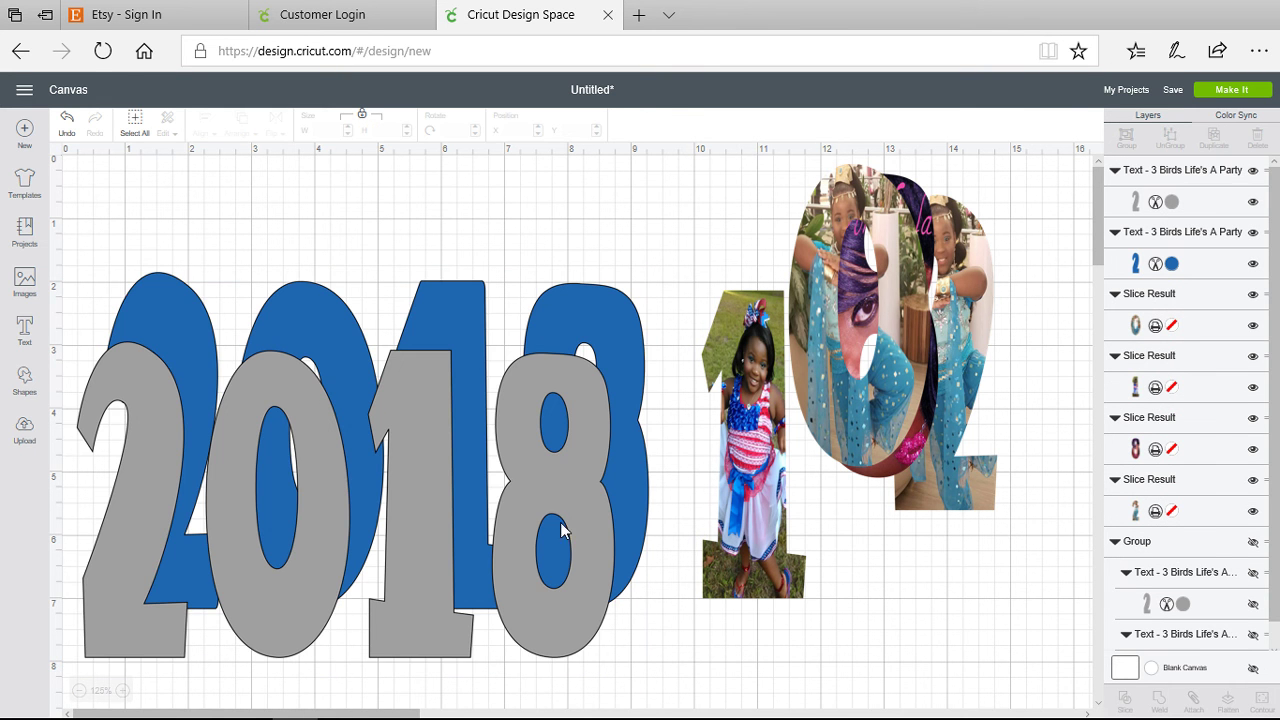
left_click_drag(570, 523, 596, 417)
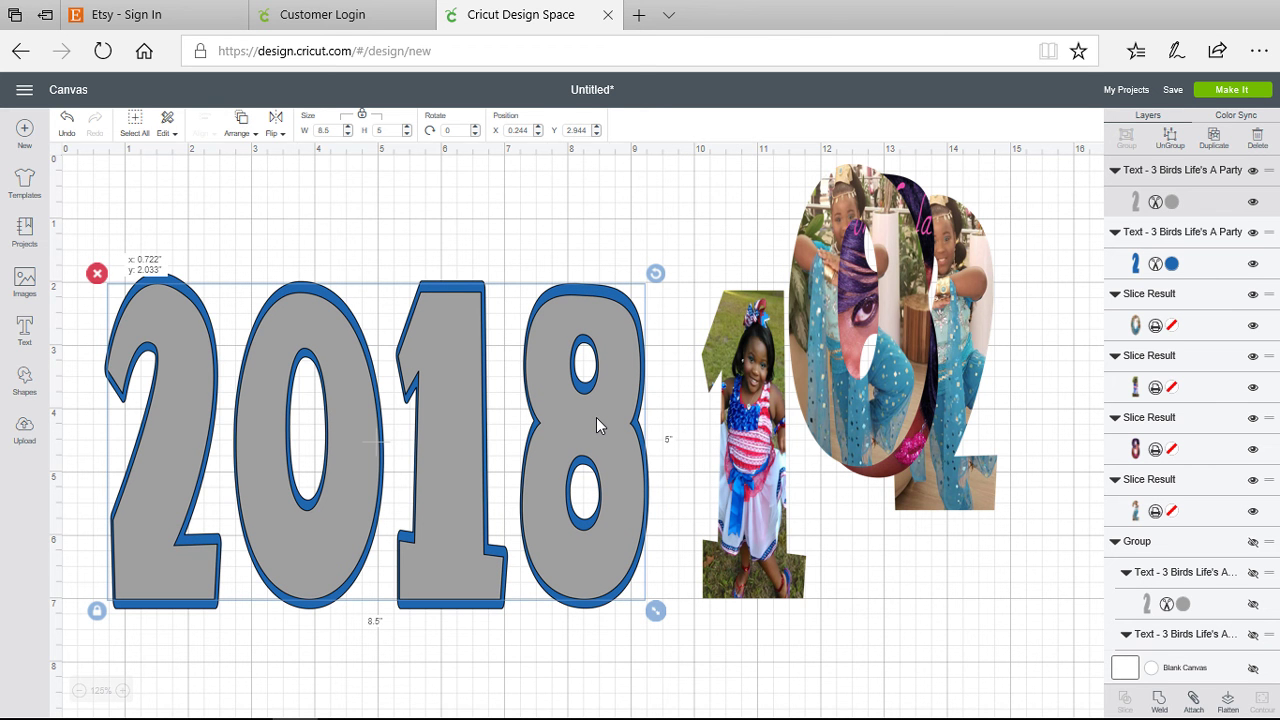
left_click_drag(596, 417, 596, 417)
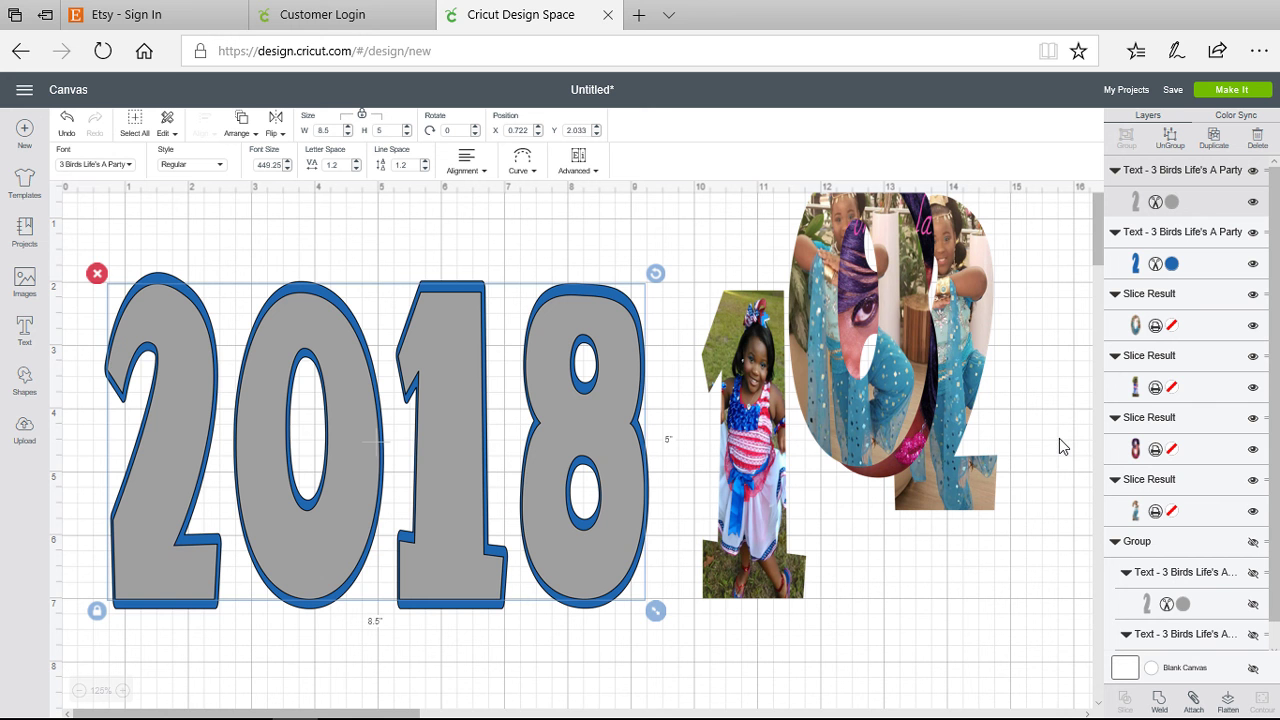
- Slice the blue 2018 with the grey 2018, and delete the grey digits and the inner blue digits to leave the blue outline
left_click(1218, 272, "shift")
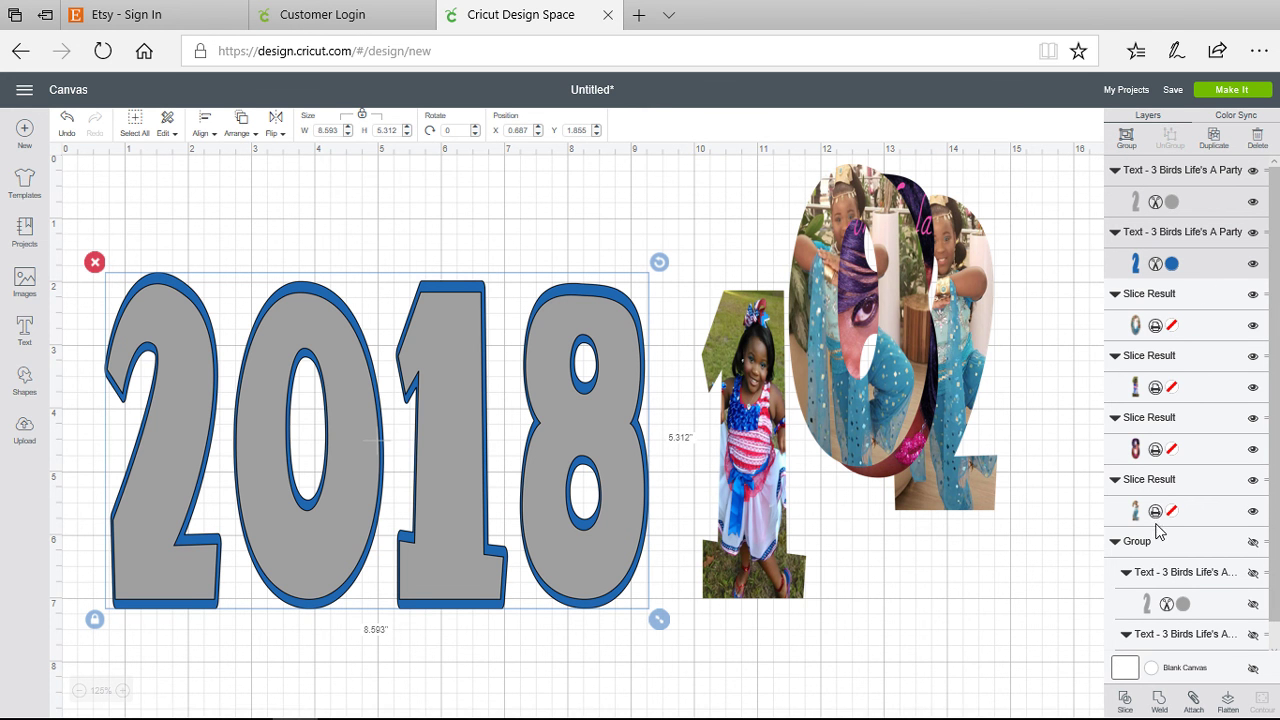
left_click(1127, 700)
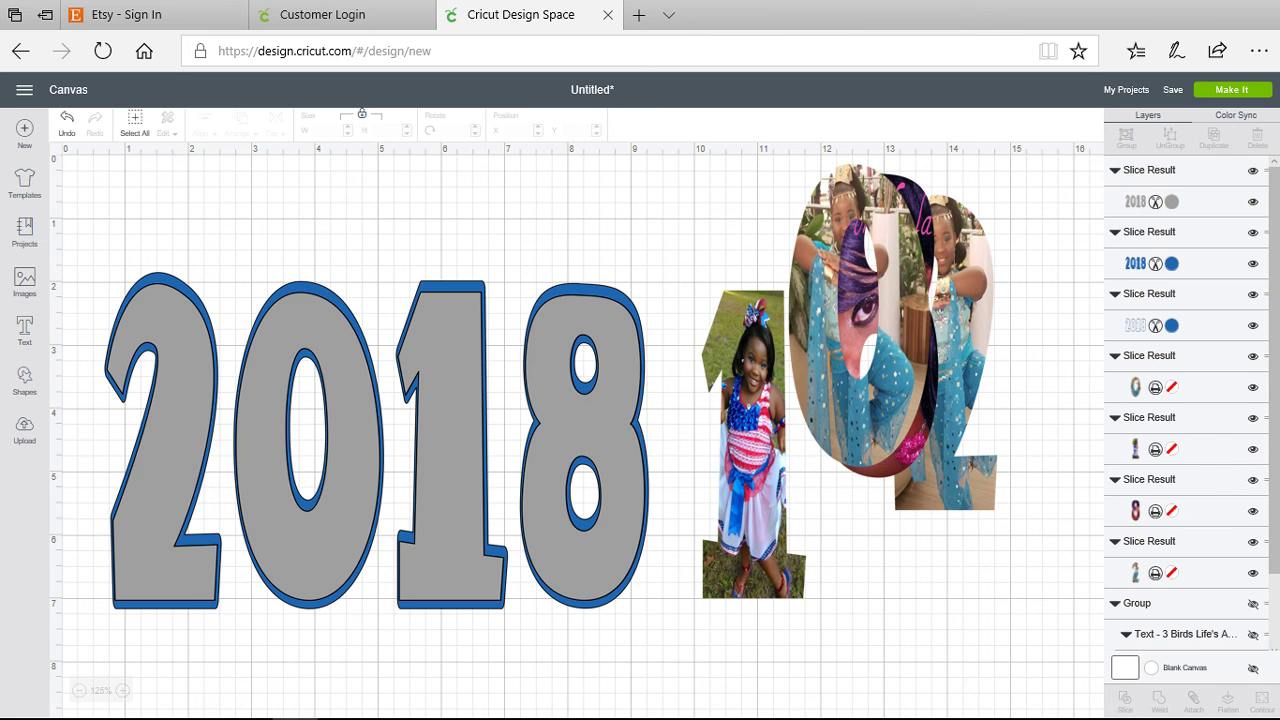
left_click(568, 436)
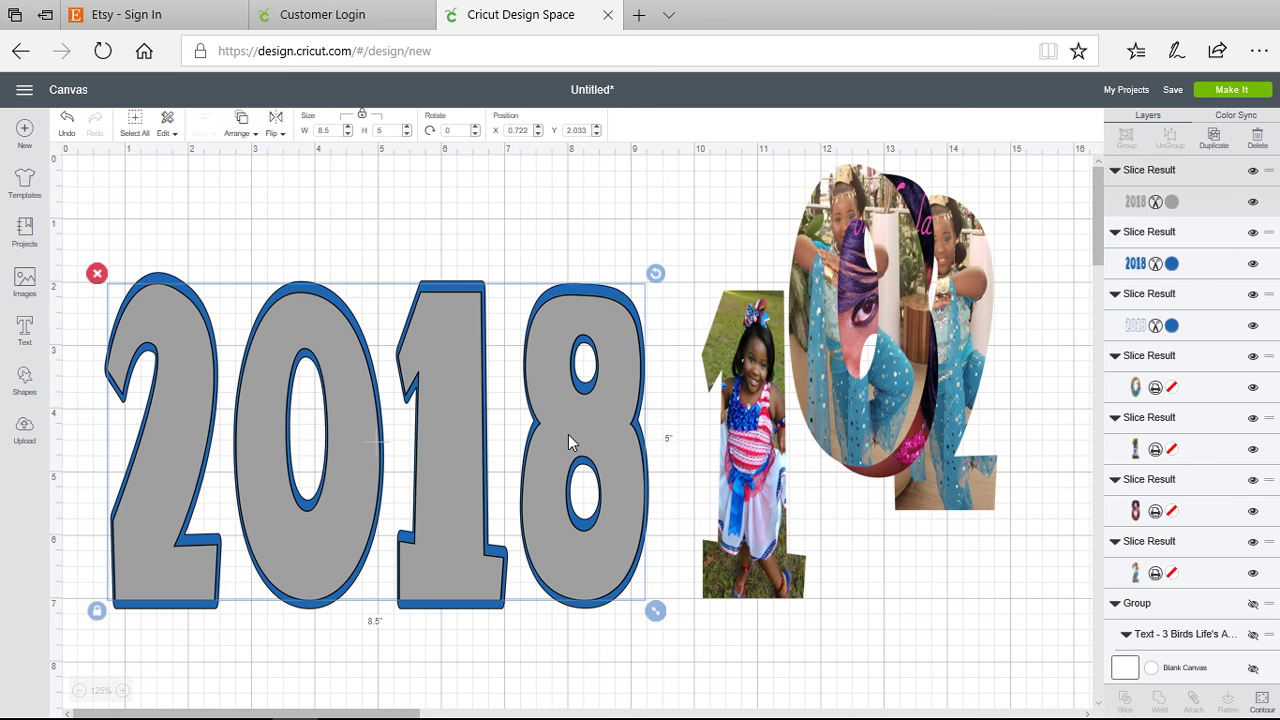
left_click_drag(178, 317, 202, 340)
key("Delete")
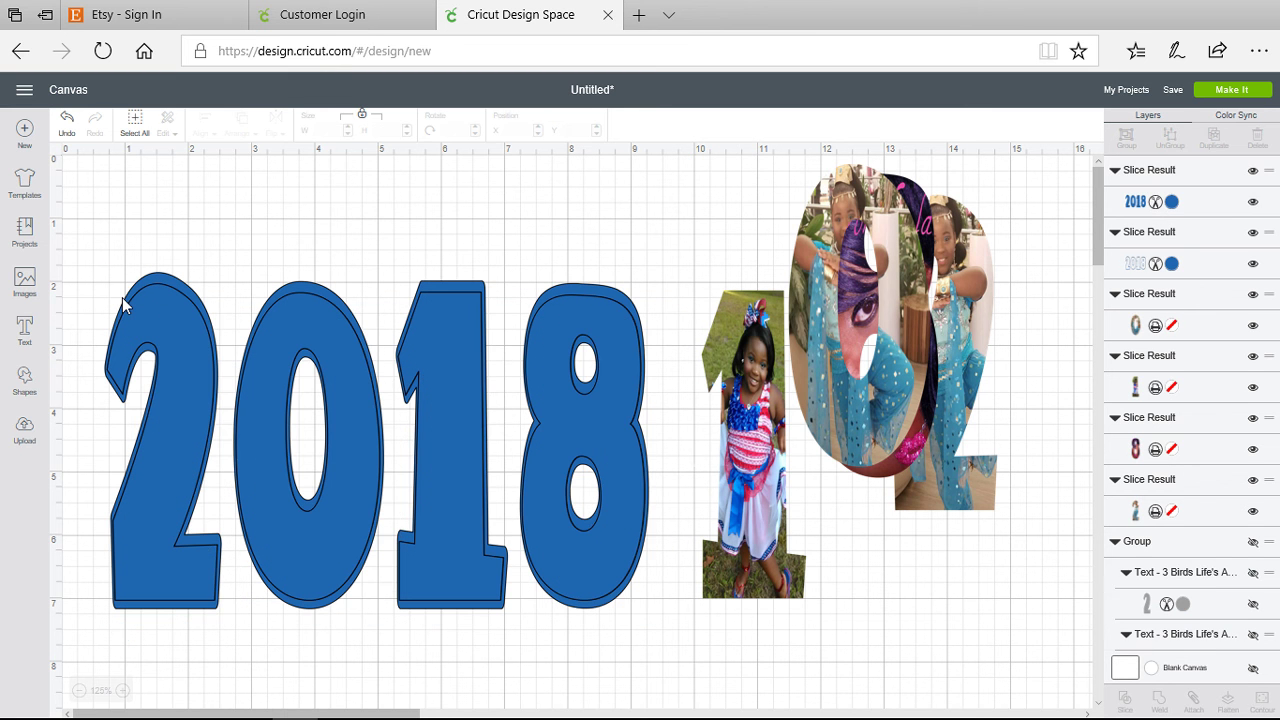
left_click(156, 309)
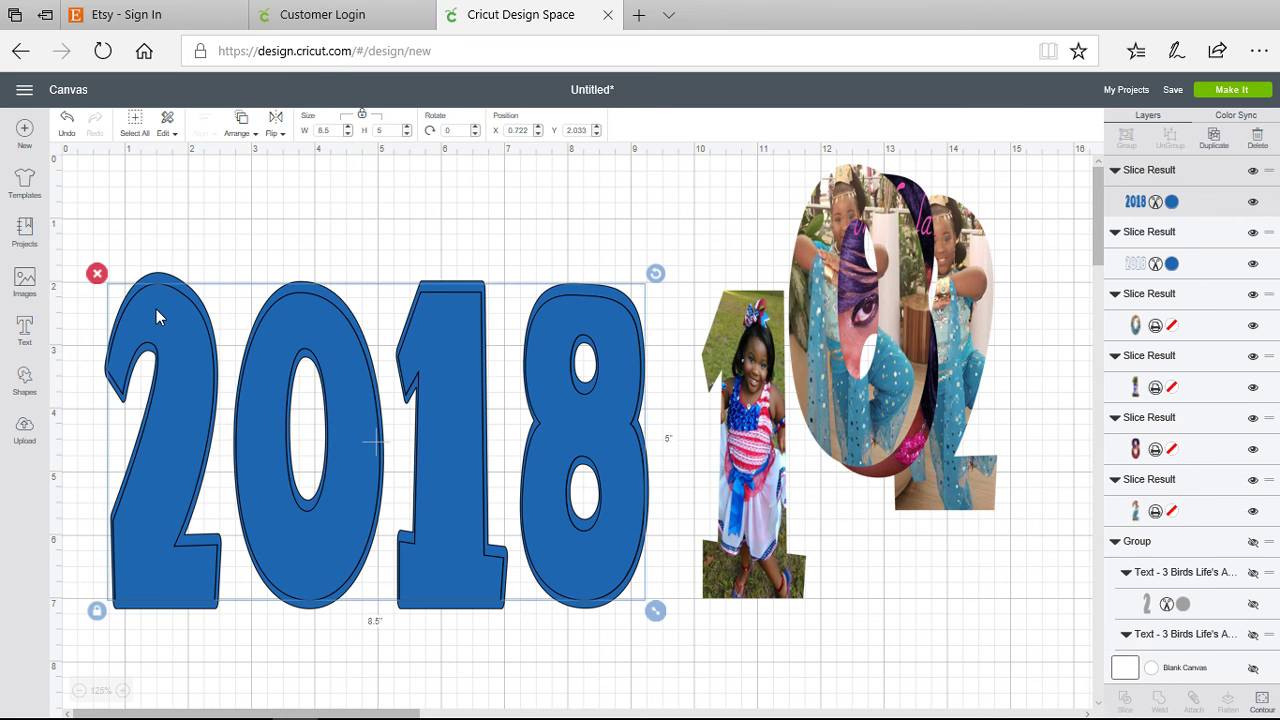
left_click(100, 275)
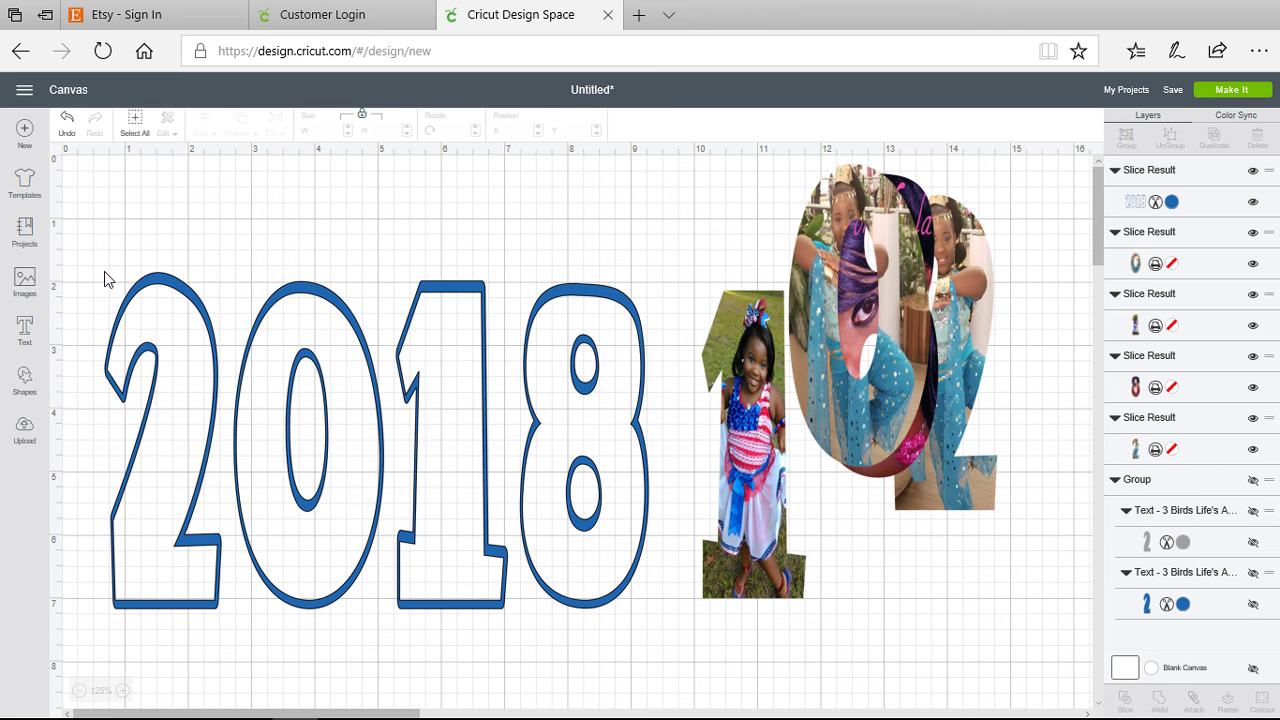
- Move the blue 2018 outline to about X 0.91, Y 0.877 and place the photo-filled 1 inside its 1 at about X 5.535, Y 1.322
left_click_drag(640, 413, 654, 348)
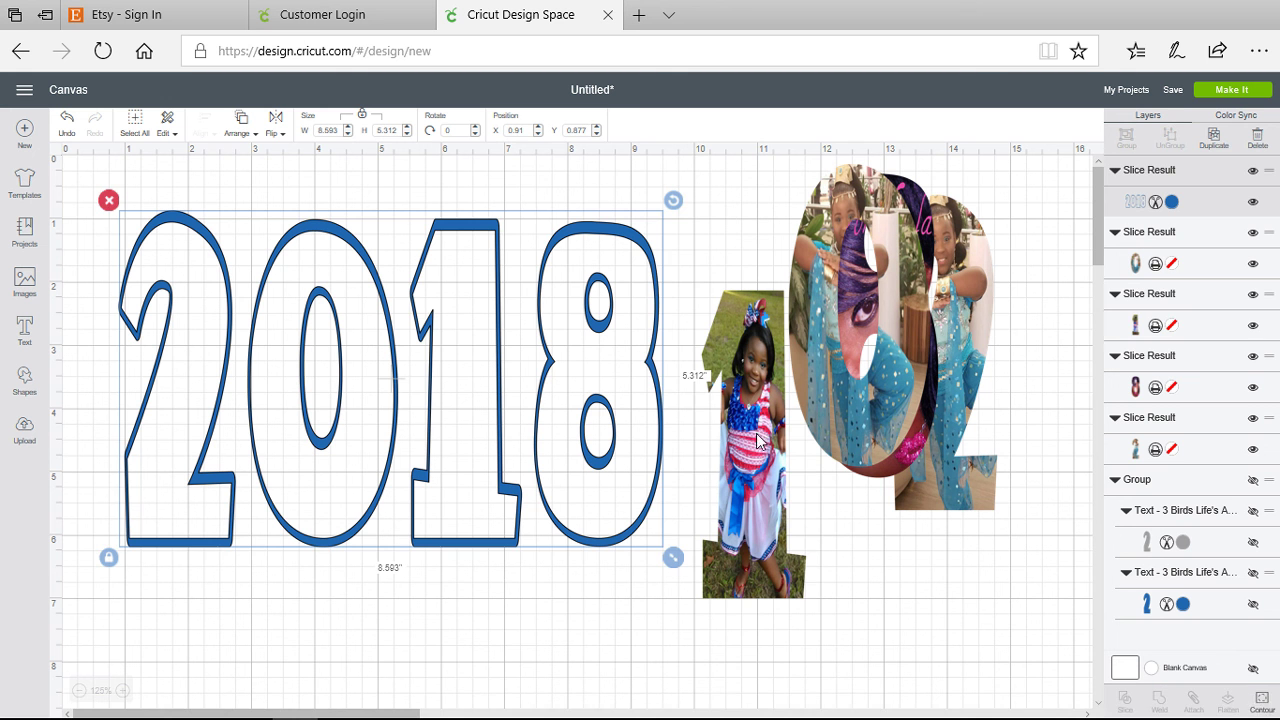
left_click_drag(757, 432, 756, 445)
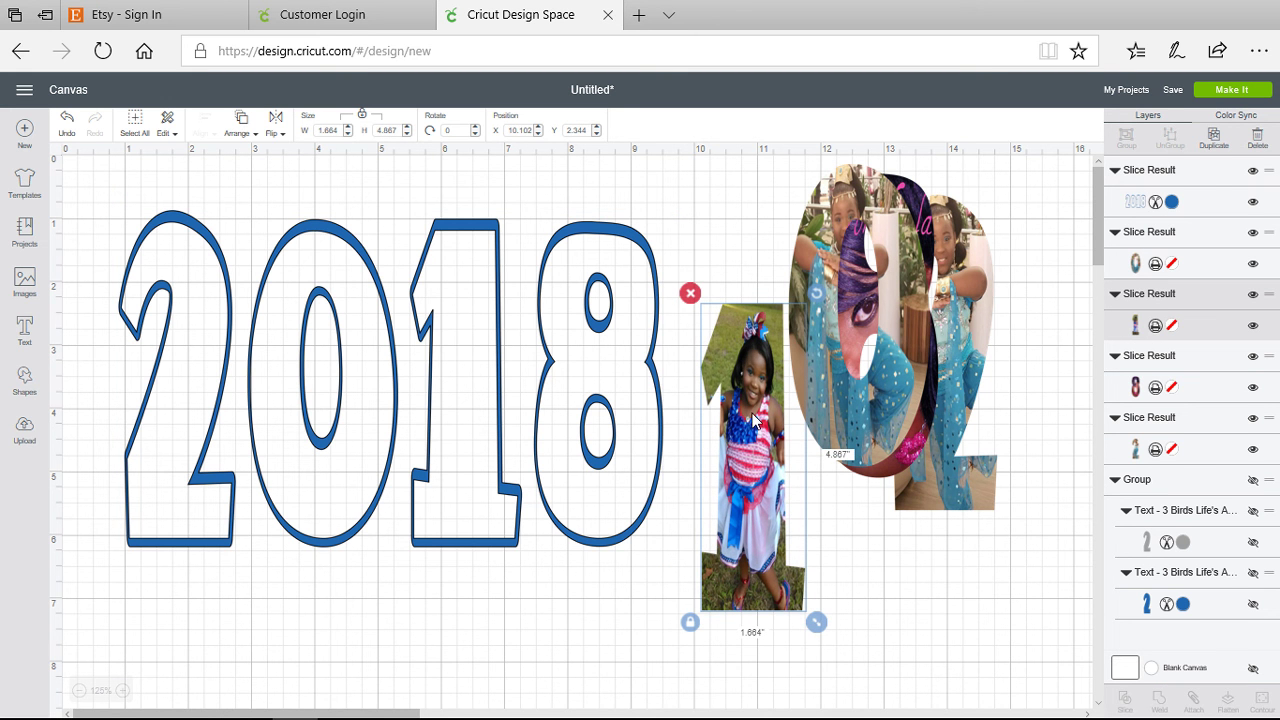
left_click_drag(745, 407, 470, 356)
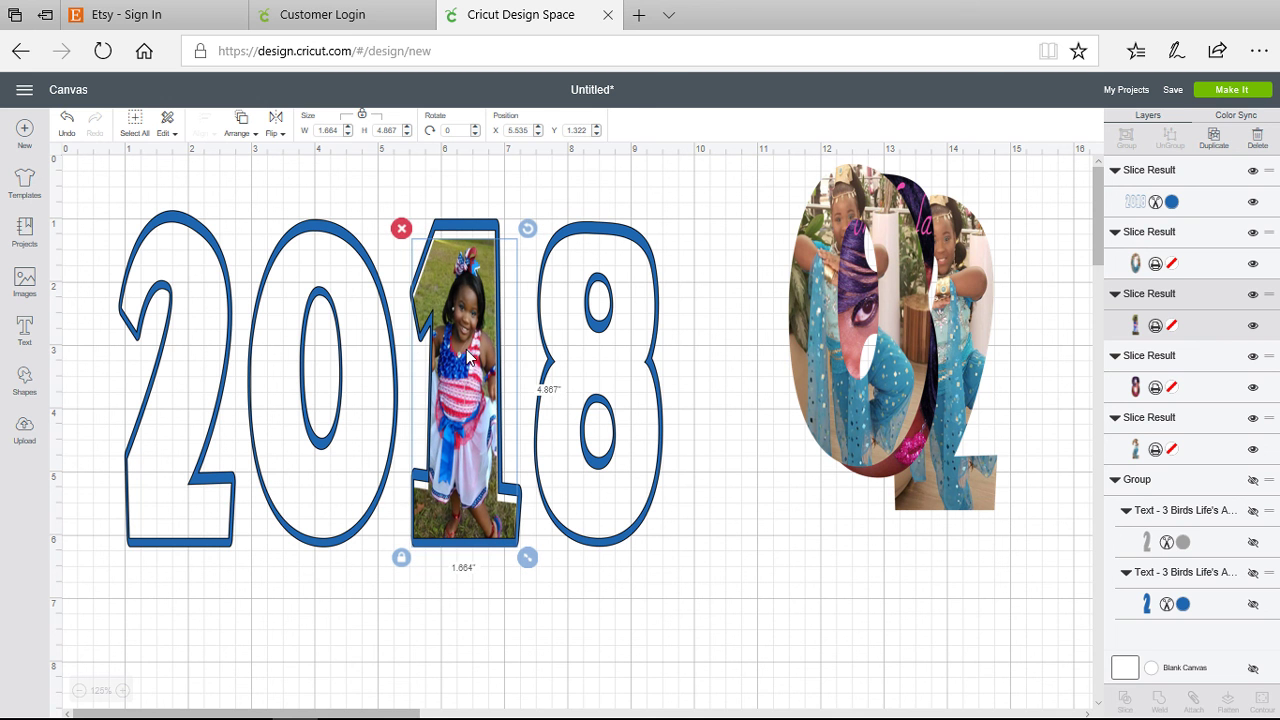
- Bring the photo-filled 1 to the front, check its fit inside the blue outline, and move it back out to about X 10.413, Y 1.256
left_click(256, 135)
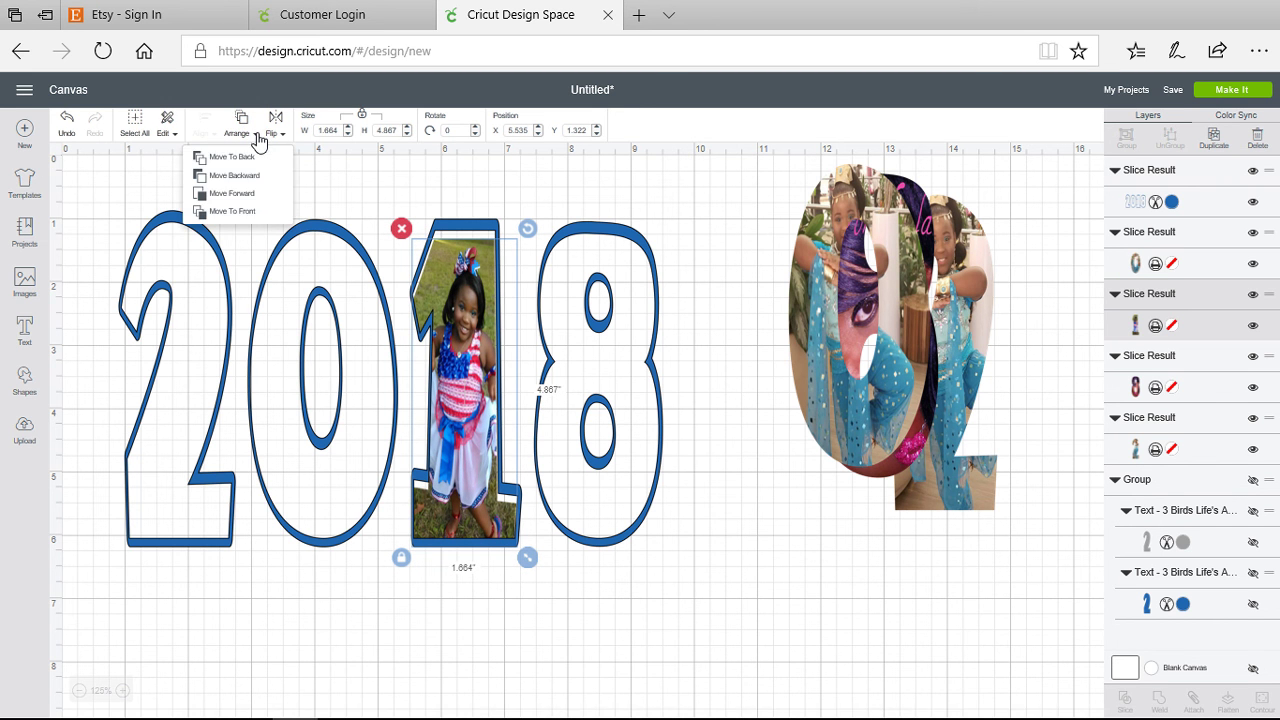
left_click(248, 213)
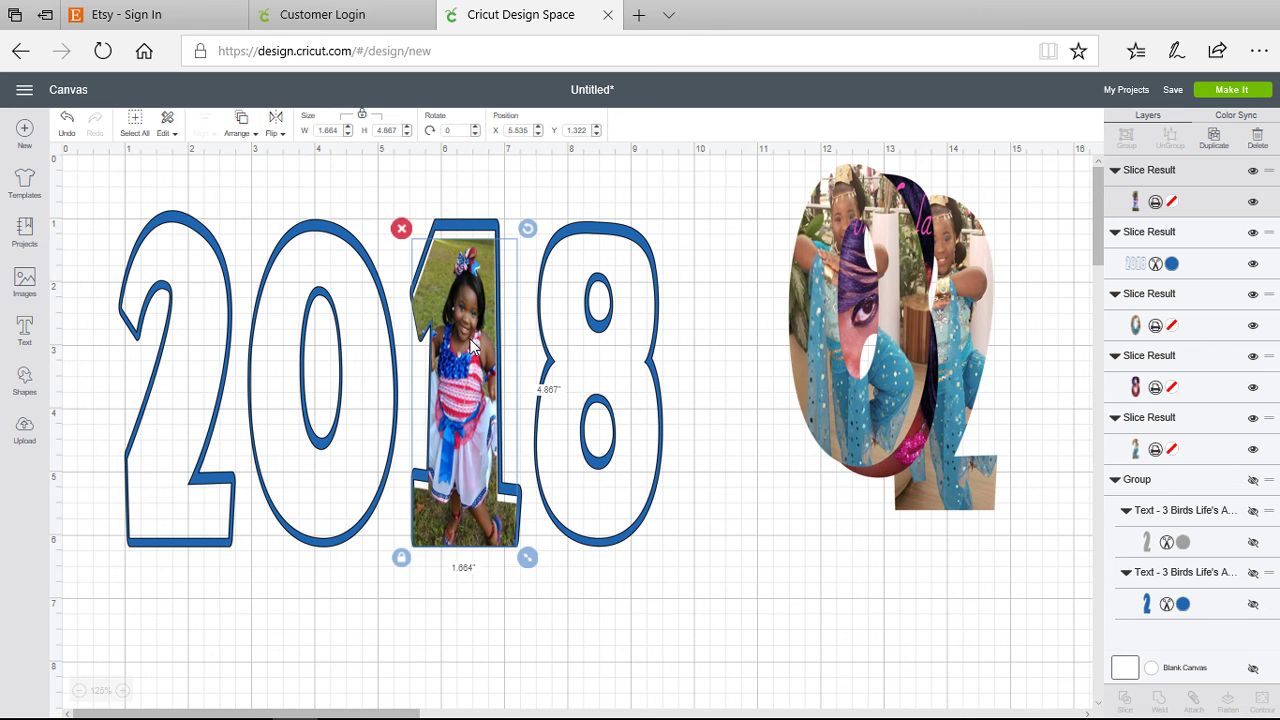
mouse_move(469, 338)
left_mouse_down()
mouse_move(466, 328)
mouse_move(474, 338)
left_mouse_up()
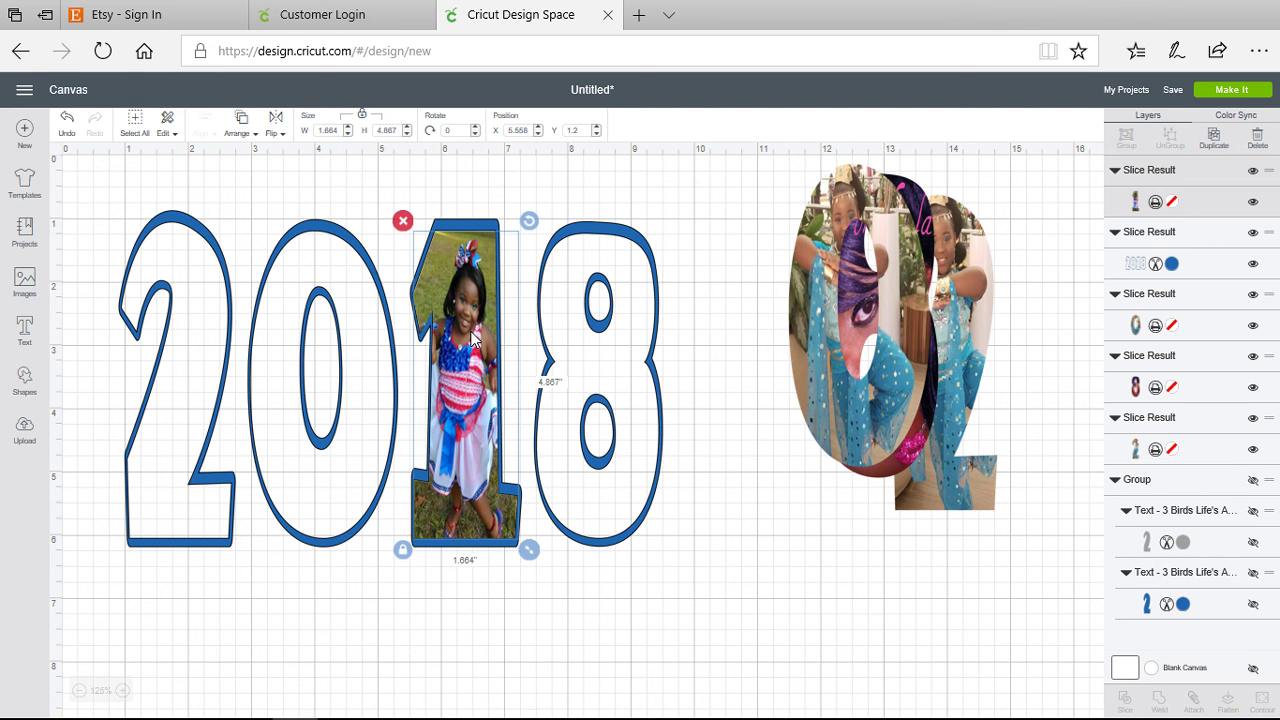
left_click_drag(452, 333, 785, 388)
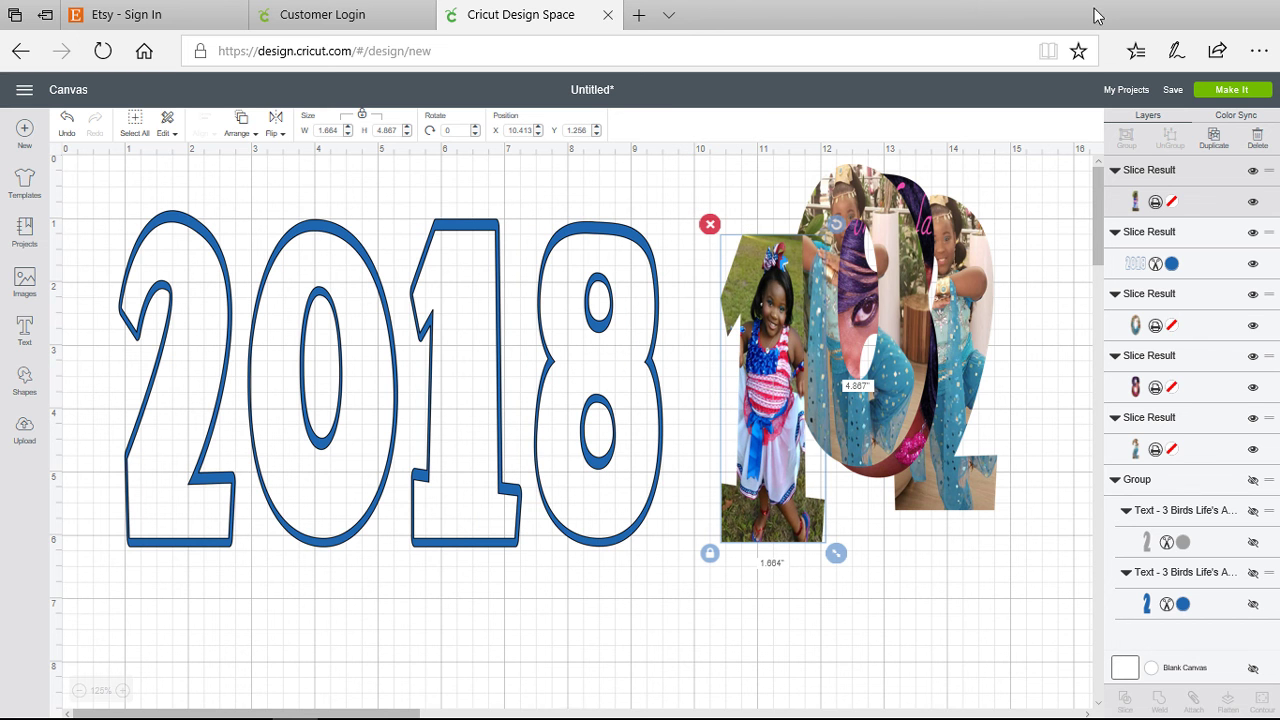
- Send the project to the mat preview and turn on Mirror for the blue 2018 outline mat only
left_click(1238, 91)
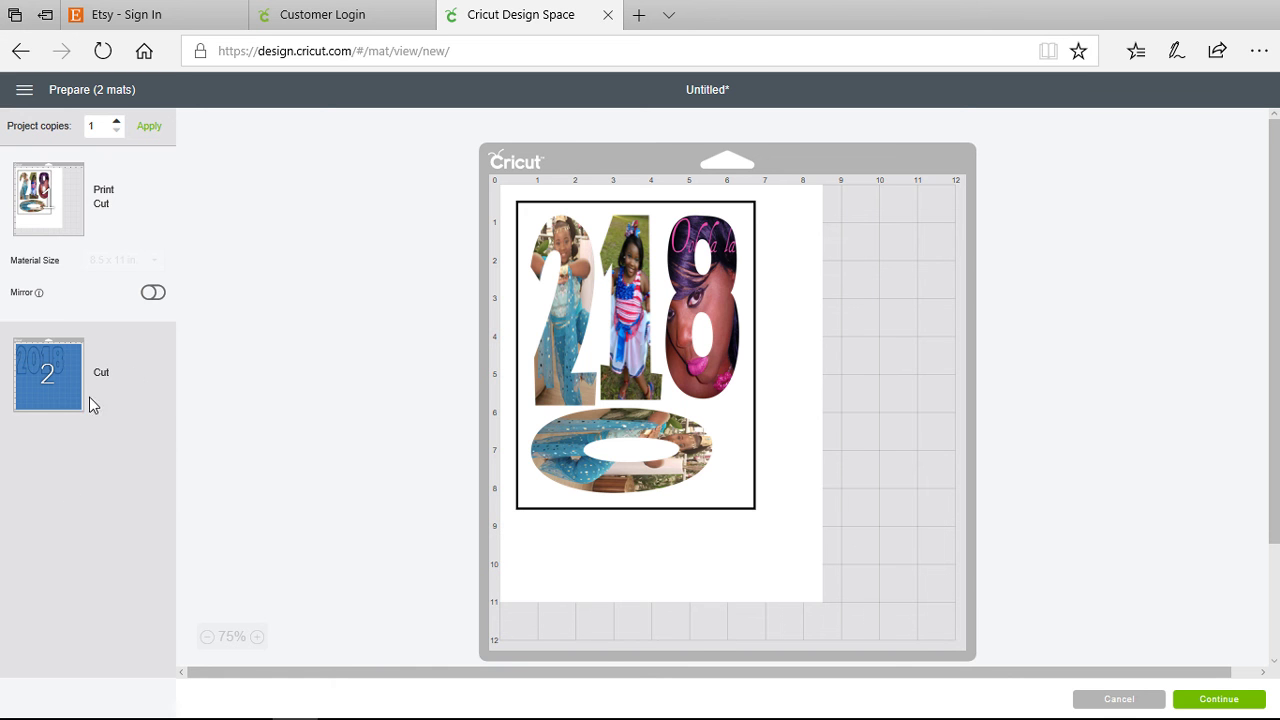
left_click(149, 375)
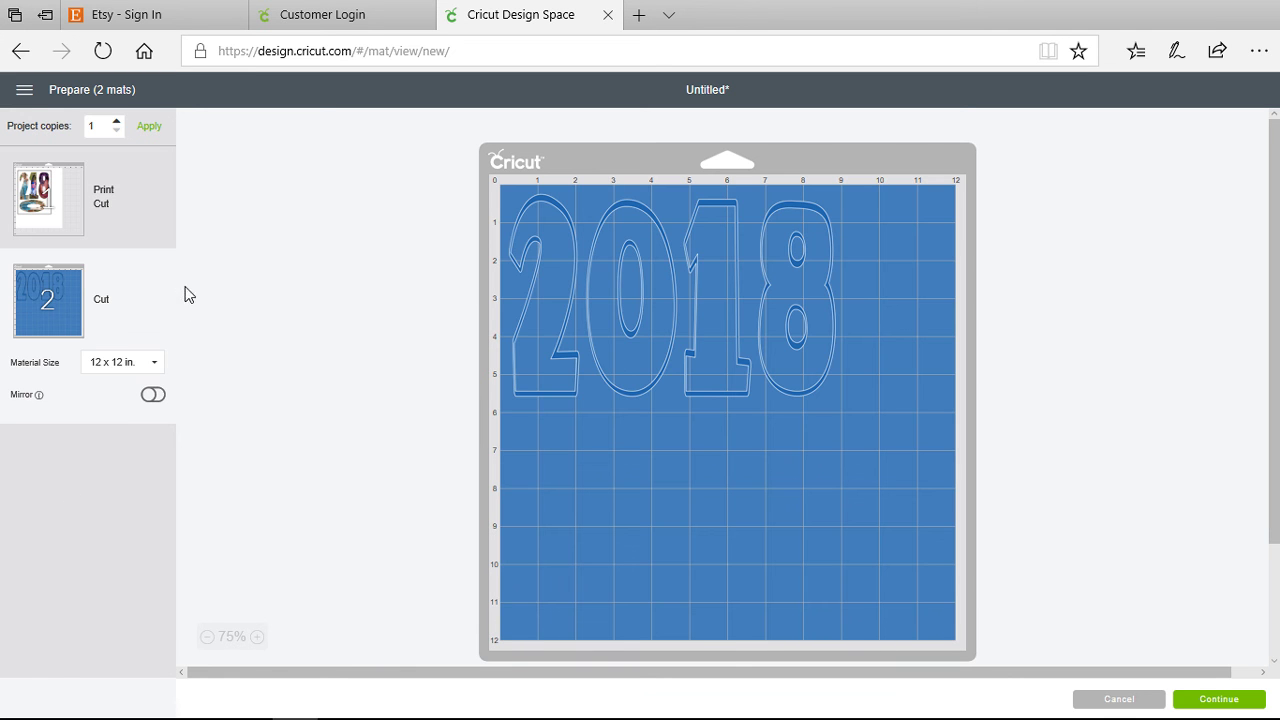
left_click(152, 395)
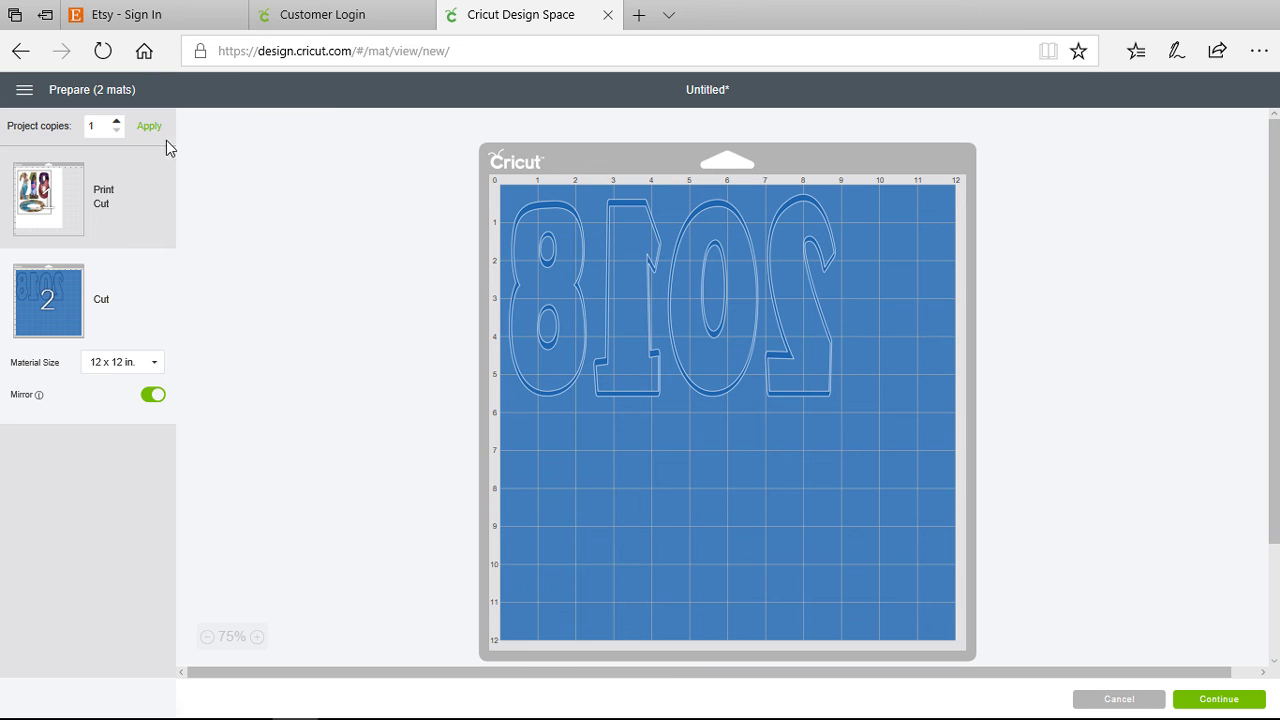
left_click(150, 197)
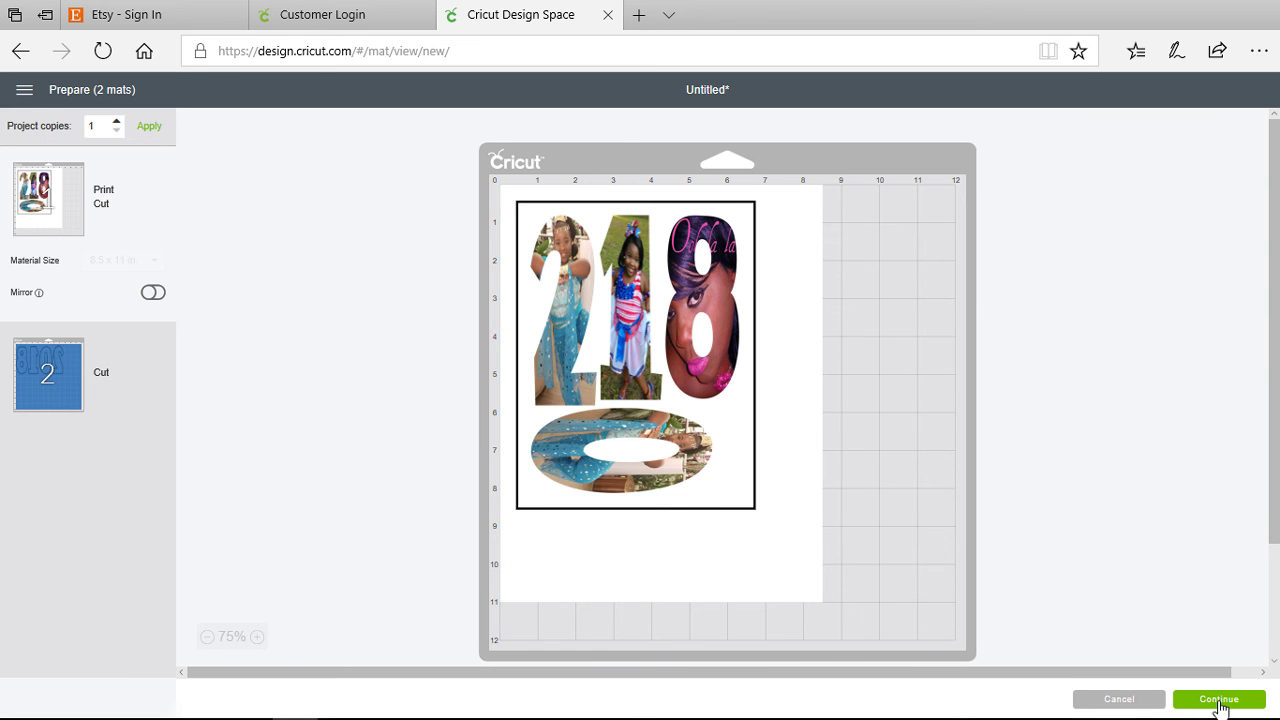
- Continue to the make stage and print one copy of the photo digits on the WF-7710 Series printer with Bleed on, dismissing the printer alert
left_click(1219, 700)
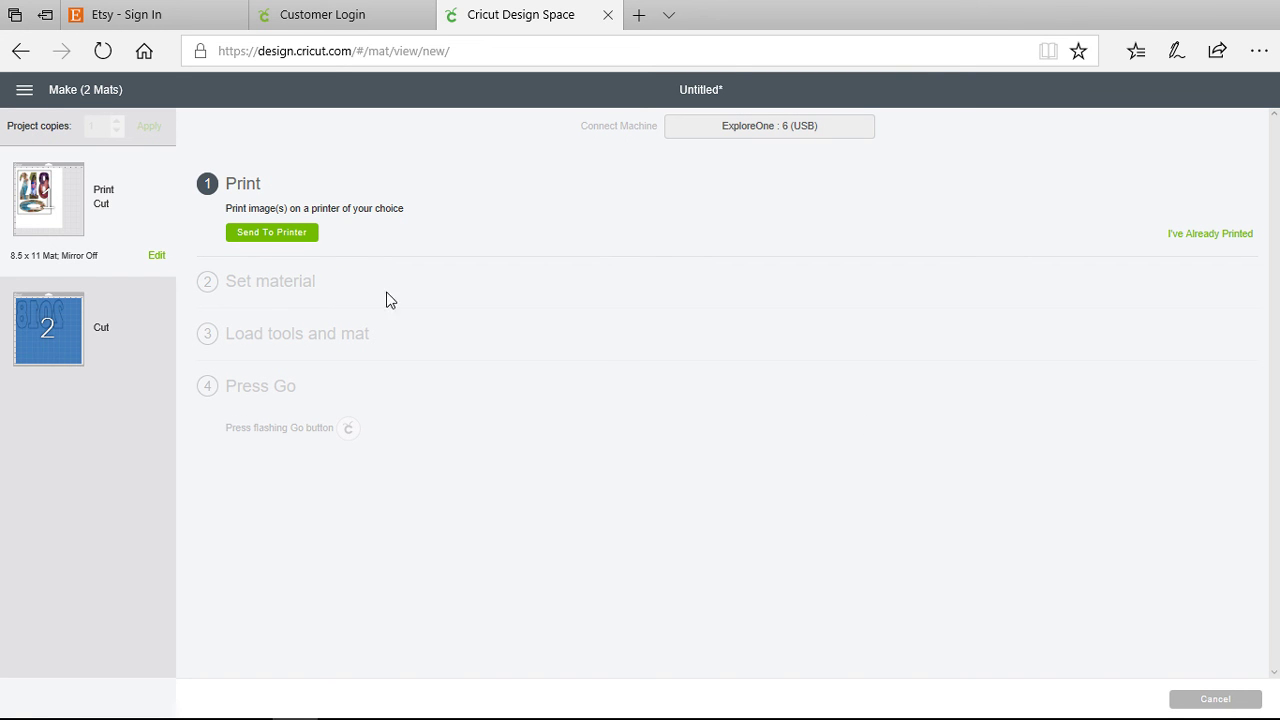
left_click(274, 230)
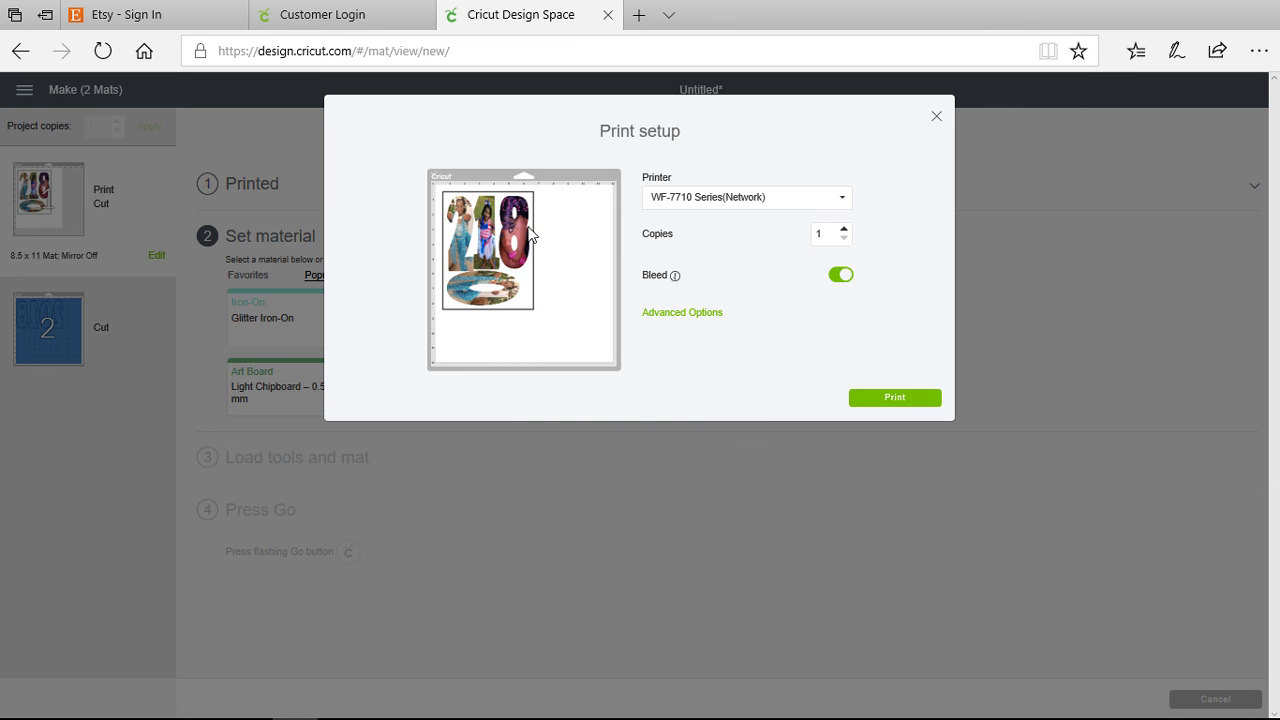
left_click(848, 275)
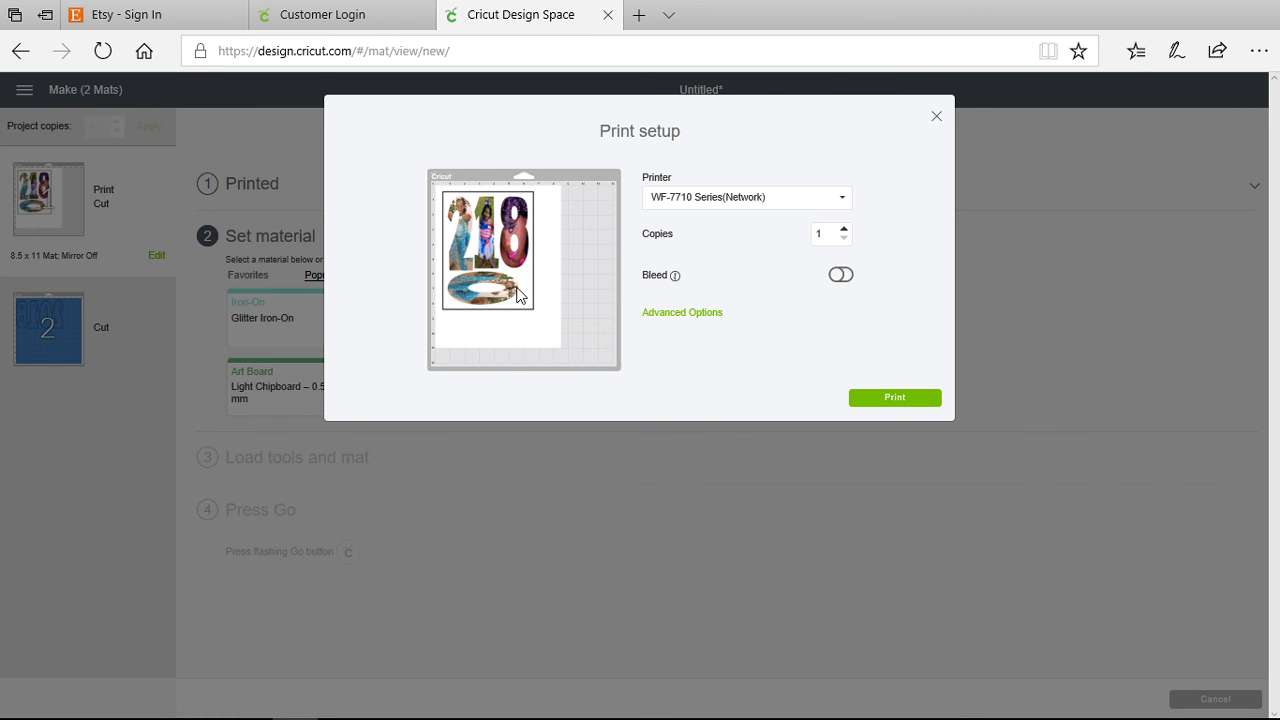
left_click(838, 275)
left_click(921, 400)
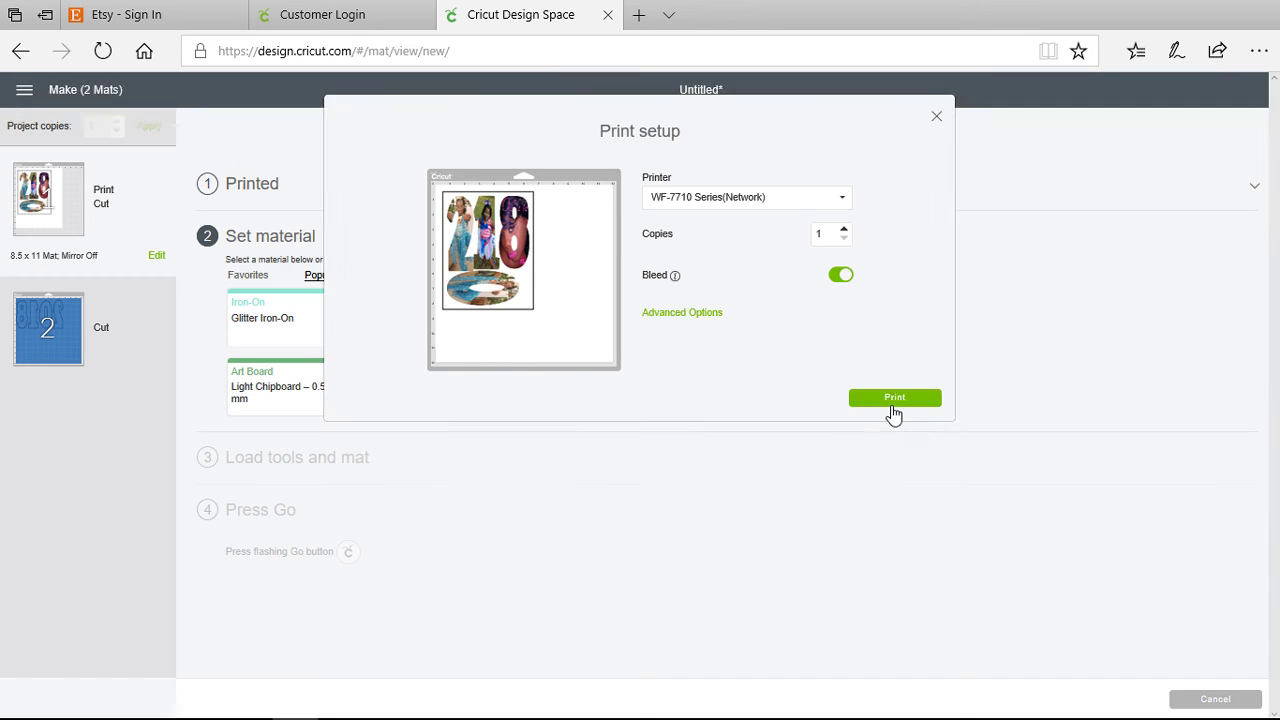
left_click(892, 404)
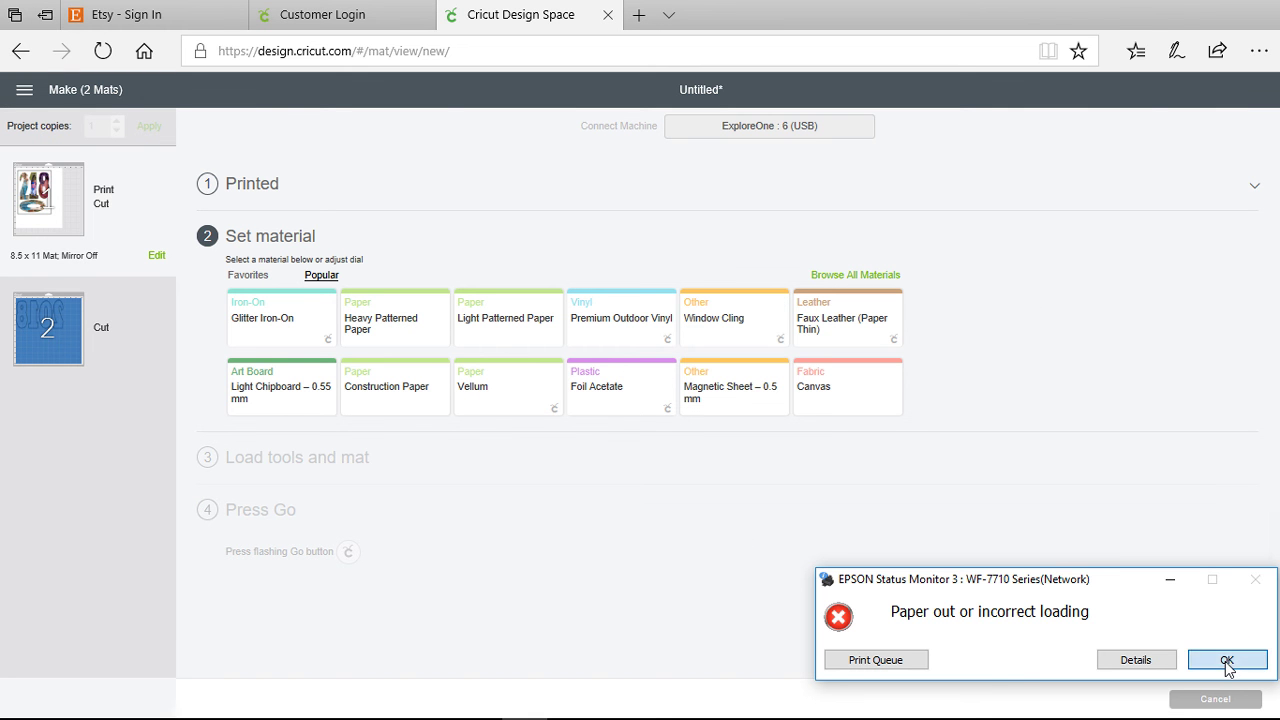
left_click(1227, 662)
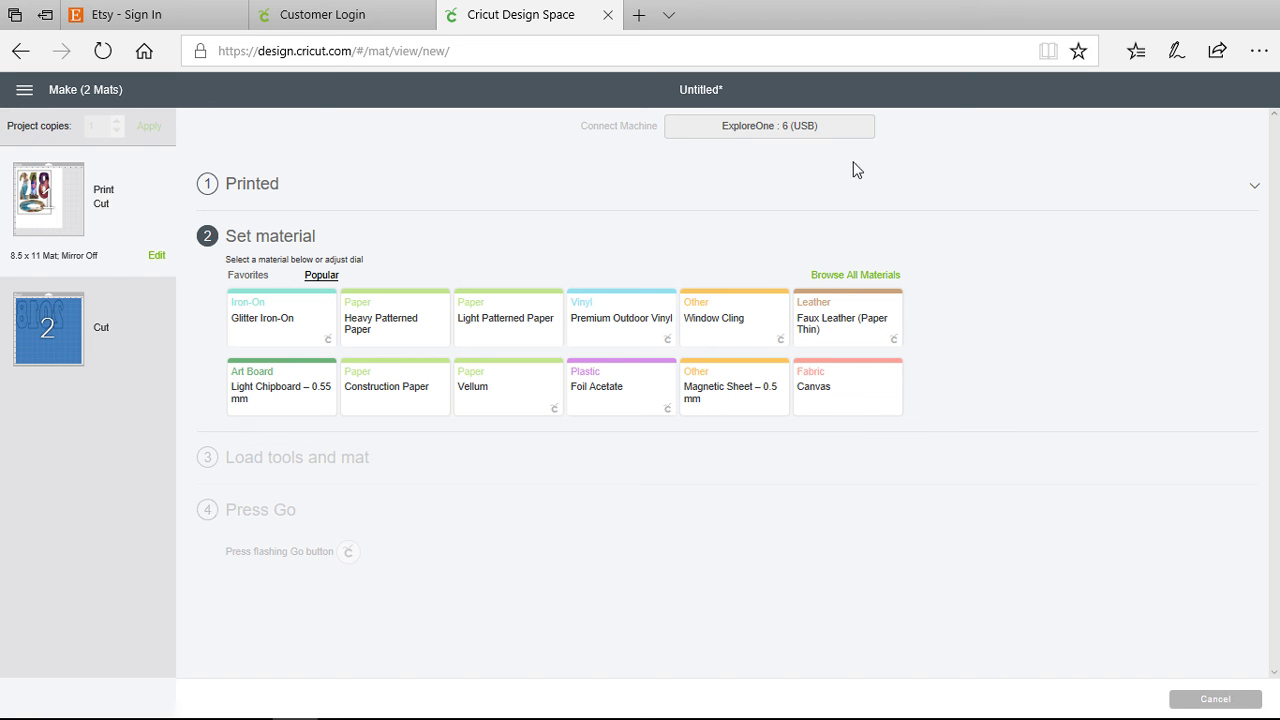
- Set the print-and-cut mat's material to Printable Iron-On, Dark from the full materials list
left_click(866, 276)
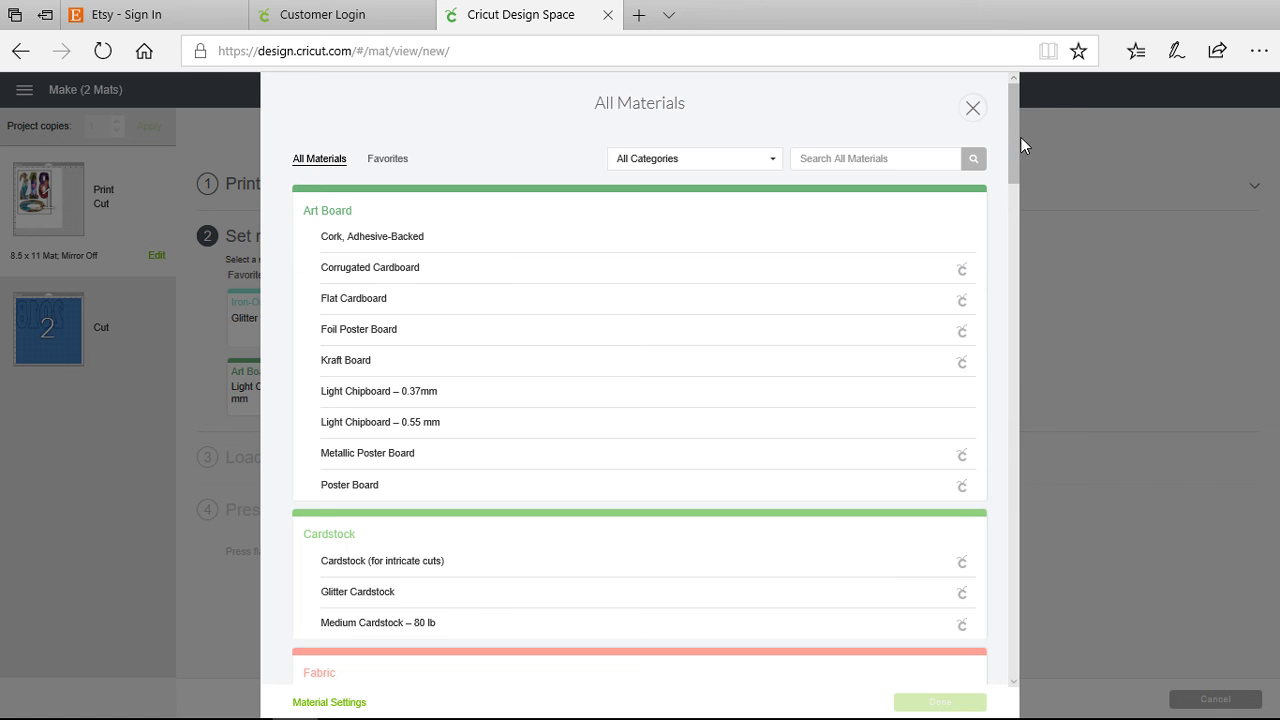
left_click_drag(1013, 140, 1016, 261)
left_click_drag(1018, 270, 1018, 324)
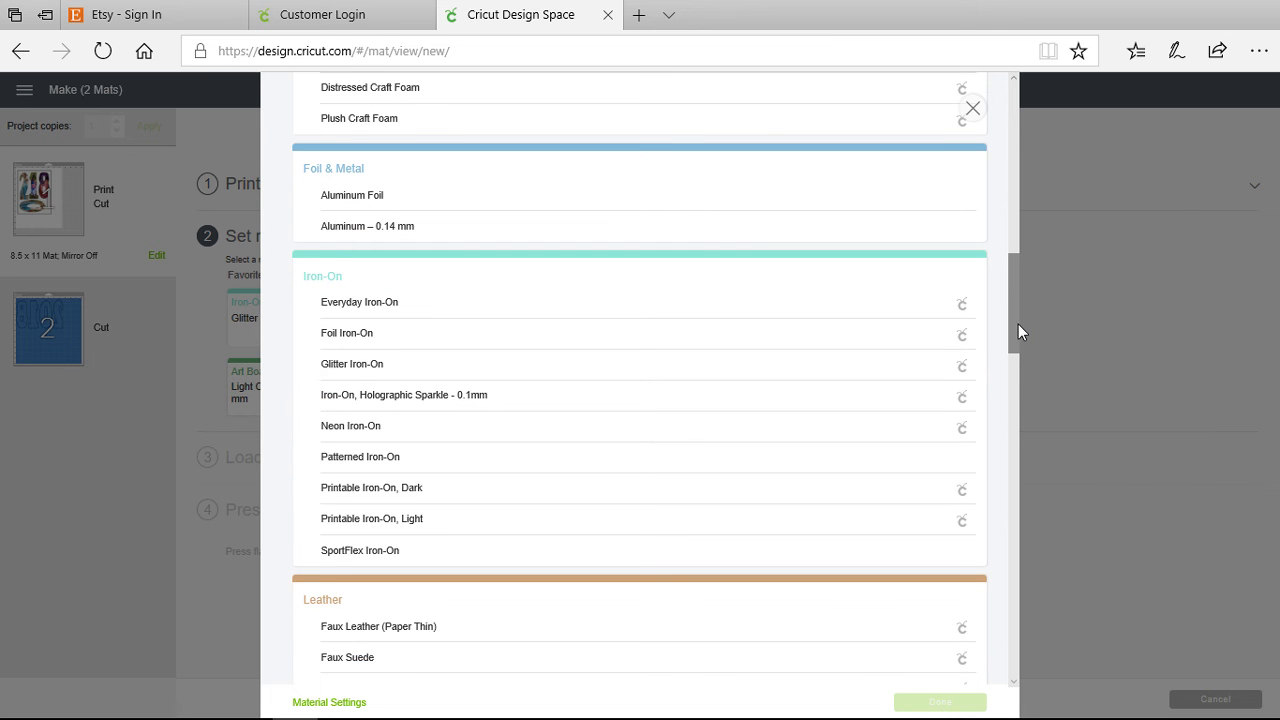
left_click_drag(1019, 308, 1017, 313)
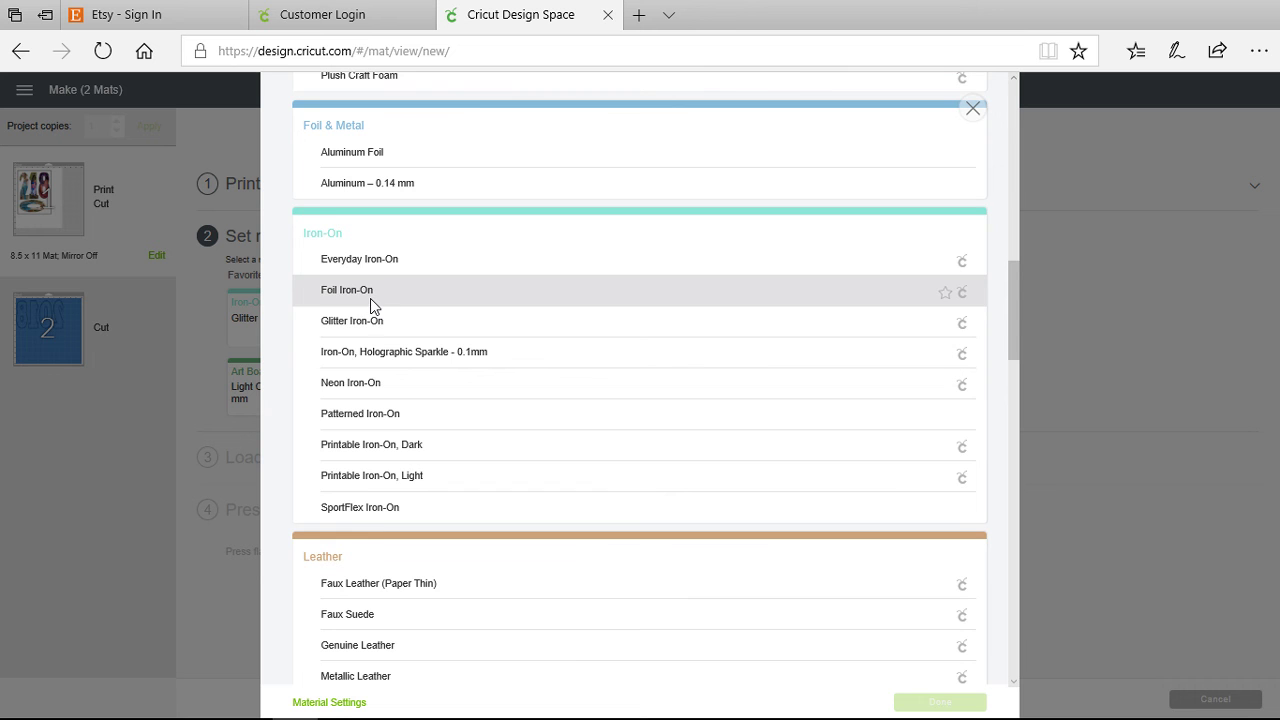
left_click(404, 446)
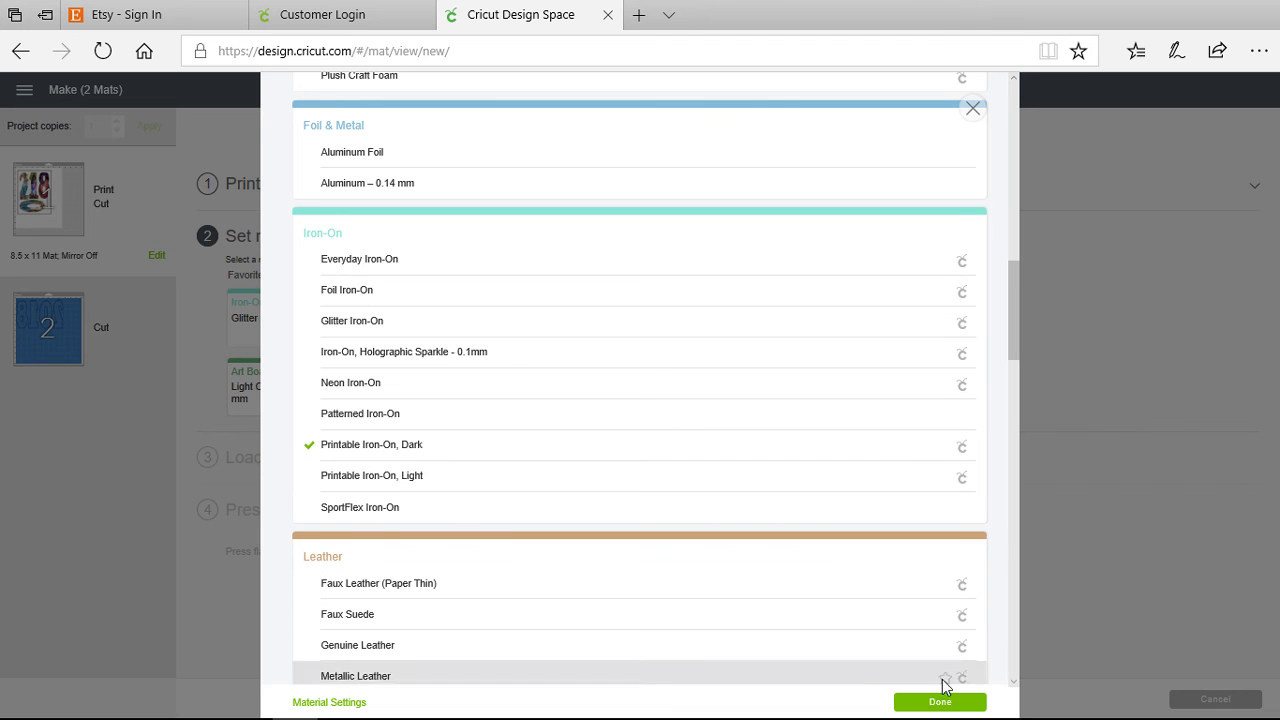
left_click(938, 702)
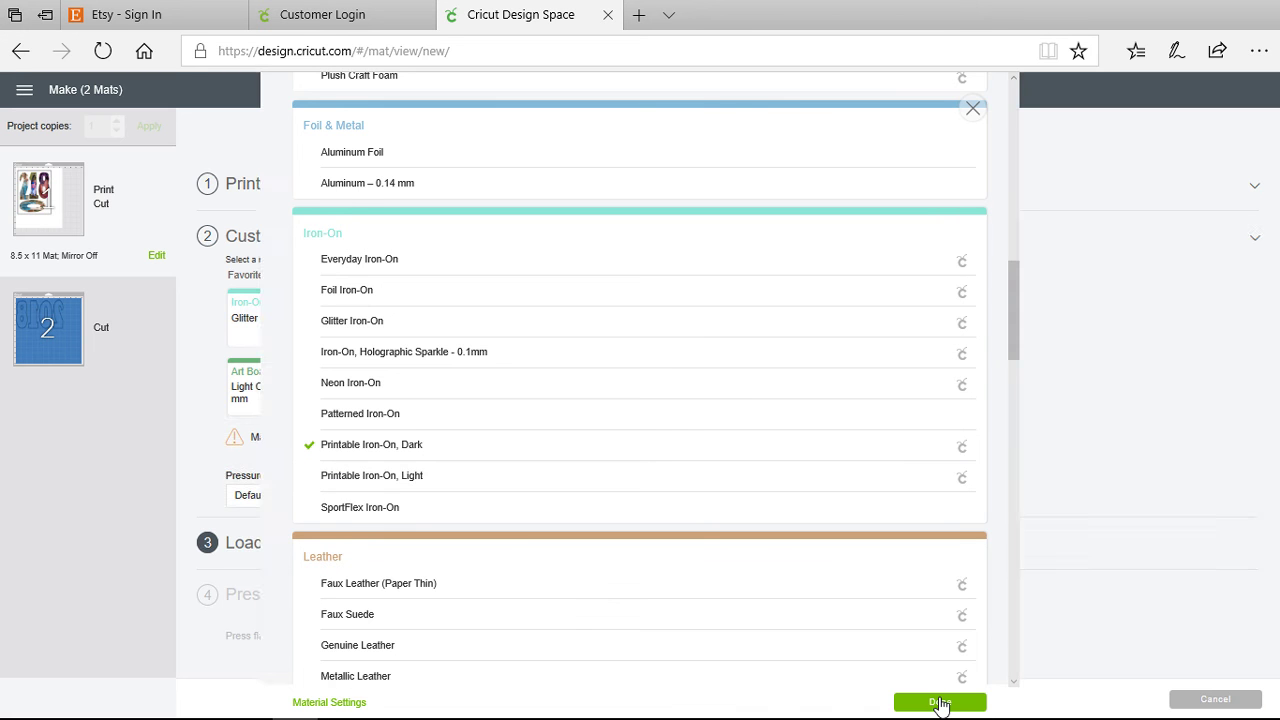